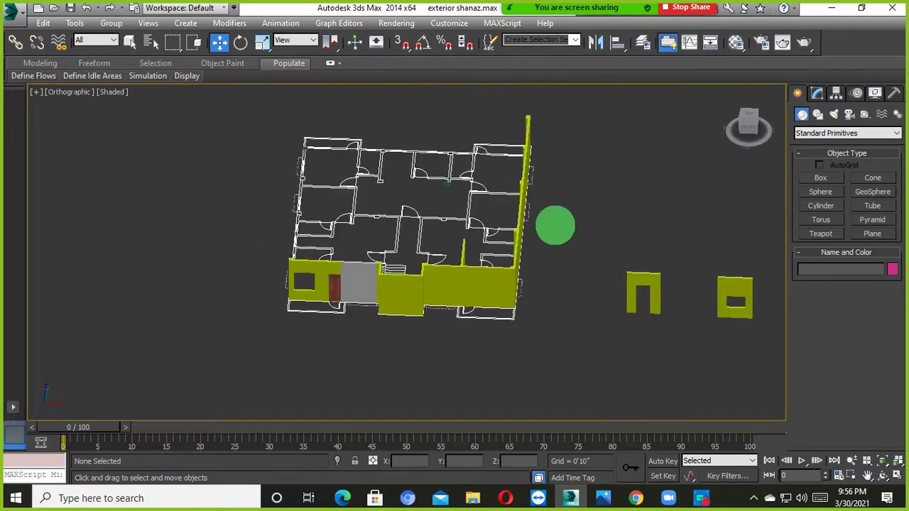
Step: Delete the extra wall piece at the balcony end of the front facade, then check the neighbouring wall boxes
click(506, 297)
scroll(502, 297, up, 4)
key(Delete)
click(399, 251)
middle_drag(393, 261, 460, 251)
scroll(422, 246, down, 4)
click(567, 290)
scroll(453, 272, up, 5)
click(444, 263)
scroll(448, 243, down, 5)
click(680, 371)
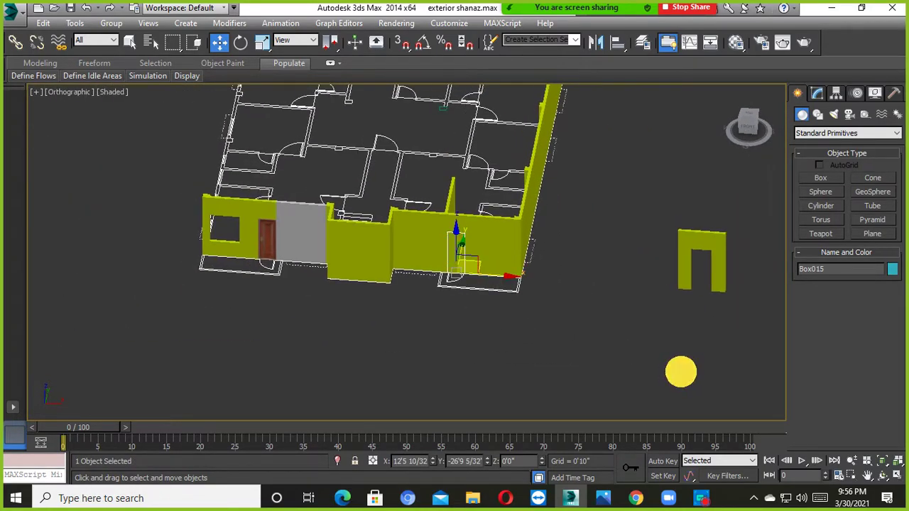
Step: With vertex snapping on, create a column box about 1'0" by 0'9 30/32" over the column beside the corner balcony on the side wall
scroll(243, 263, up, 4)
scroll(357, 227, down, 4)
middle_drag(472, 214, 427, 288)
alt+middle_drag(456, 330, 474, 335)
alt+middle_drag(270, 312, 233, 304)
middle_drag(468, 307, 348, 314)
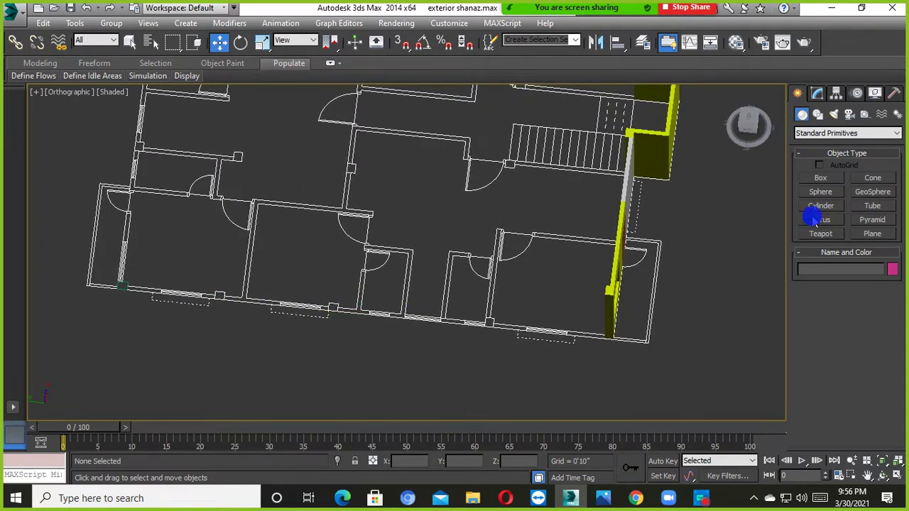
click(821, 178)
scroll(114, 311, up, 5)
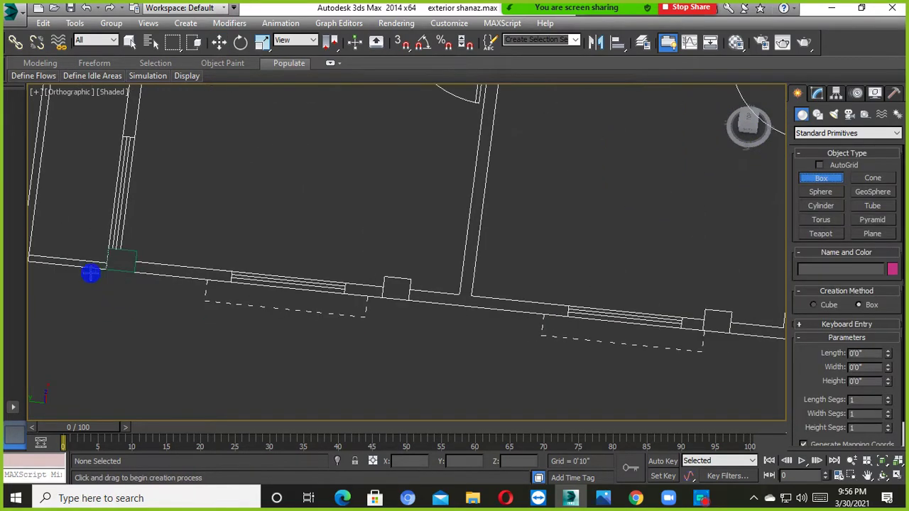
key(s)
click(162, 333)
drag(162, 333, 209, 301)
click(234, 213)
alt+middle_drag(234, 213, 218, 113)
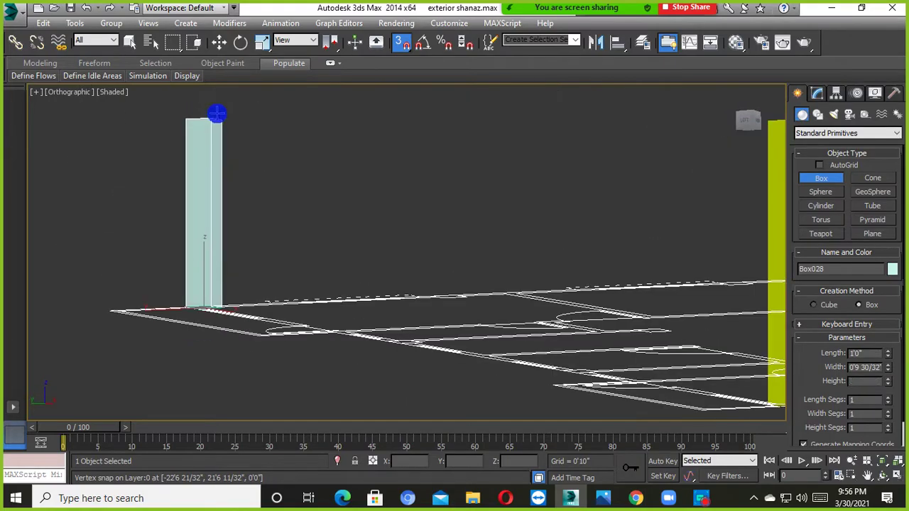
Step: Set the new column box's height to 10 feet
double_click(882, 381)
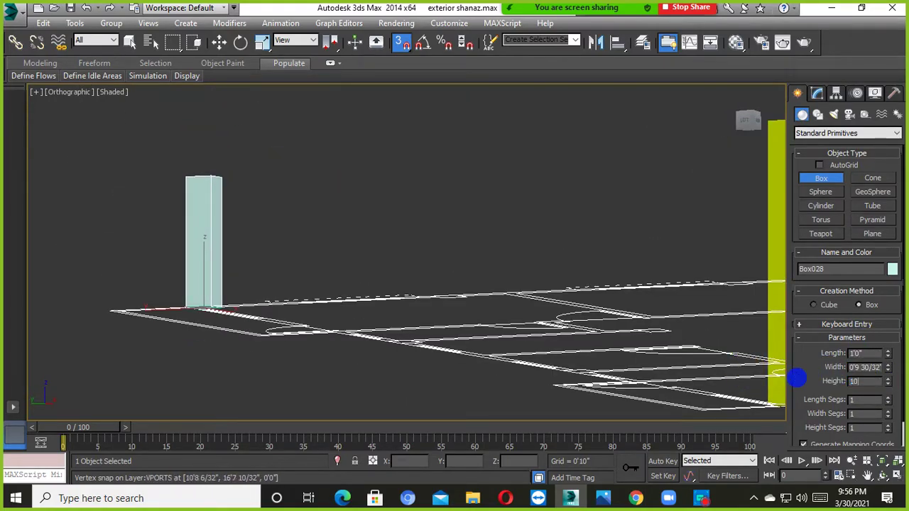
text(10)
key(Return)
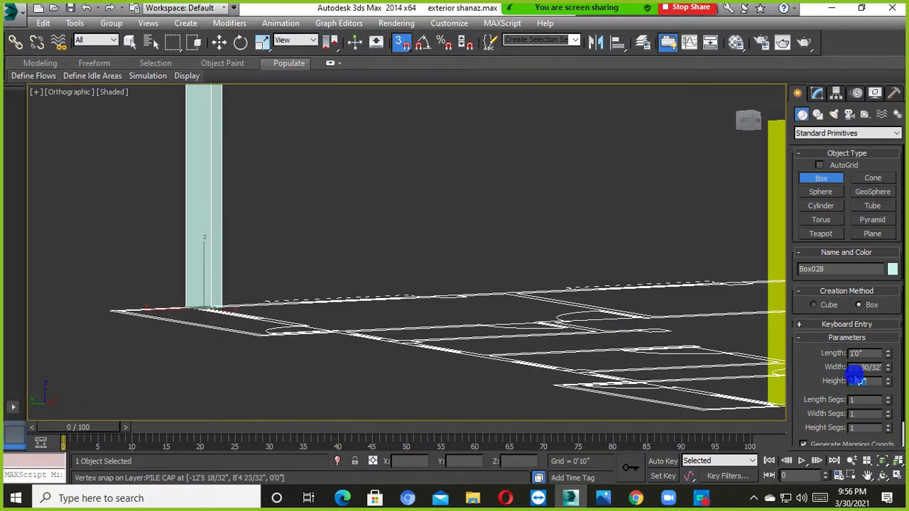
Step: Create a wall box about 8'8 25/32" long, 0'9 30/32" wide and 10'0" high from the first column to the second
alt+middle_drag(434, 304, 424, 377)
scroll(398, 329, up, 6)
middle_drag(372, 288, 223, 301)
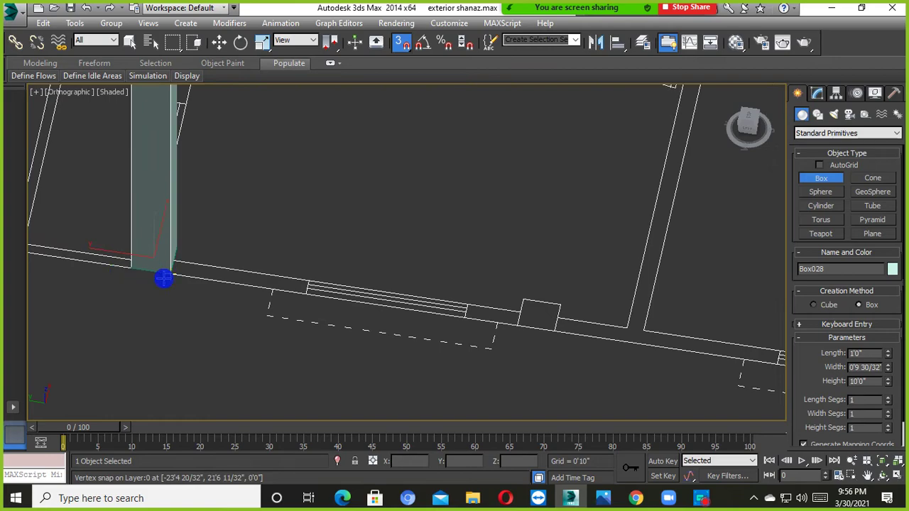
click(164, 278)
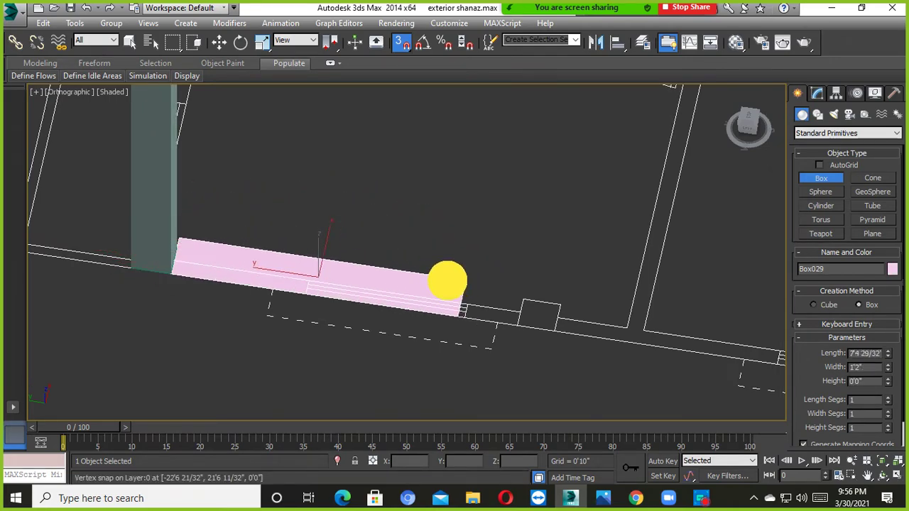
drag(74, 279, 523, 310)
scroll(412, 159, down, 2)
middle_drag(411, 182, 414, 311)
click(248, 213)
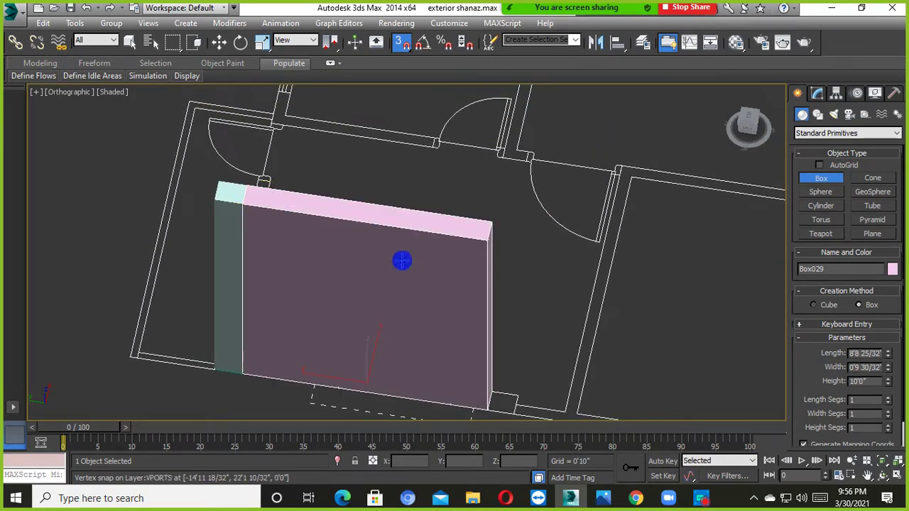
Step: Create the second column as a box about 0'11 7/32" by 0'9 30/32" and 10'0" high at the wall's end
middle_drag(401, 260, 276, 188)
scroll(345, 339, up, 3)
drag(406, 339, 491, 288)
scroll(424, 206, down, 5)
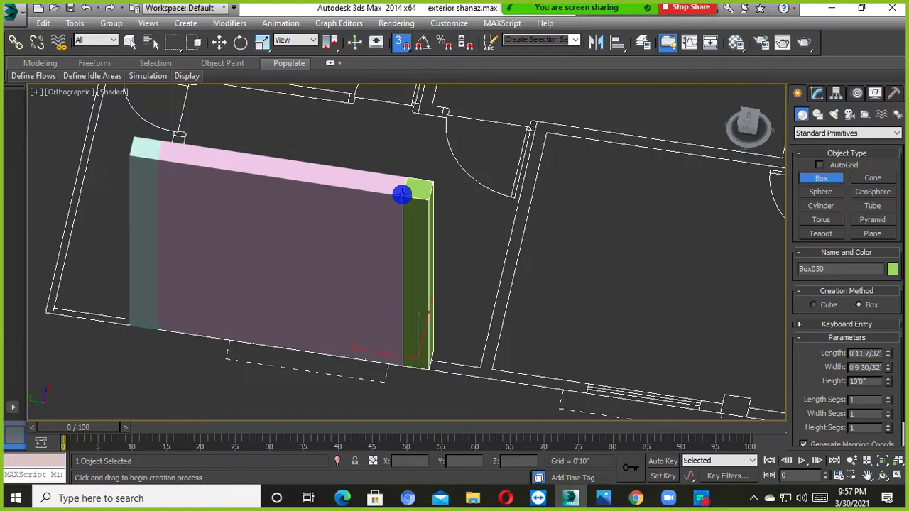
Step: Create a wall box about 10'4 17/32" long, 0'5 1/32" wide and 10'0" high from the second column to the third
scroll(457, 276, down, 5)
alt+middle_drag(457, 276, 436, 308)
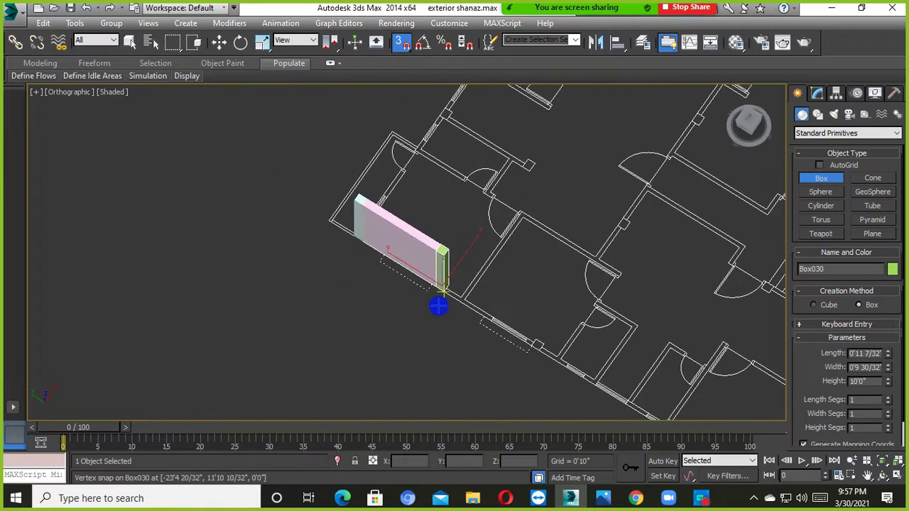
scroll(436, 308, up, 6)
drag(283, 236, 533, 383)
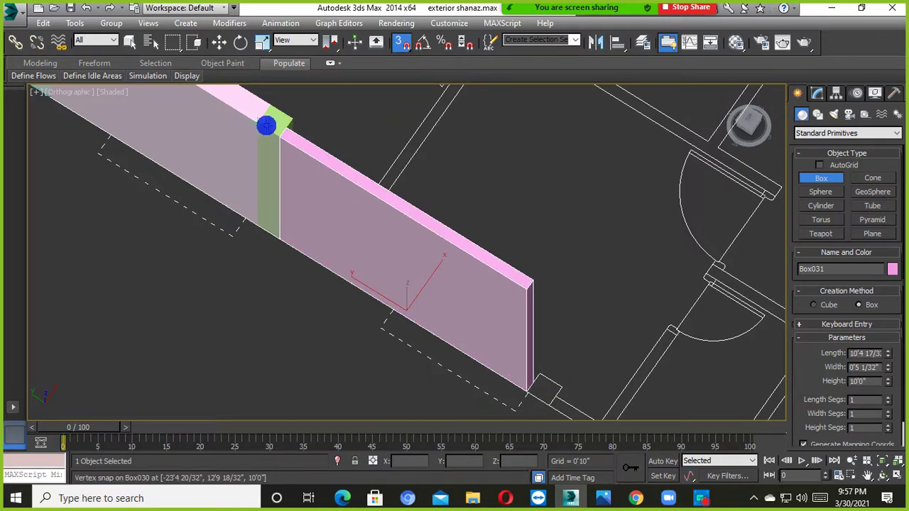
click(263, 125)
Step: Create a box for the third column on the side wall, snapped to the neighbouring wall's height
scroll(420, 291, down, 3)
scroll(419, 291, up, 3)
drag(399, 274, 439, 267)
click(406, 166)
Step: Create a wall box about 3'2 10/32" long, 0'5 1/32" wide and 10'0" high beyond the third column
middle_drag(473, 342, 274, 294)
drag(217, 240, 307, 277)
click(229, 136)
scroll(341, 349, down, 3)
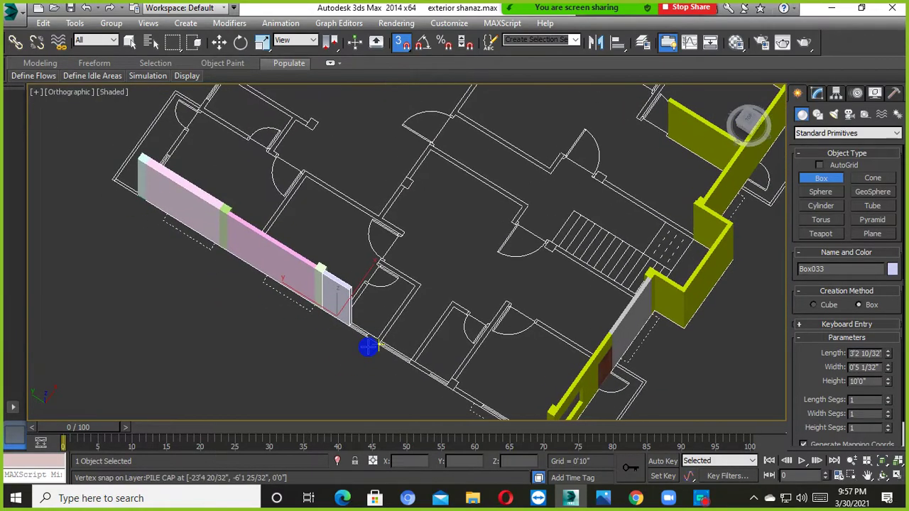
Step: Finish the box creation, turn snapping off and start the Line spline tool
scroll(367, 346, up, 3)
scroll(404, 322, down, 5)
middle_drag(461, 308, 419, 359)
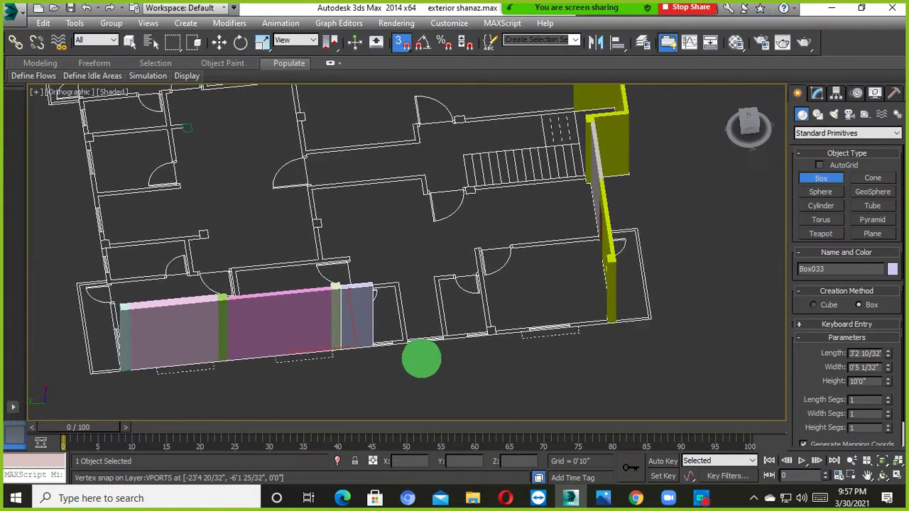
click(219, 42)
click(402, 42)
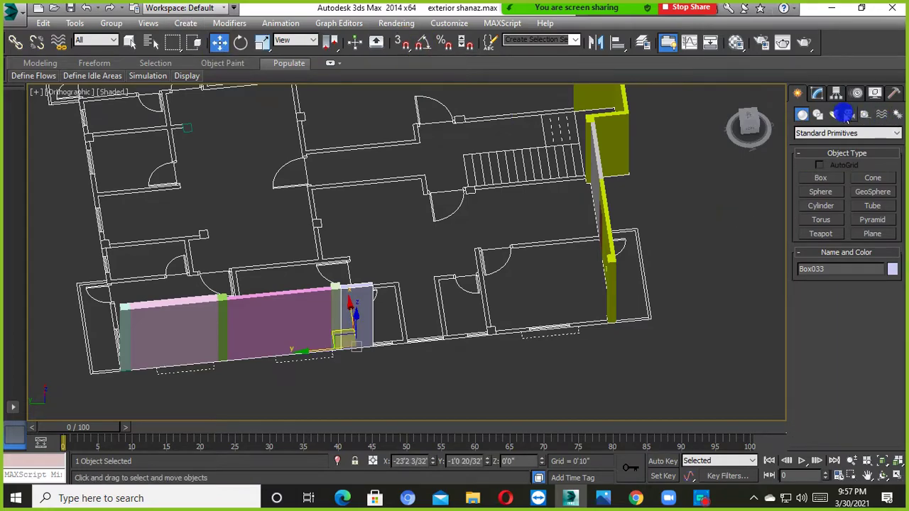
click(819, 115)
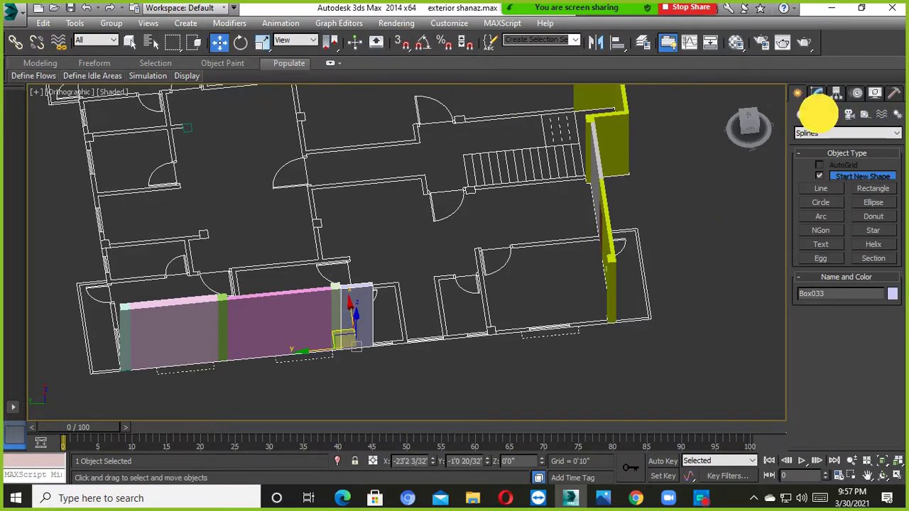
click(801, 115)
click(819, 115)
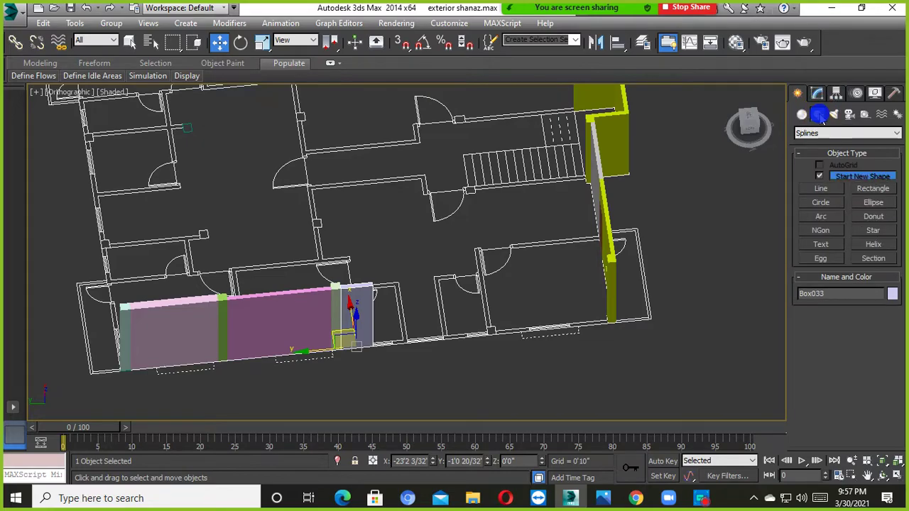
click(820, 188)
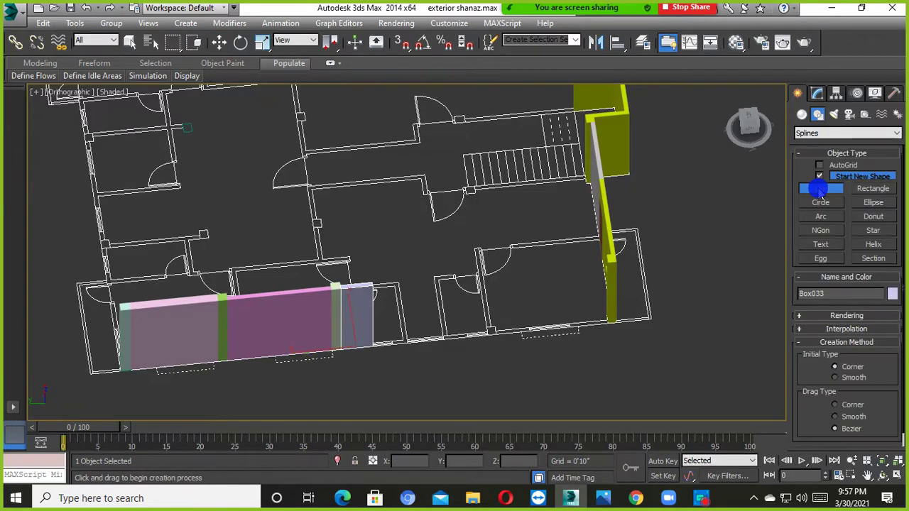
Step: With vertex snapping on, draw a line along the outer wall face from the last column's outer corner to the window's far end
alt+middle_drag(709, 256, 585, 304)
scroll(531, 383, up, 3)
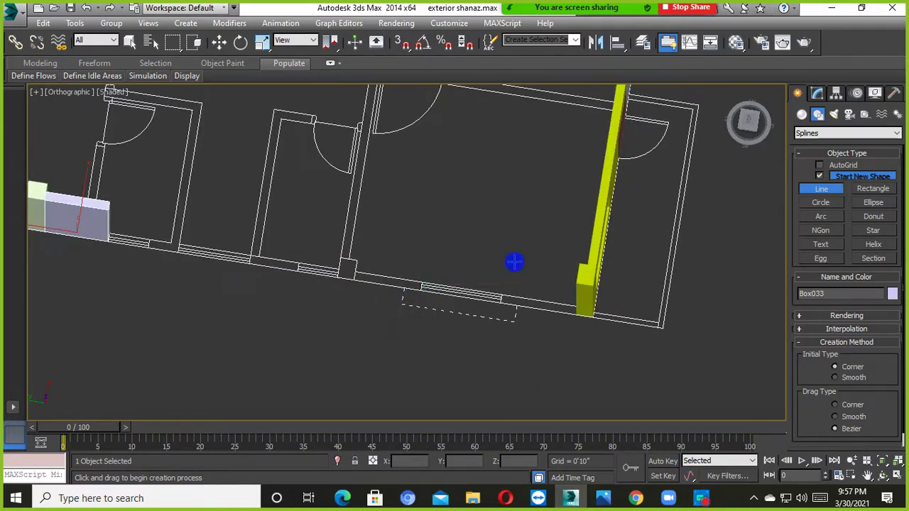
scroll(404, 306, up, 3)
scroll(407, 258, up, 2)
scroll(313, 313, down, 5)
scroll(343, 301, up, 4)
key(s)
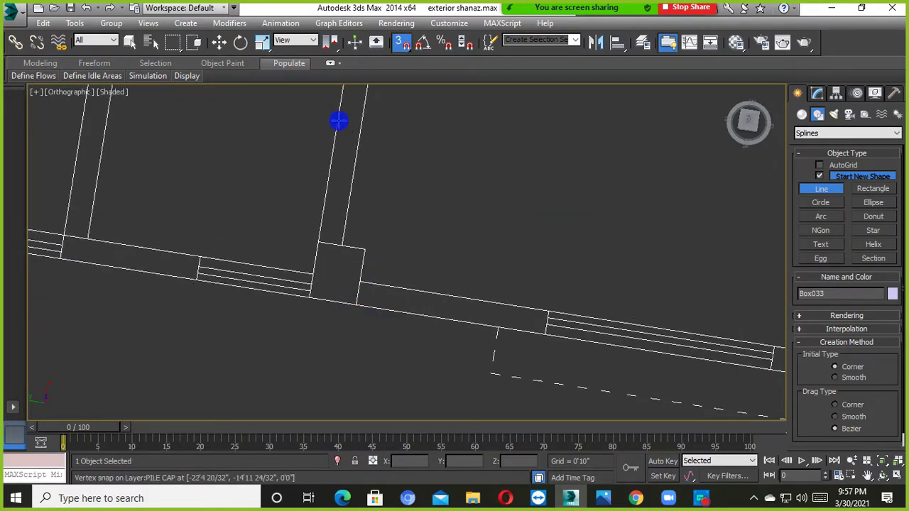
click(347, 311)
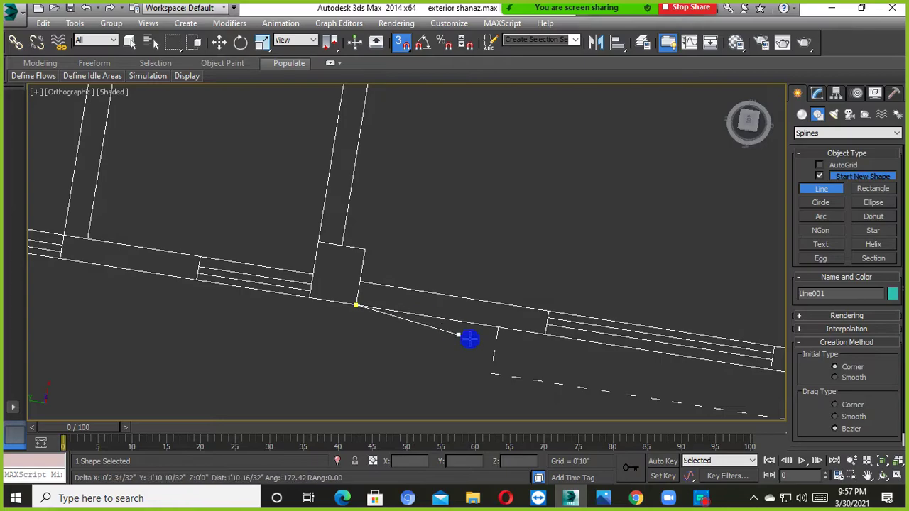
scroll(339, 319, down, 4)
scroll(453, 337, up, 5)
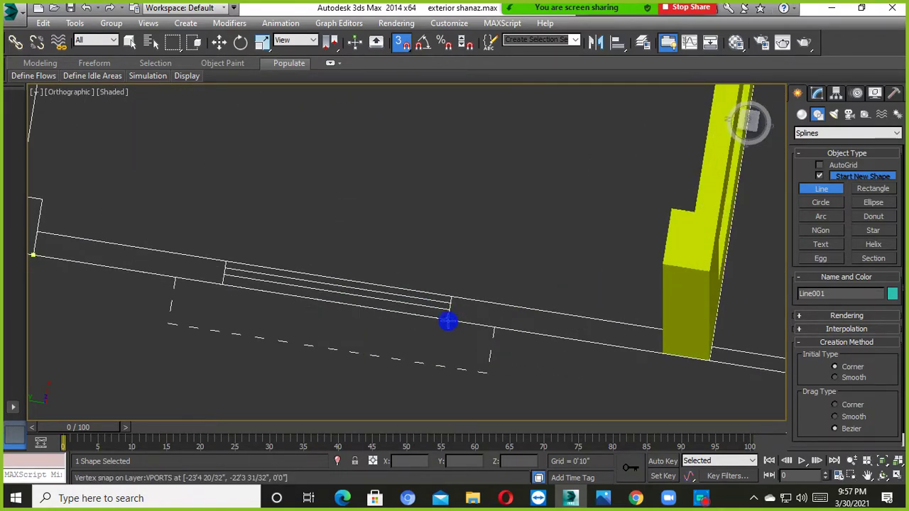
scroll(448, 296, up, 4)
click(461, 299)
Step: Continue the line along the inner wall face back to the column's outer corner and close the spline
scroll(397, 292, down, 4)
scroll(365, 309, up, 4)
click(237, 234)
scroll(252, 282, up, 5)
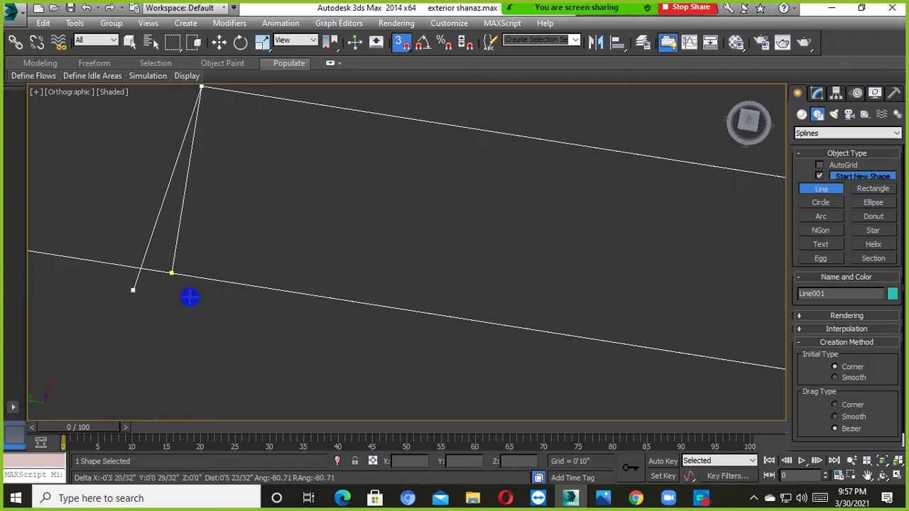
scroll(176, 270, up, 4)
scroll(193, 292, up, 5)
middle_drag(187, 253, 381, 317)
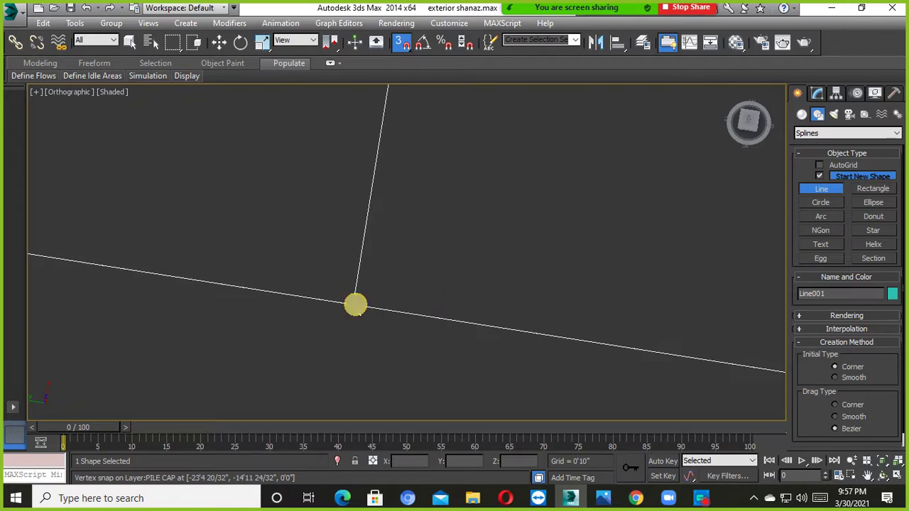
click(355, 304)
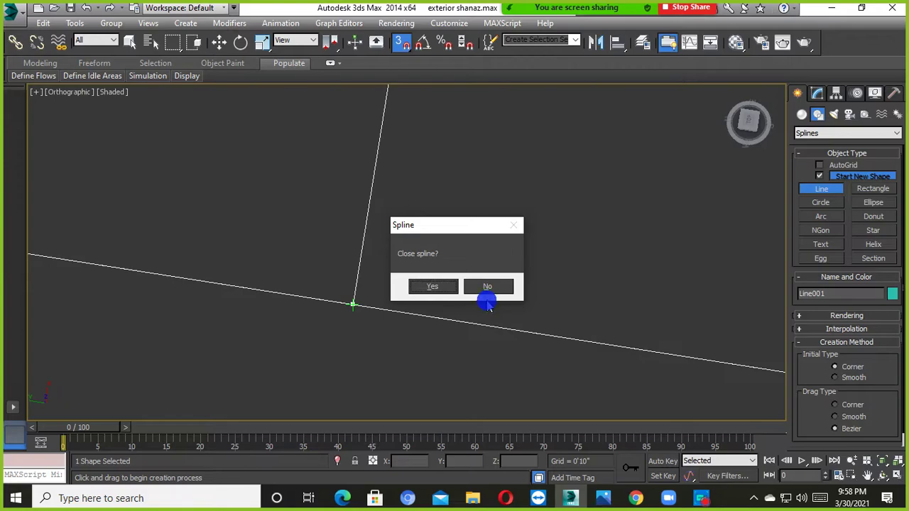
click(431, 288)
Step: Try to apply the Extrude modifier to the closed wall outline
scroll(447, 308, down, 5)
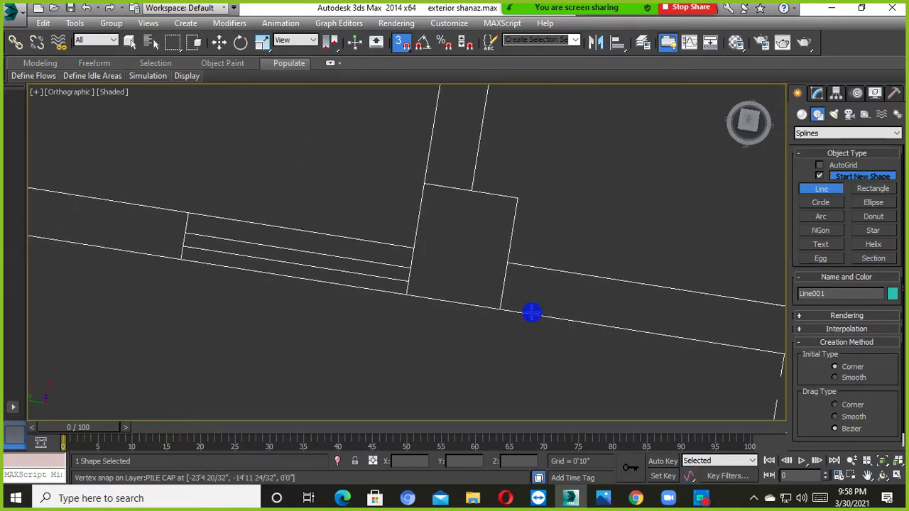
middle_drag(445, 321, 402, 316)
scroll(487, 334, up, 4)
middle_drag(561, 342, 432, 345)
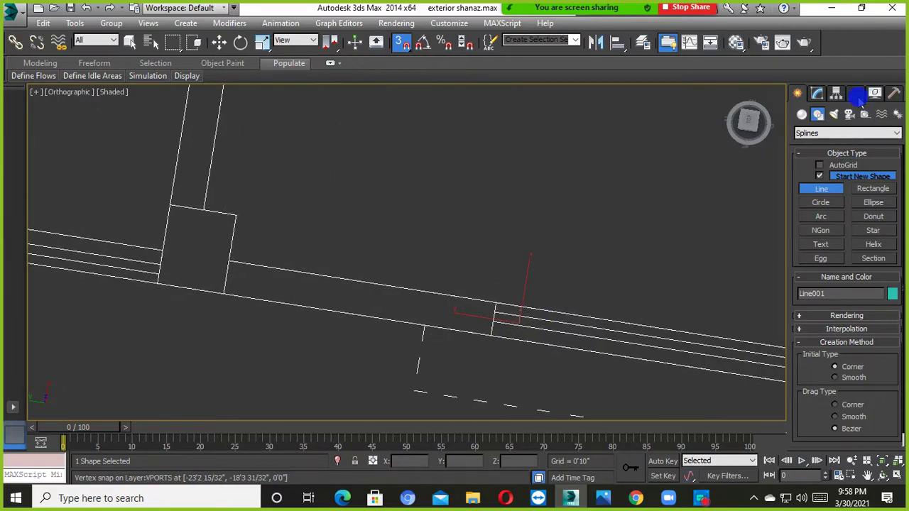
click(819, 94)
click(795, 95)
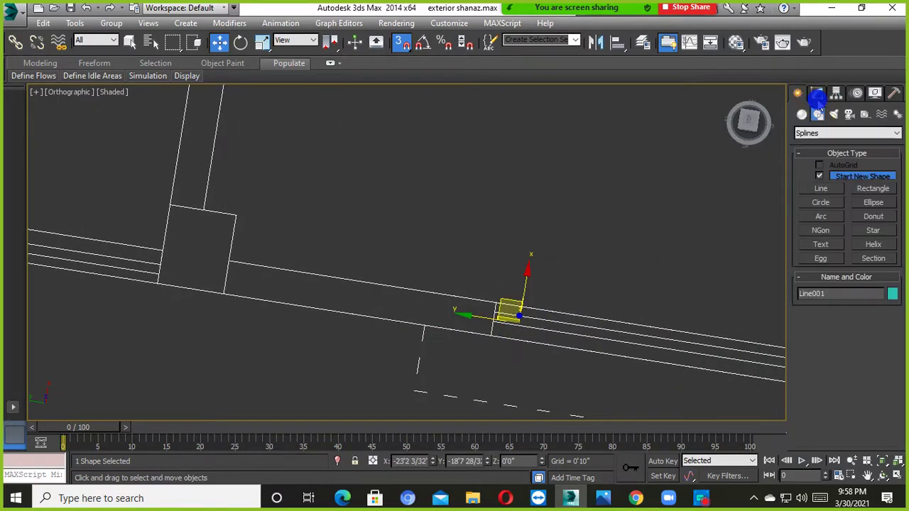
click(817, 94)
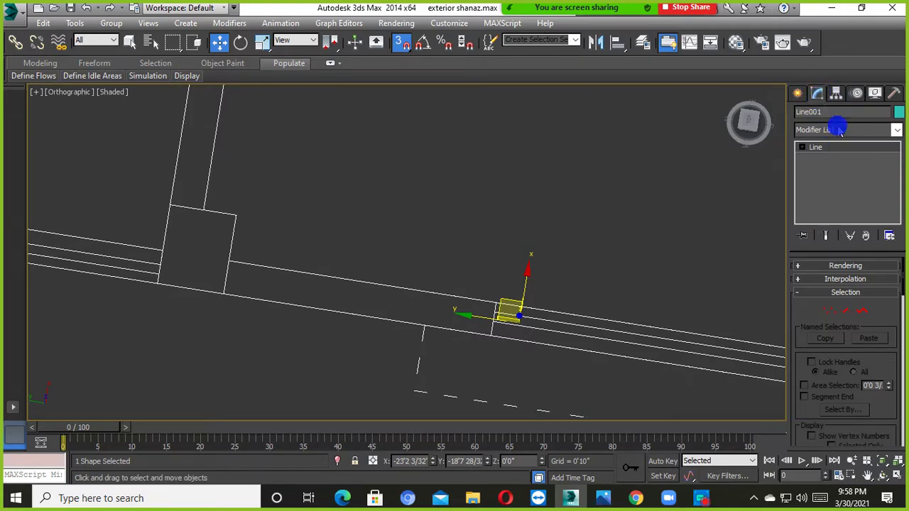
click(835, 127)
click(832, 126)
click(833, 129)
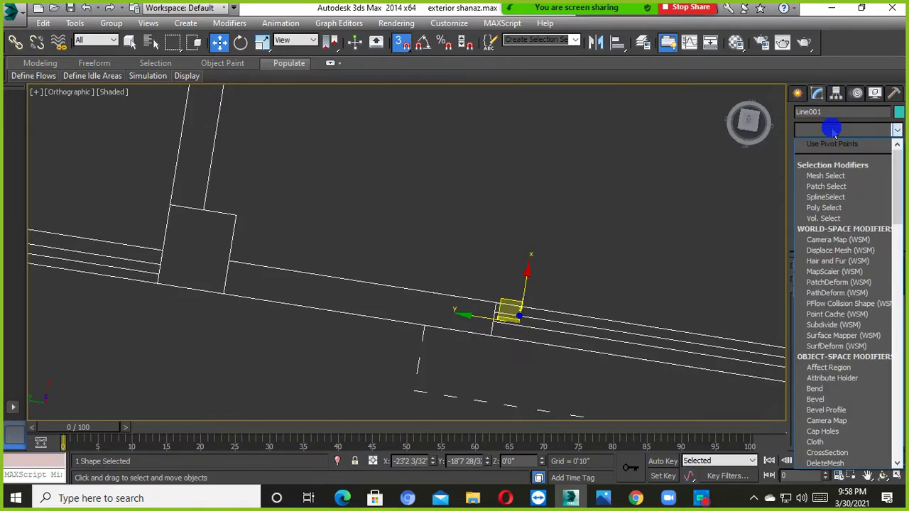
text(extr)
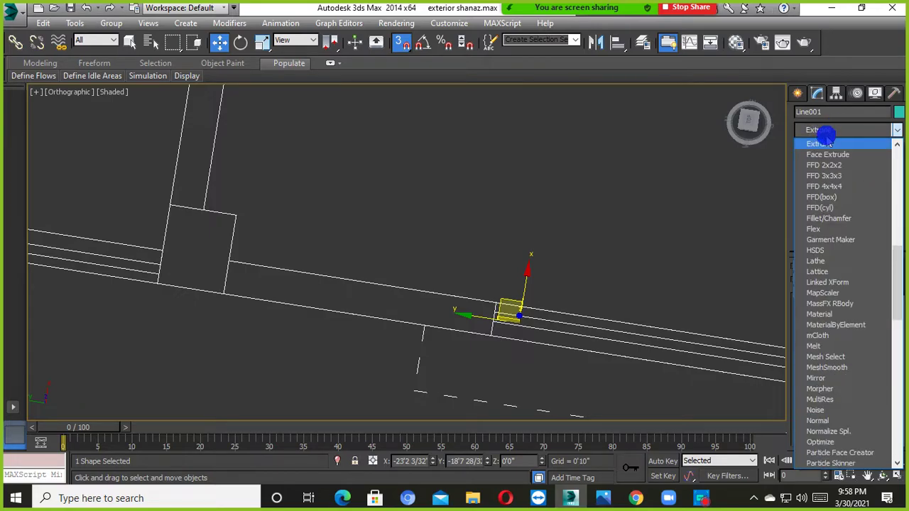
click(798, 95)
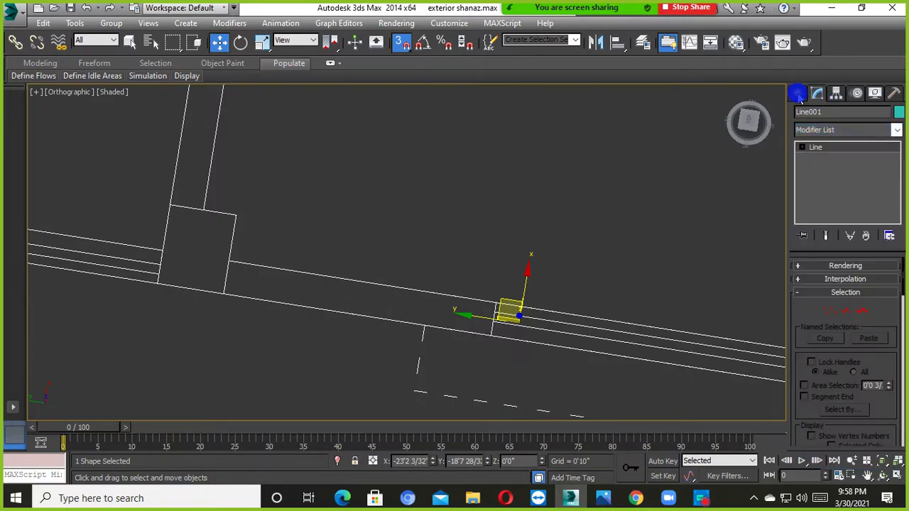
Step: Apply the Extrude modifier to the closed outer wall outline
click(798, 95)
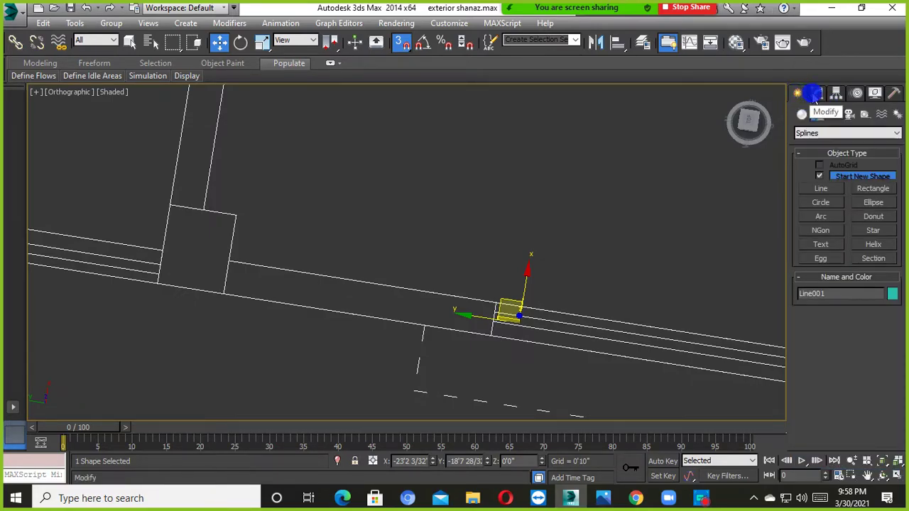
click(816, 93)
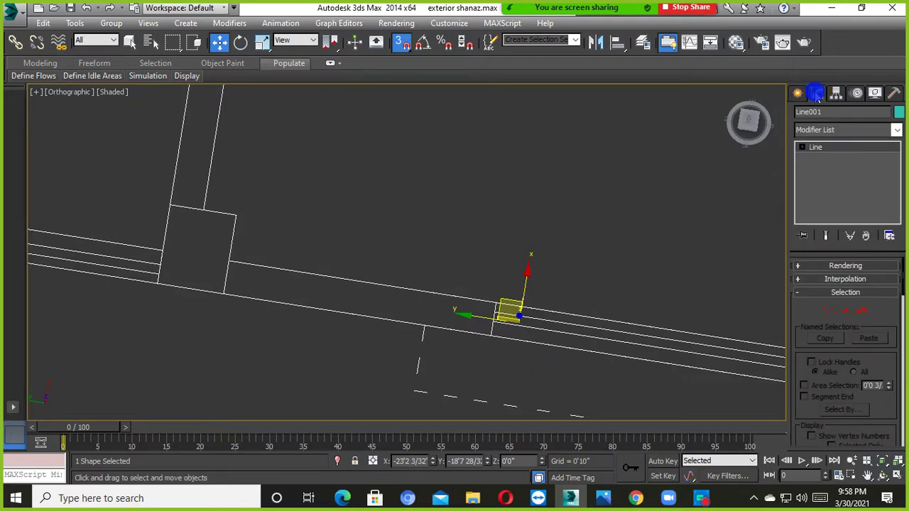
click(828, 132)
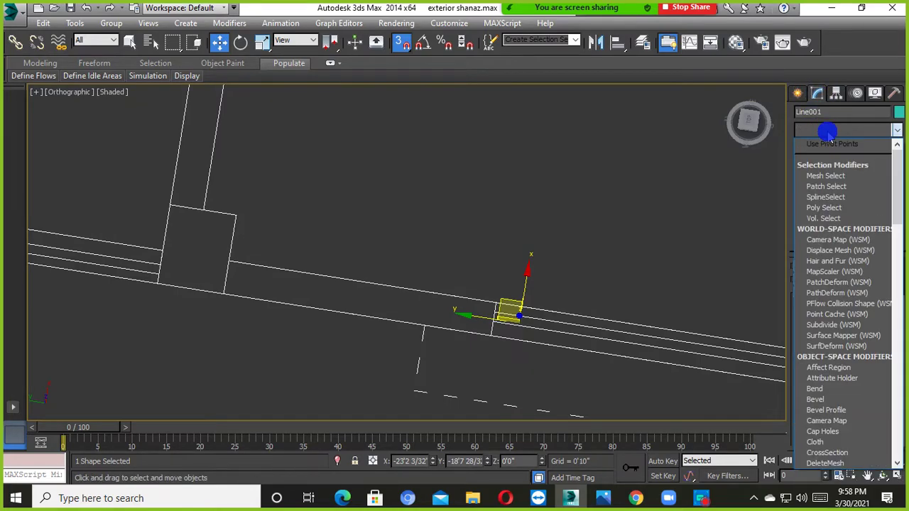
text(ex)
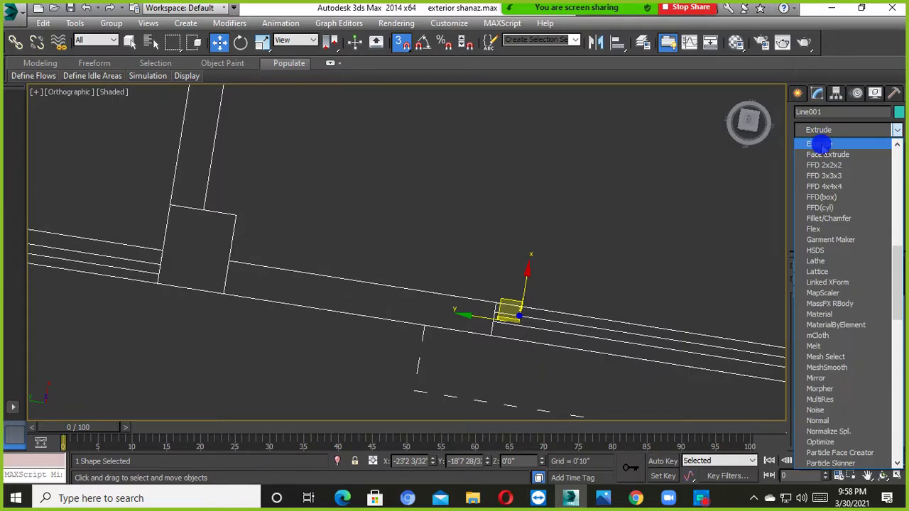
click(819, 145)
Step: Set the outer wall's extrusion amount to 10'0", turn snapping off and deselect the wall
mouse_move(398, 298)
alt+middle_down()
mouse_move(331, 304)
mouse_move(406, 239)
mouse_move(431, 309)
mouse_move(533, 331)
mouse_move(329, 246)
mouse_move(436, 263)
mouse_move(333, 281)
mouse_move(405, 295)
alt+middle_up()
scroll(497, 313, up, 8)
scroll(334, 297, down, 6)
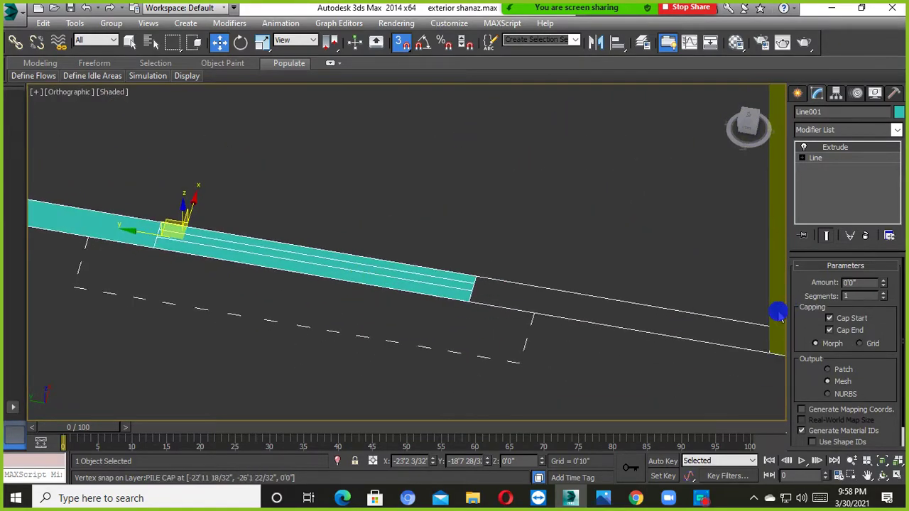
middle_drag(344, 279, 420, 315)
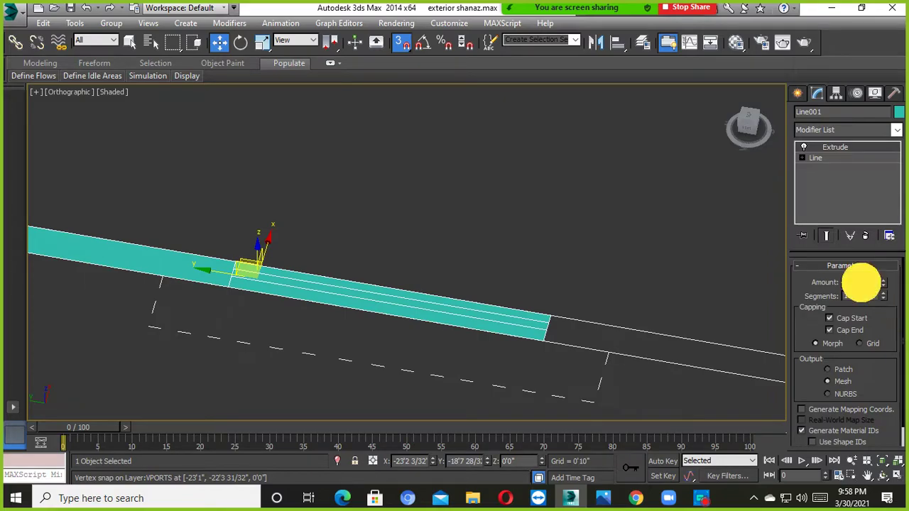
key(Return)
alt+middle_drag(671, 294, 439, 260)
click(401, 42)
click(427, 325)
scroll(437, 313, up, 3)
alt+middle_drag(437, 313, 400, 311)
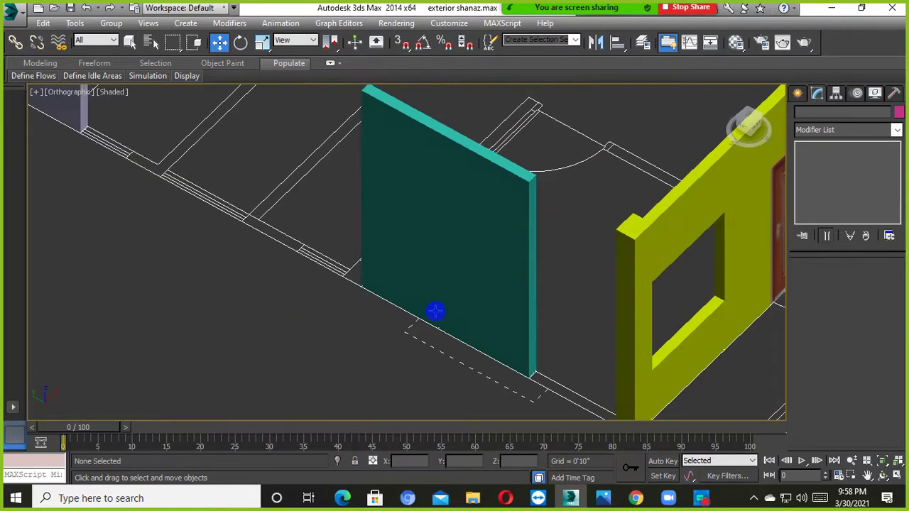
scroll(459, 336, down, 2)
alt+middle_drag(459, 337, 561, 300)
scroll(471, 313, down, 1)
Step: With vertex snapping on, start a Line spline at the column corner on the central interior wall
click(801, 96)
click(807, 177)
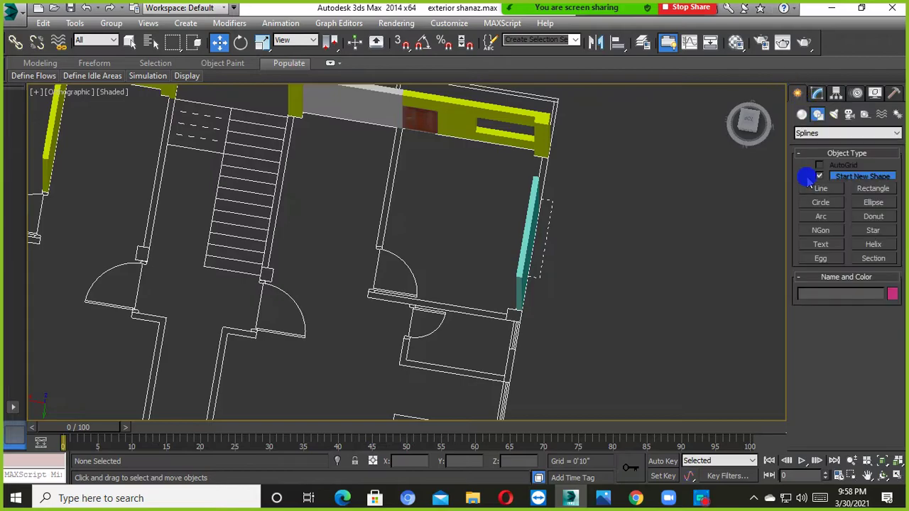
alt+middle_drag(619, 279, 493, 349)
scroll(559, 316, down, 3)
alt+middle_drag(558, 317, 905, 243)
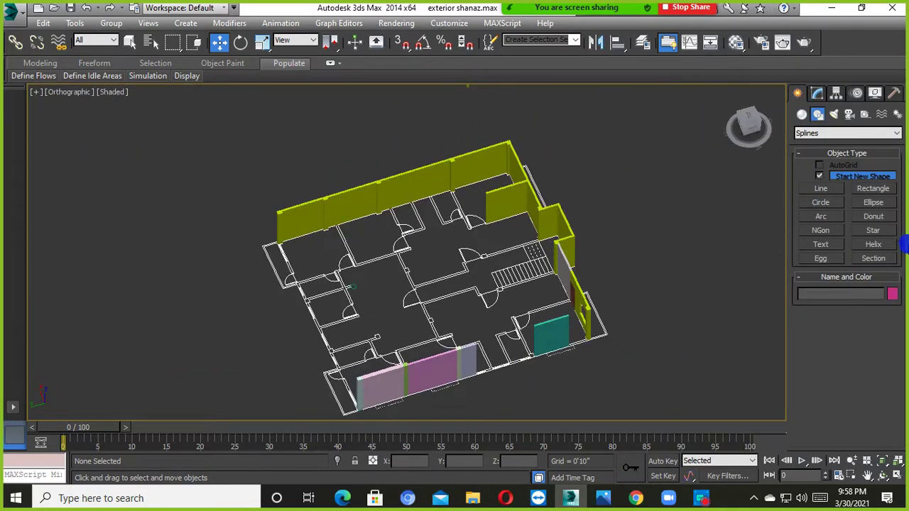
click(824, 191)
alt+middle_drag(505, 284, 447, 327)
scroll(447, 292, up, 6)
middle_drag(373, 220, 339, 257)
scroll(294, 226, up, 3)
middle_drag(264, 312, 236, 190)
key(s)
click(221, 311)
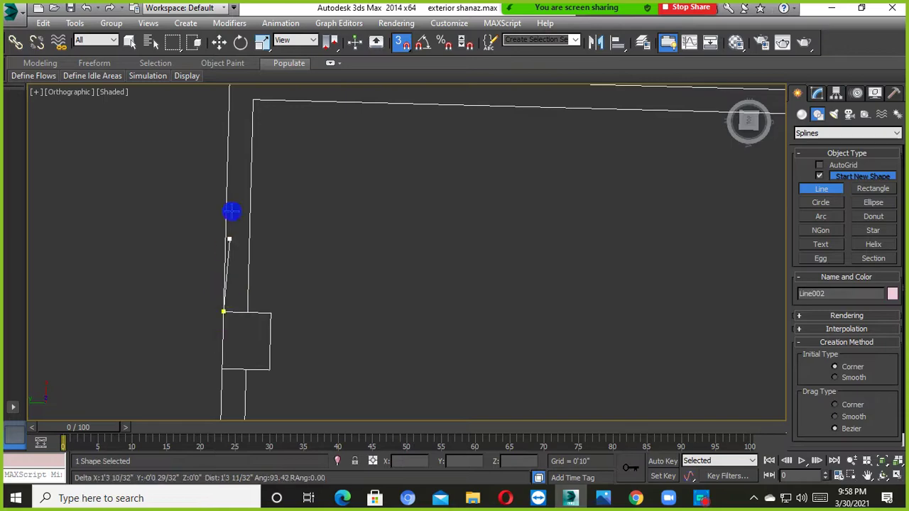
Step: Continue the line along the outer face of the U-shaped interior wall to its end at the far door jamb
middle_drag(229, 247, 232, 299)
scroll(533, 239, down, 4)
middle_drag(533, 239, 473, 258)
scroll(462, 194, up, 3)
middle_drag(462, 195, 484, 228)
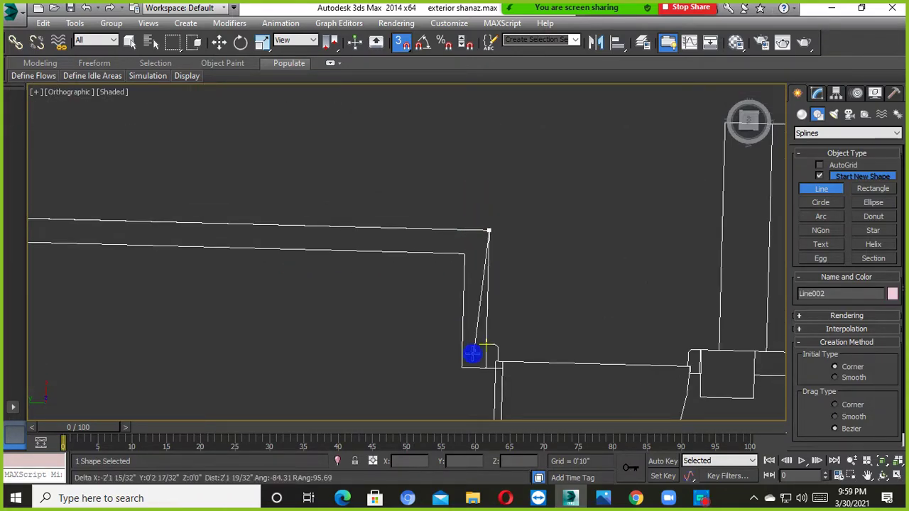
scroll(474, 348, up, 3)
click(498, 375)
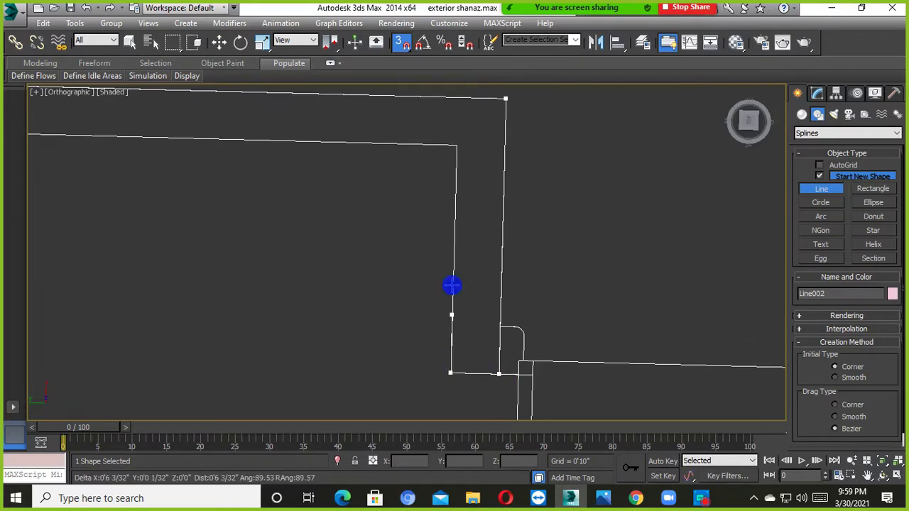
Step: Return the line along the wall's inner face to the starting column corner and close the spline
click(458, 148)
scroll(324, 187, down, 3)
middle_drag(141, 205, 407, 228)
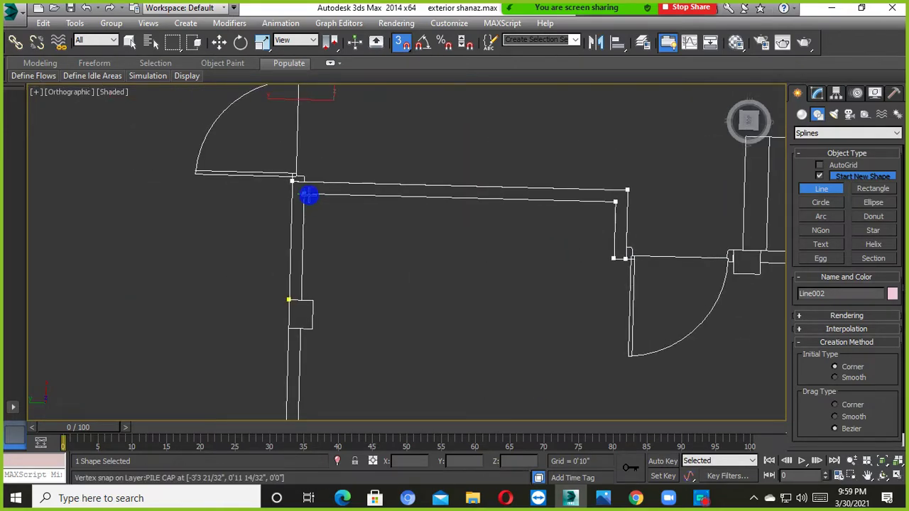
scroll(303, 308, up, 5)
click(292, 280)
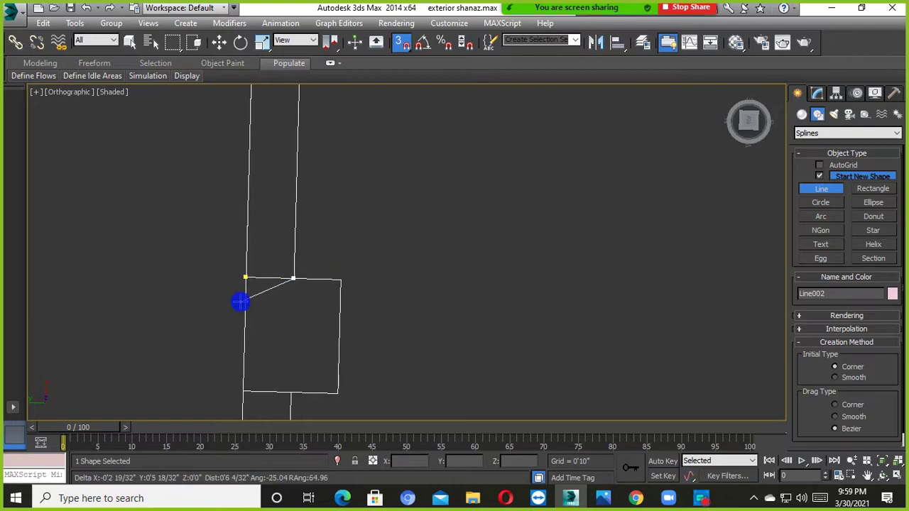
click(245, 278)
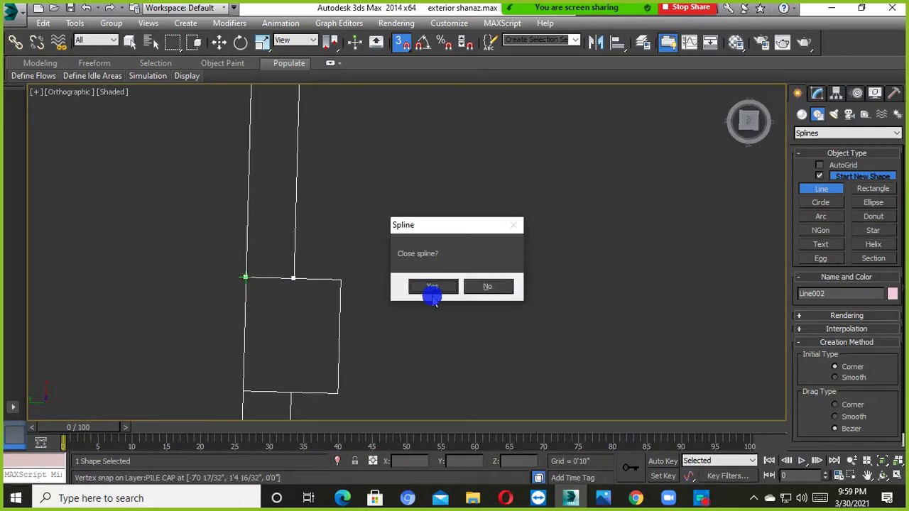
click(427, 286)
scroll(429, 284, down, 4)
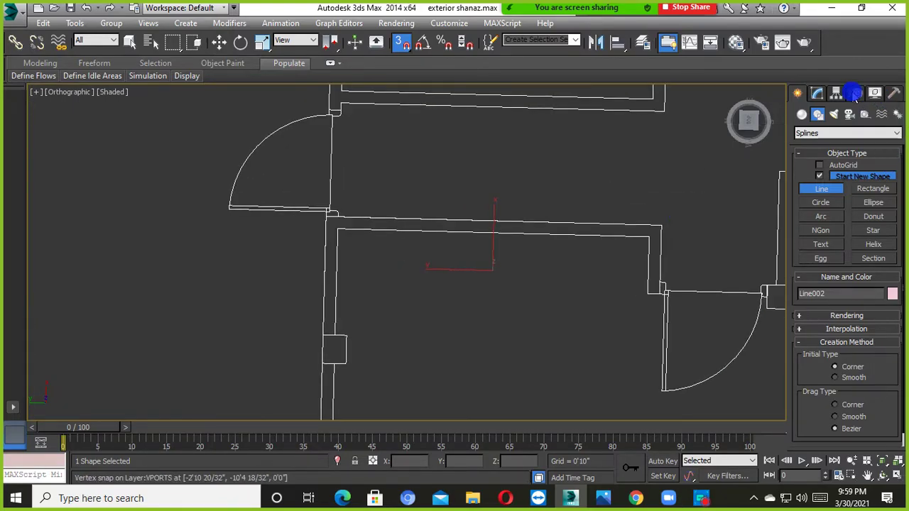
Step: Extrude the closed interior wall outline by 10'0" with the Extrude modifier
click(816, 93)
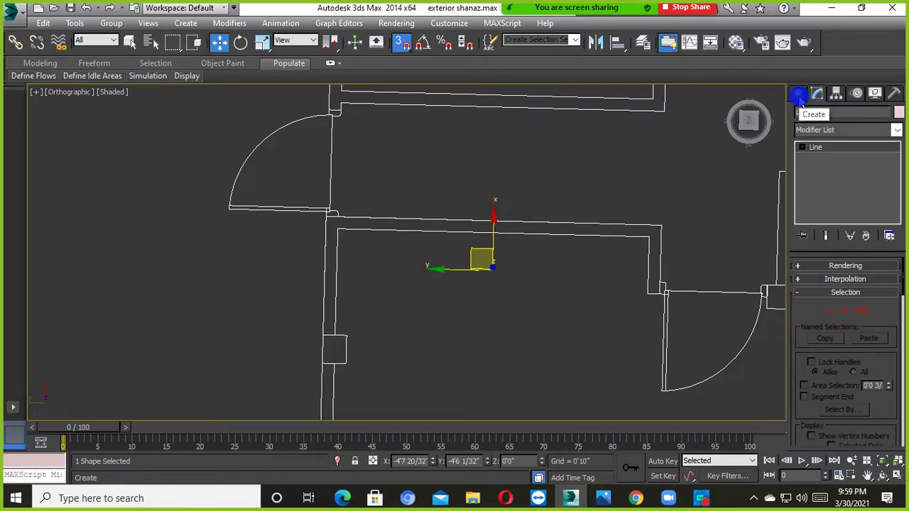
click(799, 94)
click(818, 95)
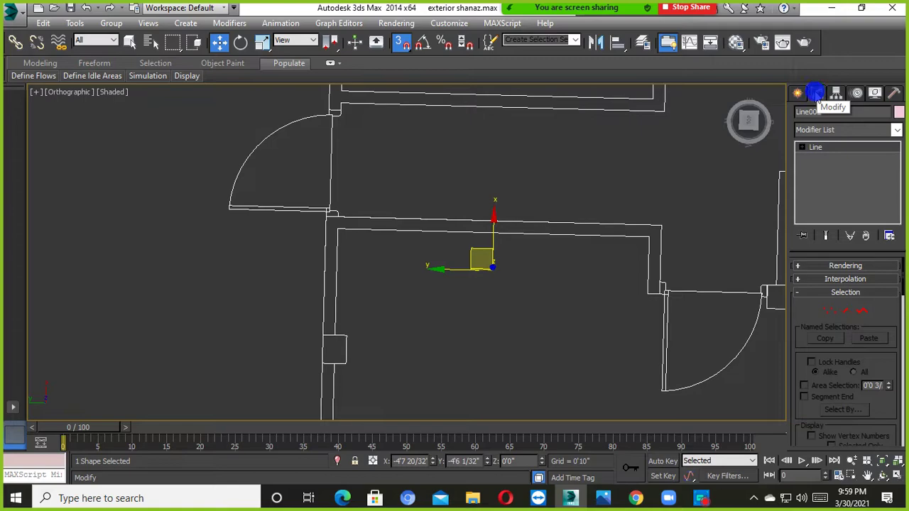
click(831, 130)
click(832, 130)
click(833, 131)
text(e)
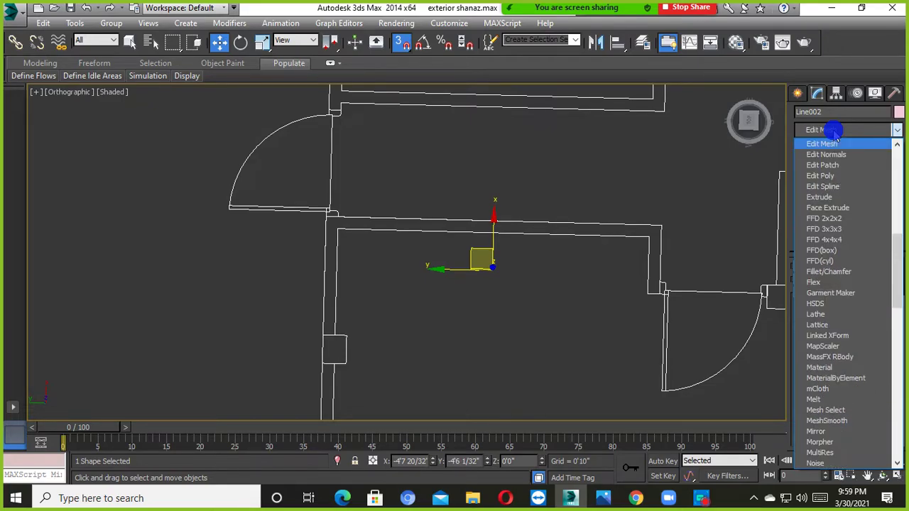
text(xtrude)
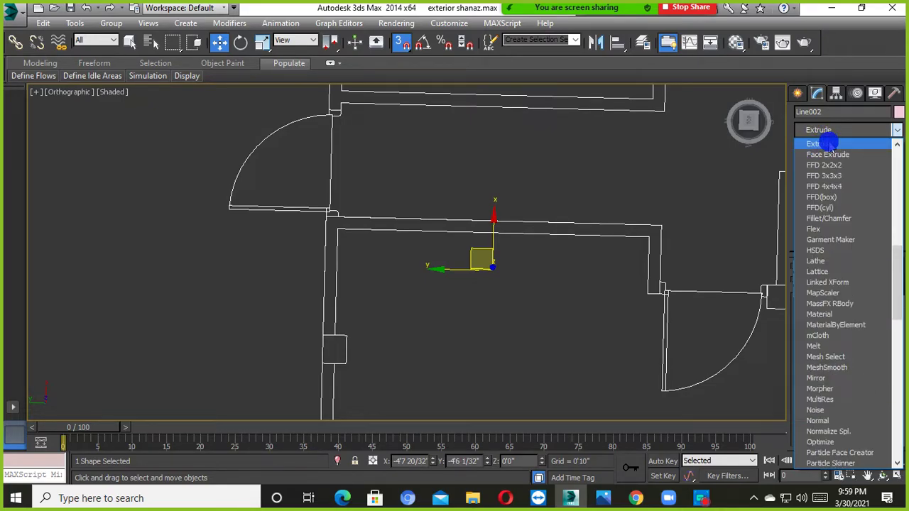
click(829, 144)
Step: Examine the extruded interior wall within the whole floor plan, with snapping off and nothing selected
scroll(479, 291, down, 3)
alt+middle_drag(479, 290, 430, 209)
scroll(496, 302, up, 5)
alt+middle_drag(496, 303, 346, 310)
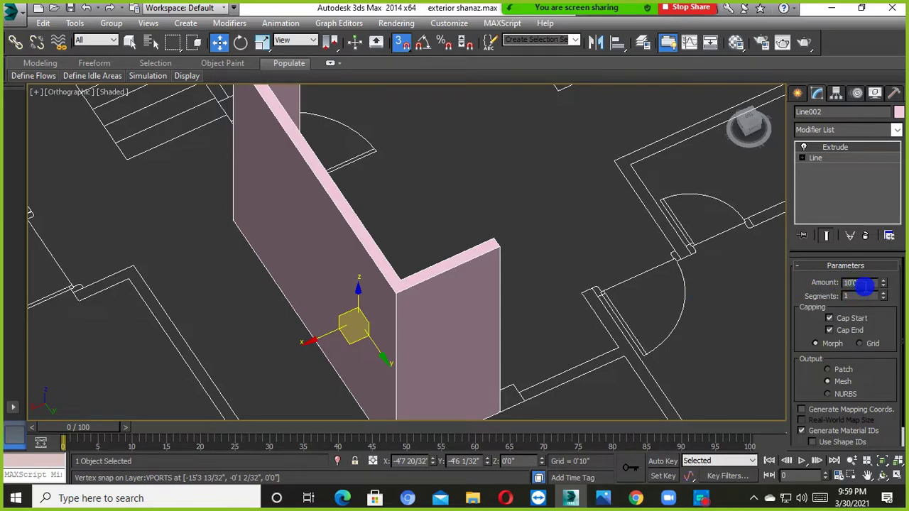
alt+middle_drag(501, 301, 719, 269)
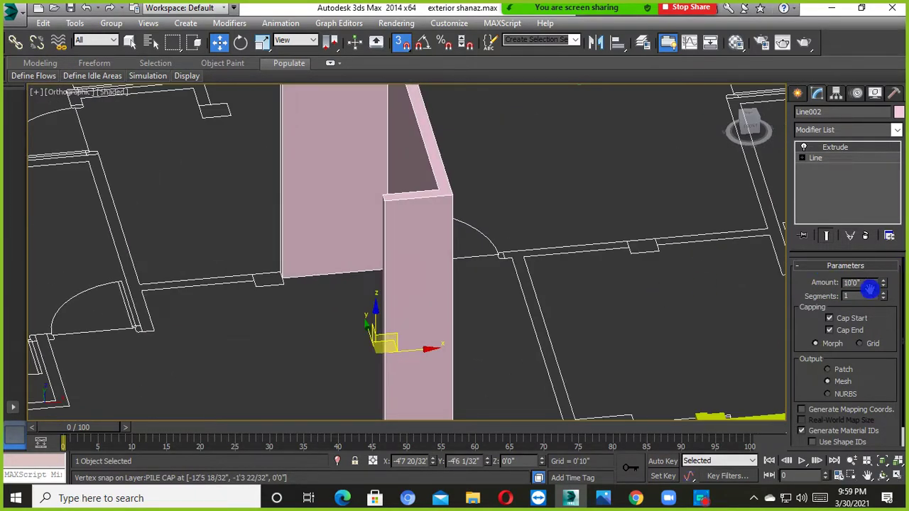
scroll(446, 253, down, 10)
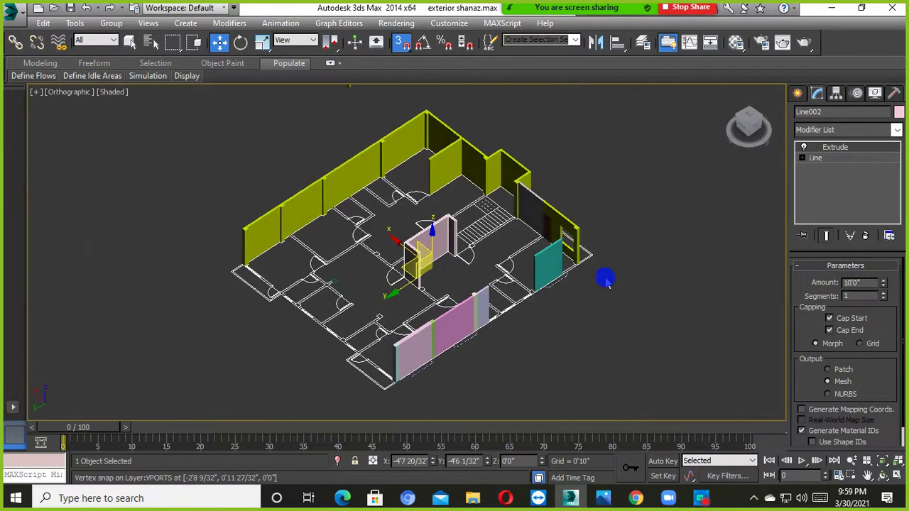
click(401, 43)
click(568, 146)
alt+middle_drag(568, 147, 466, 284)
scroll(409, 267, up, 5)
middle_drag(410, 267, 420, 360)
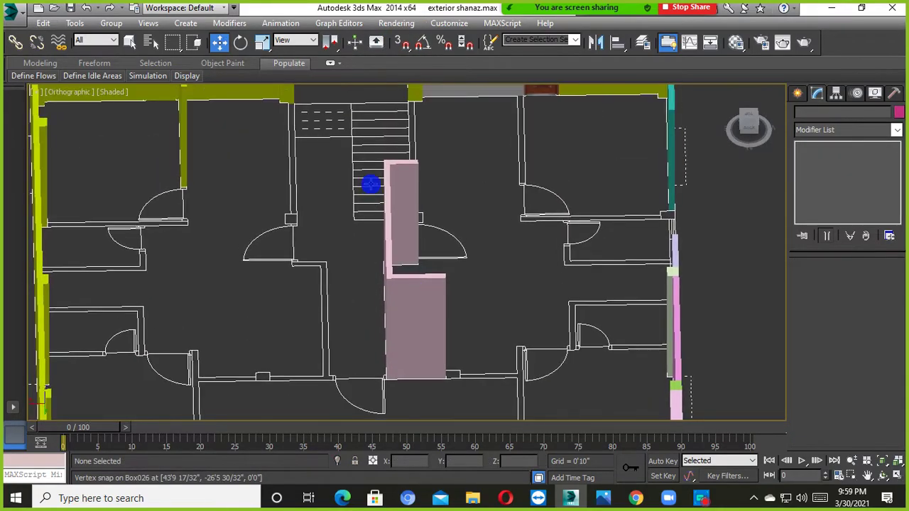
alt+middle_drag(576, 299, 622, 286)
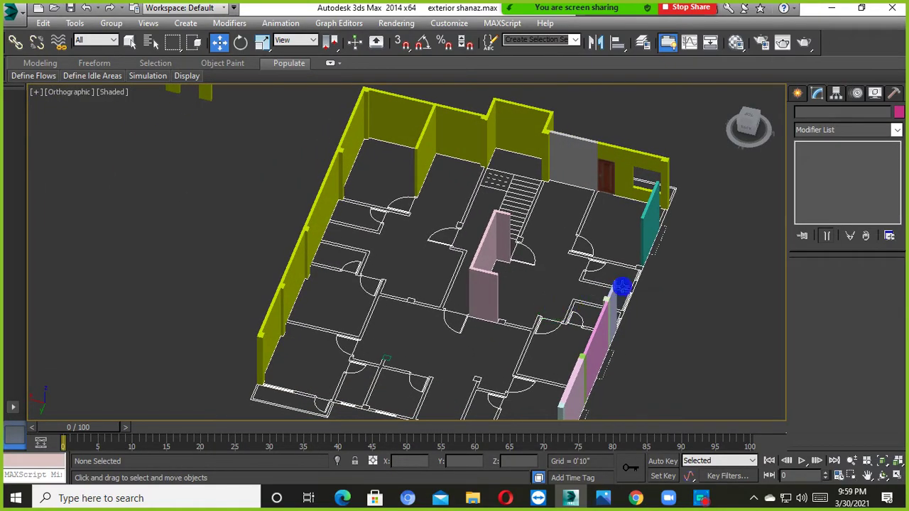
click(402, 42)
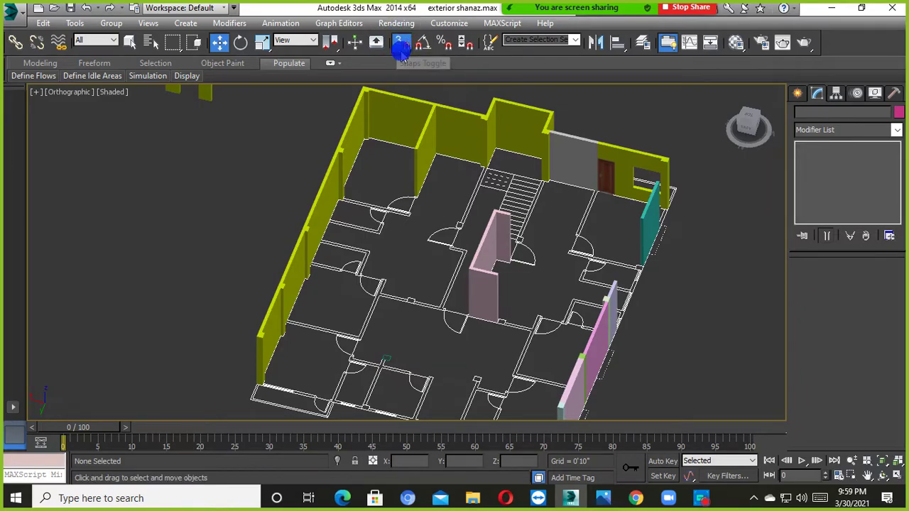
click(398, 42)
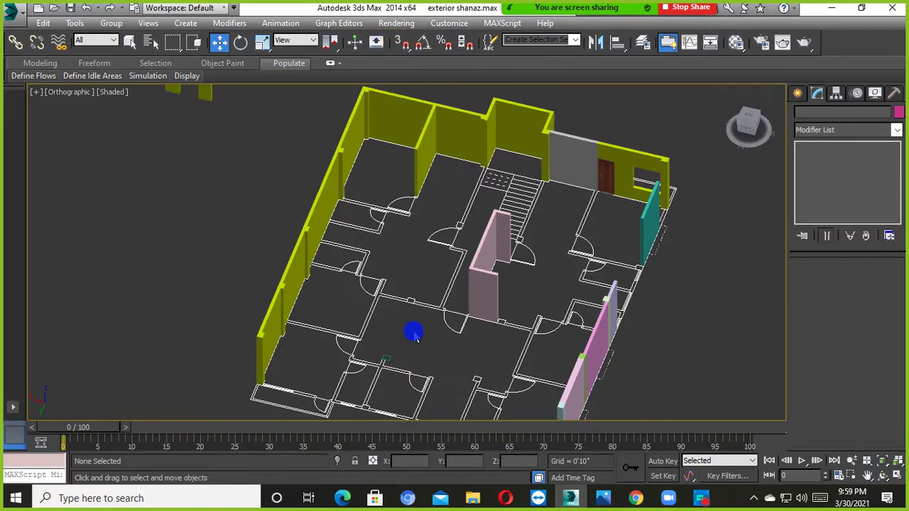
scroll(415, 334, up, 8)
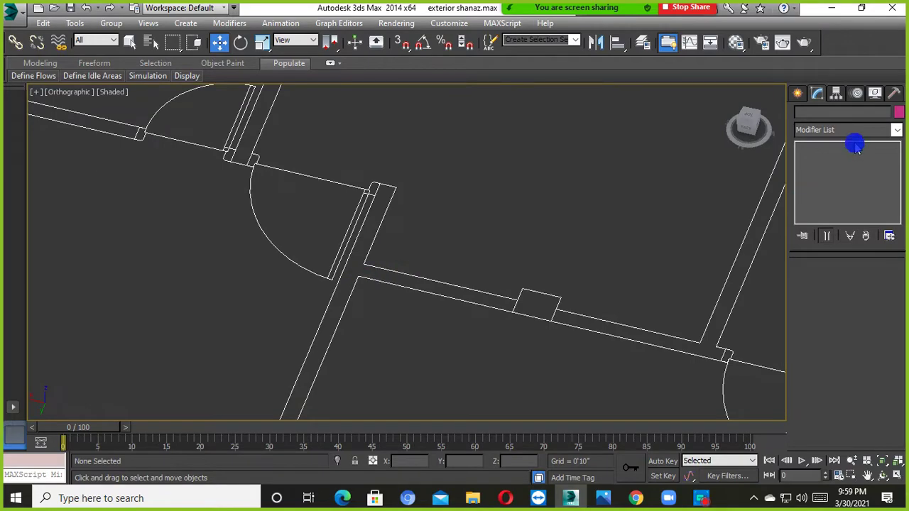
click(796, 93)
click(819, 188)
click(348, 273)
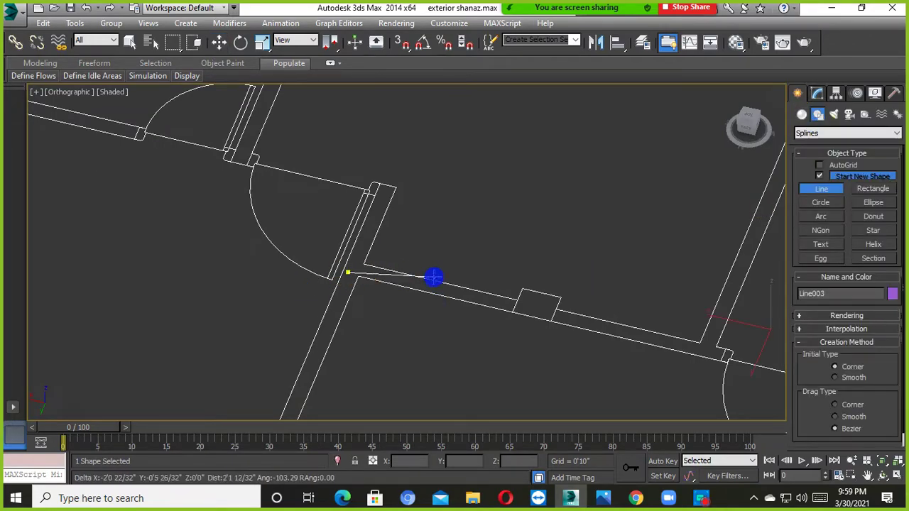
click(451, 315)
click(535, 314)
click(584, 324)
scroll(692, 363, up, 5)
middle_drag(692, 363, 569, 387)
click(698, 377)
click(693, 333)
click(601, 269)
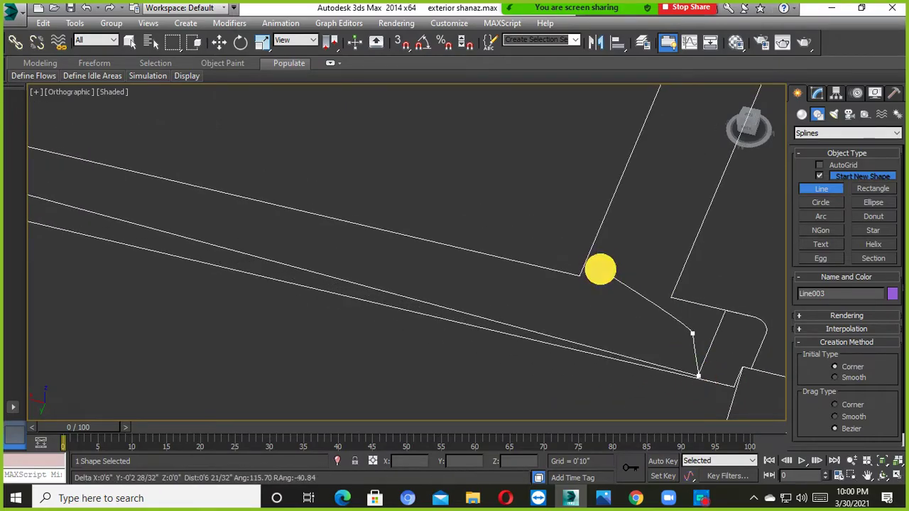
right_click(560, 276)
scroll(559, 276, down, 5)
key(Delete)
scroll(557, 277, down, 5)
middle_drag(487, 281, 479, 302)
Step: With vertex snapping on, try to outline the opposite interior wall from the wall junction past its column to the door jamb
click(402, 42)
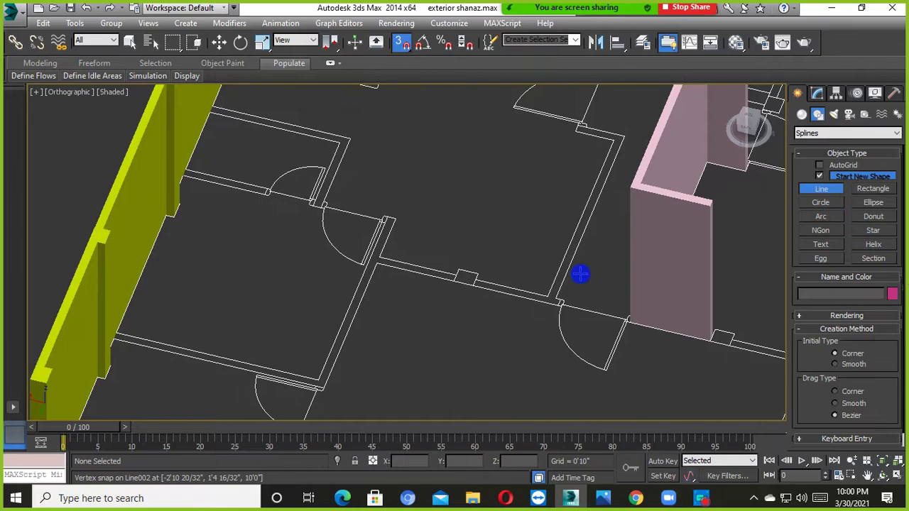
scroll(389, 267, up, 5)
click(331, 242)
middle_drag(429, 282, 437, 272)
scroll(436, 272, up, 3)
click(526, 326)
middle_drag(637, 380, 299, 300)
scroll(493, 364, down, 2)
middle_drag(385, 323, 91, 245)
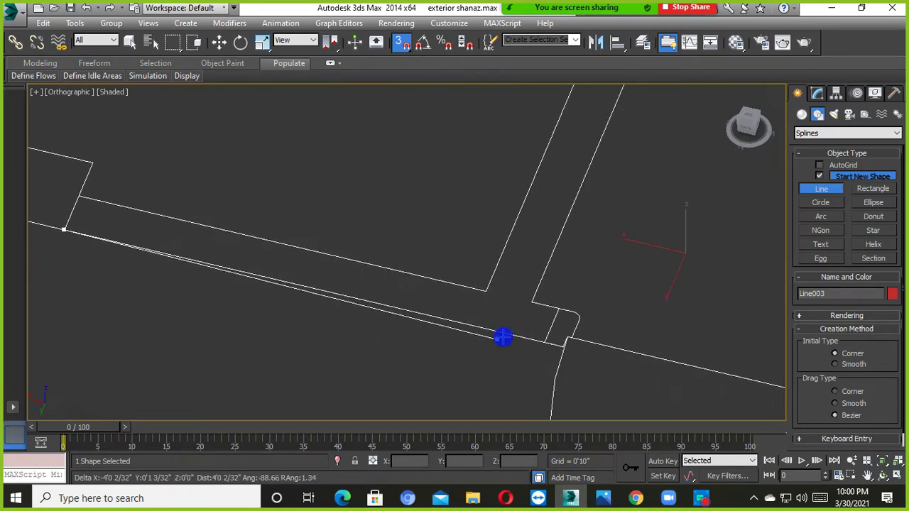
click(546, 343)
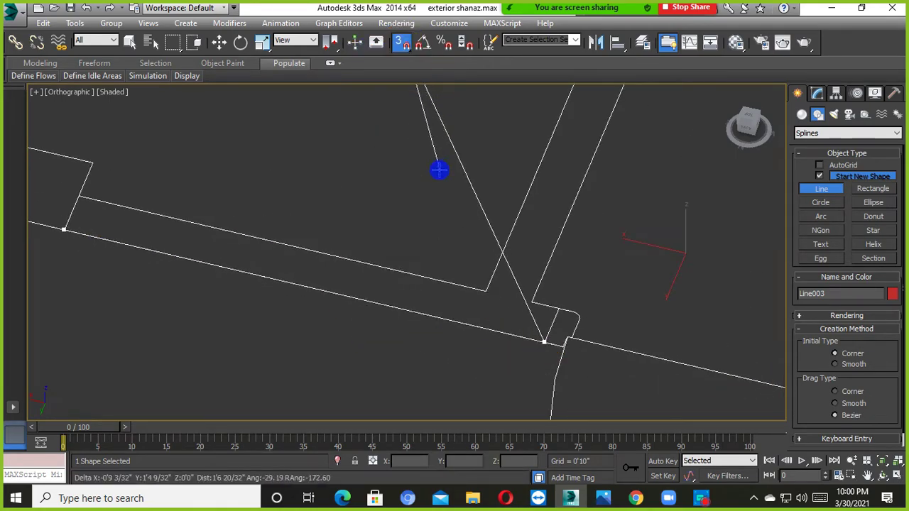
scroll(506, 252, up, 3)
right_click(497, 245)
click(499, 238)
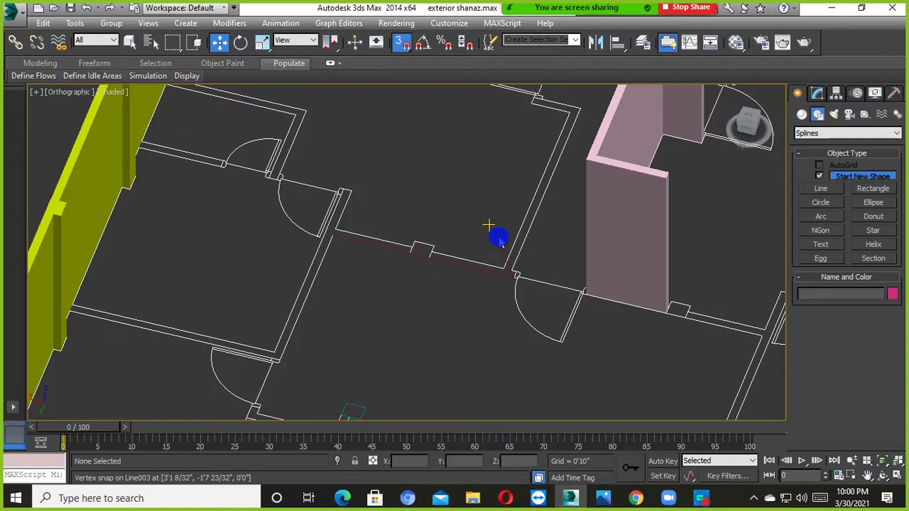
click(497, 240)
click(487, 245)
Step: Examine the walls built so far and the spare wall pieces beside the house from several sides
scroll(487, 245, down, 5)
alt+middle_drag(488, 245, 488, 306)
scroll(568, 309, up, 4)
click(583, 306)
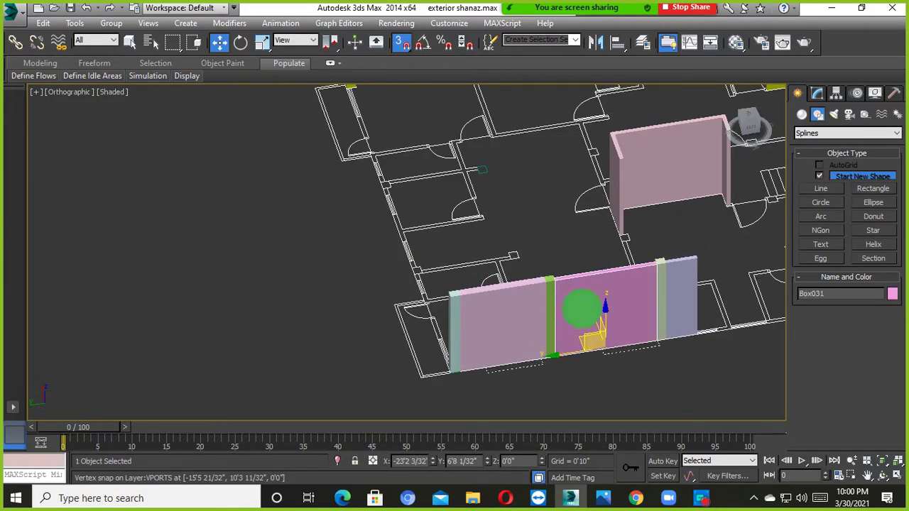
alt+middle_drag(582, 308, 492, 311)
scroll(432, 310, down, 4)
alt+middle_drag(623, 377, 405, 249)
scroll(384, 331, up, 4)
scroll(456, 272, down, 5)
middle_drag(490, 282, 372, 290)
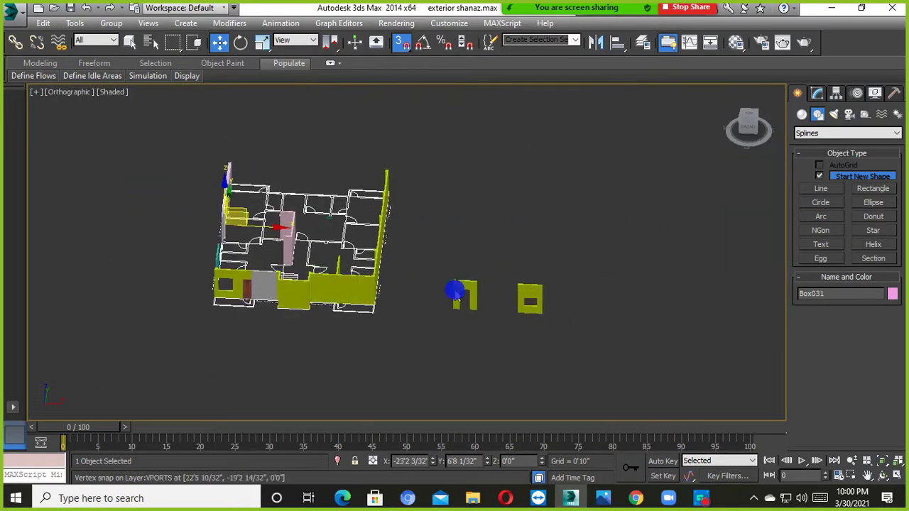
Step: Delete the two spare wall pieces with openings standing beside the house
click(802, 113)
click(821, 178)
alt+middle_drag(548, 285, 513, 201)
key(w)
drag(604, 112, 425, 244)
key(Delete)
middle_drag(404, 221, 478, 305)
Step: Display the model in wireframe to expose the floor plan's front window symbol next to the corner column
click(358, 210)
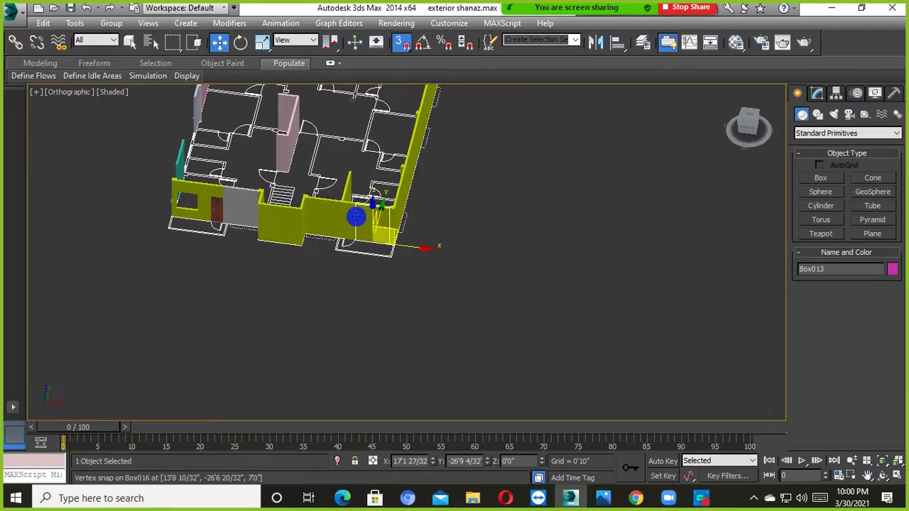
scroll(416, 254, up, 5)
scroll(450, 308, down, 2)
scroll(449, 305, down, 1)
key(F3)
mouse_move(489, 360)
middle_down()
mouse_move(472, 322)
mouse_move(499, 350)
middle_up()
key(F3)
click(584, 342)
scroll(486, 303, up, 3)
alt+middle_drag(445, 297, 480, 308)
key(F3)
scroll(428, 288, up, 3)
scroll(362, 306, down, 2)
alt+middle_drag(361, 306, 319, 218)
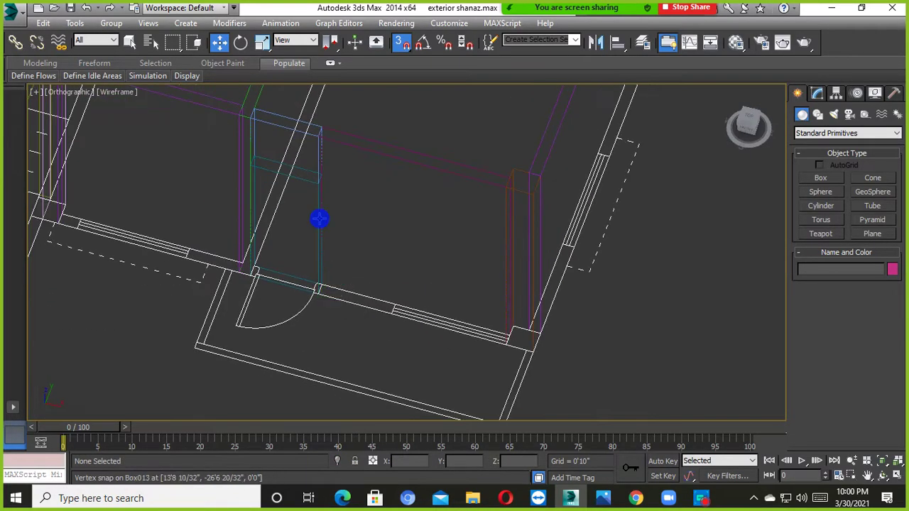
alt+middle_drag(436, 296, 406, 342)
scroll(431, 339, up, 4)
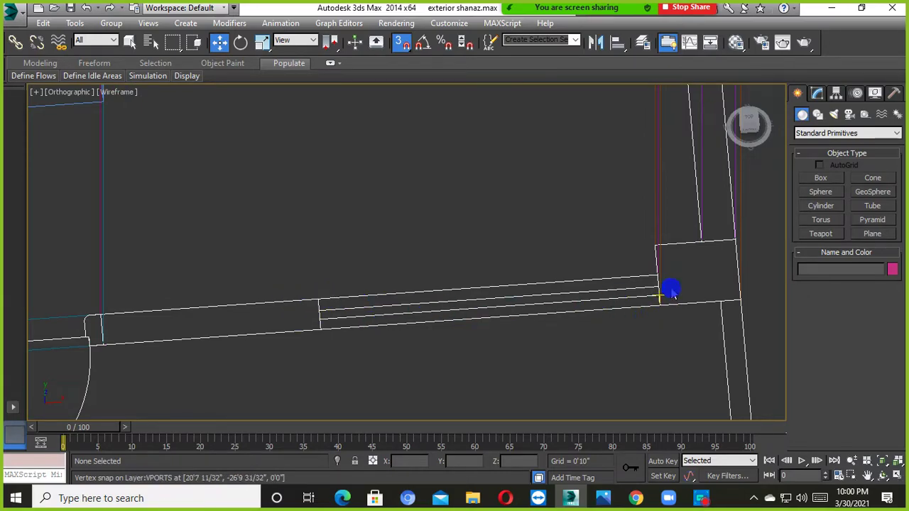
Step: Create a snapped box over the front window symbol beside the corner column and set its height to 4'6"
click(821, 177)
drag(320, 301, 668, 310)
click(620, 234)
mouse_move(620, 233)
alt+middle_down()
mouse_move(632, 137)
mouse_move(732, 260)
alt+middle_up()
double_click(864, 381)
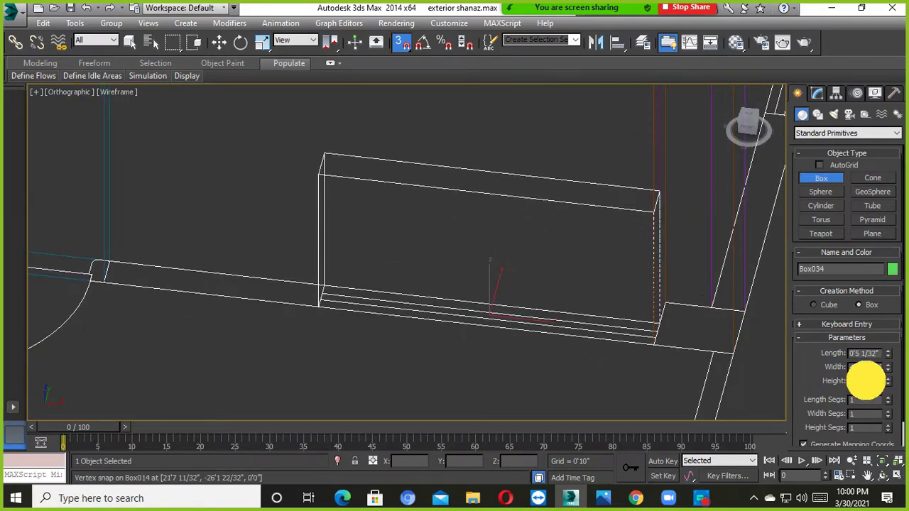
double_click(865, 381)
key(BackSpace)
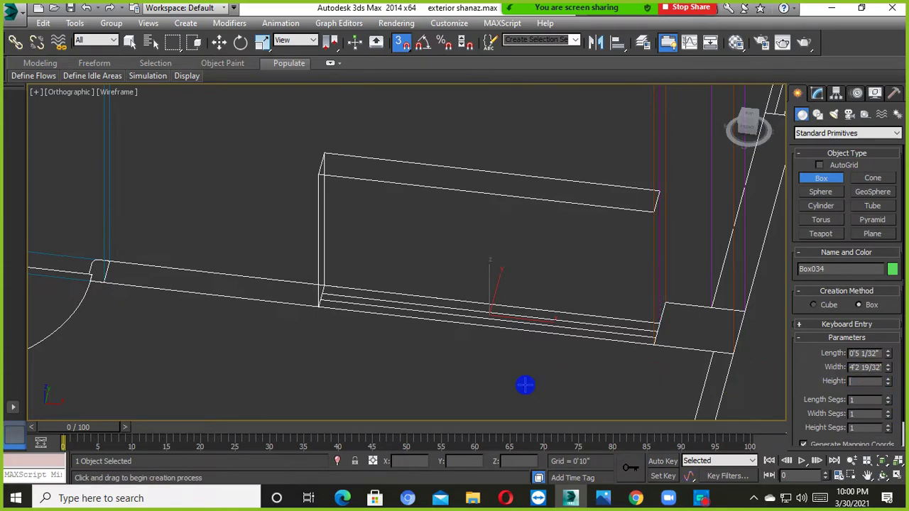
key(Return)
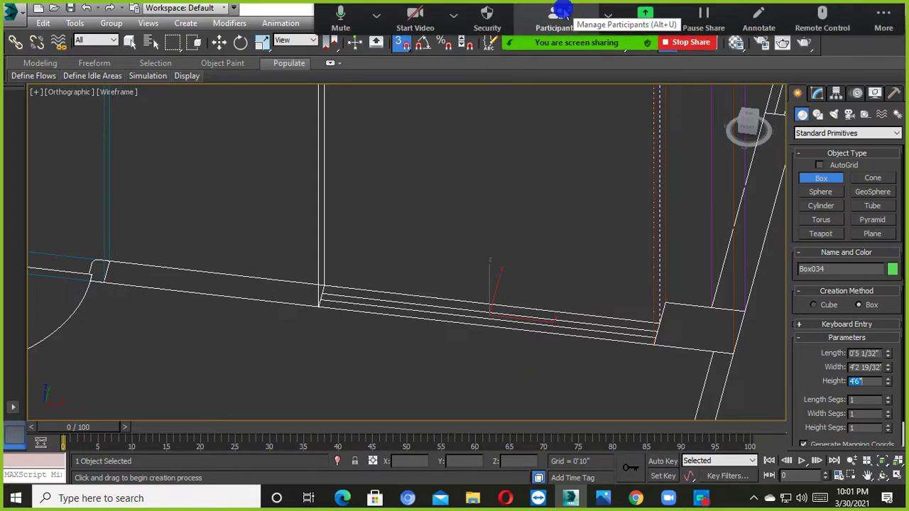
click(556, 20)
click(519, 137)
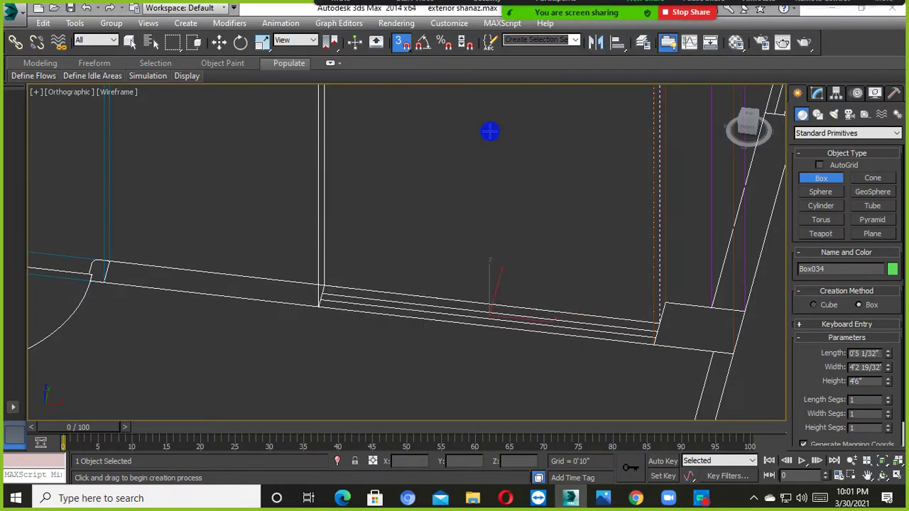
Step: In shaded display with snapping off, increase the window box's length to about 1'9 17/32" so it passes through the wall
scroll(565, 326, down, 3)
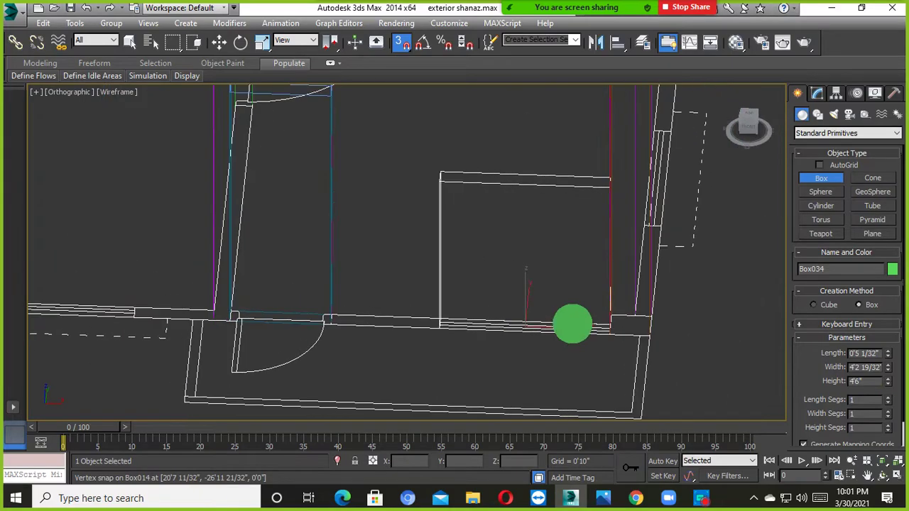
key(F3)
alt+middle_drag(524, 308, 492, 272)
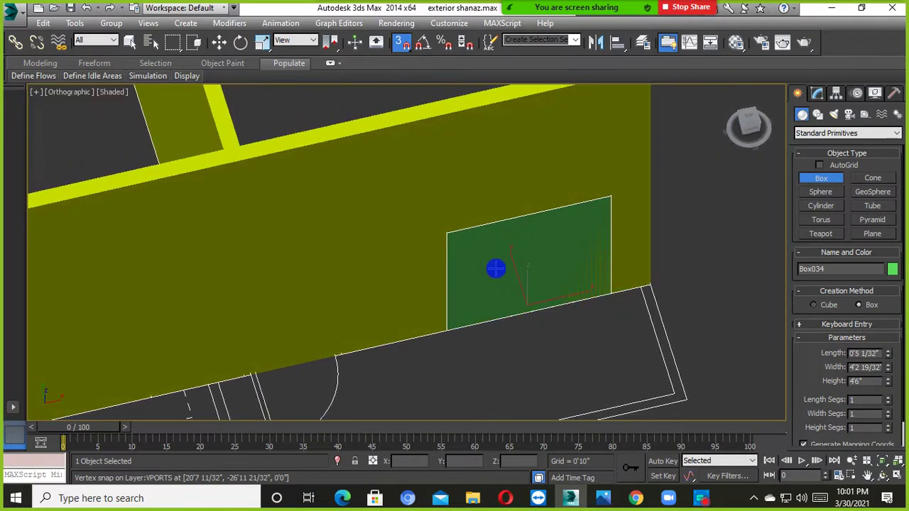
click(402, 42)
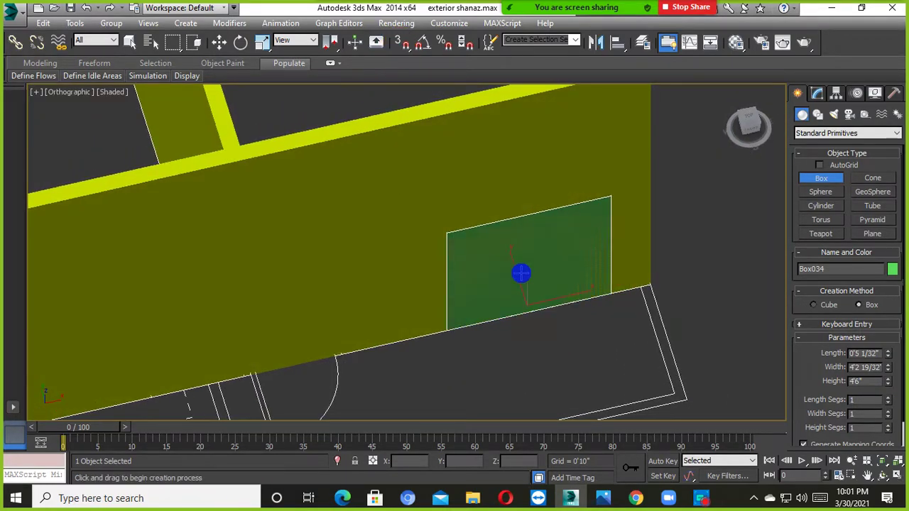
scroll(509, 276, up, 2)
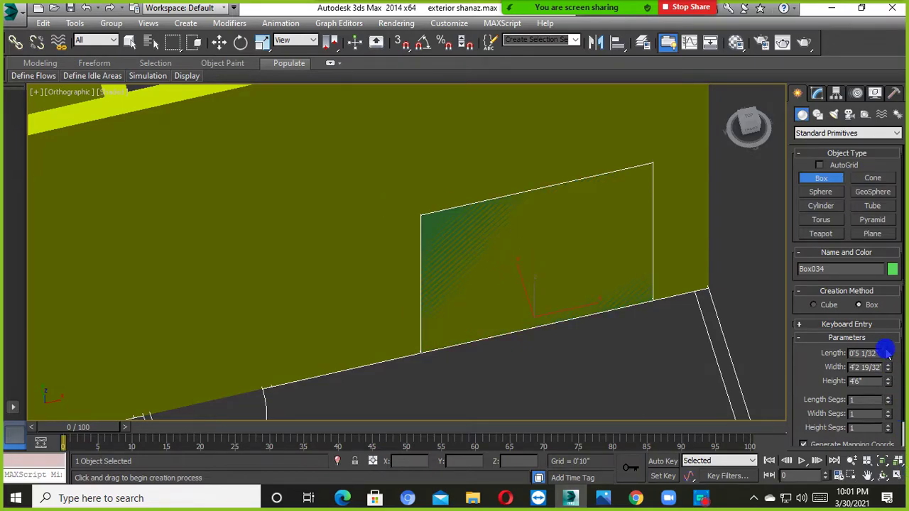
drag(887, 352, 894, 142)
scroll(320, 319, down, 5)
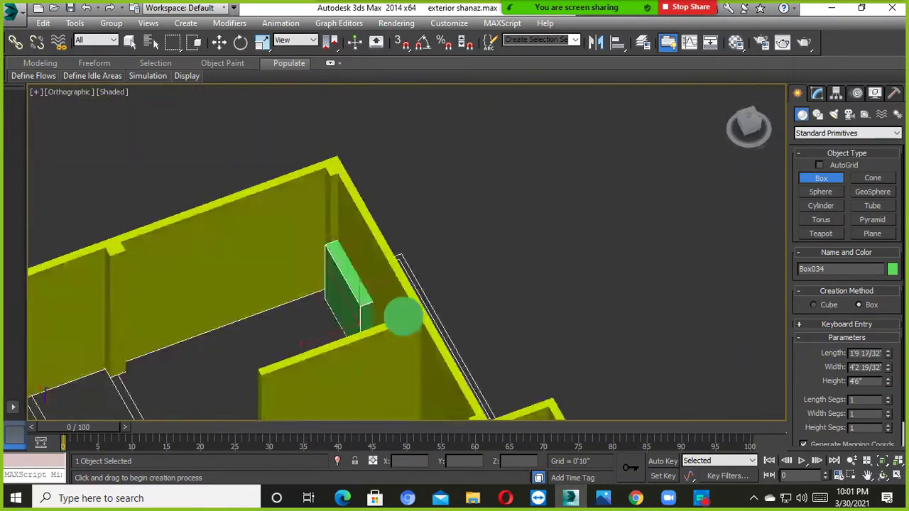
Step: Try to reposition the window box freehand with the Move tool
click(218, 42)
click(347, 224)
alt+middle_drag(377, 223, 325, 348)
drag(376, 319, 381, 256)
right_click(382, 255)
click(634, 304)
alt+middle_drag(408, 341, 254, 106)
click(458, 318)
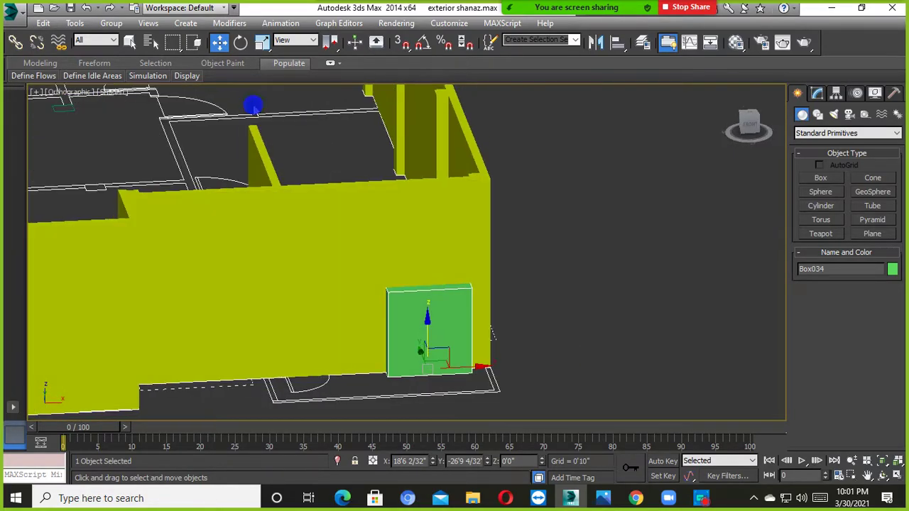
right_click(219, 42)
click(196, 202)
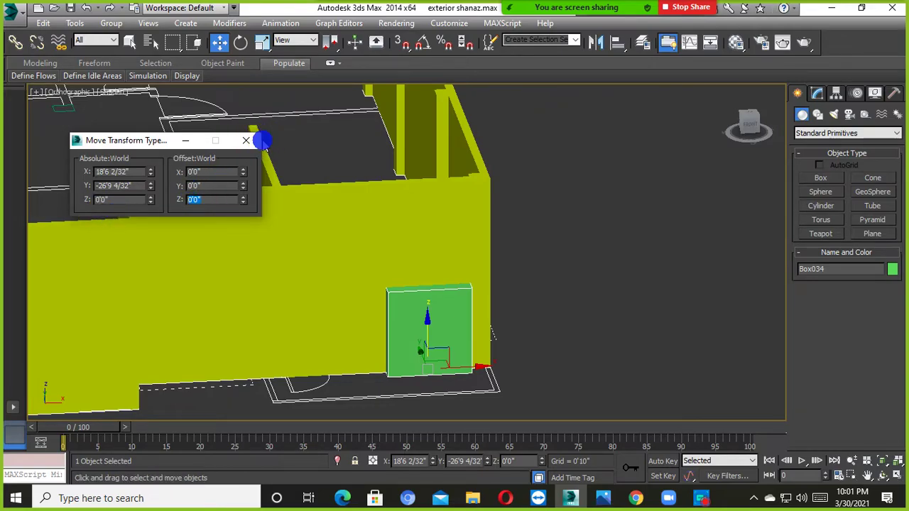
click(257, 141)
click(430, 322)
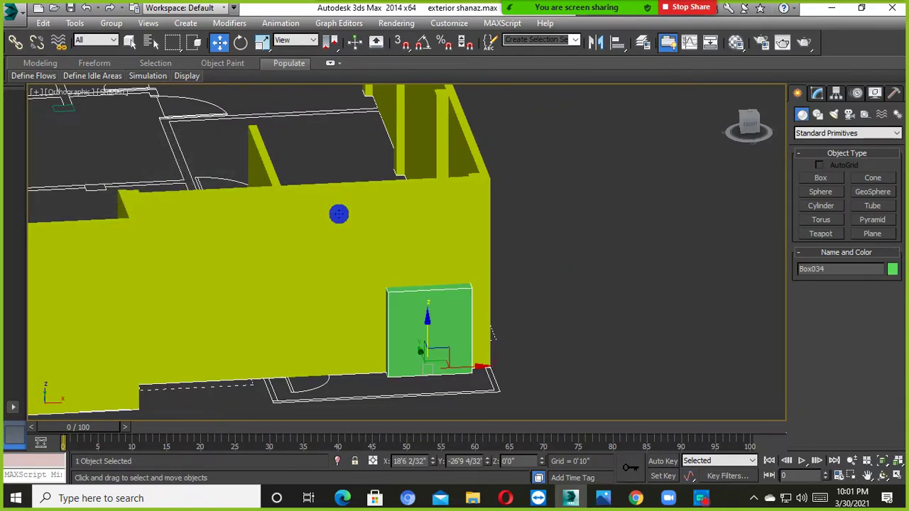
Step: Raise the window box above the floor by setting its Z position to 30
click(519, 462)
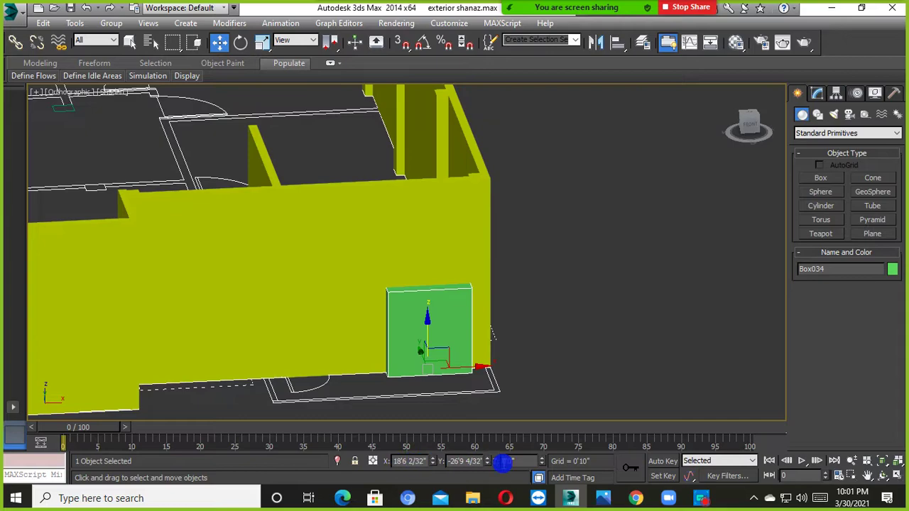
drag(518, 460, 441, 461)
drag(520, 459, 391, 465)
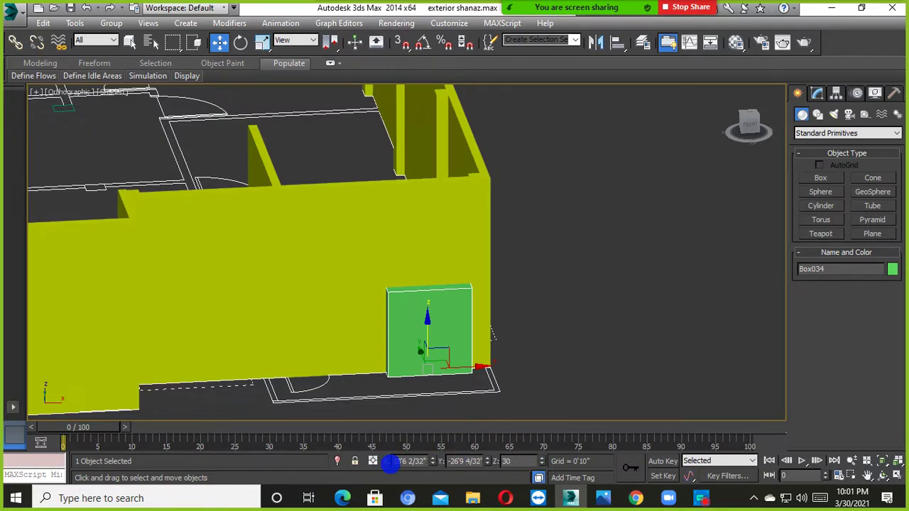
text(30)
key(Return)
Step: Select the front wall segment behind the window box and bring up the Compound Objects creation tools
mouse_move(384, 323)
alt+middle_down()
mouse_move(405, 305)
mouse_move(657, 338)
mouse_move(521, 319)
mouse_move(618, 351)
alt+middle_up()
click(586, 353)
click(415, 250)
alt+middle_drag(415, 250, 439, 229)
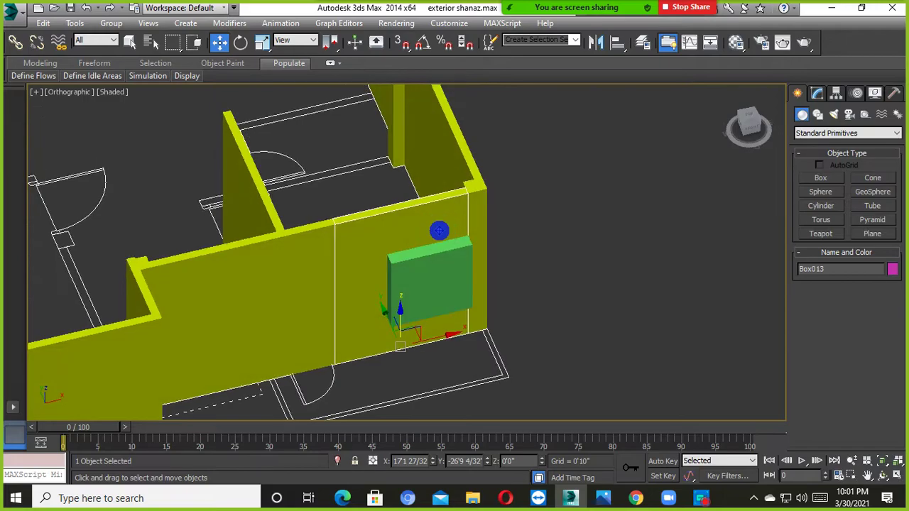
click(824, 135)
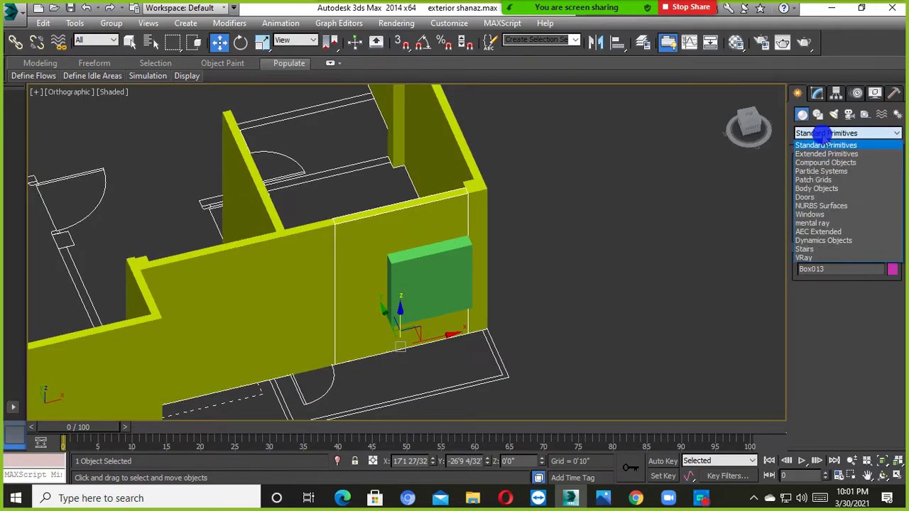
click(812, 163)
click(540, 207)
click(405, 226)
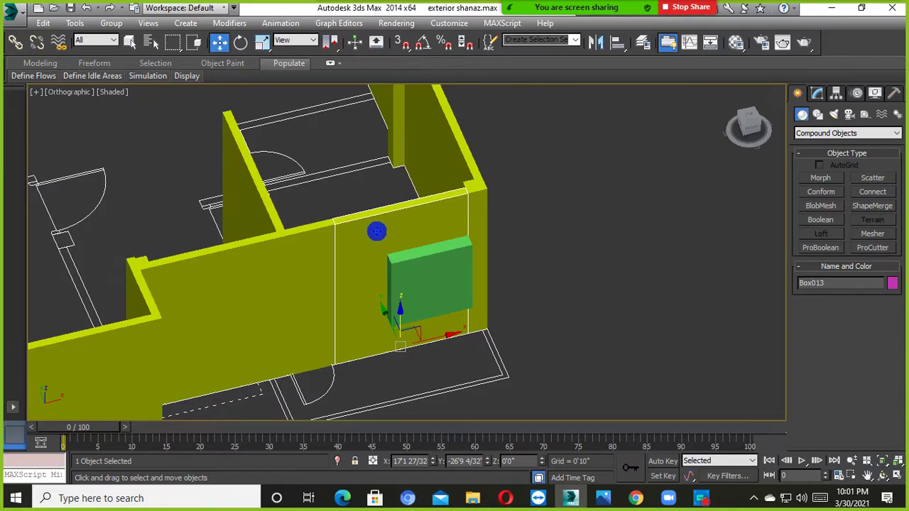
scroll(377, 231, up, 2)
click(696, 234)
click(478, 213)
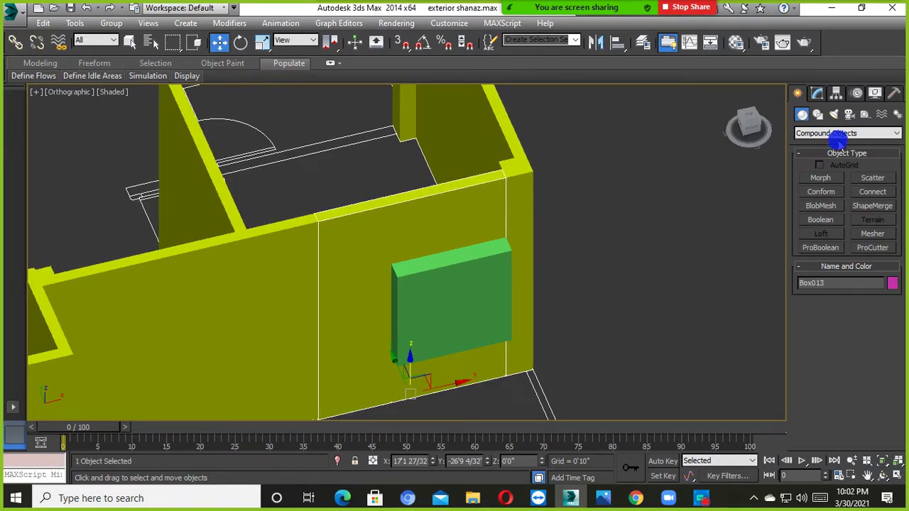
Step: Cut the window opening by subtracting the green box from the selected front wall segment with ProBoolean, and deselect the wall
click(813, 133)
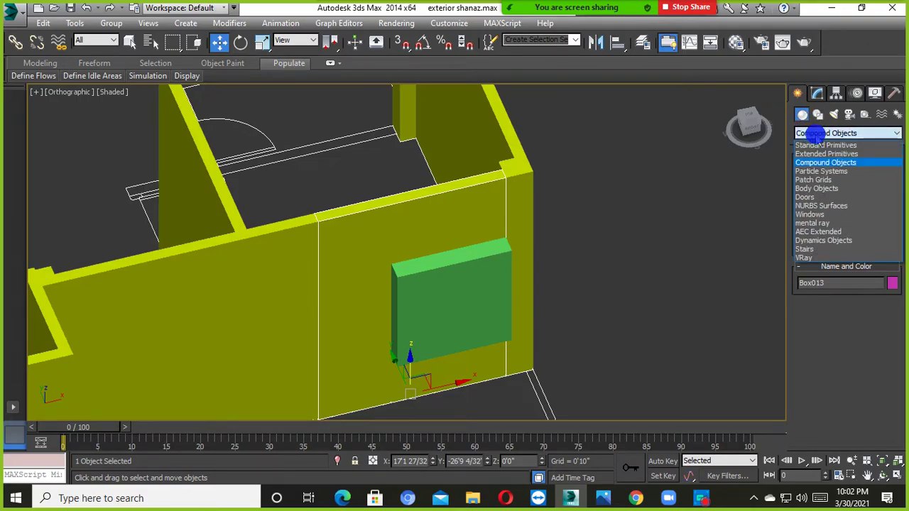
click(817, 145)
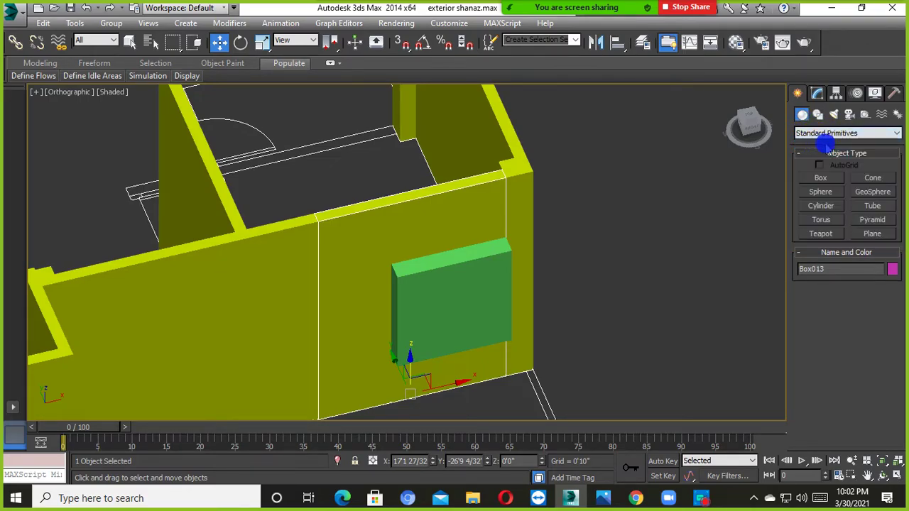
click(822, 134)
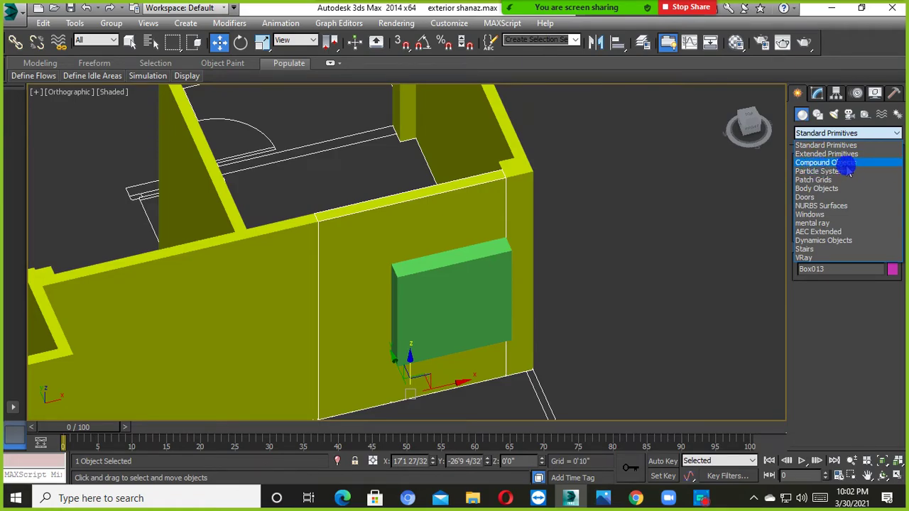
click(824, 163)
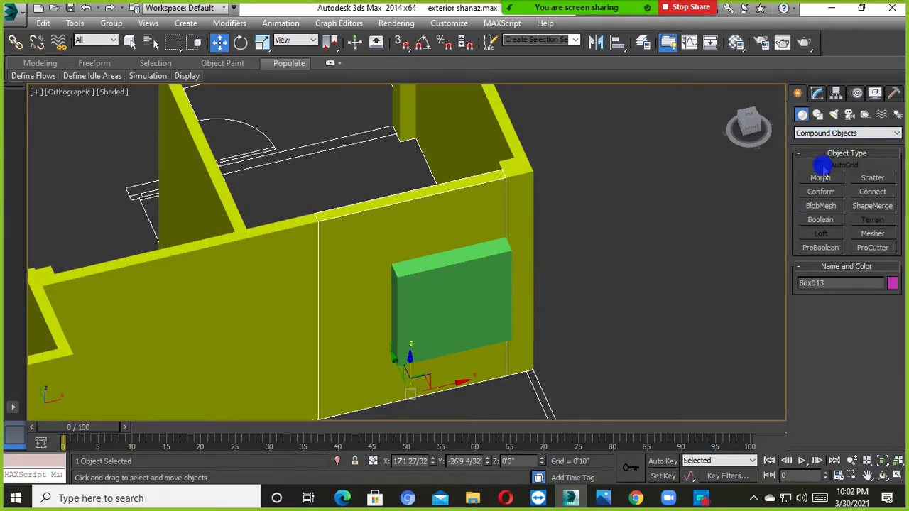
click(822, 247)
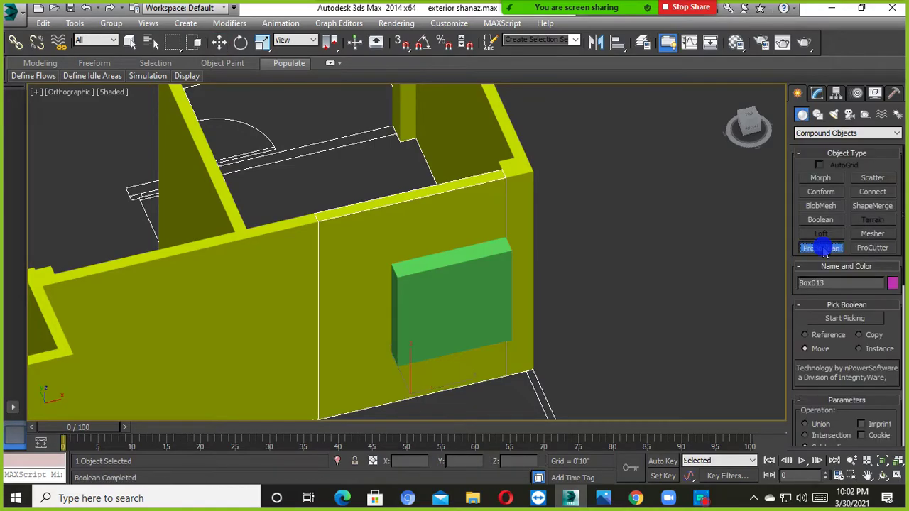
click(849, 318)
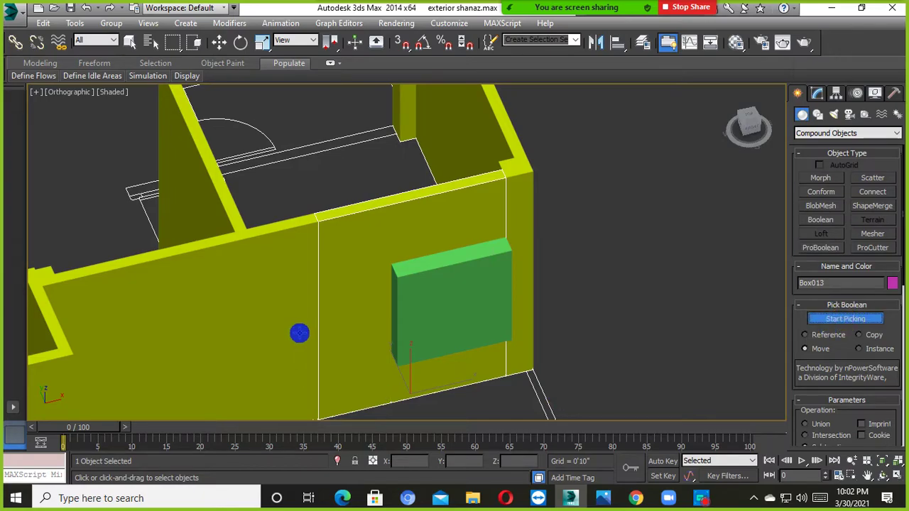
middle_drag(437, 334, 430, 275)
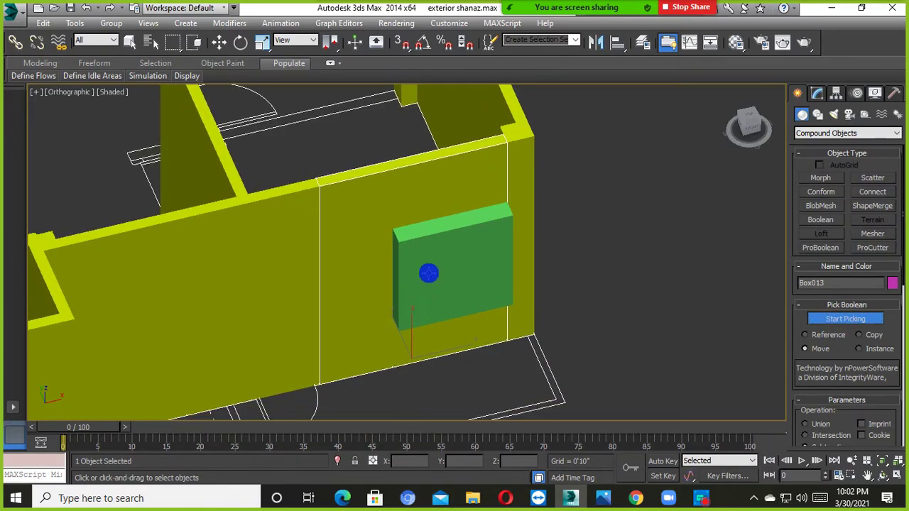
scroll(436, 259, up, 3)
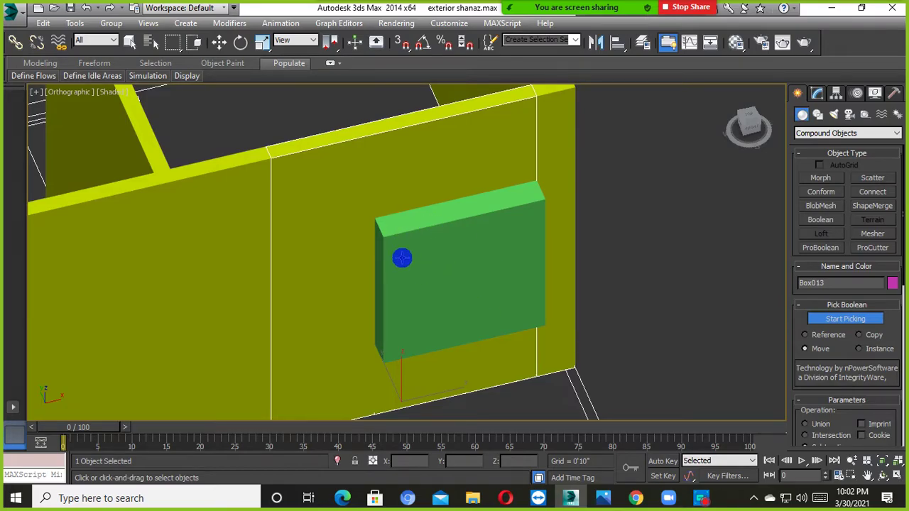
click(462, 249)
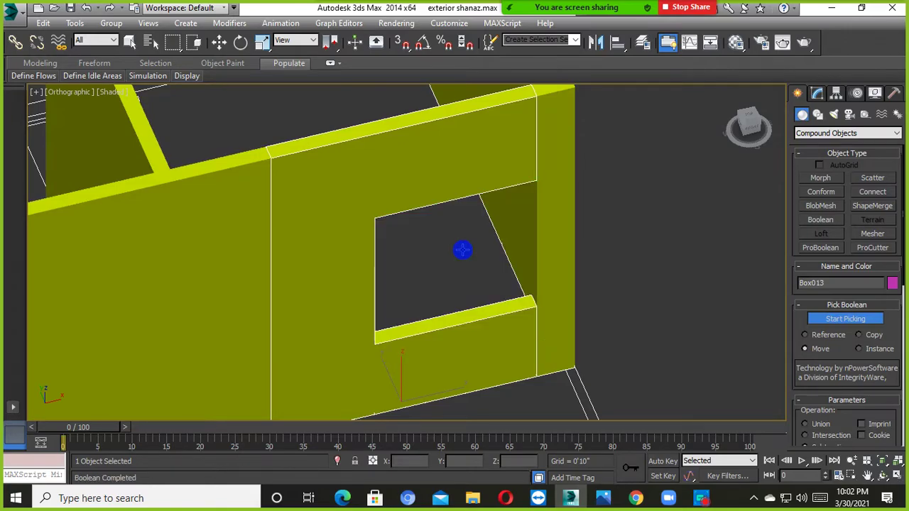
scroll(478, 226, down, 5)
key(w)
click(607, 213)
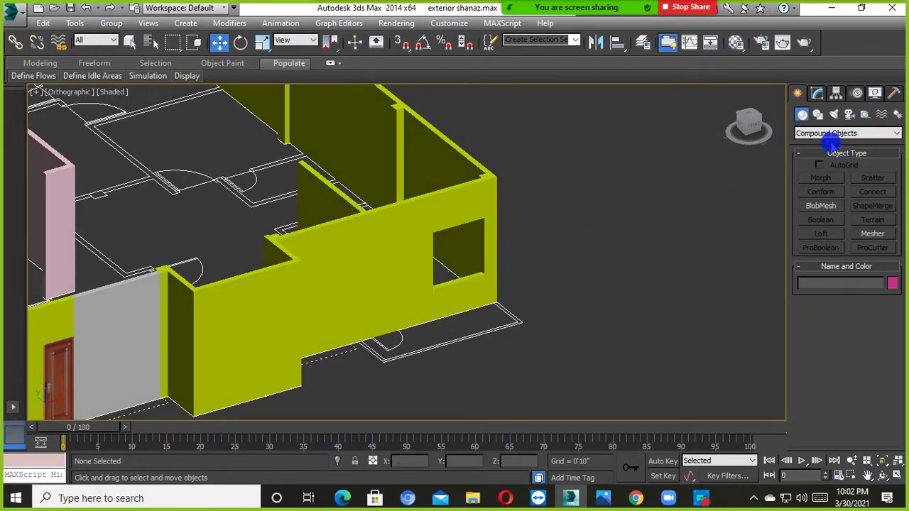
Step: Examine the new window opening and the whole front facade against the floor plan
click(470, 293)
alt+middle_drag(470, 293, 348, 306)
scroll(459, 309, up, 4)
alt+middle_drag(459, 308, 520, 333)
scroll(432, 308, down, 5)
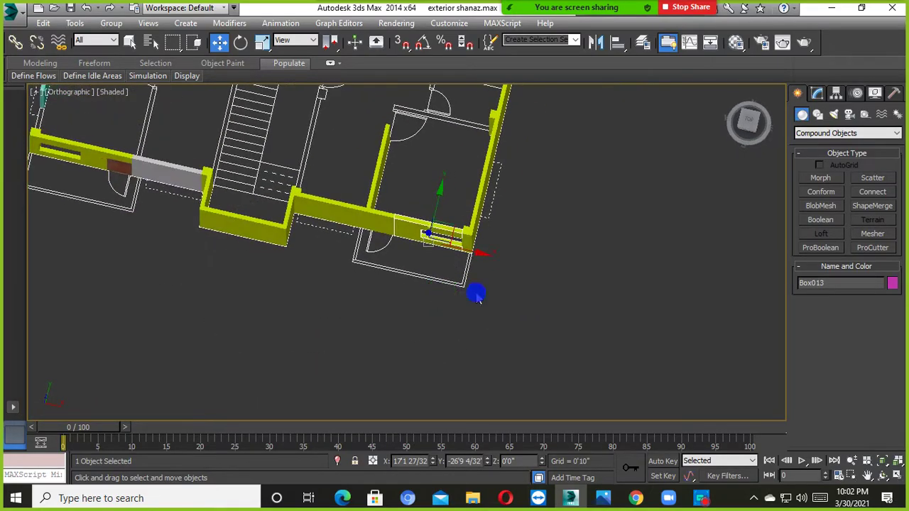
click(412, 276)
alt+middle_drag(411, 276, 447, 302)
scroll(455, 293, up, 3)
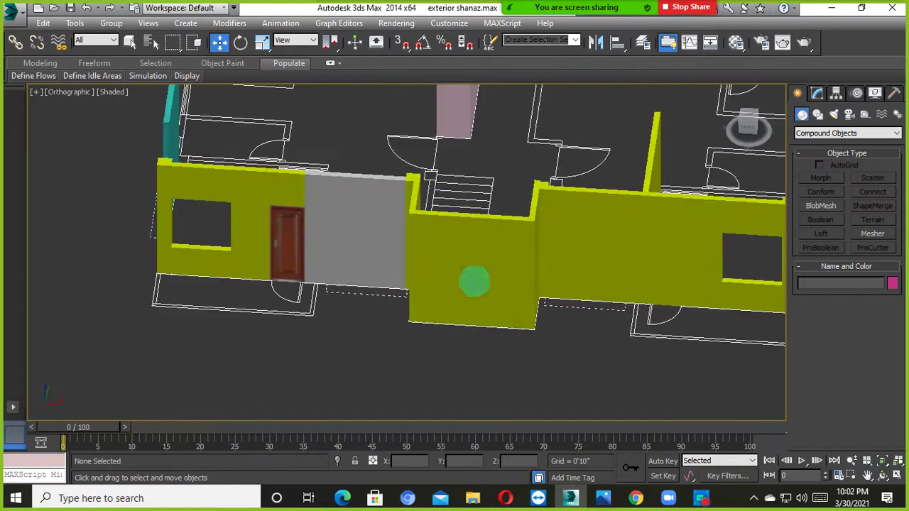
Step: Assign the wooden door material 04 - Default to the blank door box in the front wall, beside the other window opening
click(623, 272)
alt+middle_drag(623, 272, 637, 293)
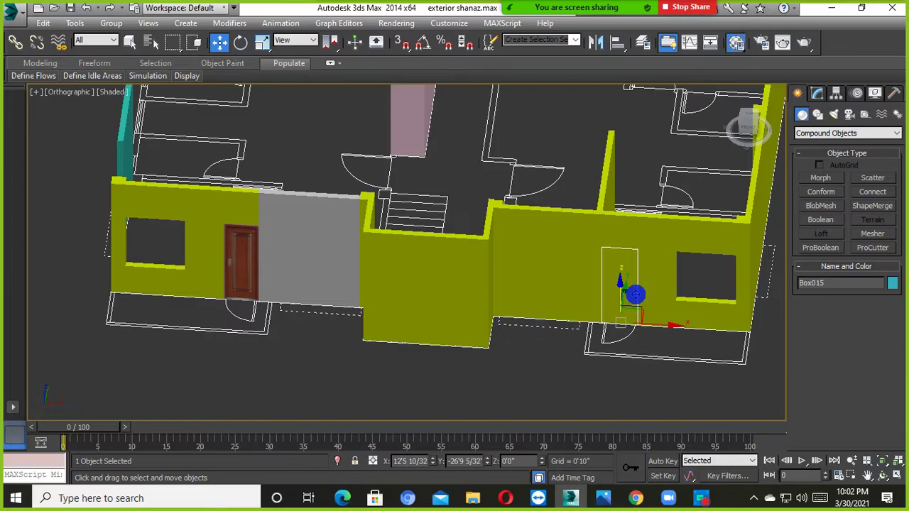
key(m)
scroll(432, 277, down, 3)
middle_drag(392, 277, 484, 302)
alt+middle_drag(484, 302, 657, 320)
scroll(544, 305, up, 2)
scroll(561, 287, up, 4)
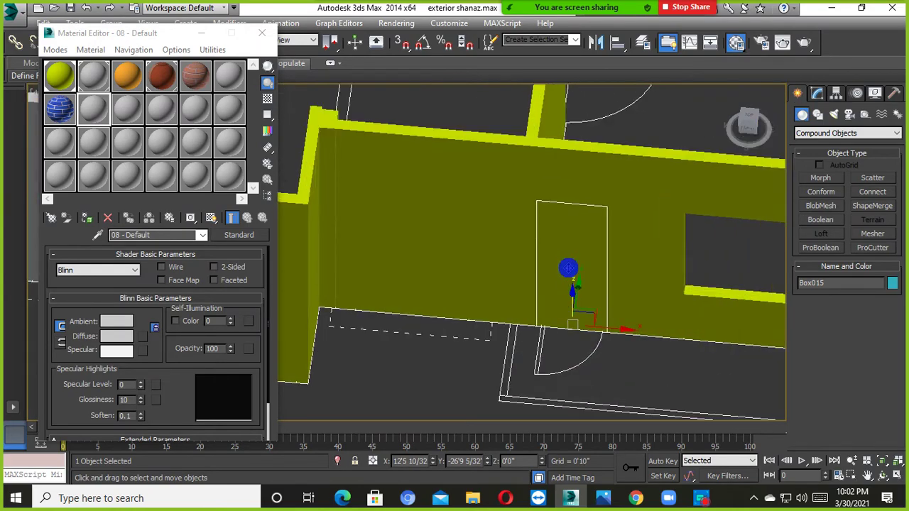
click(162, 75)
click(86, 217)
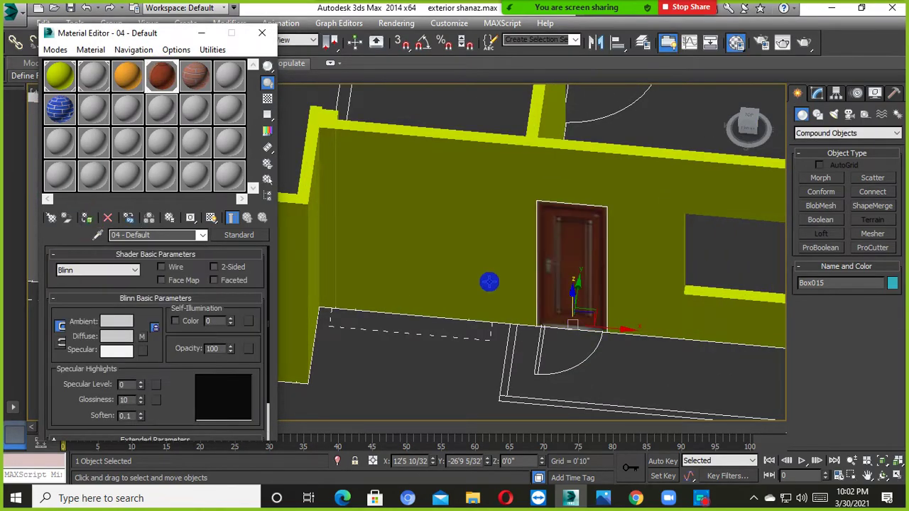
click(264, 34)
Step: Draw a snapped box about 4'0" wide and 0'5" long over the window symbol at the grey front wall segment
click(461, 428)
alt+middle_drag(495, 312, 483, 386)
scroll(557, 283, down, 5)
click(341, 356)
click(348, 274)
mouse_move(348, 274)
middle_down()
mouse_move(398, 278)
mouse_move(365, 311)
mouse_move(389, 318)
middle_up()
scroll(369, 321, up, 6)
key(F3)
scroll(414, 295, up, 2)
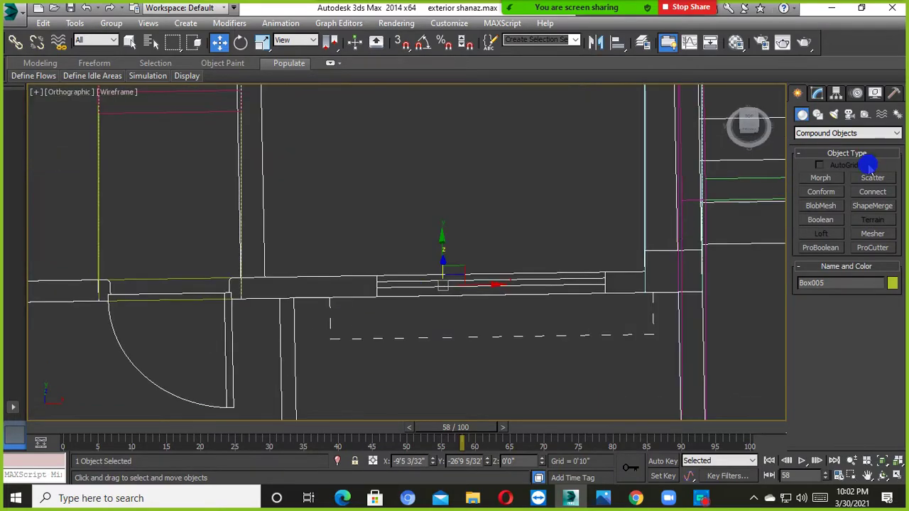
click(824, 130)
click(824, 135)
click(821, 177)
alt+middle_drag(471, 278, 330, 272)
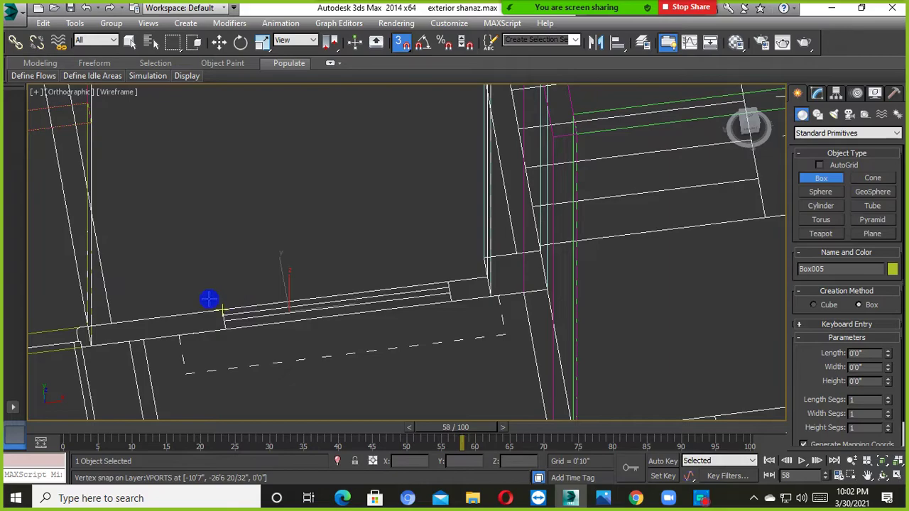
drag(213, 312, 443, 307)
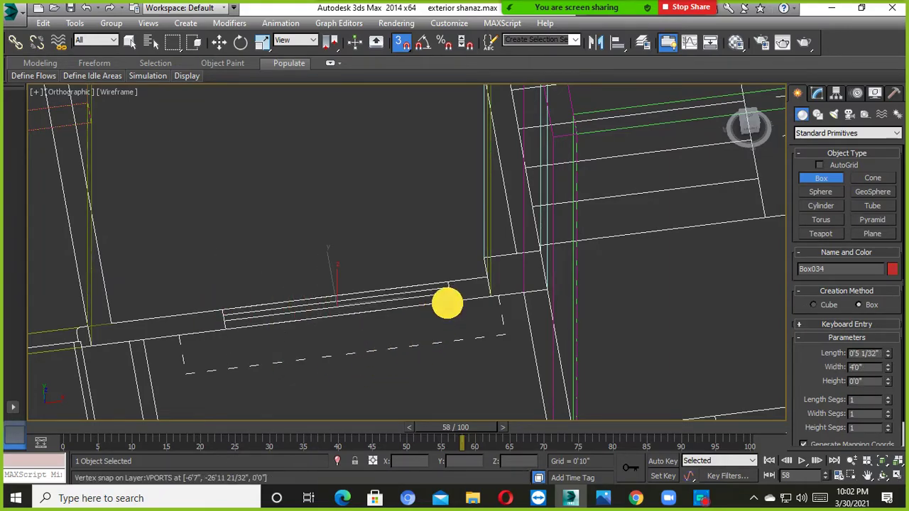
click(448, 208)
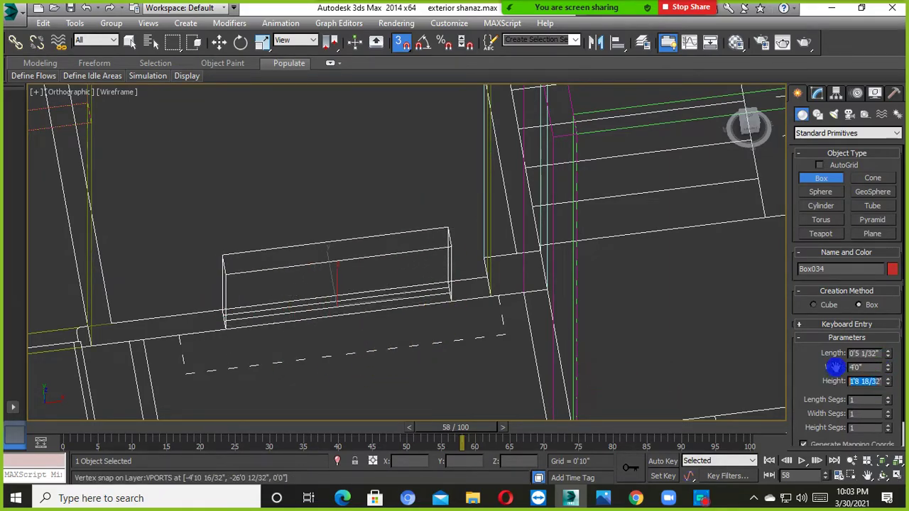
Step: Set the window box's height to 54 and increase its length to about 1'5" so that it passes through the wall
drag(857, 382, 751, 396)
key(BackSpace)
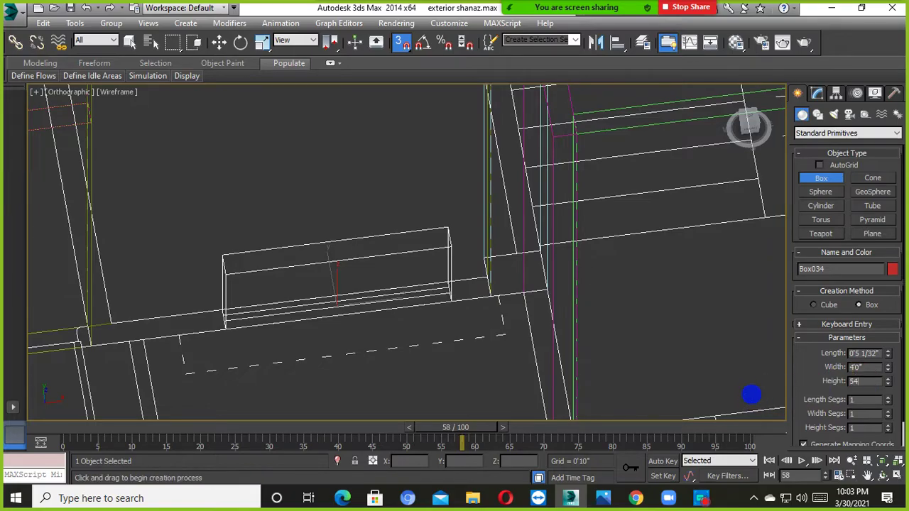
text(54)
key(Return)
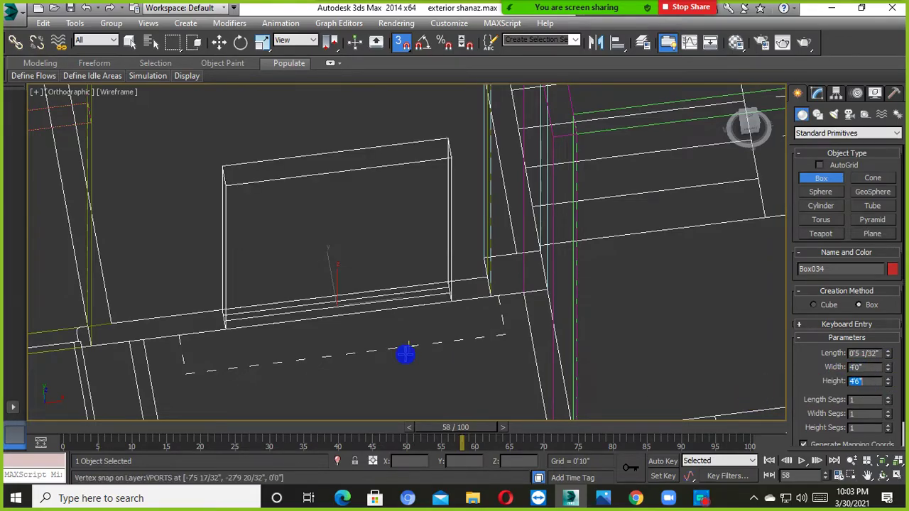
scroll(406, 353, down, 5)
alt+middle_drag(409, 349, 431, 313)
scroll(398, 361, up, 3)
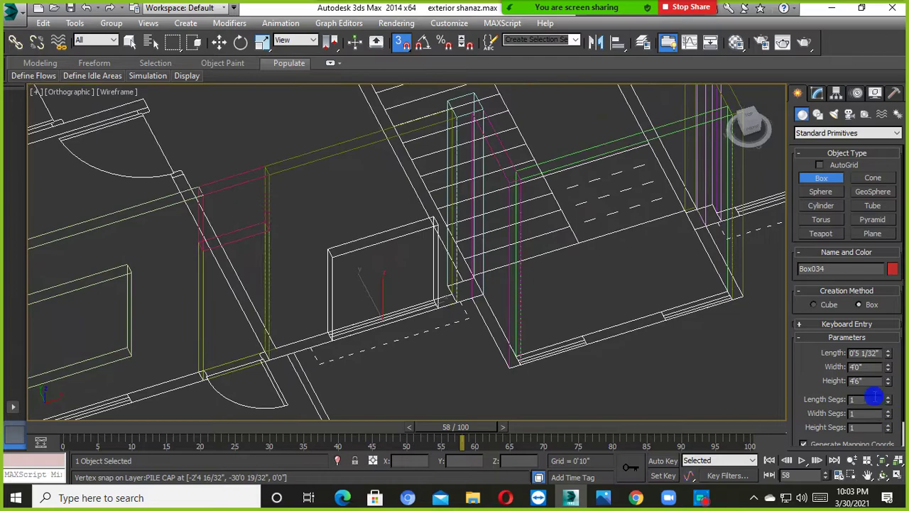
drag(888, 353, 893, 189)
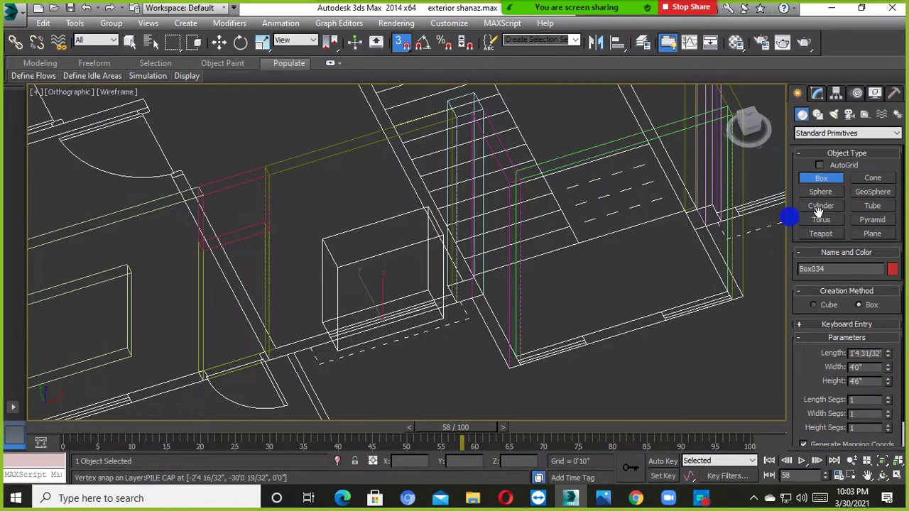
key(F3)
mouse_move(485, 234)
middle_down()
mouse_move(381, 266)
mouse_move(387, 282)
middle_up()
click(401, 45)
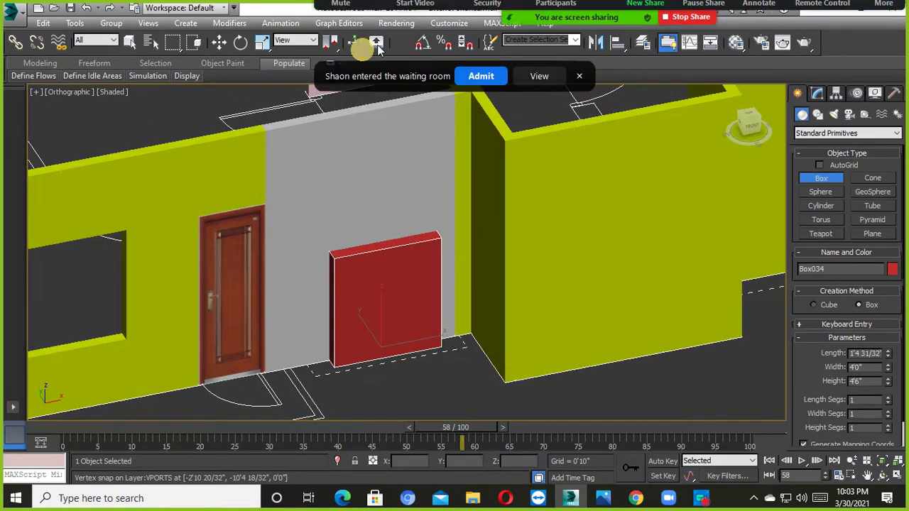
Step: Admit the waiting participant to the meeting and raise the red window box with a Z offset of 30
click(481, 78)
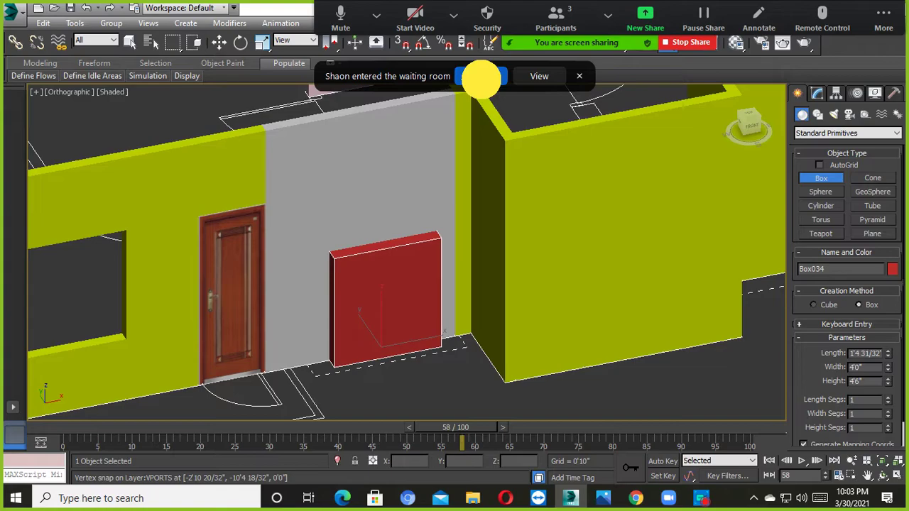
right_click(223, 42)
double_click(205, 200)
text(30)
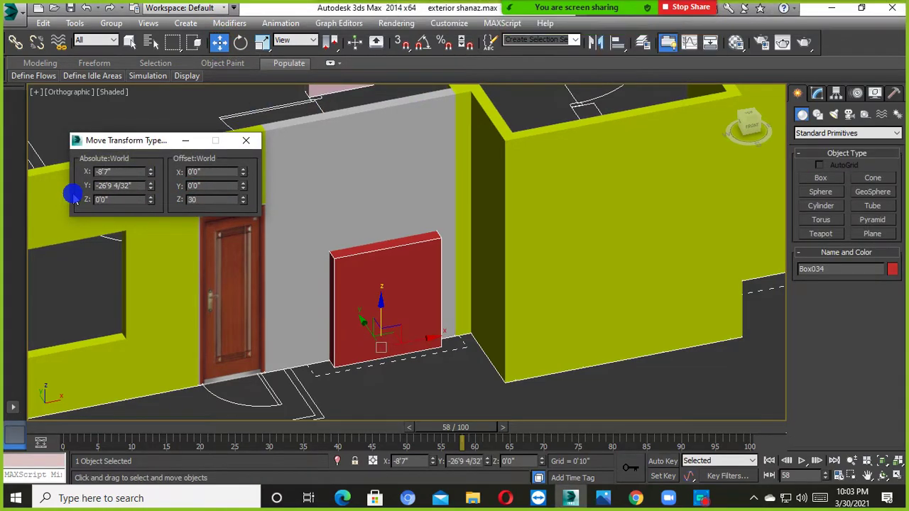
key(Return)
click(243, 141)
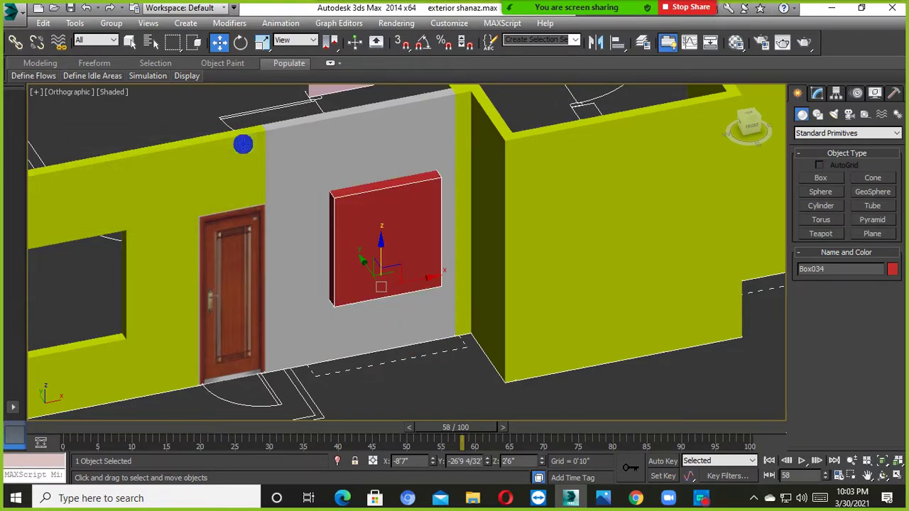
Step: Review the red window box's absolute and offset move values, admitting another waiting participant to the meeting meanwhile
right_click(222, 42)
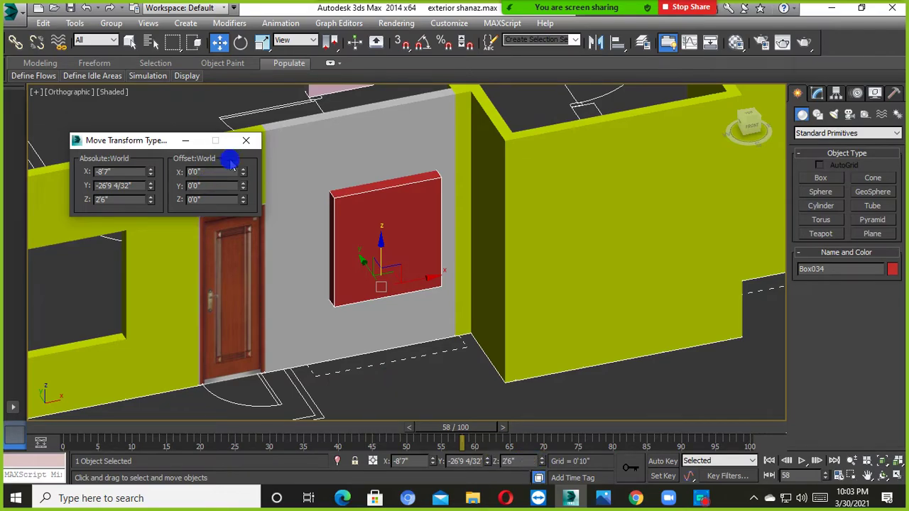
click(243, 140)
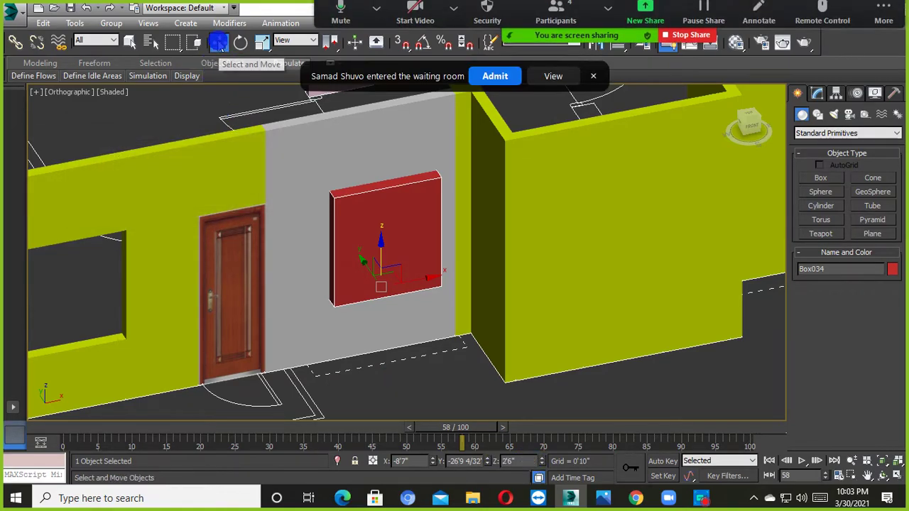
click(495, 76)
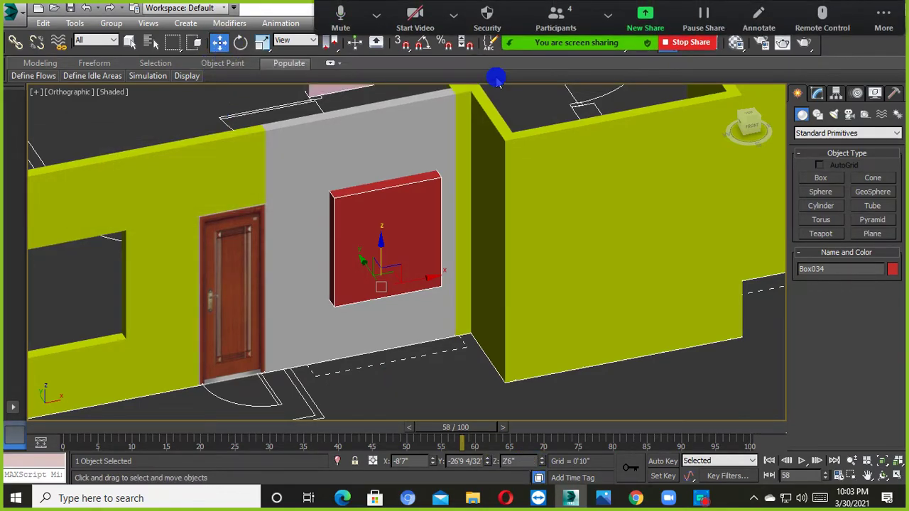
right_click(218, 43)
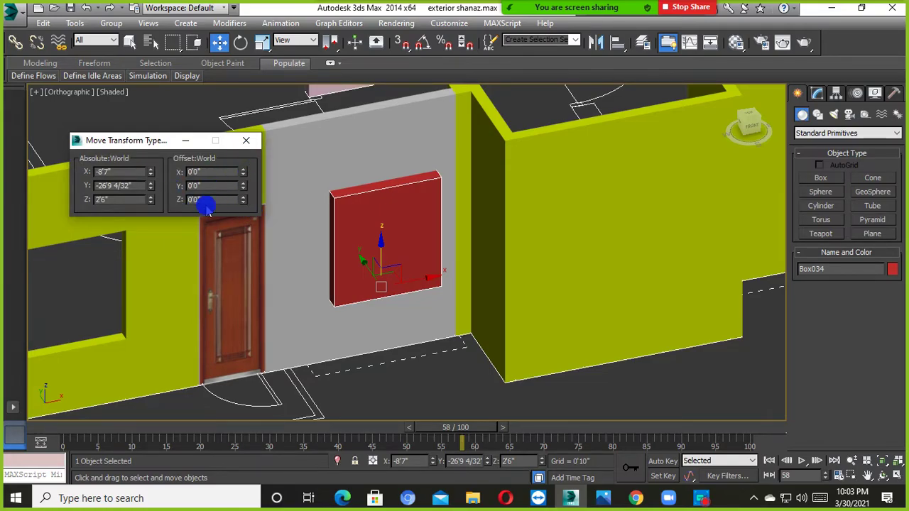
click(250, 144)
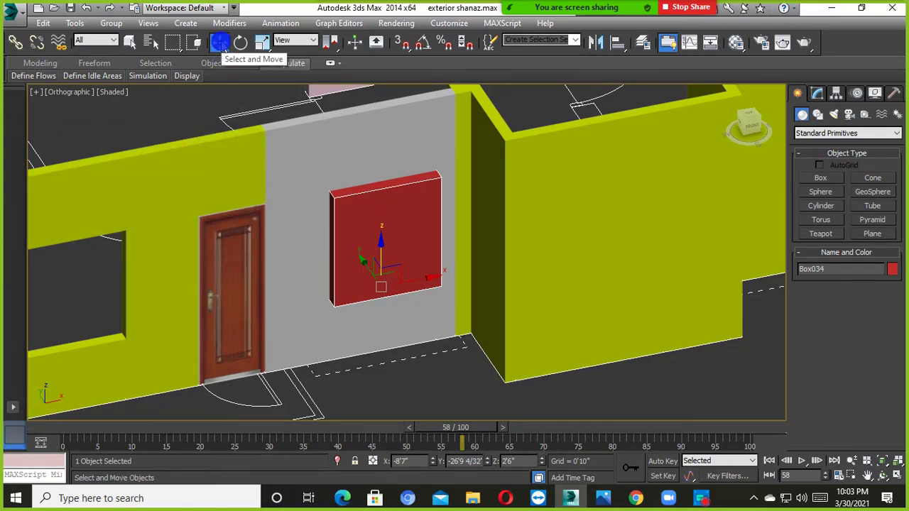
right_click(221, 42)
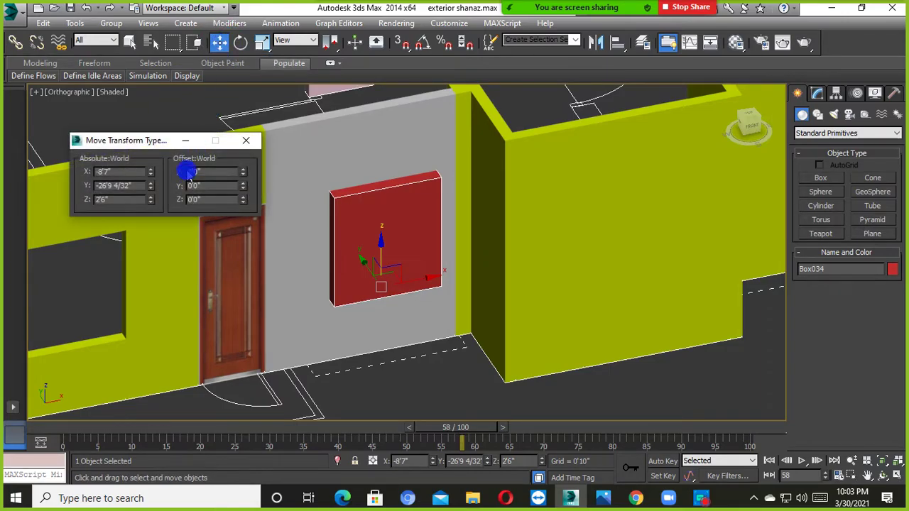
drag(206, 198, 189, 198)
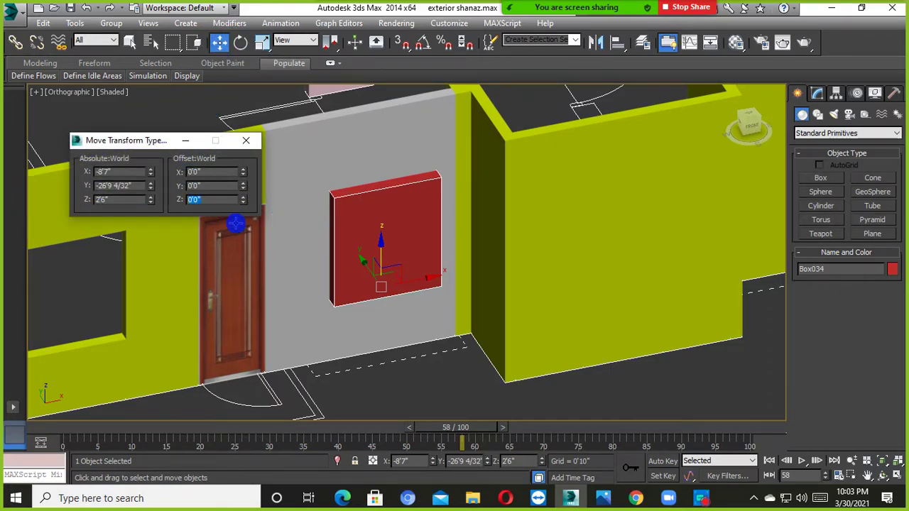
click(241, 142)
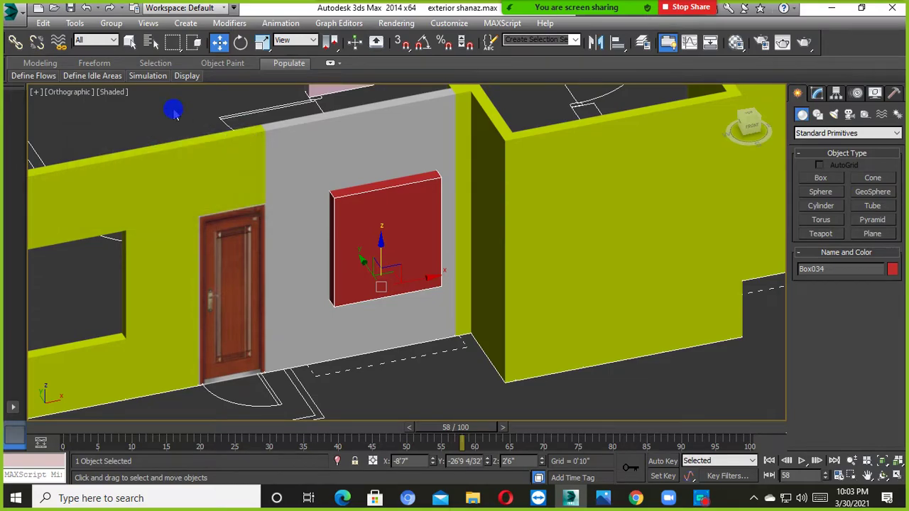
Step: Deselect the window box and check the list of meeting participants
click(336, 240)
scroll(336, 277, down, 6)
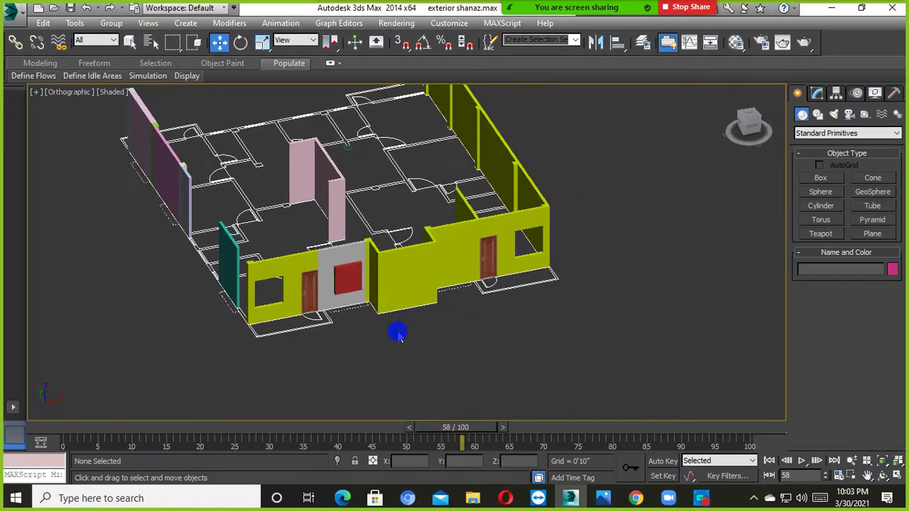
scroll(346, 294, up, 2)
mouse_move(489, 7)
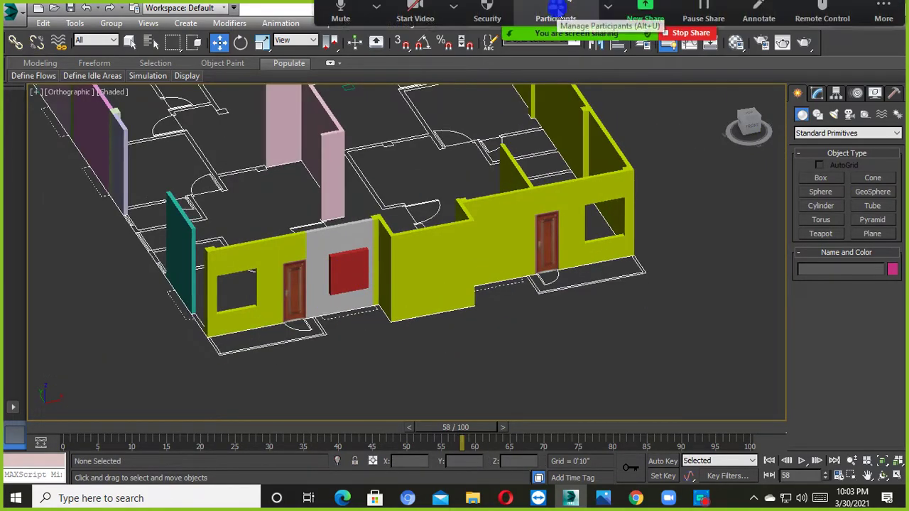
click(555, 18)
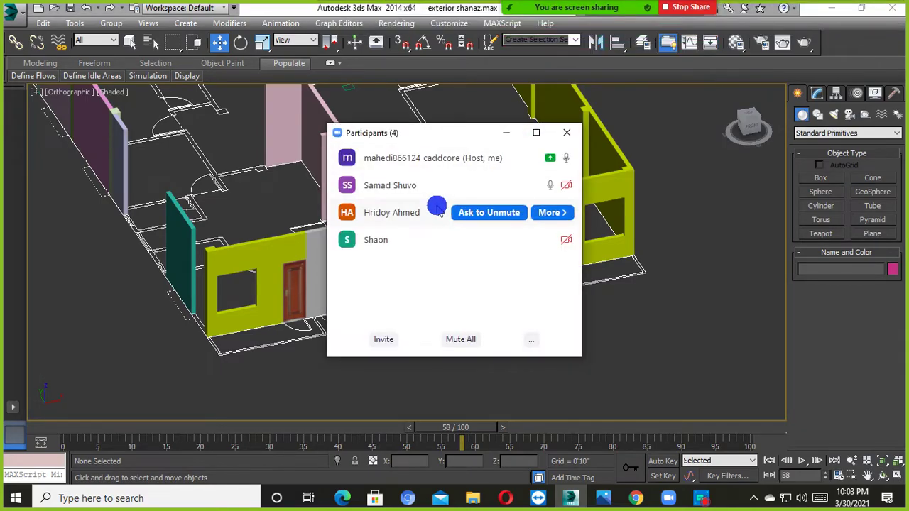
click(505, 132)
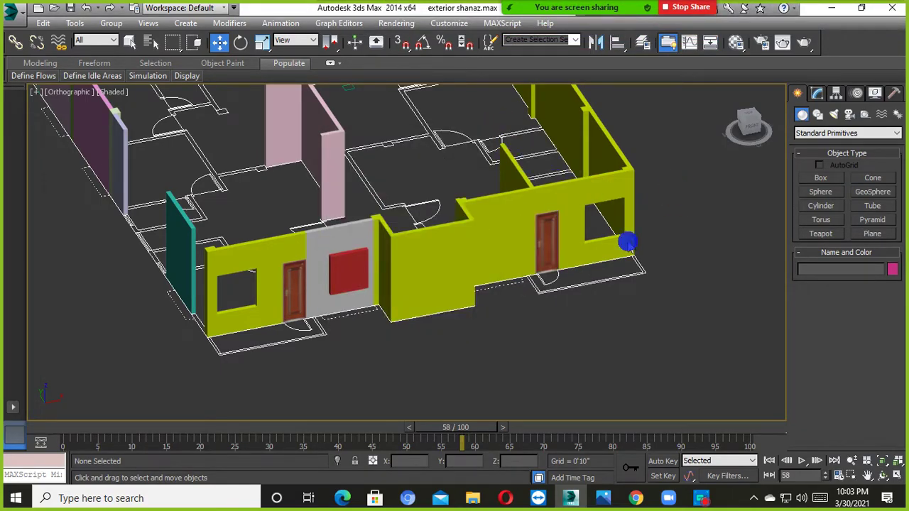
Step: Examine the front facade's doors, window openings and remaining window box from several sides
scroll(359, 304, up, 2)
scroll(359, 304, down, 3)
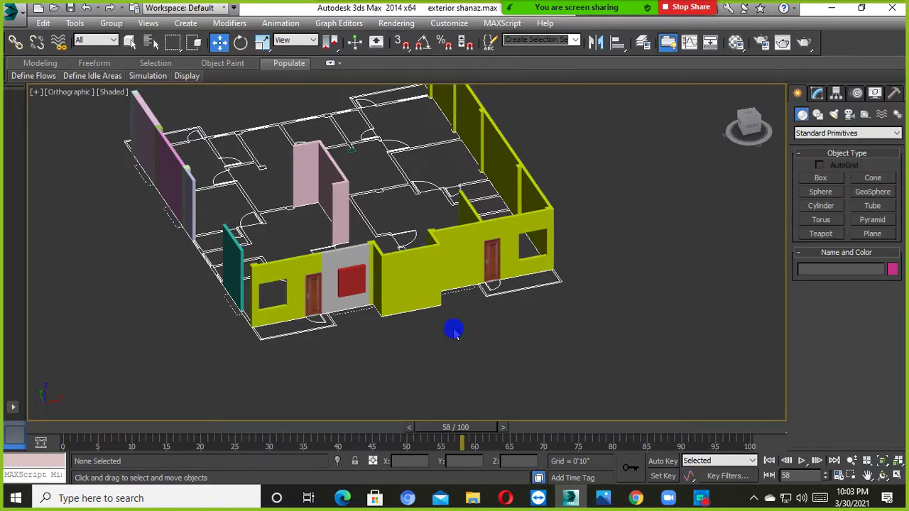
scroll(356, 288, up, 2)
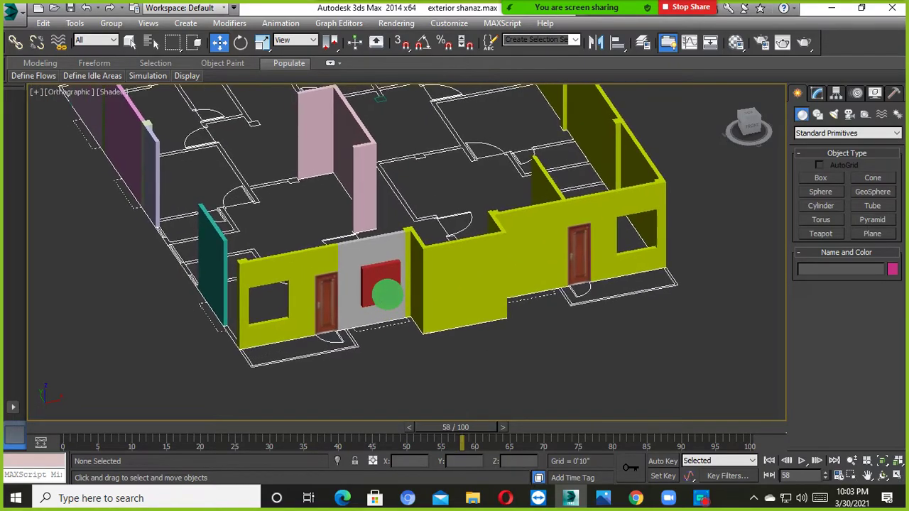
scroll(436, 313, down, 3)
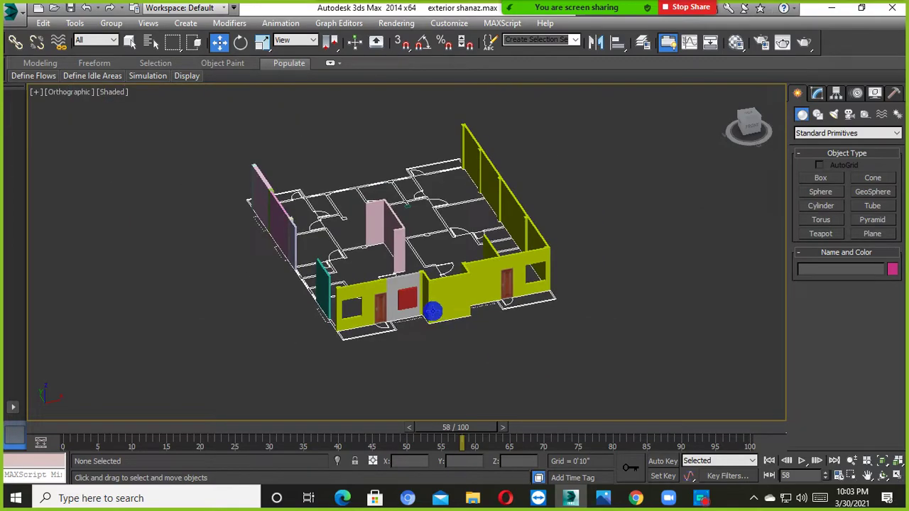
alt+middle_drag(433, 310, 518, 349)
scroll(489, 314, up, 2)
scroll(367, 248, up, 3)
scroll(367, 248, down, 5)
alt+middle_drag(527, 280, 450, 350)
scroll(528, 351, up, 5)
click(478, 315)
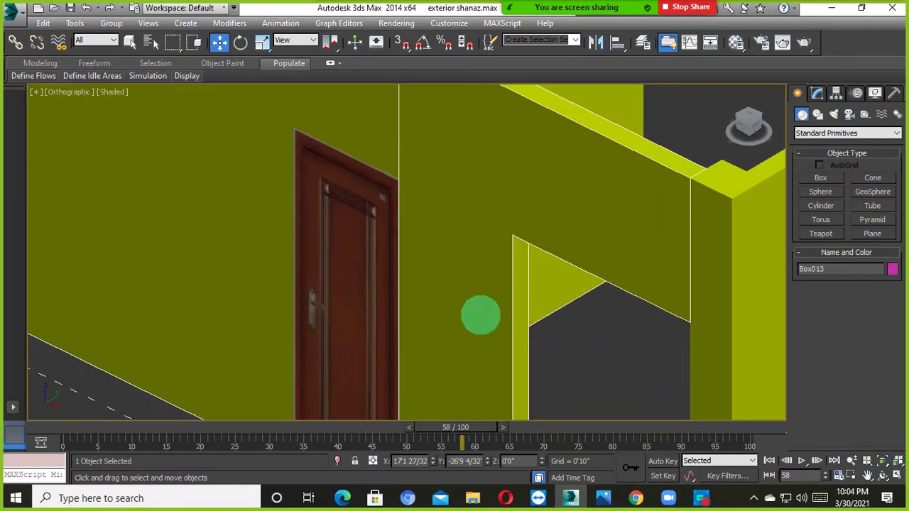
scroll(528, 304, up, 2)
scroll(324, 306, down, 2)
alt+middle_drag(325, 306, 350, 301)
scroll(300, 328, down, 4)
click(569, 355)
Step: Prepare to create a box with 3D snapping turned on over the rear exterior wall of the floor plan
scroll(251, 358, up, 2)
alt+middle_drag(251, 357, 524, 232)
scroll(359, 309, up, 3)
scroll(420, 317, down, 4)
scroll(328, 301, up, 3)
click(823, 178)
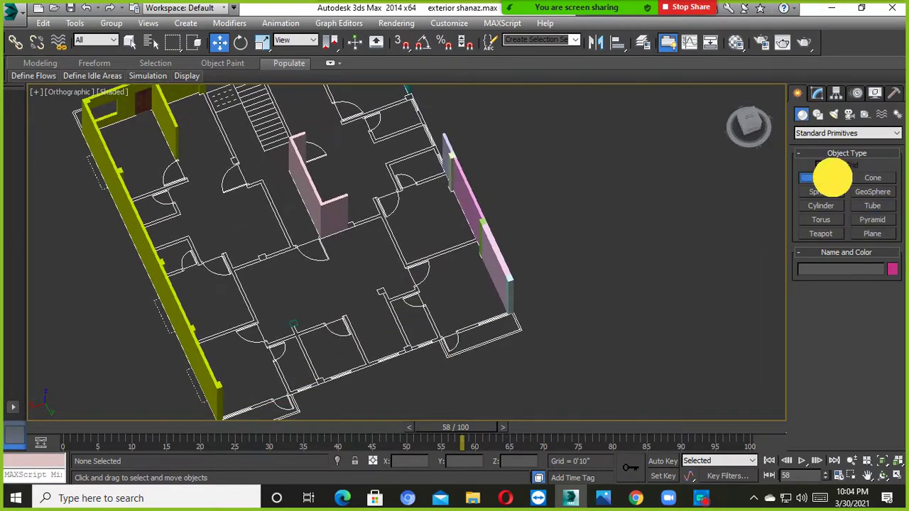
scroll(372, 372, up, 3)
alt+middle_drag(373, 372, 391, 368)
scroll(355, 356, down, 4)
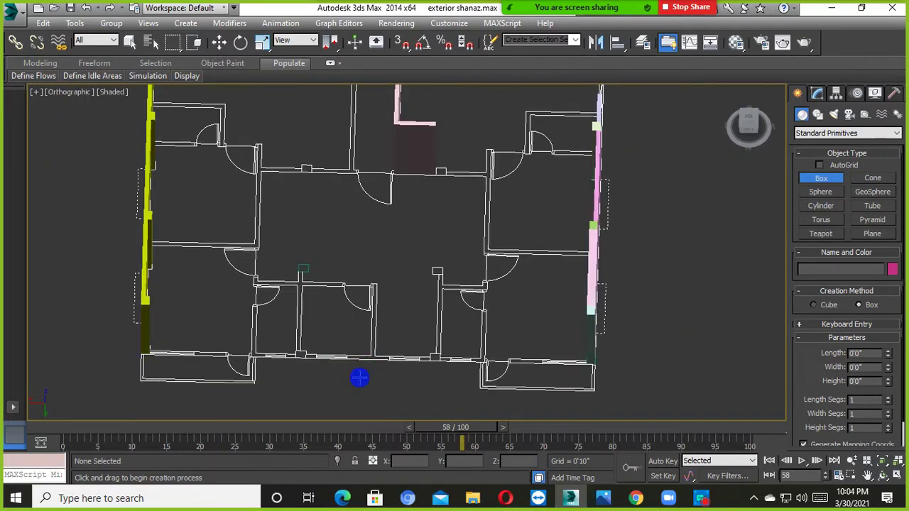
scroll(359, 378, up, 6)
key(s)
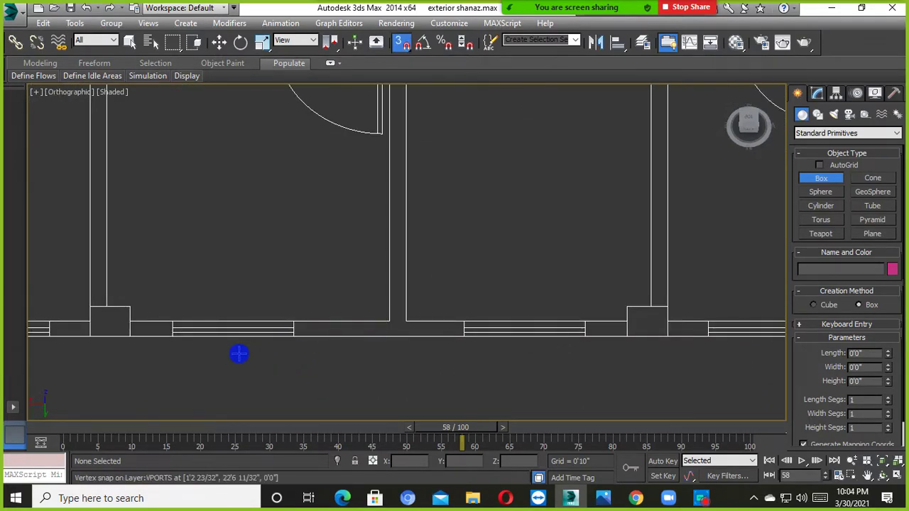
scroll(128, 341, down, 2)
scroll(132, 340, up, 2)
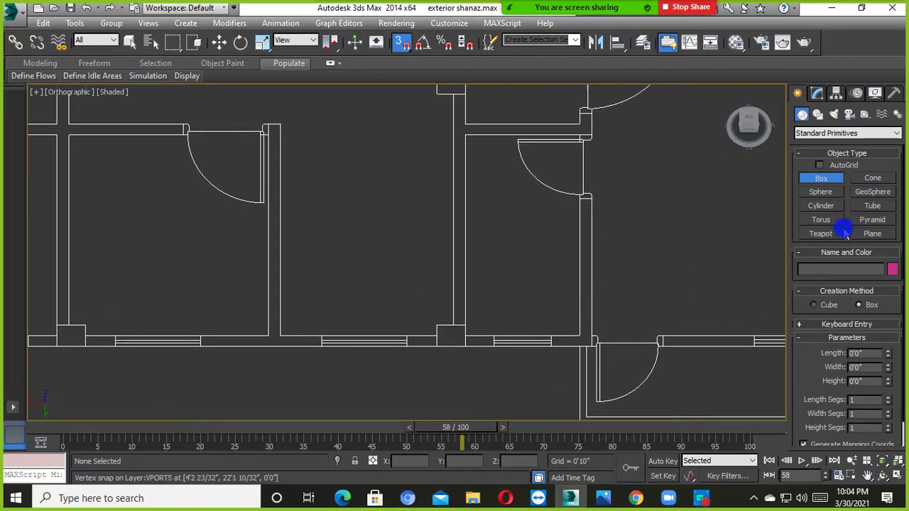
Step: Draw a 0'9 30/32" by 12'3 26/32" wall box between the rear wall's two middle columns and set its height to 10'
click(873, 190)
click(828, 179)
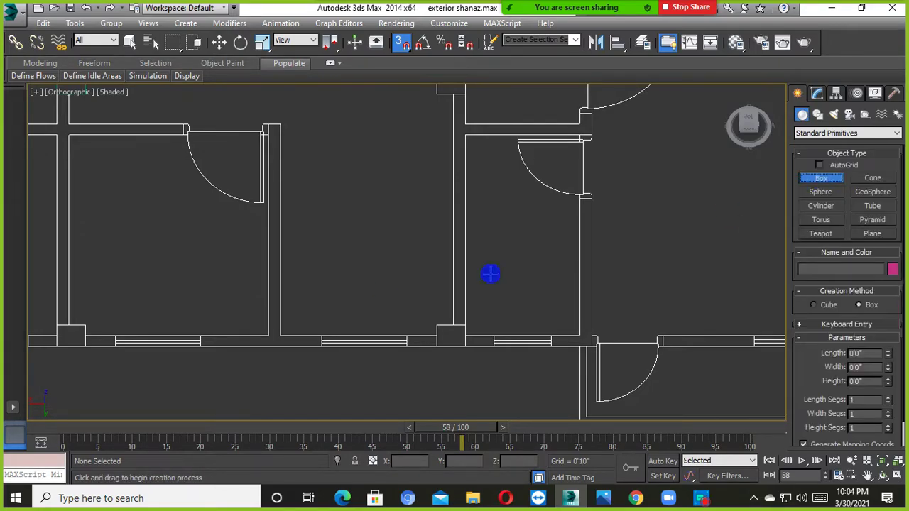
scroll(83, 274, down, 2)
scroll(272, 355, up, 4)
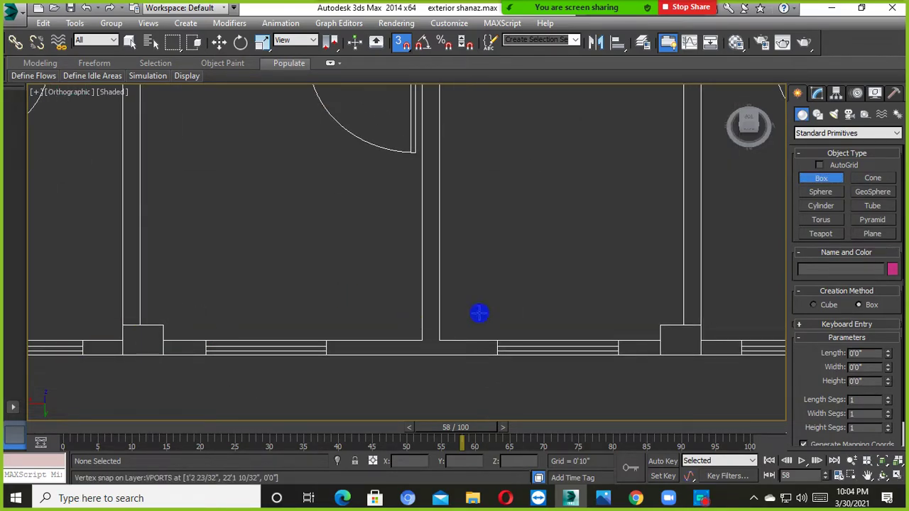
scroll(162, 357, down, 4)
drag(163, 355, 513, 333)
alt+middle_drag(513, 333, 471, 246)
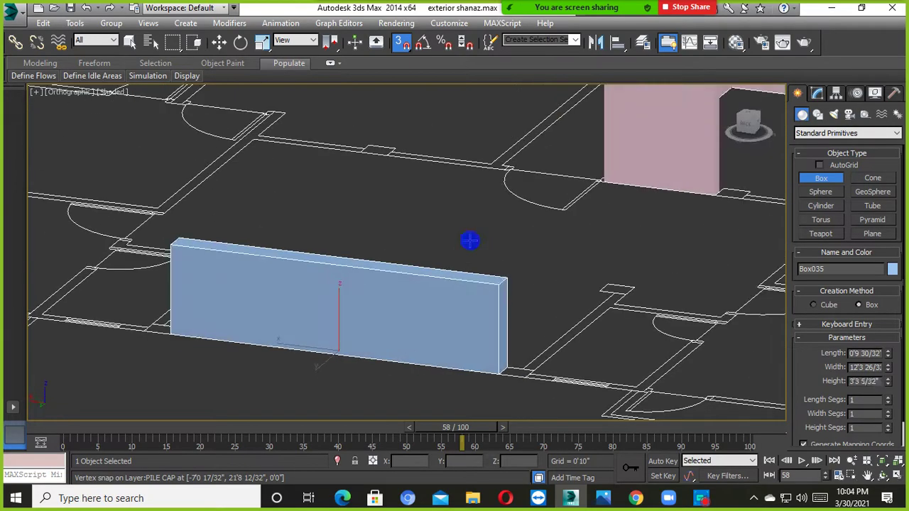
alt+middle_drag(463, 119, 445, 260)
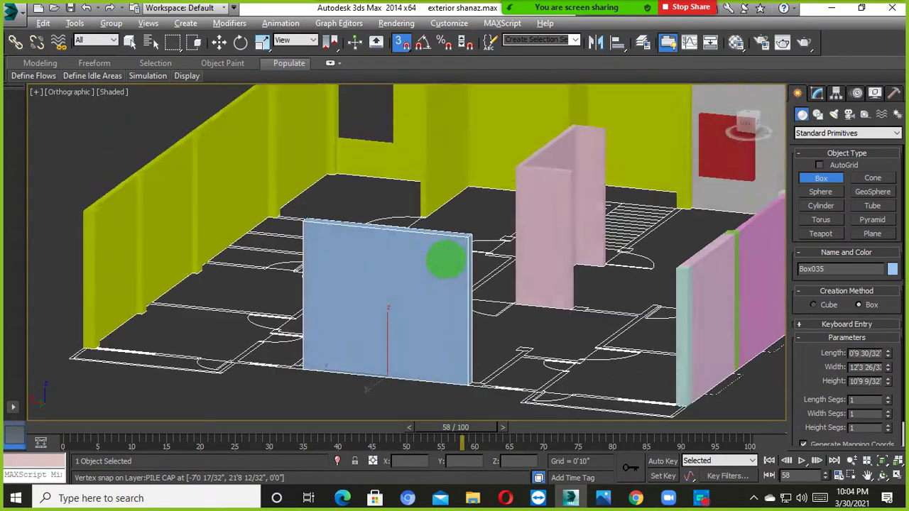
click(483, 193)
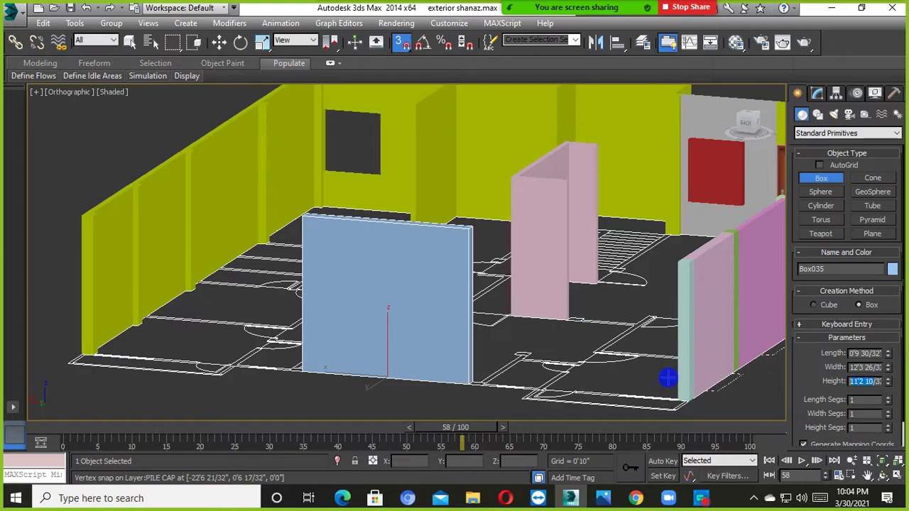
click(850, 381)
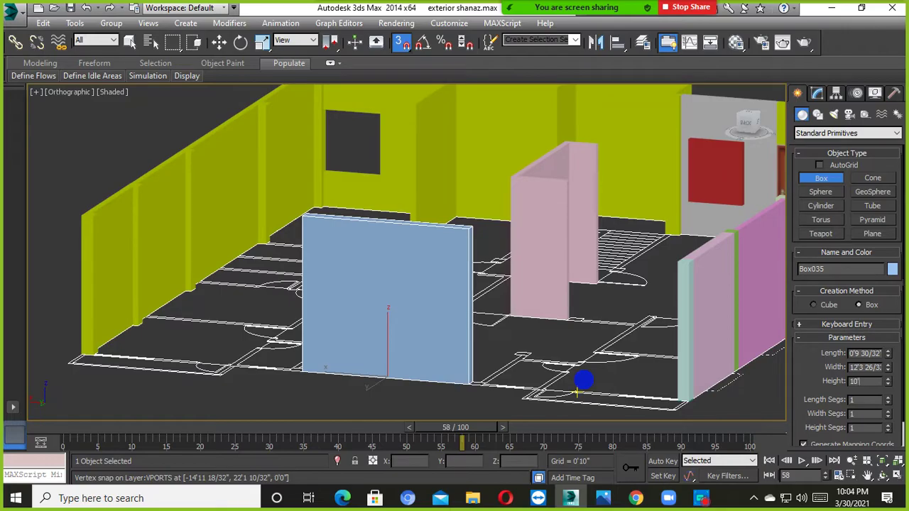
text(10')
Step: Draw a 0'9 30/32" by 1'0" column box at the end of the blue rear wall, snapping its height to the wall top
scroll(319, 266, down, 3)
alt+middle_drag(319, 265, 407, 357)
scroll(413, 349, up, 5)
scroll(403, 316, up, 3)
middle_drag(383, 287, 329, 322)
drag(319, 321, 420, 282)
alt+middle_drag(420, 282, 408, 316)
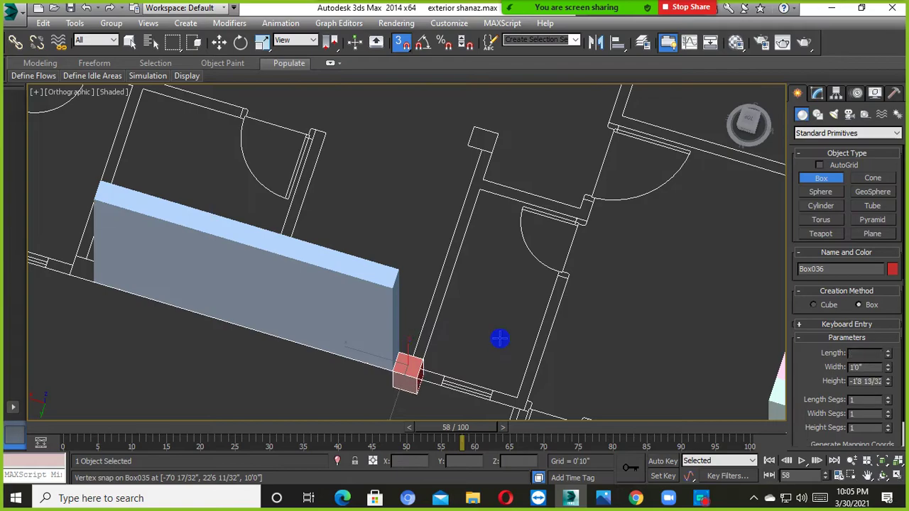
alt+middle_drag(345, 298, 421, 257)
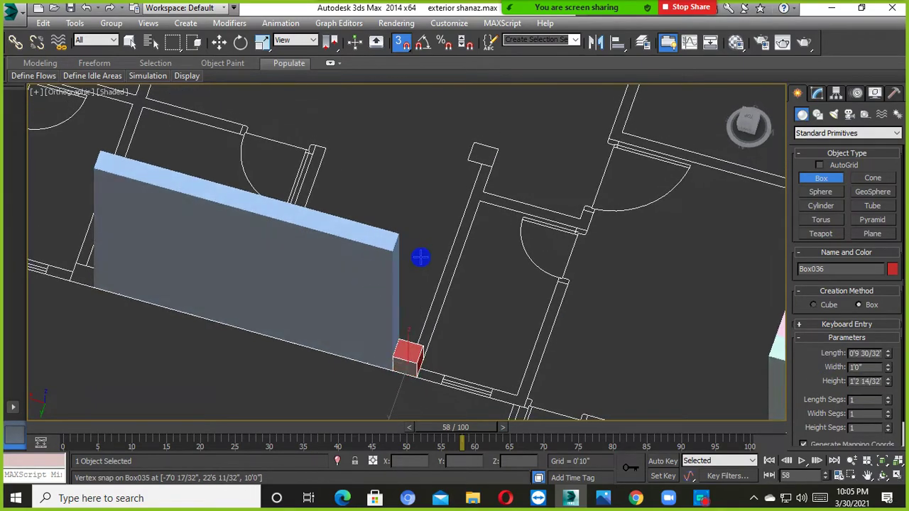
scroll(420, 251, up, 3)
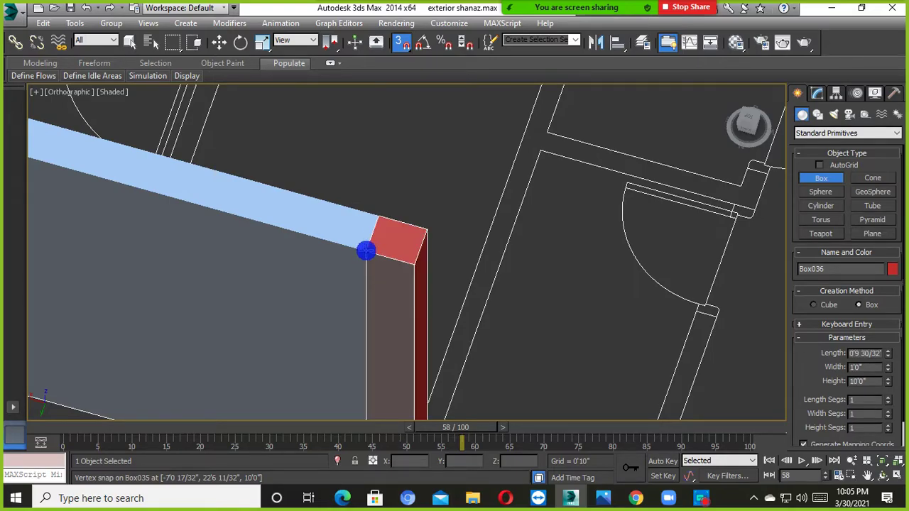
alt+middle_drag(366, 250, 386, 183)
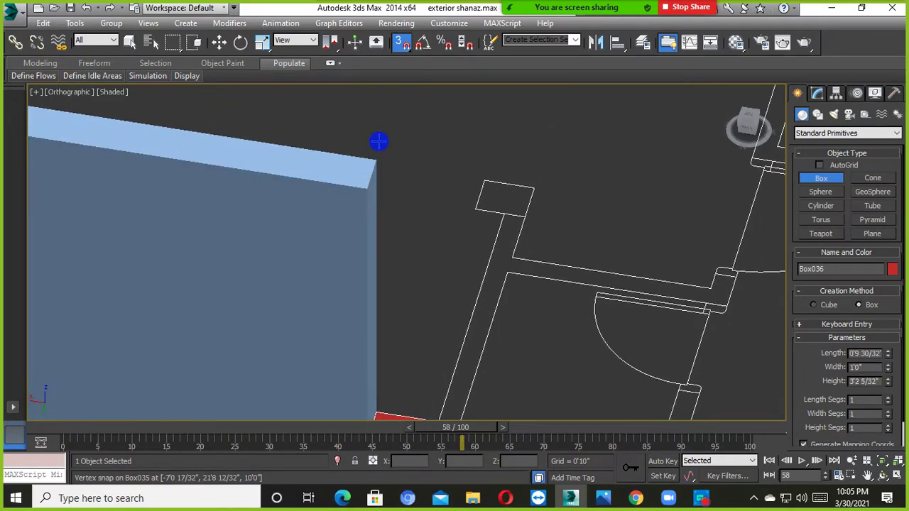
click(368, 188)
Step: Continue the rear wall from the red column to the building corner with two 0'5 1/32" thick boxes, snapping their heights to 10'
scroll(373, 205, down, 5)
alt+middle_drag(379, 235, 351, 265)
scroll(380, 272, up, 5)
scroll(379, 270, down, 4)
scroll(350, 265, up, 5)
drag(243, 260, 386, 258)
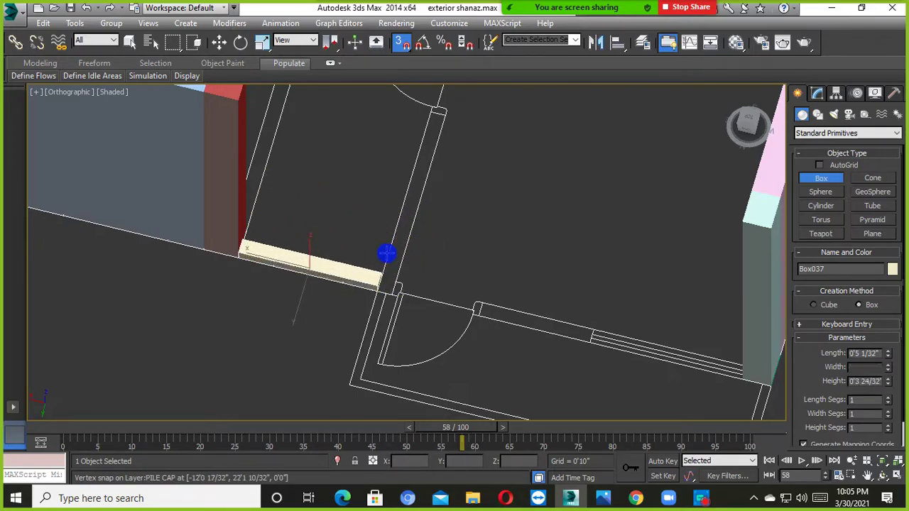
click(235, 106)
drag(377, 291, 736, 348)
click(744, 229)
Step: Draw a 0'5 1/32" by 10'11 1/32" interior partition box from the pink side wall, snapping its height to 10'
alt+middle_drag(745, 230, 432, 308)
scroll(367, 365, up, 5)
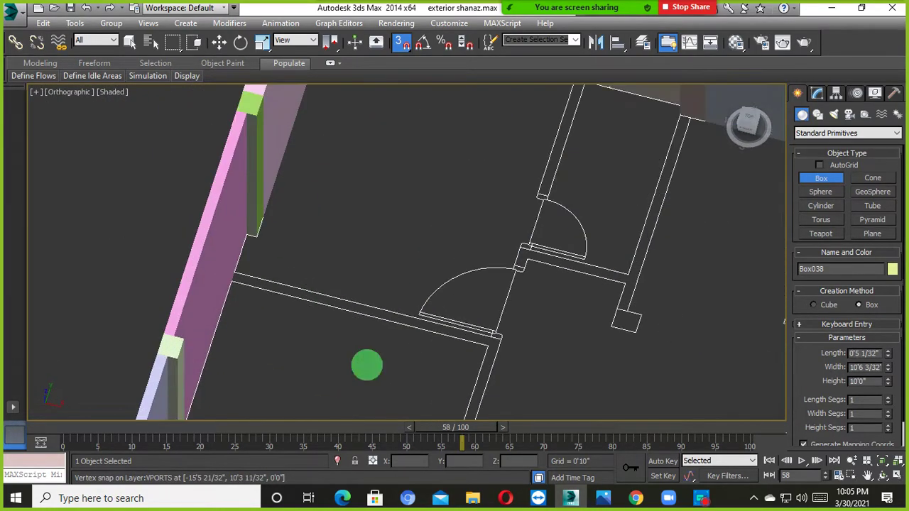
middle_drag(366, 365, 340, 362)
drag(199, 282, 480, 339)
click(229, 107)
alt+middle_drag(402, 220, 516, 257)
scroll(516, 257, down, 4)
scroll(315, 257, up, 4)
mouse_move(314, 258)
alt+middle_down()
mouse_move(448, 206)
mouse_move(406, 241)
mouse_move(306, 263)
alt+middle_up()
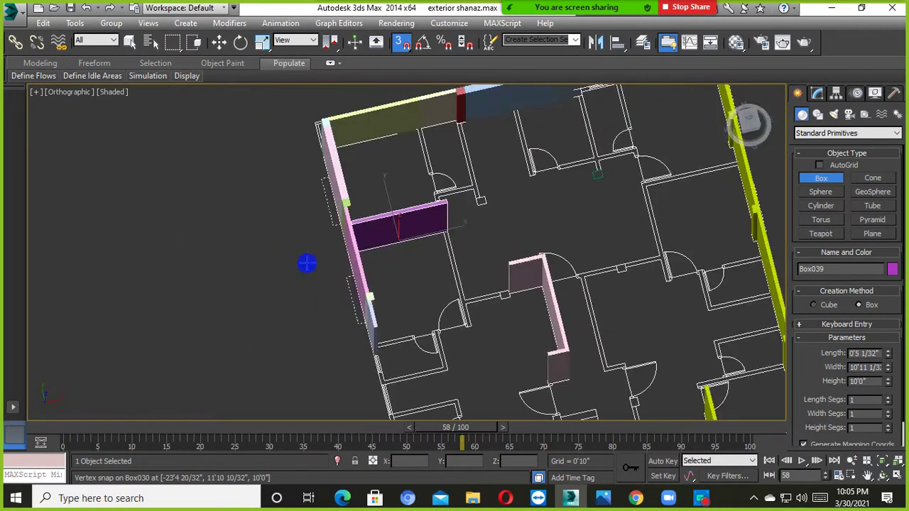
Step: Draw a partition box along the small bathroom's wall beside the side windows, snapping its height to the adjoining wall top
alt+middle_drag(544, 240, 238, 240)
scroll(277, 287, up, 3)
scroll(324, 290, up, 2)
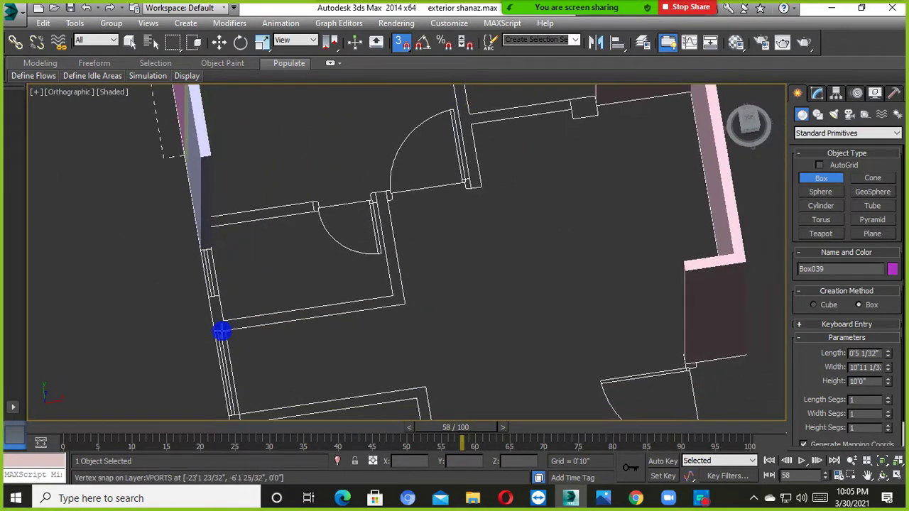
mouse_move(218, 334)
mouse_down()
mouse_move(248, 228)
mouse_move(383, 248)
mouse_move(397, 290)
mouse_up()
drag(193, 179, 197, 142)
alt+middle_drag(197, 142, 303, 276)
Step: Draw a wall box between the side windows and a 0'9 30/32" by 1'0" column box, 10' high, beside the teal wall
drag(296, 312, 383, 307)
drag(441, 350, 489, 312)
click(482, 151)
scroll(453, 176, down, 3)
alt+middle_drag(453, 176, 442, 277)
scroll(442, 277, up, 5)
scroll(381, 247, down, 6)
scroll(401, 157, up, 2)
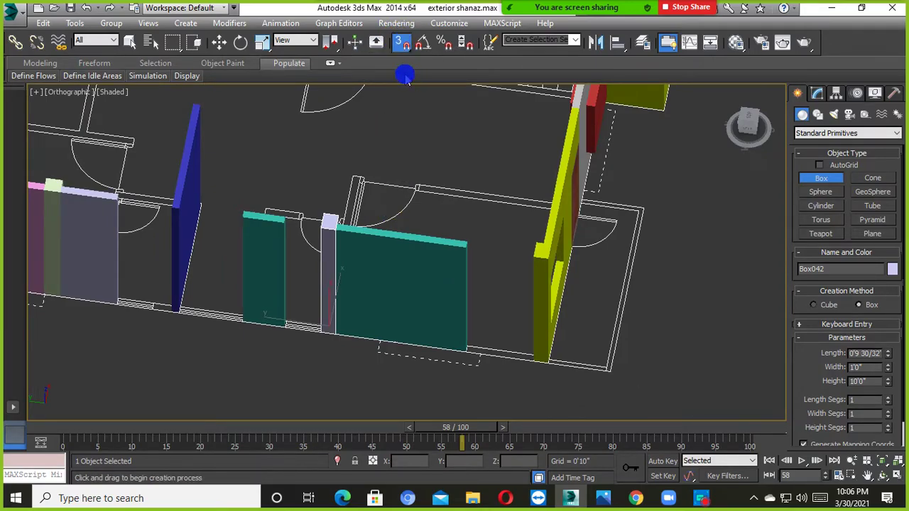
Step: Turn snapping off, draw two trial boxes beside the teal side wall and the yellow corner column, and delete both
click(401, 47)
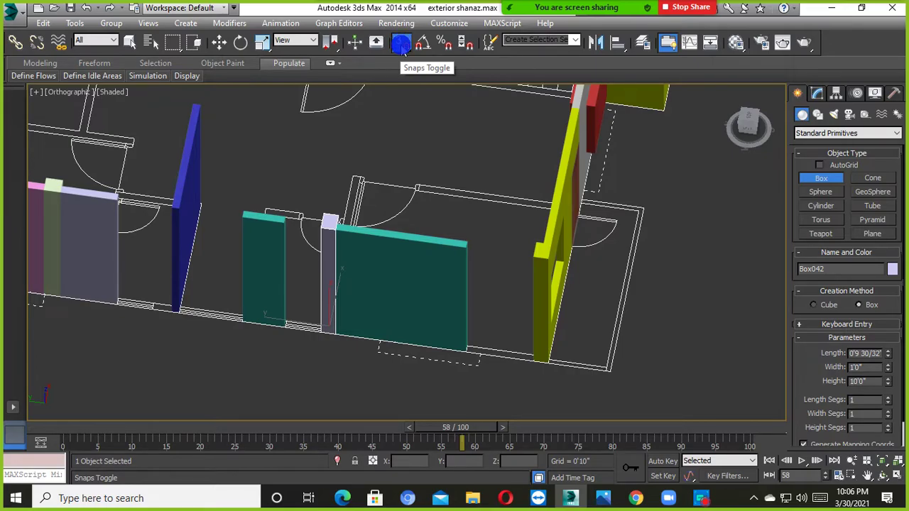
click(405, 46)
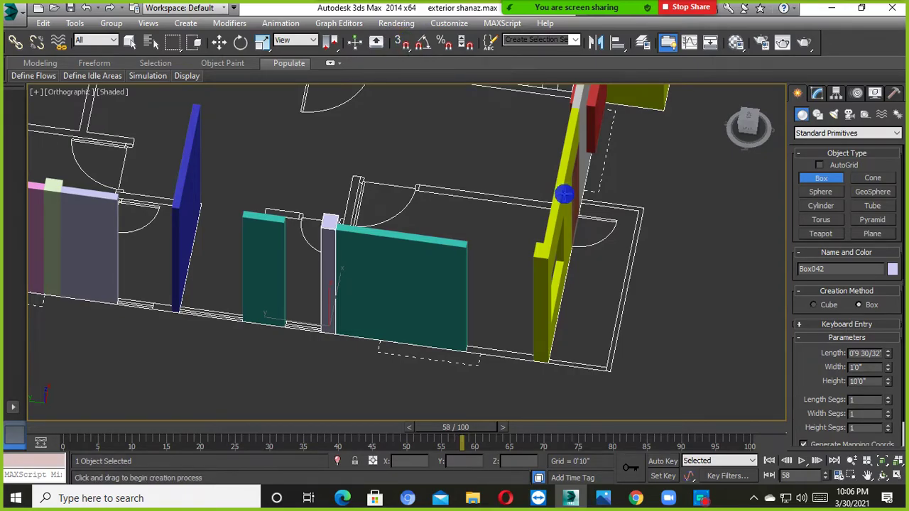
scroll(473, 348, up, 5)
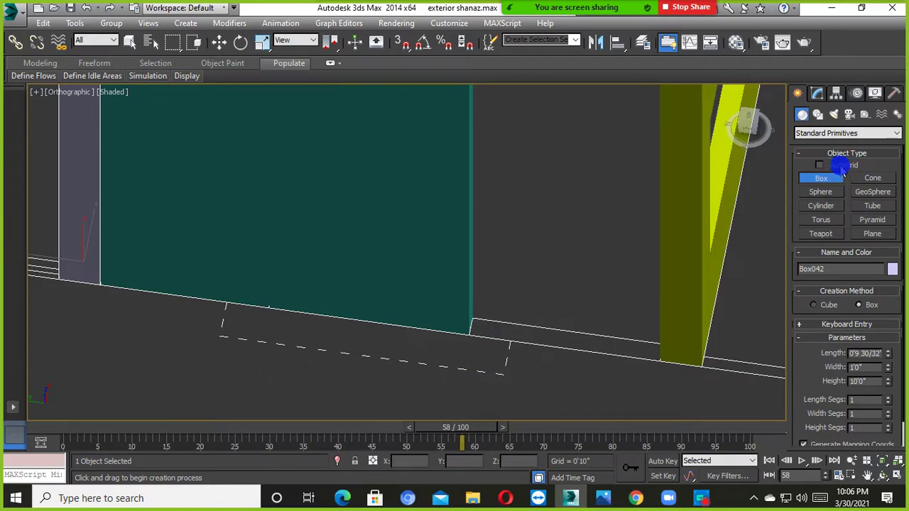
click(533, 338)
middle_drag(579, 351, 321, 317)
drag(453, 329, 576, 300)
click(561, 253)
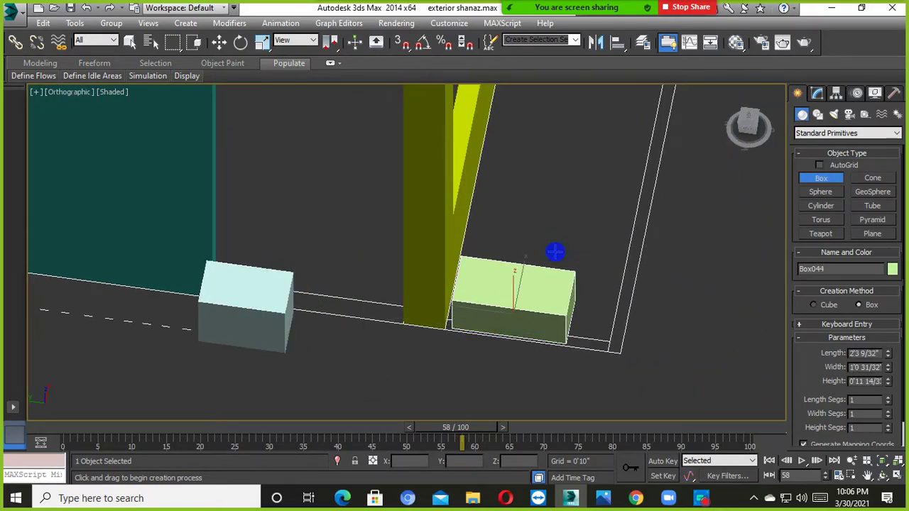
key(w)
key(Delete)
click(264, 321)
key(Delete)
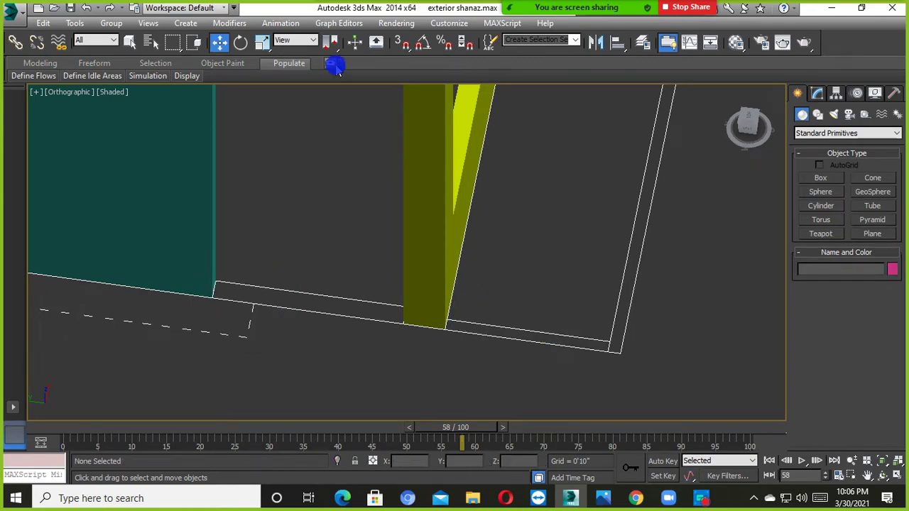
Step: Turn snapping back on, draw a trial box from the floor plan vertices near the yellow corner column, and delete it
click(399, 41)
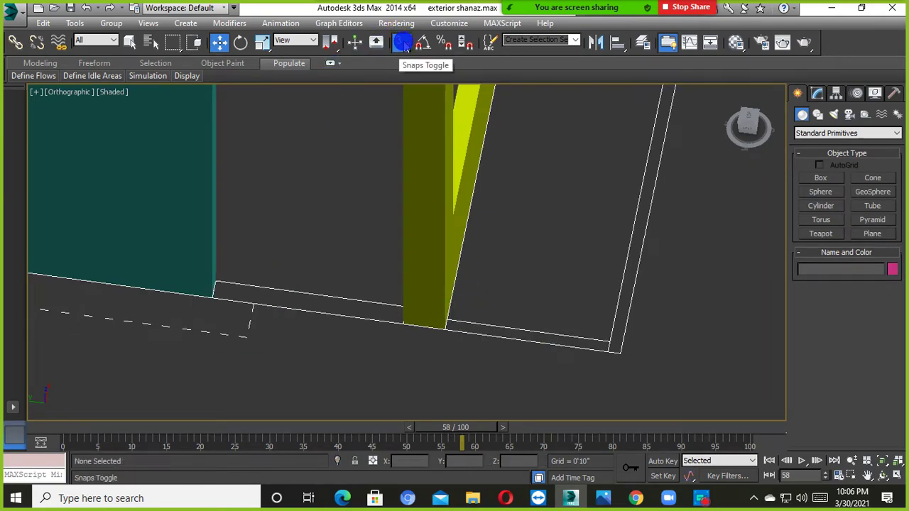
click(817, 178)
middle_drag(391, 345, 323, 348)
drag(323, 348, 504, 353)
click(469, 199)
alt+middle_drag(469, 199, 381, 213)
alt+middle_drag(597, 296, 334, 338)
key(Delete)
scroll(448, 321, down, 5)
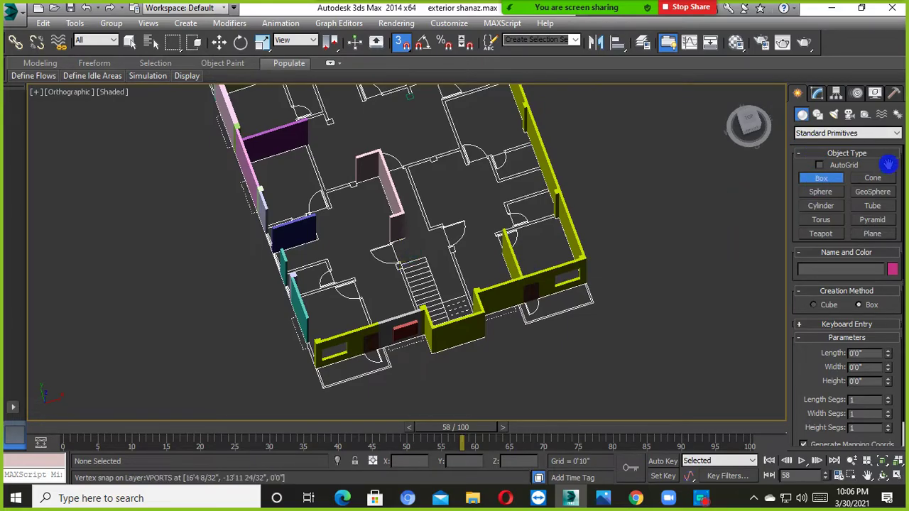
Step: Start a corner-type Line spline at the wall end beside the balcony door in the rear corner room
click(817, 114)
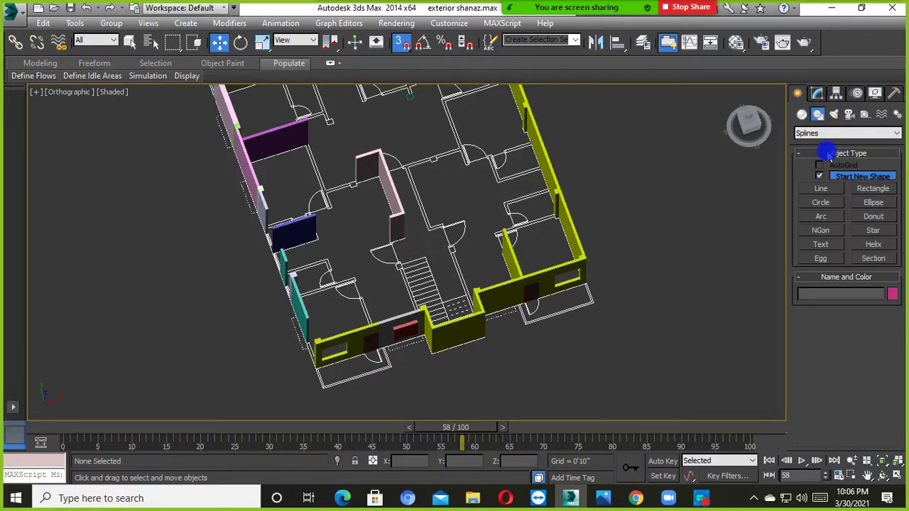
click(803, 114)
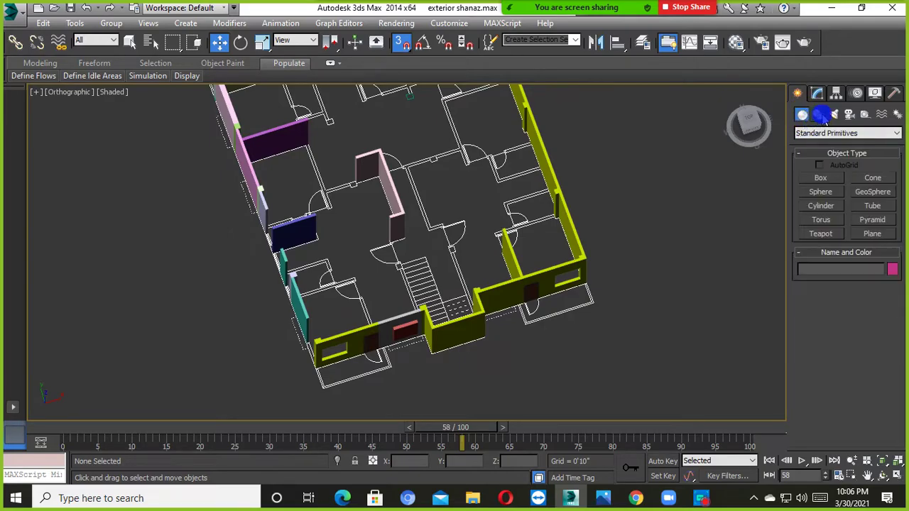
click(819, 114)
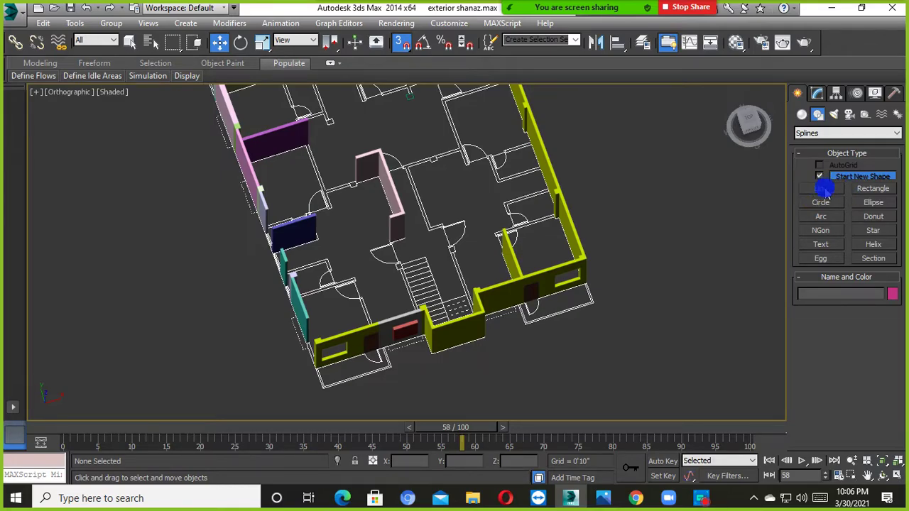
click(819, 190)
scroll(402, 270, down, 4)
alt+middle_drag(402, 270, 567, 268)
scroll(428, 287, up, 6)
middle_drag(402, 278, 445, 269)
alt+middle_drag(341, 289, 348, 295)
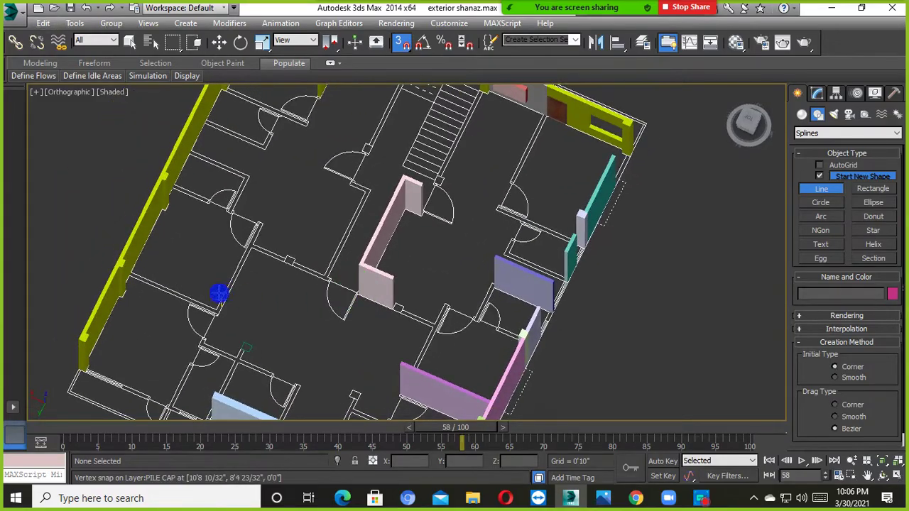
scroll(216, 298, up, 5)
middle_drag(211, 319, 228, 223)
middle_drag(156, 317, 317, 241)
alt+middle_drag(223, 270, 276, 317)
scroll(384, 314, up, 4)
scroll(284, 329, up, 2)
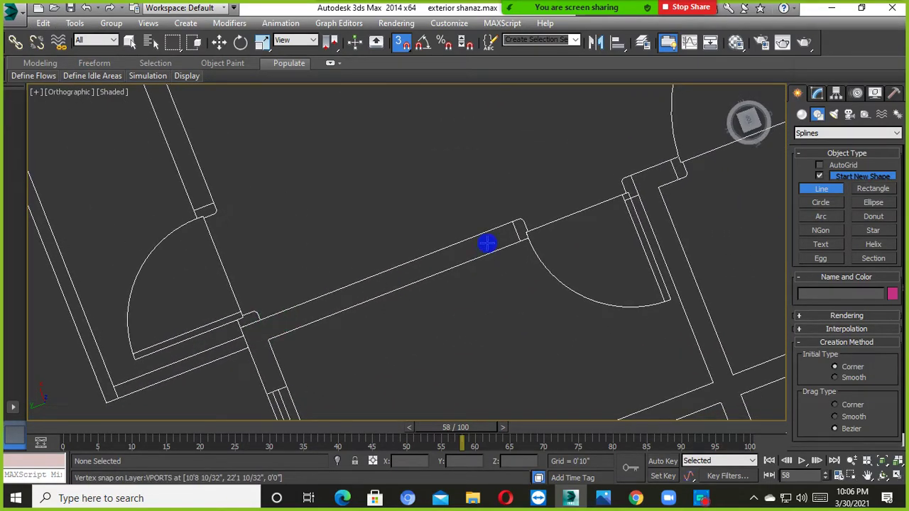
scroll(248, 324, up, 2)
click(257, 323)
middle_drag(485, 162, 444, 191)
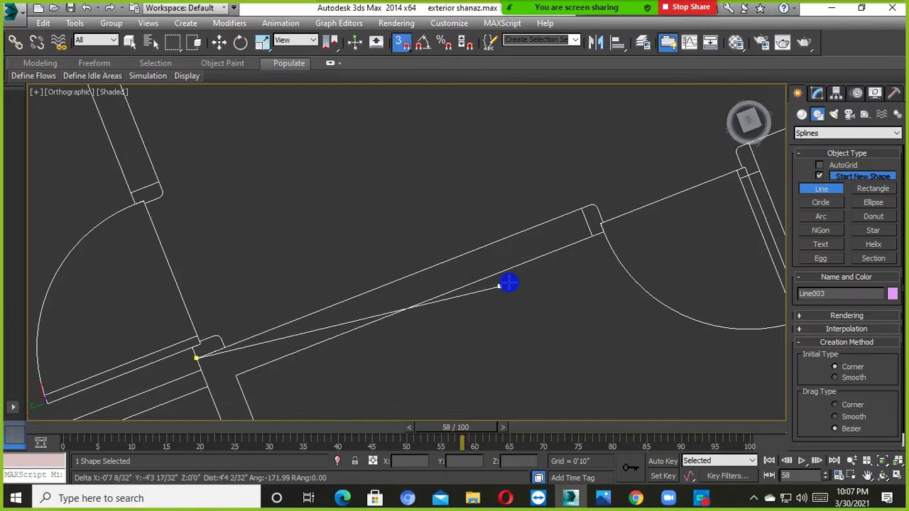
Step: Trace the L-shaped wall outline from the balcony door past the room door end to the side window, and close the spline
click(578, 214)
click(593, 243)
middle_drag(473, 292, 587, 167)
click(360, 255)
click(376, 315)
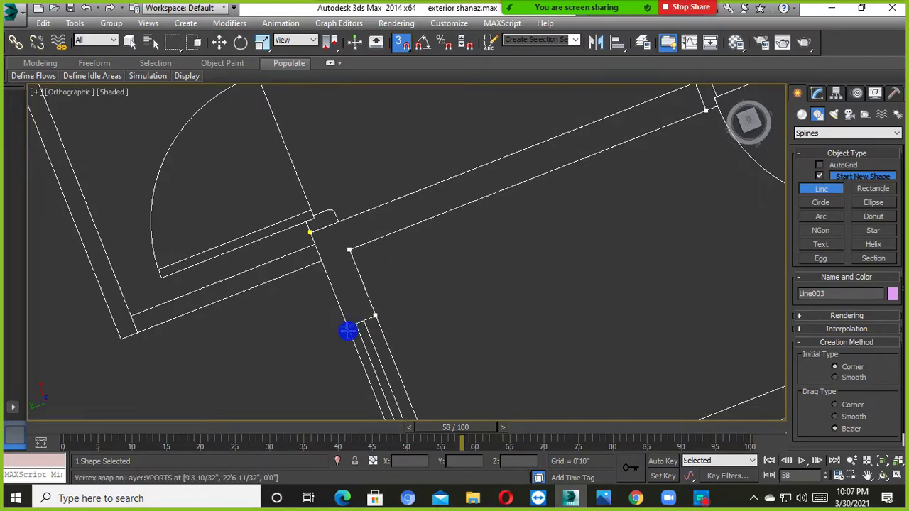
middle_drag(344, 312, 298, 343)
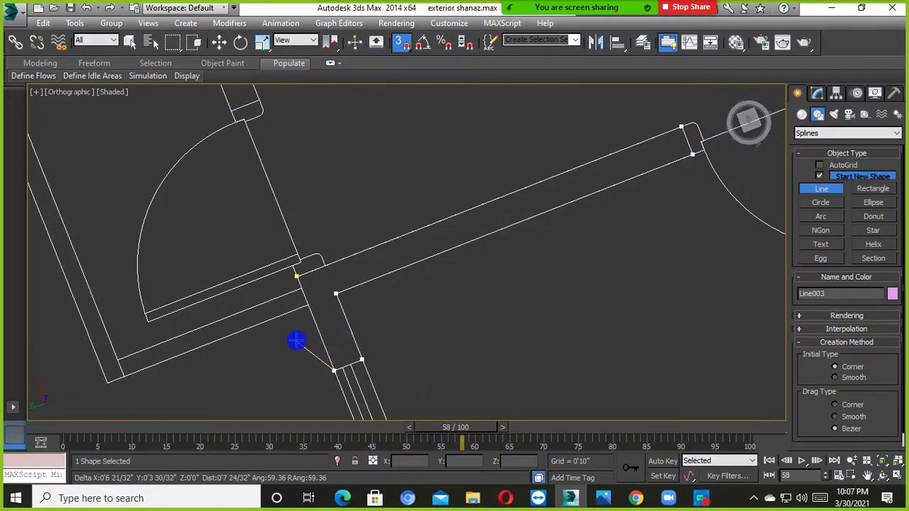
scroll(294, 280, up, 2)
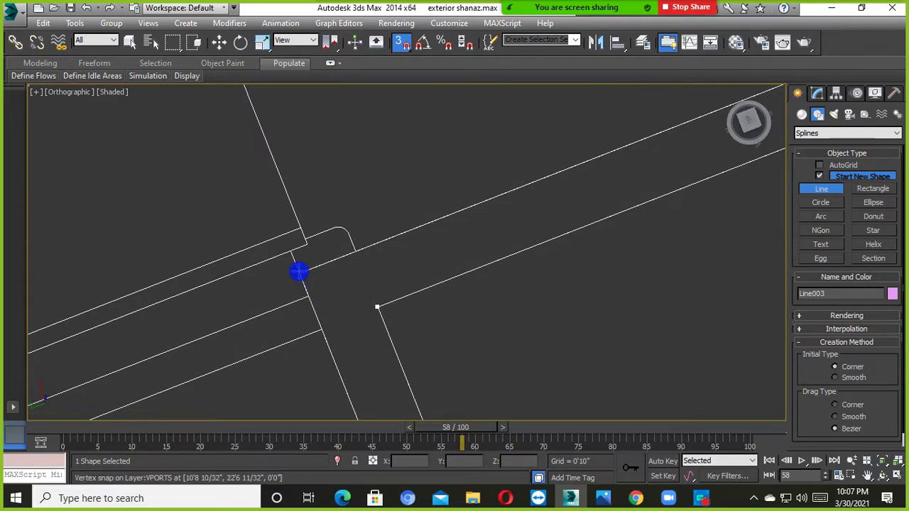
click(299, 272)
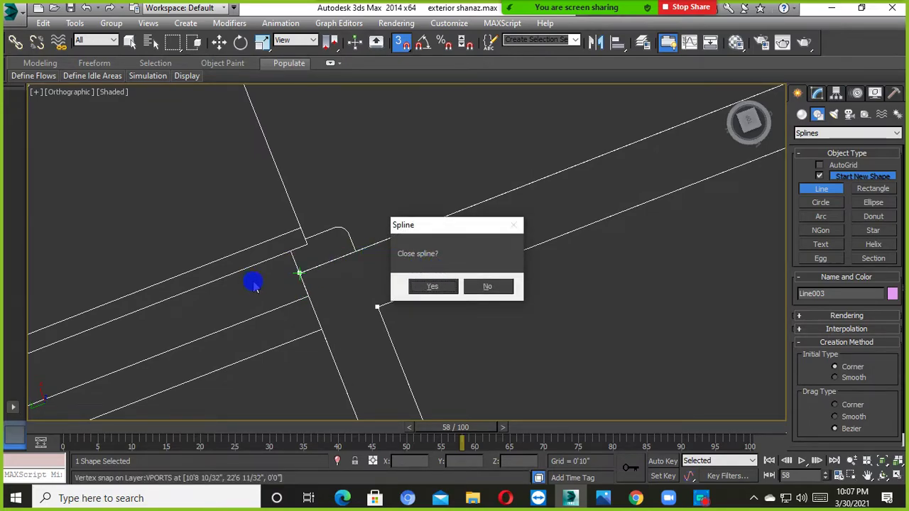
click(435, 288)
Step: Extrude the closed L-shaped wall outline to a height of 10'
scroll(485, 311, down, 3)
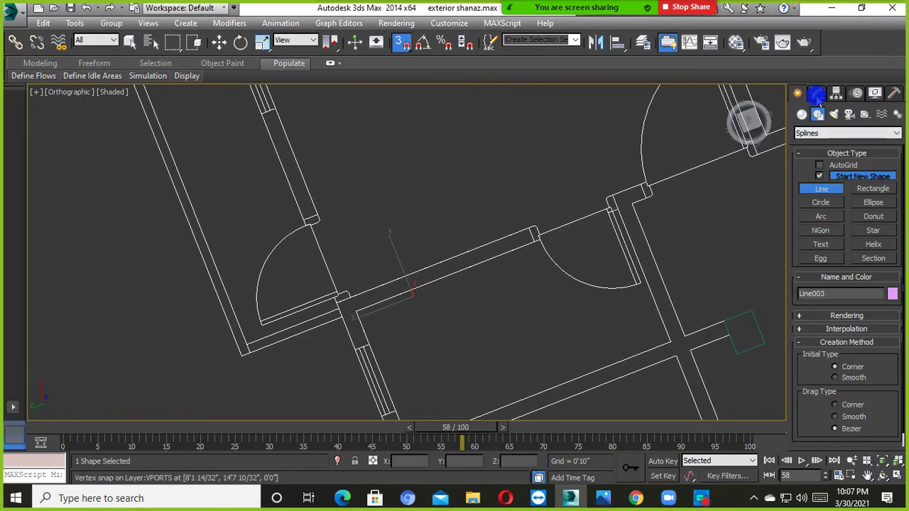
middle_drag(523, 246, 398, 233)
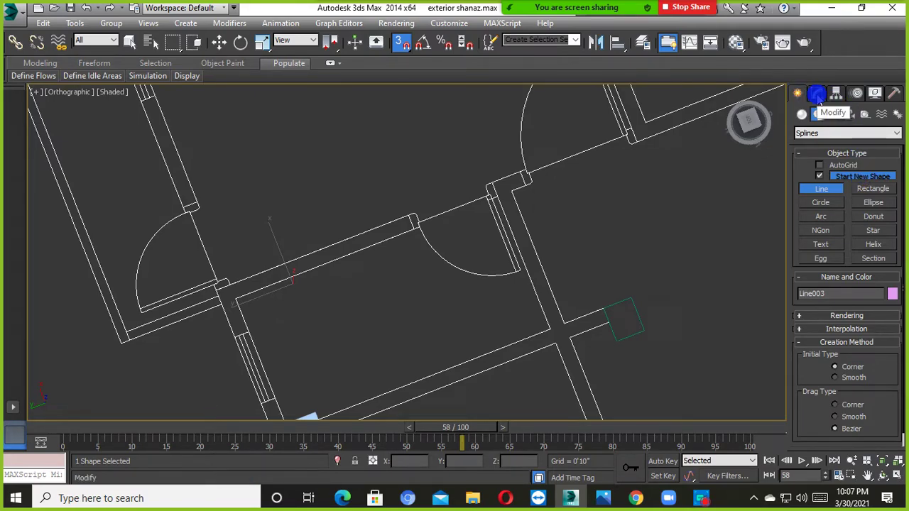
click(818, 95)
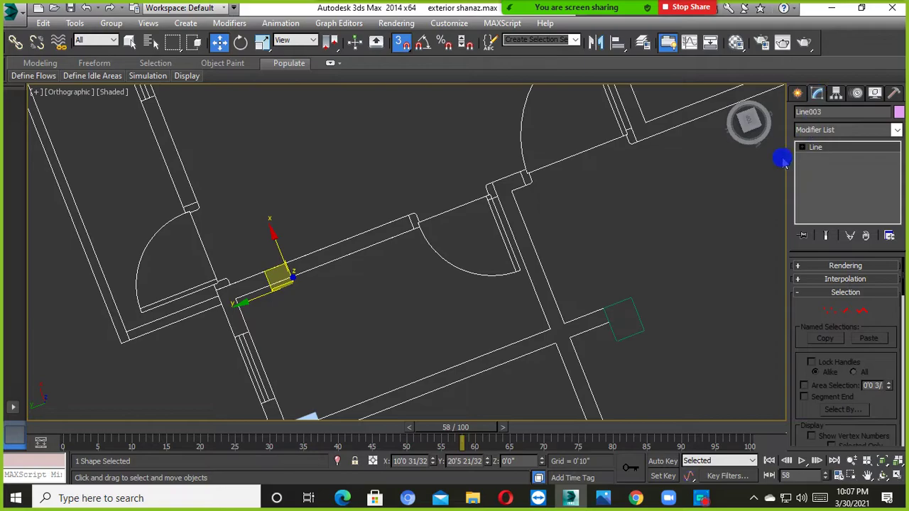
click(829, 130)
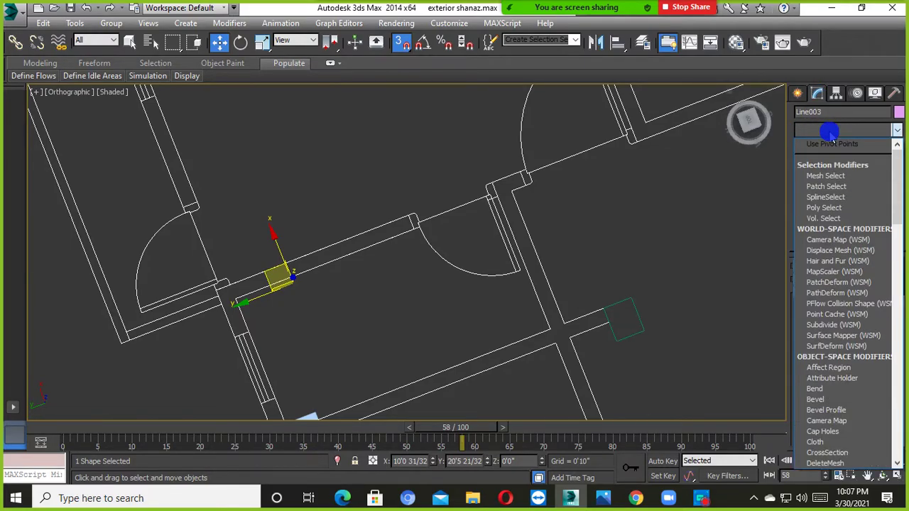
text(extr)
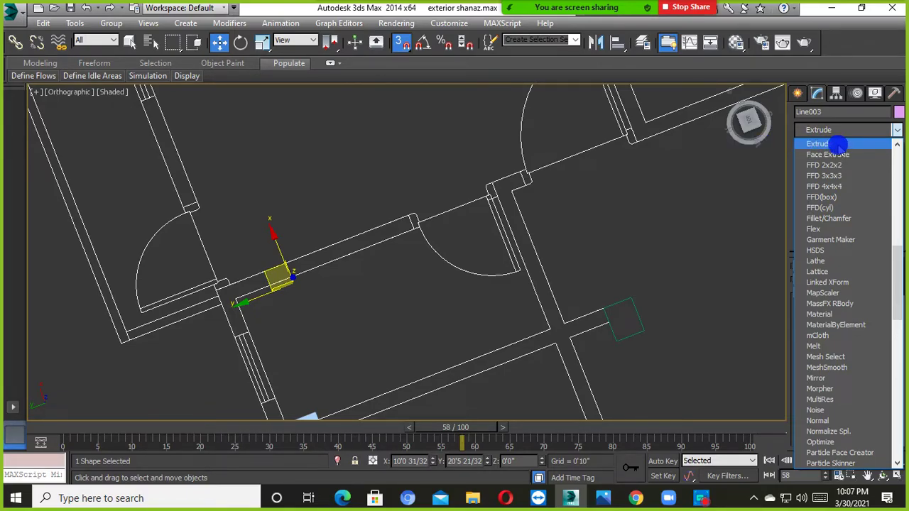
click(838, 145)
alt+middle_drag(734, 257, 560, 393)
alt+middle_drag(403, 338, 473, 336)
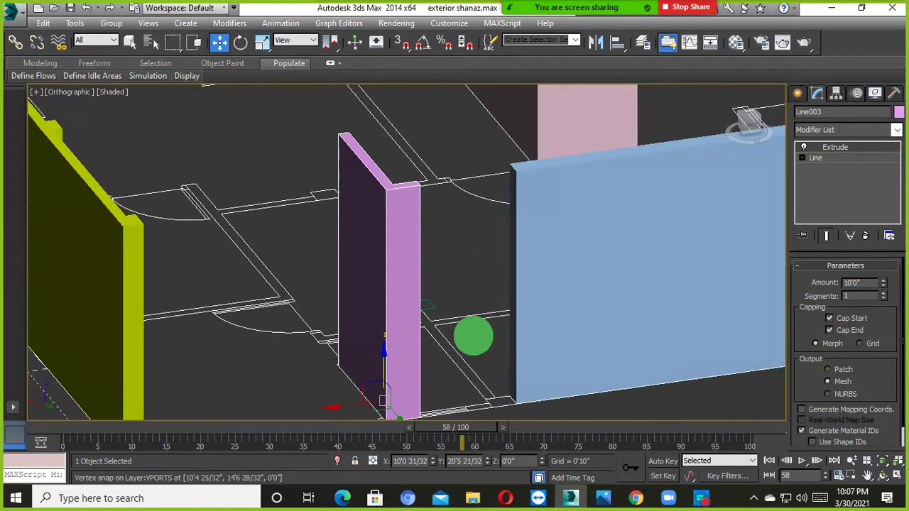
scroll(473, 336, down, 3)
scroll(455, 346, down, 6)
alt+middle_drag(458, 376, 445, 350)
scroll(429, 307, up, 4)
alt+middle_drag(426, 305, 608, 308)
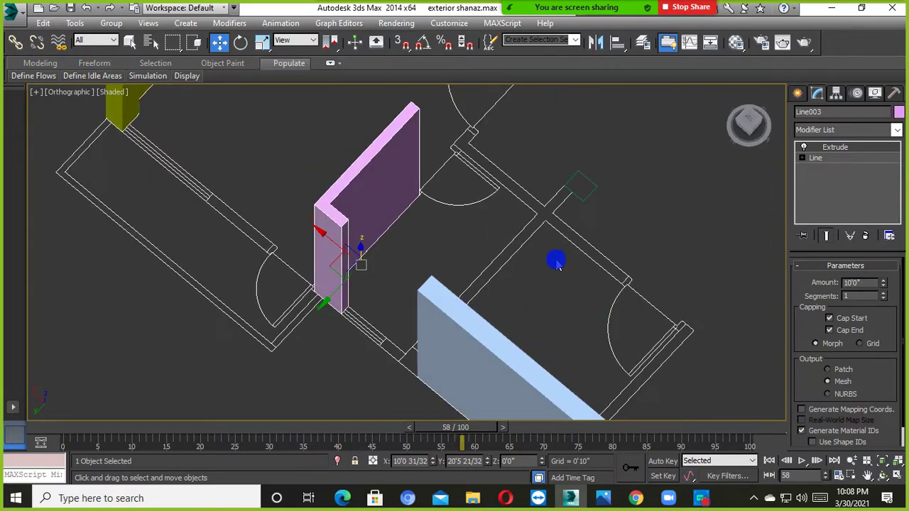
click(561, 11)
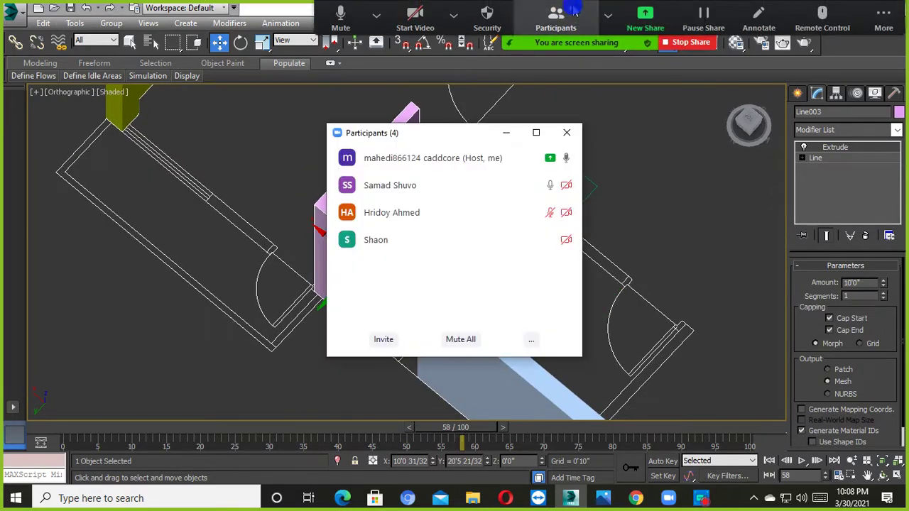
click(531, 135)
alt+middle_drag(515, 151, 358, 248)
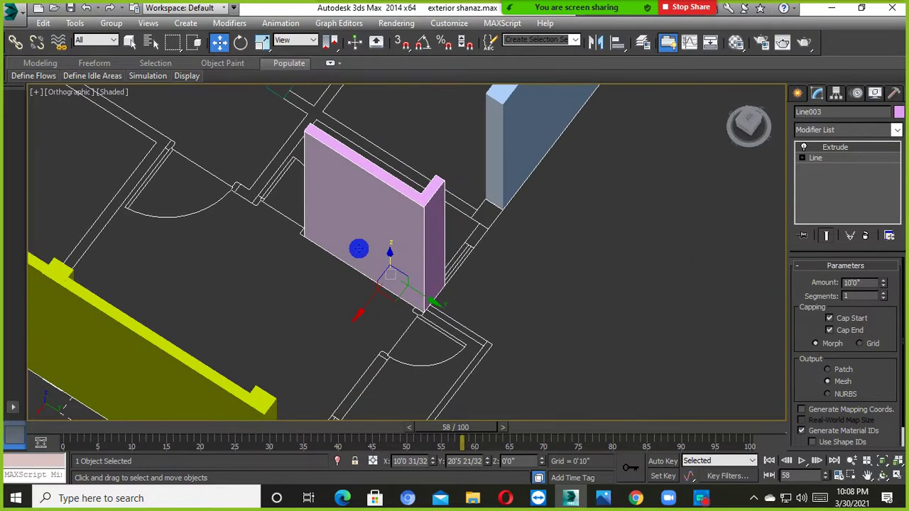
middle_drag(424, 235, 284, 341)
click(457, 151)
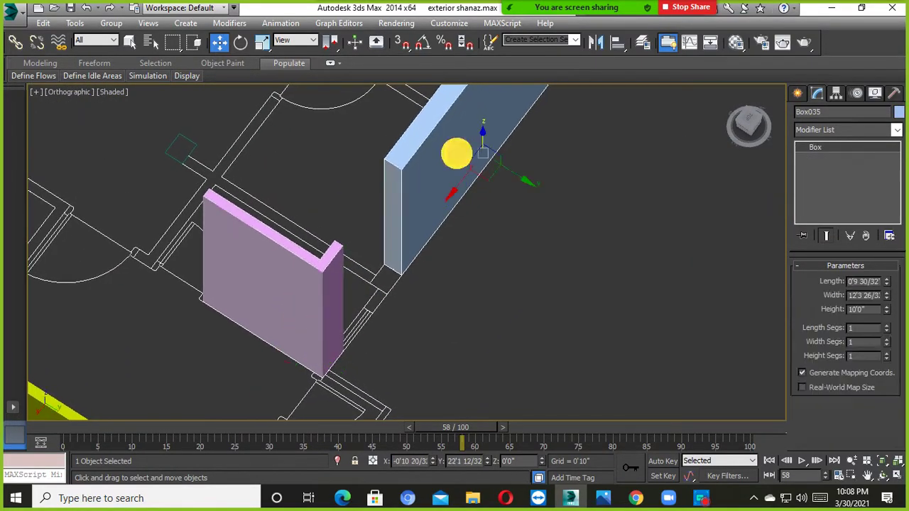
click(259, 280)
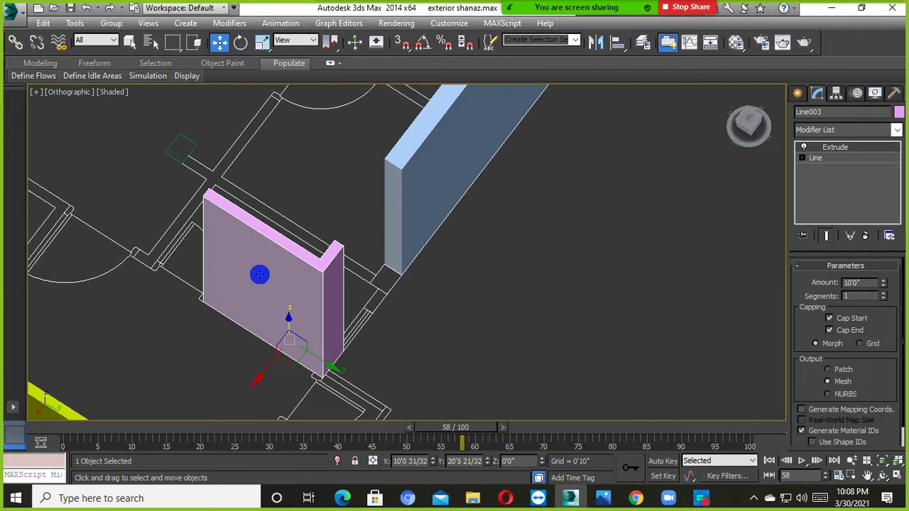
click(457, 298)
Step: Set the L-shaped wall's extrusion amount to 5', and return it to 10'
click(250, 262)
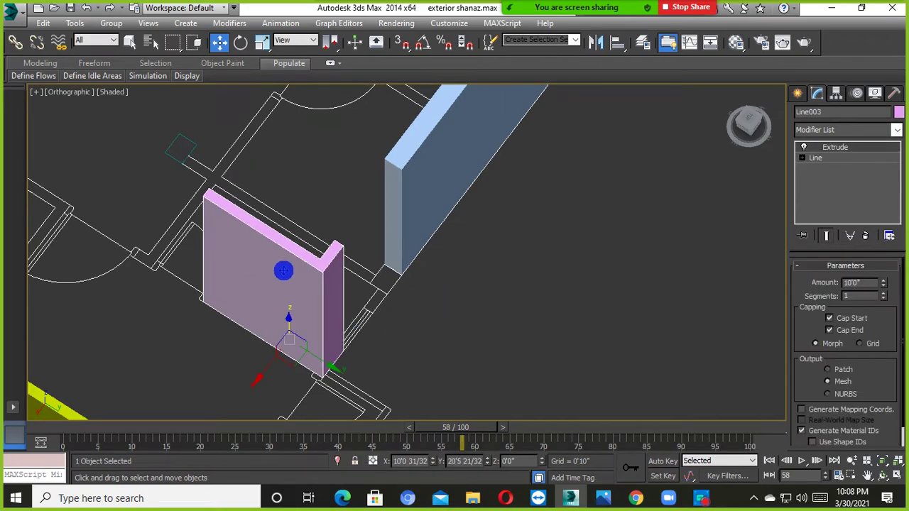
double_click(859, 282)
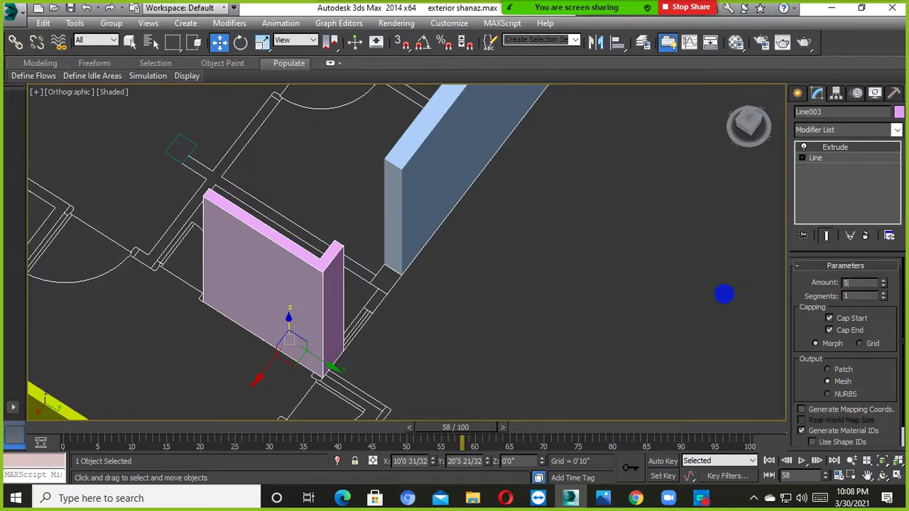
text(5')
key(Return)
alt+middle_drag(348, 310, 580, 323)
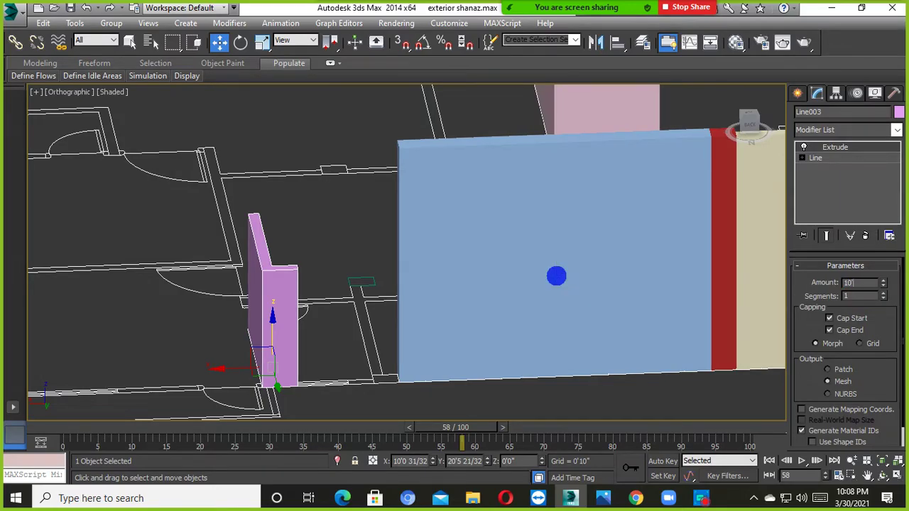
text(10')
key(Return)
Step: Delete the red box embedded in the gray front wall beside the wooden door
alt+middle_drag(350, 240, 325, 239)
scroll(324, 239, down, 5)
alt+middle_drag(532, 273, 492, 263)
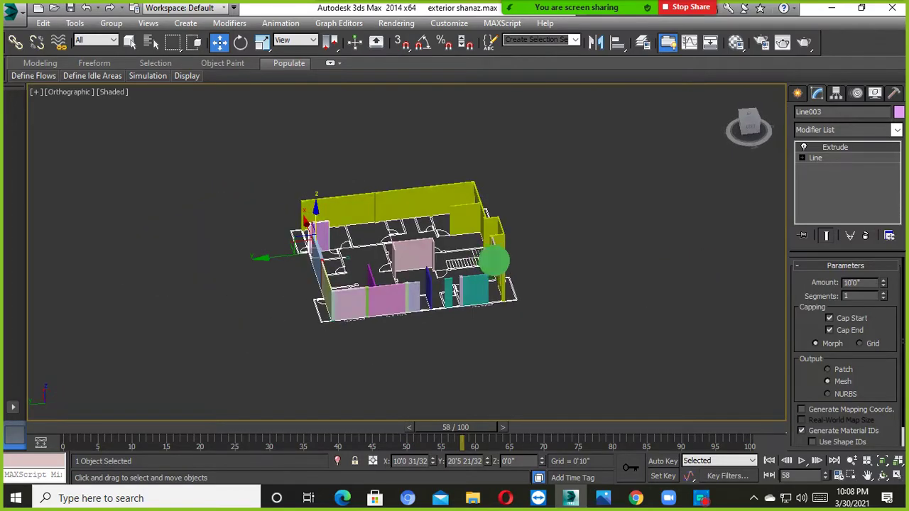
scroll(462, 294, up, 5)
alt+middle_drag(462, 294, 448, 315)
scroll(345, 289, down, 5)
click(236, 382)
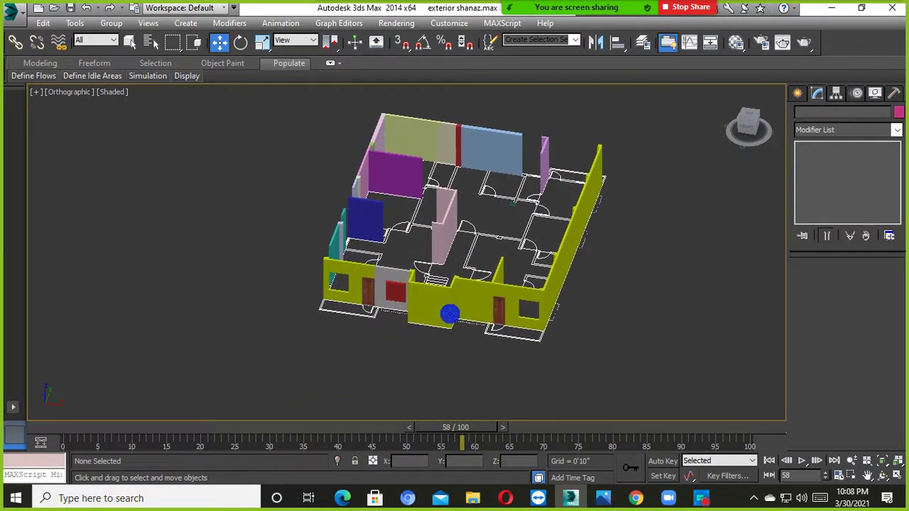
scroll(368, 313, up, 6)
click(348, 289)
key(Delete)
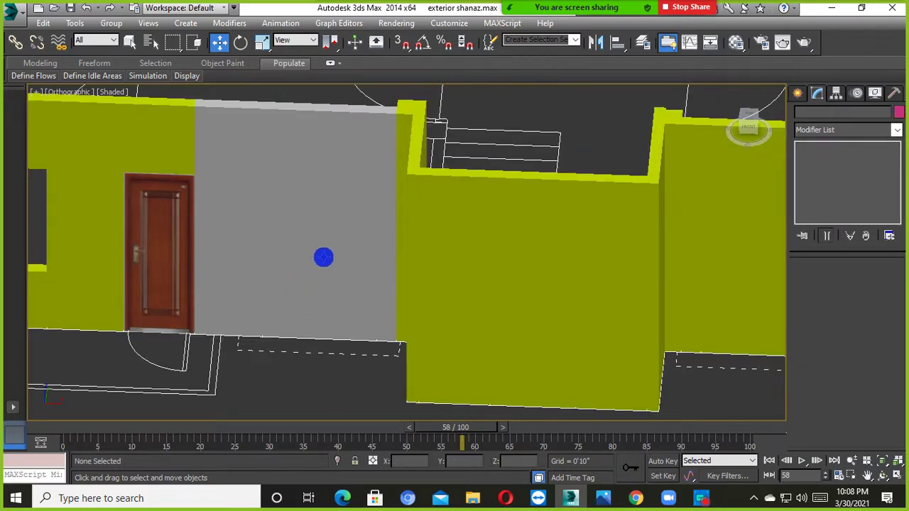
Step: Examine the gray front wall and its neighbouring door and window opening, and select the gray wall
scroll(376, 254, down, 3)
scroll(402, 340, up, 1)
scroll(376, 297, up, 5)
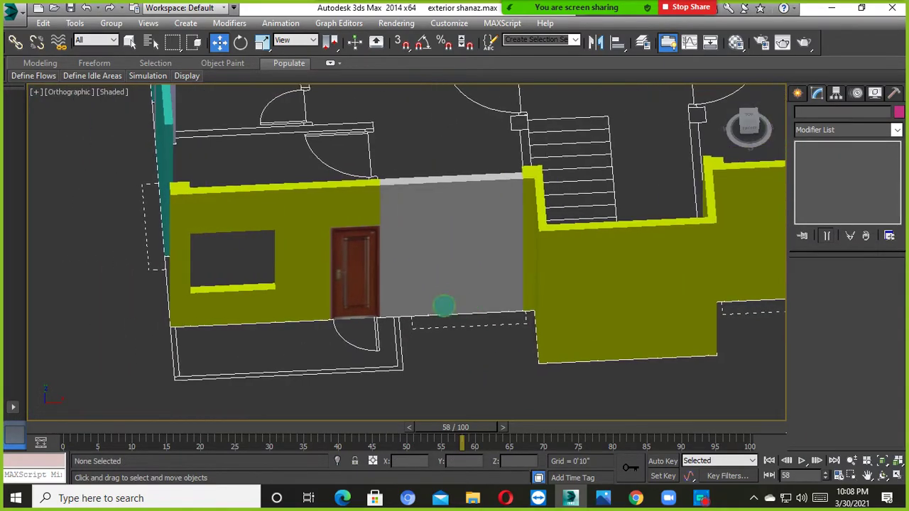
click(341, 175)
mouse_move(361, 199)
alt+middle_down()
mouse_move(432, 142)
mouse_move(370, 213)
alt+middle_up()
scroll(445, 291, down, 3)
middle_drag(554, 305, 471, 313)
click(416, 313)
click(483, 355)
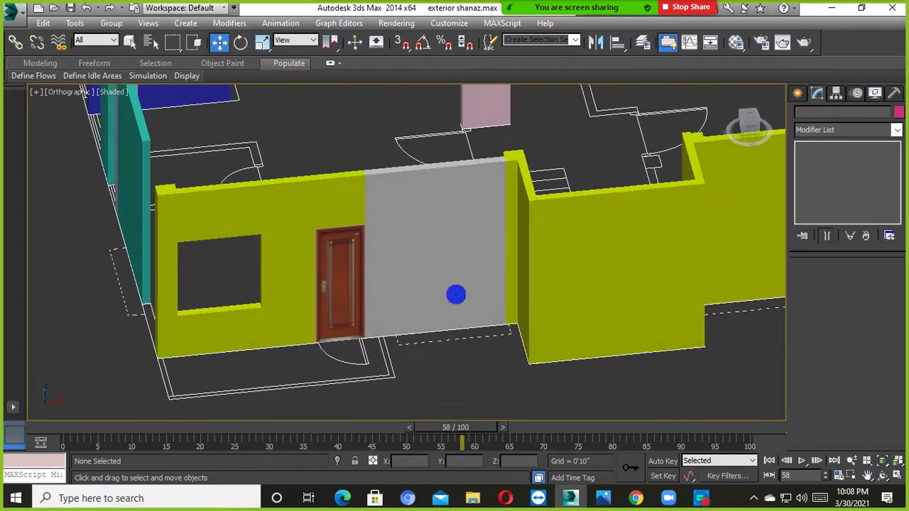
click(414, 262)
mouse_move(414, 262)
alt+middle_down()
mouse_move(461, 281)
mouse_move(417, 273)
alt+middle_up()
scroll(461, 281, up, 2)
Step: Compare shaded and wireframe views of the gray front wall to expose its window outline, leaving the viewport in wireframe
key(F3)
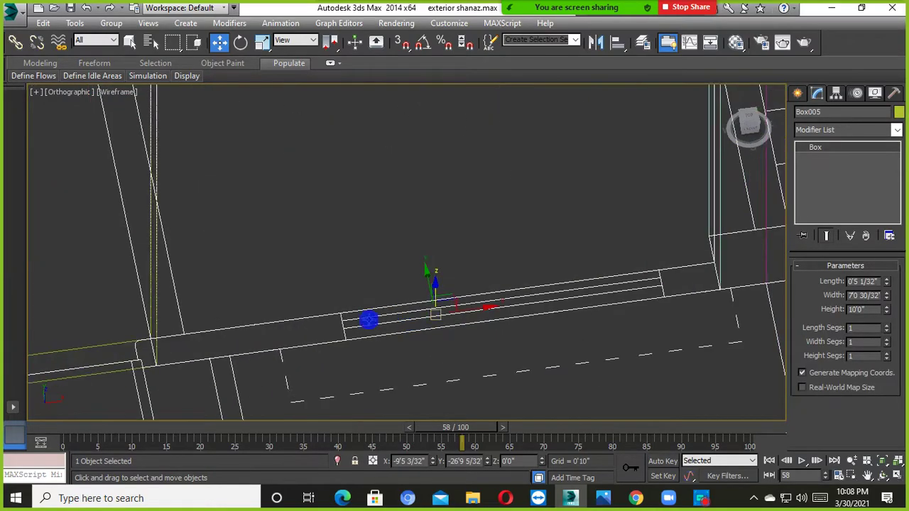
key(F3)
alt+middle_drag(458, 334, 405, 319)
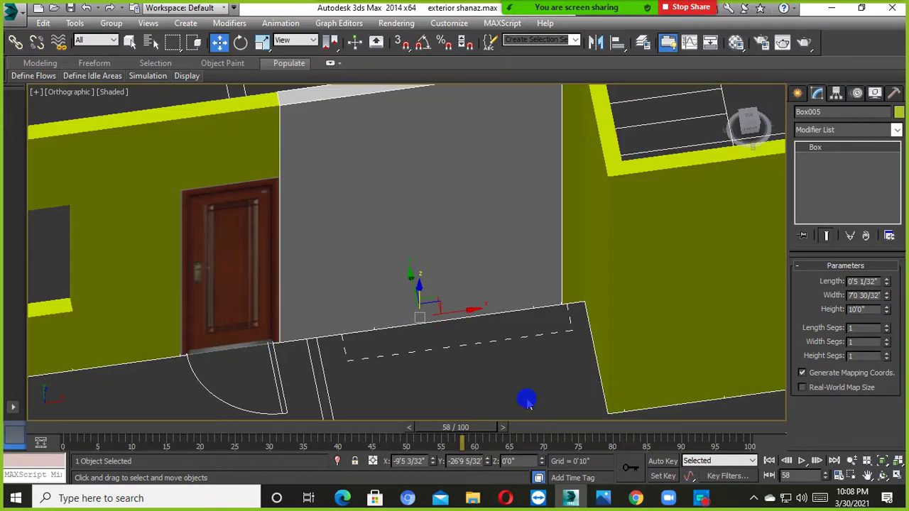
click(509, 362)
scroll(509, 361, down, 3)
click(489, 289)
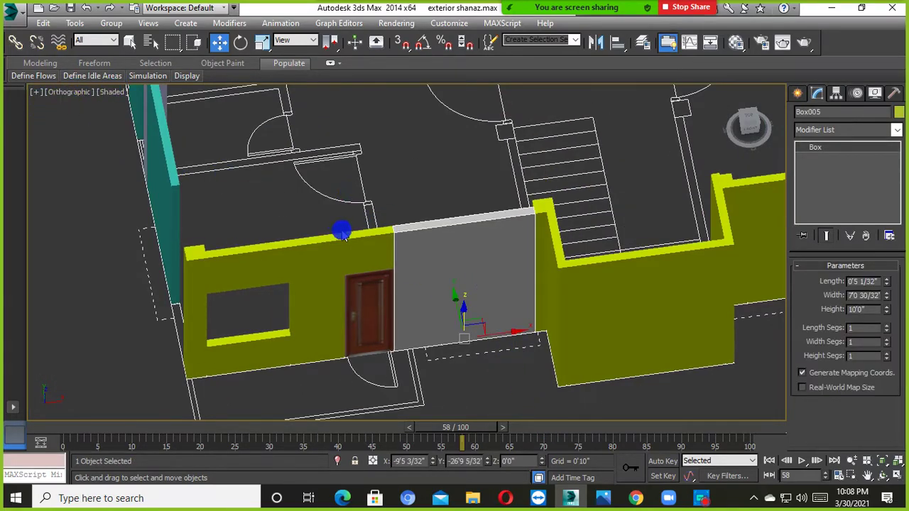
alt+middle_drag(463, 322, 464, 343)
scroll(464, 343, up, 2)
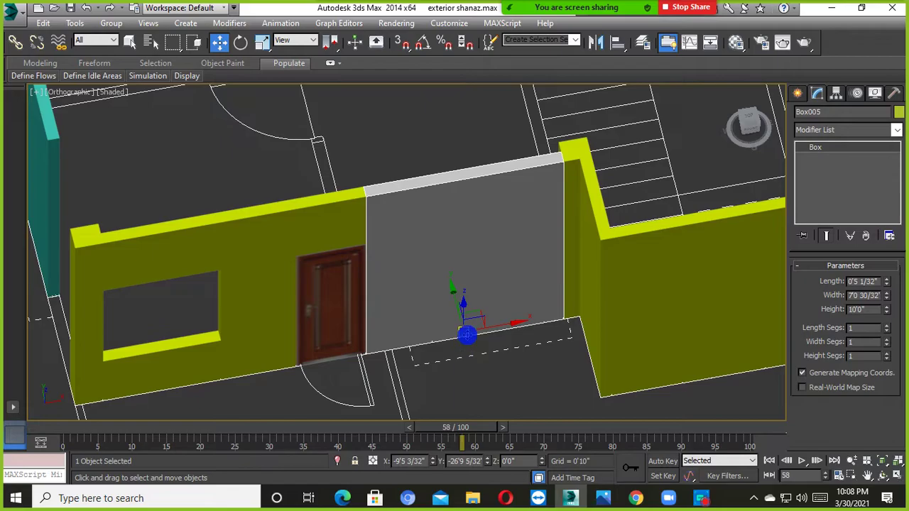
key(F3)
key(F3)
key(F3)
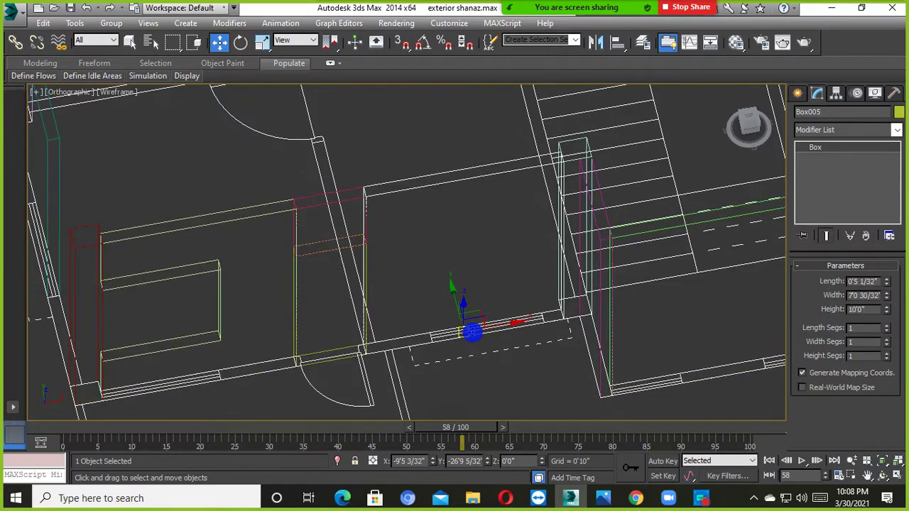
Step: Examine the front rooms and side walls over the floor plan, switching the viewport display to Shaded and back to Wireframe
alt+middle_drag(467, 333, 456, 341)
scroll(426, 312, down, 3)
alt+middle_drag(414, 298, 789, 259)
alt+middle_drag(379, 282, 372, 339)
scroll(435, 307, up, 3)
scroll(351, 308, down, 7)
scroll(391, 308, up, 5)
scroll(158, 166, up, 4)
click(122, 90)
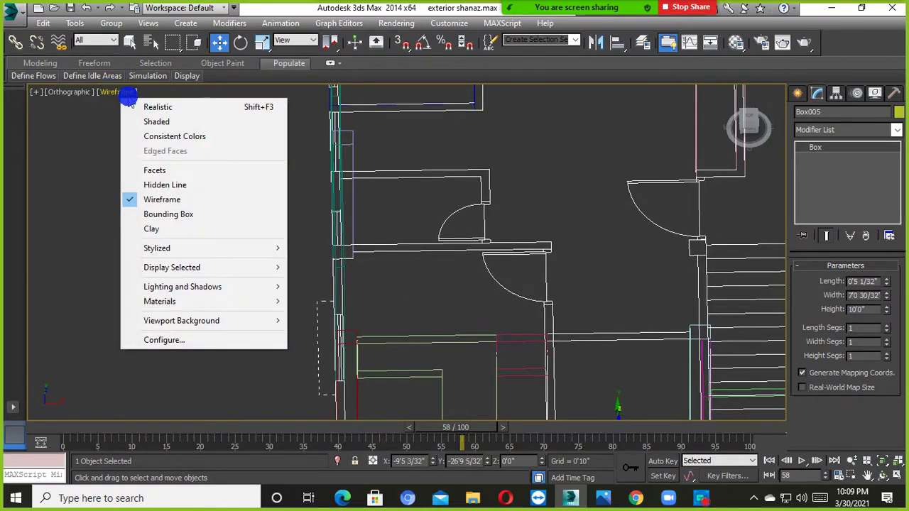
click(157, 121)
scroll(255, 173, down, 3)
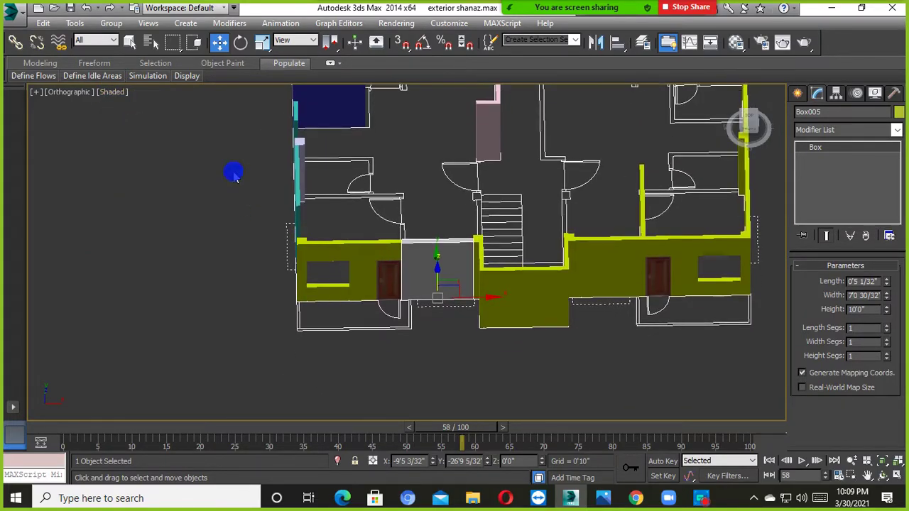
click(116, 90)
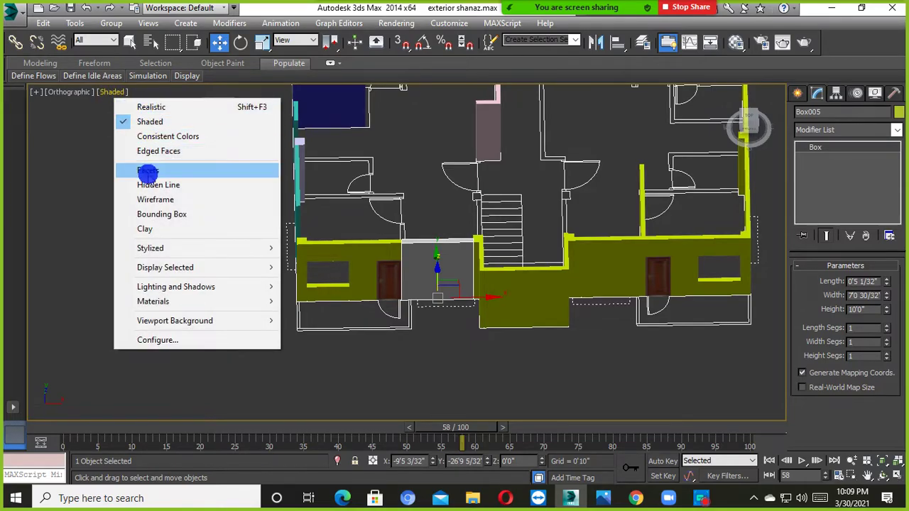
click(156, 200)
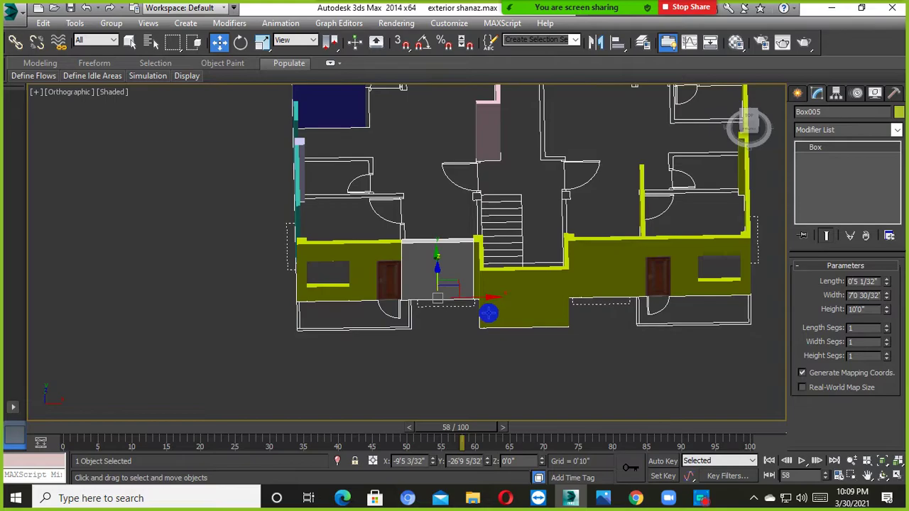
Step: Draw a vertex-snapped box footprint, 0'5 1/32" long and 4'0" wide, over the window symbol in the gray front wall
scroll(460, 316, up, 5)
alt+middle_drag(452, 331, 554, 281)
click(799, 93)
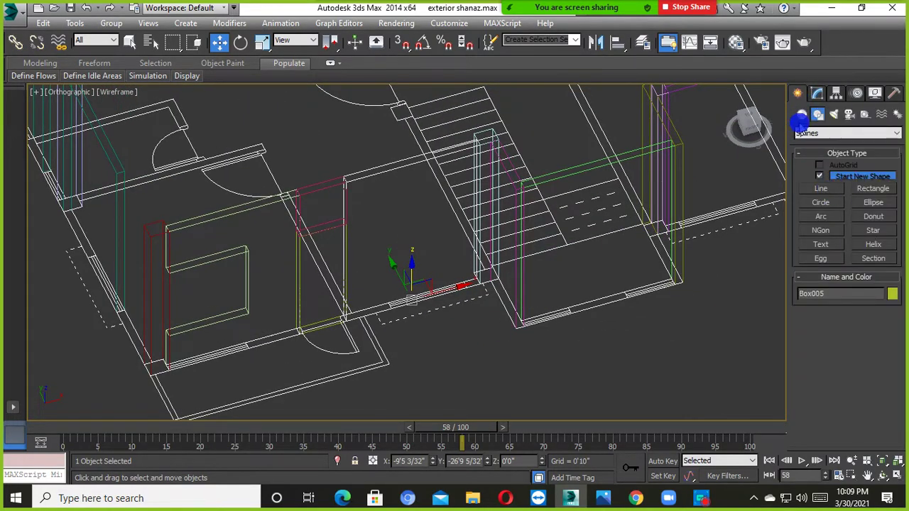
click(802, 114)
click(821, 178)
alt+middle_drag(454, 358, 572, 326)
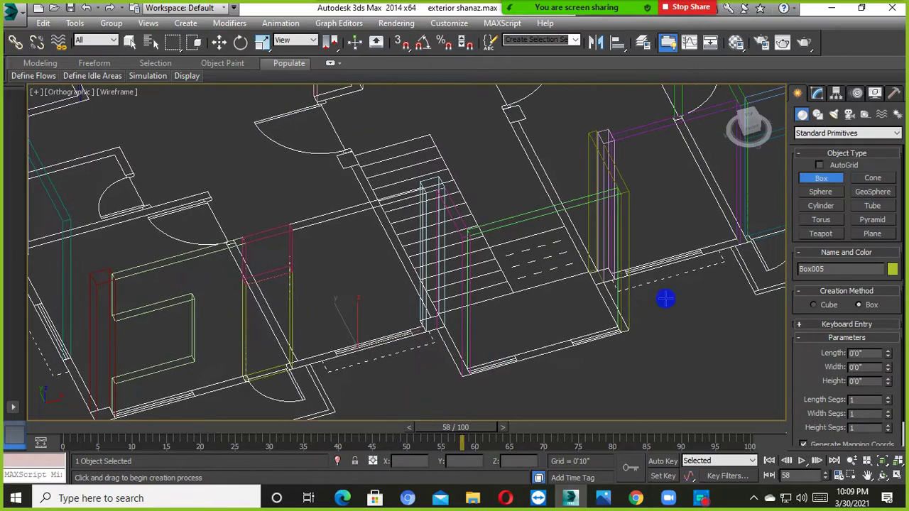
alt+middle_drag(371, 349, 361, 369)
scroll(361, 368, up, 5)
middle_drag(339, 340, 236, 360)
scroll(235, 359, up, 4)
key(s)
drag(222, 332, 512, 353)
drag(661, 270, 675, 260)
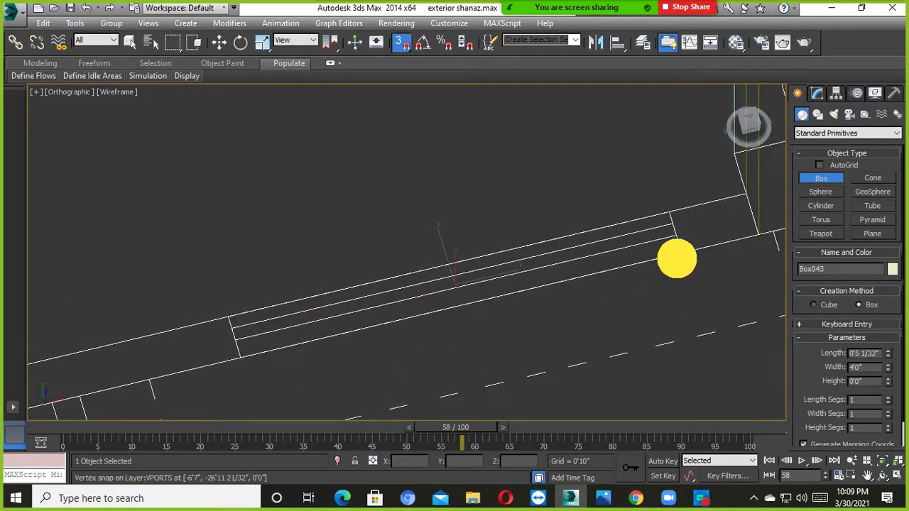
Step: Give the new window box a height of 4'6" and display the viewport in Shaded mode
click(660, 145)
key(F3)
scroll(621, 149, down, 4)
mouse_move(620, 140)
alt+middle_down()
mouse_move(630, 78)
mouse_move(574, 187)
alt+middle_up()
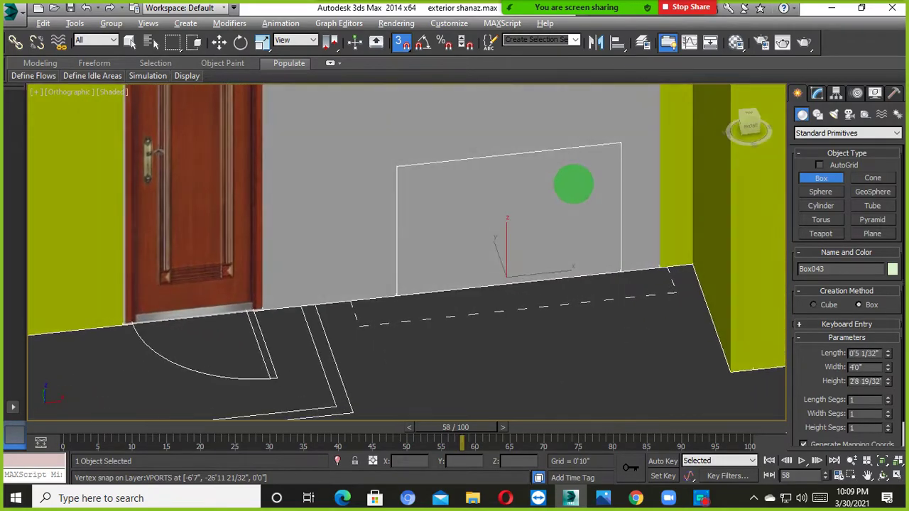
alt+middle_drag(601, 112, 556, 217)
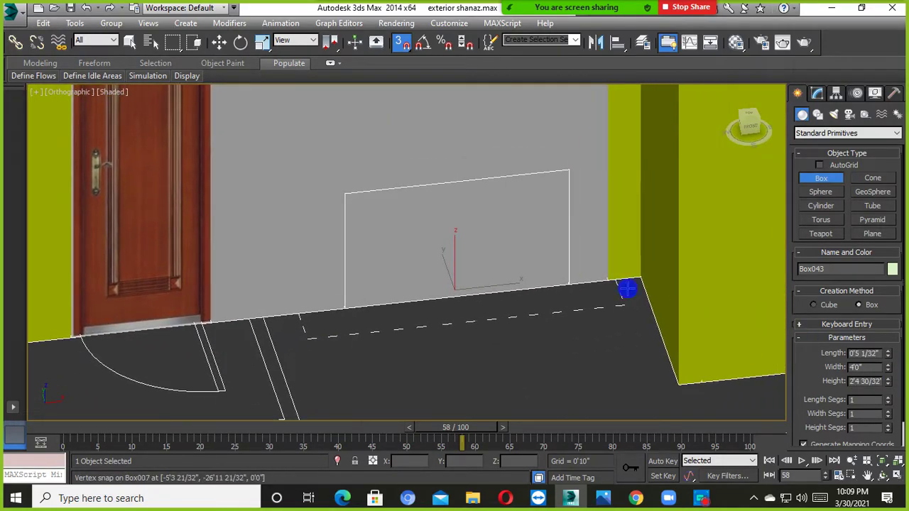
scroll(456, 190, down, 5)
middle_drag(467, 193, 516, 246)
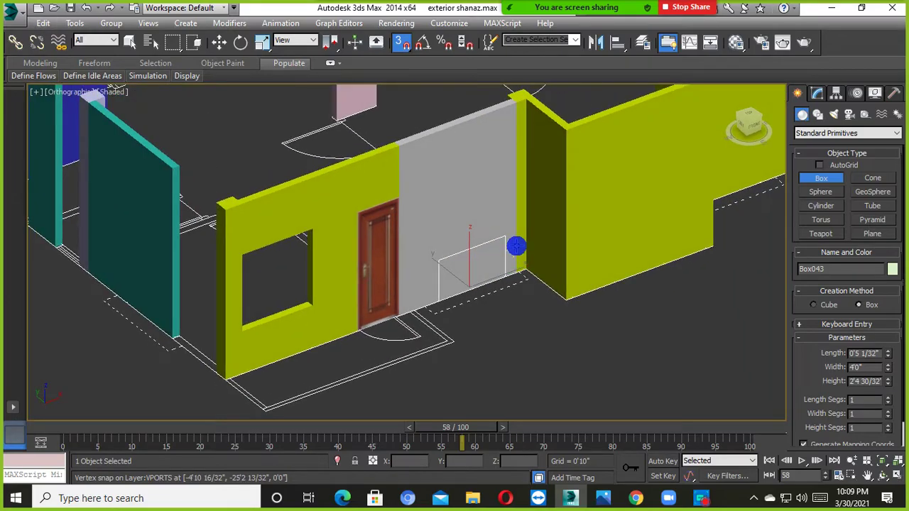
double_click(866, 381)
key(BackSpace)
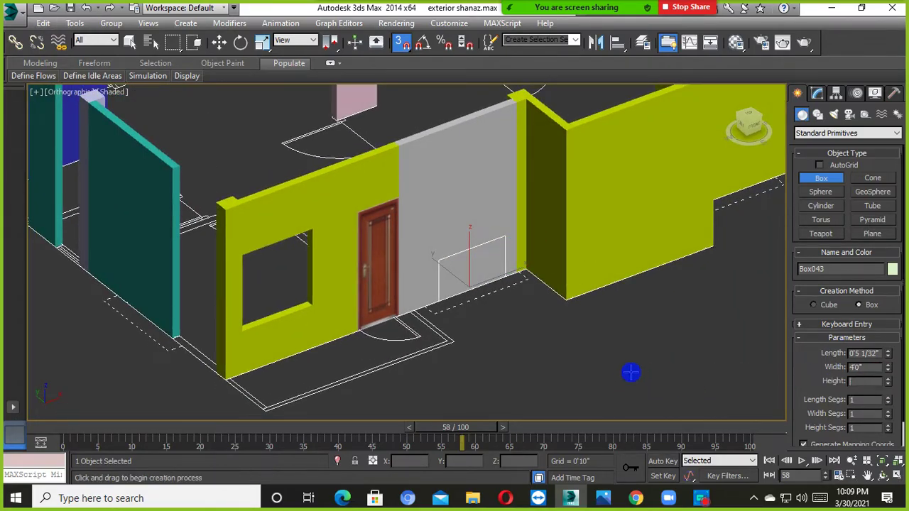
key(Return)
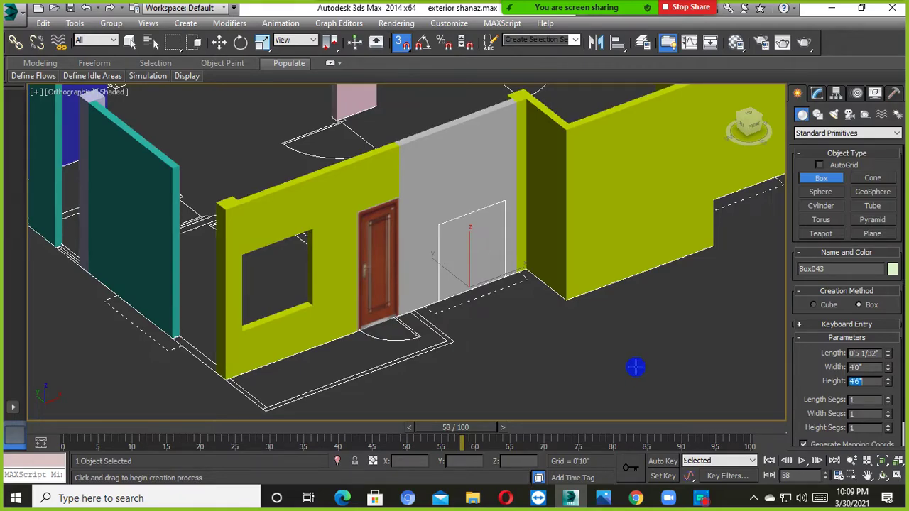
Step: Turn off snapping and increase the window box's length to 3'6 9/32" so it passes through the gray wall
alt+middle_drag(513, 297, 472, 323)
click(401, 42)
click(218, 41)
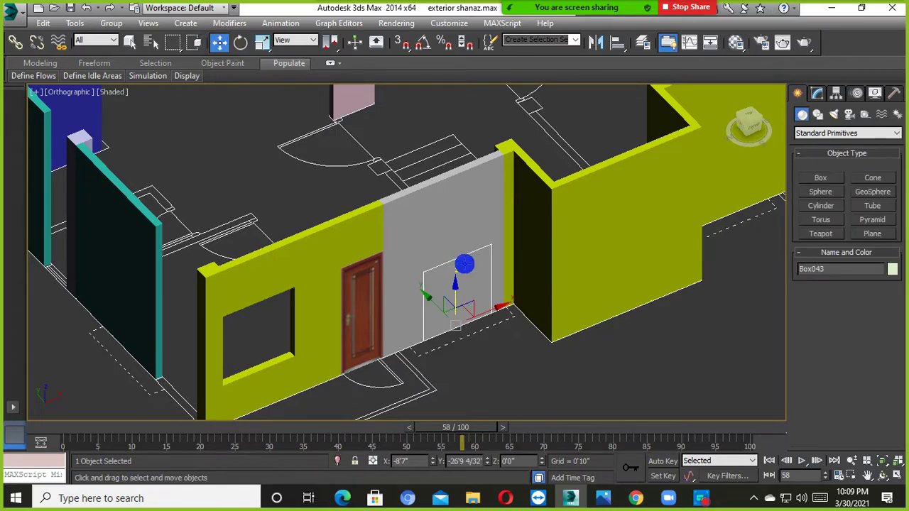
scroll(453, 292, up, 3)
scroll(450, 294, down, 2)
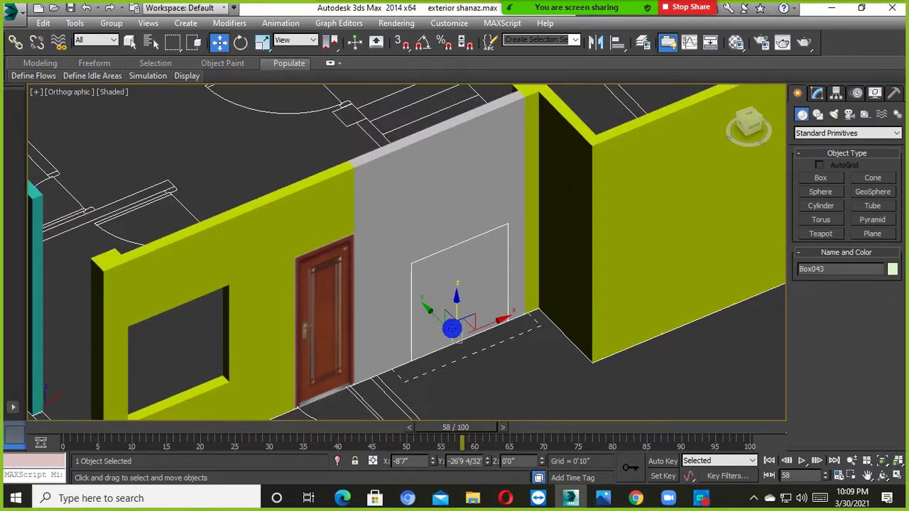
click(817, 93)
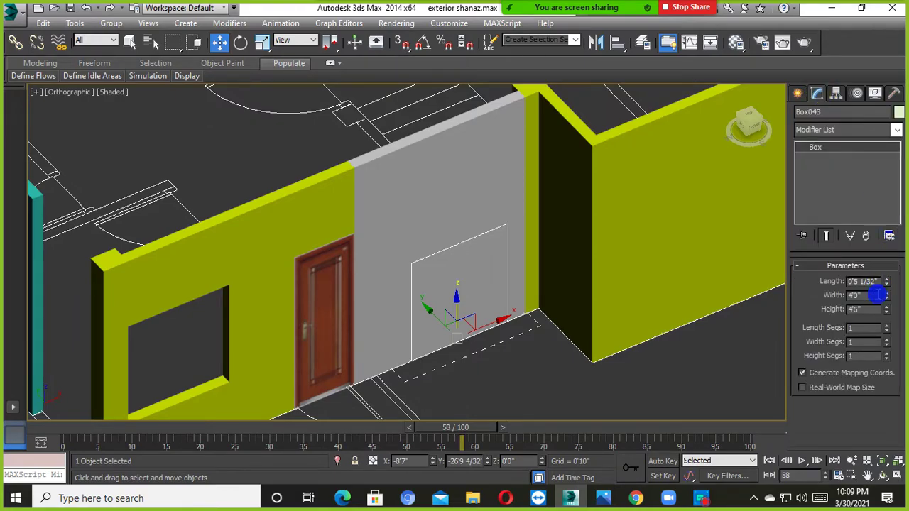
drag(888, 282, 893, 32)
drag(887, 282, 900, 229)
Step: Examine the thickened window box from several distances against the gray wall, the wooden door and the neighbouring window opening
alt+middle_drag(540, 291, 476, 267)
scroll(477, 305, down, 3)
click(479, 341)
click(464, 225)
scroll(472, 270, up, 4)
click(483, 309)
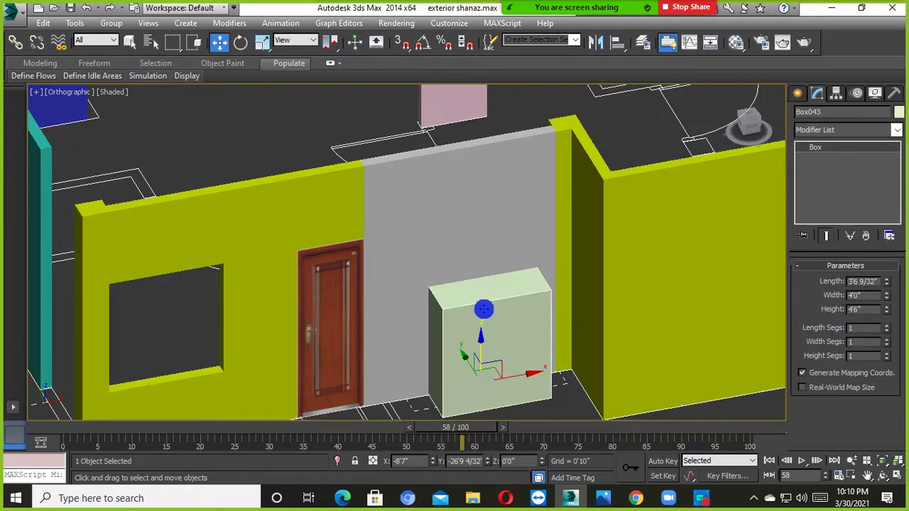
scroll(489, 310, down, 2)
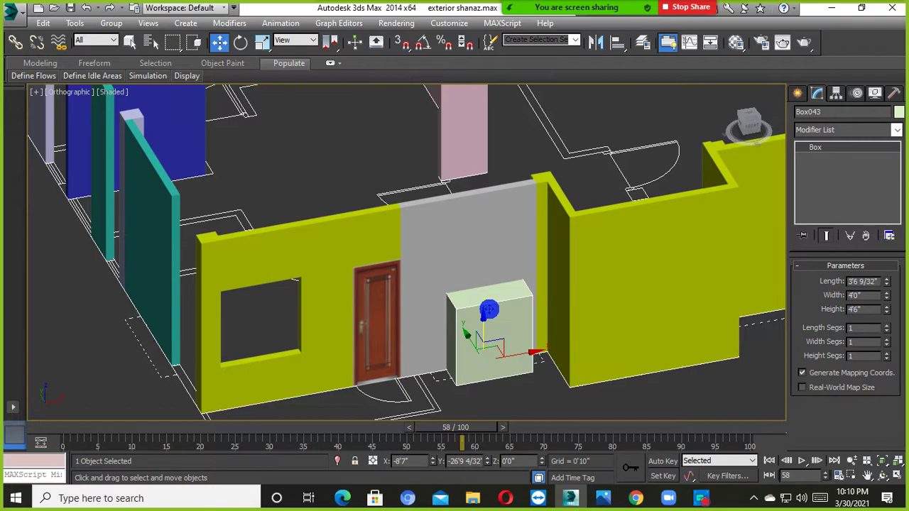
scroll(489, 310, down, 4)
click(505, 346)
scroll(499, 338, up, 4)
click(471, 297)
alt+middle_drag(473, 296, 497, 307)
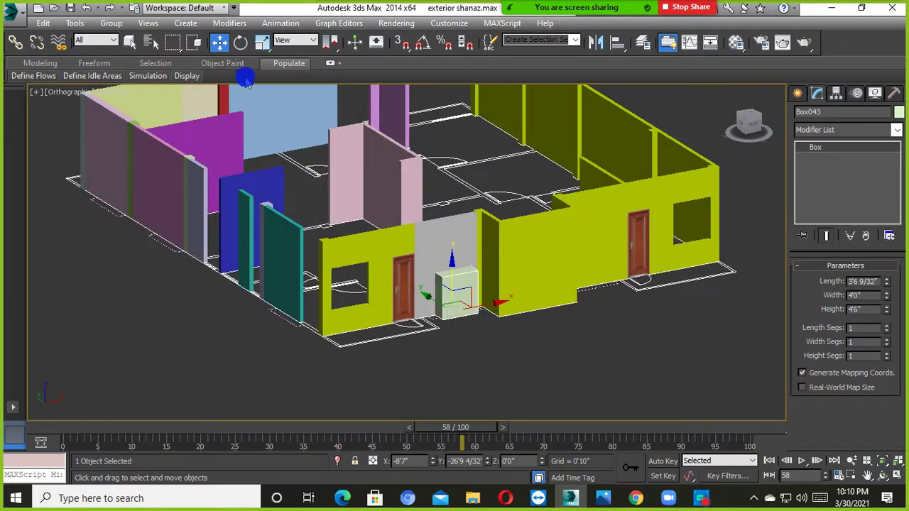
Step: Raise the window box above the floor with a relative Z offset of 30, and deselect it
right_click(219, 43)
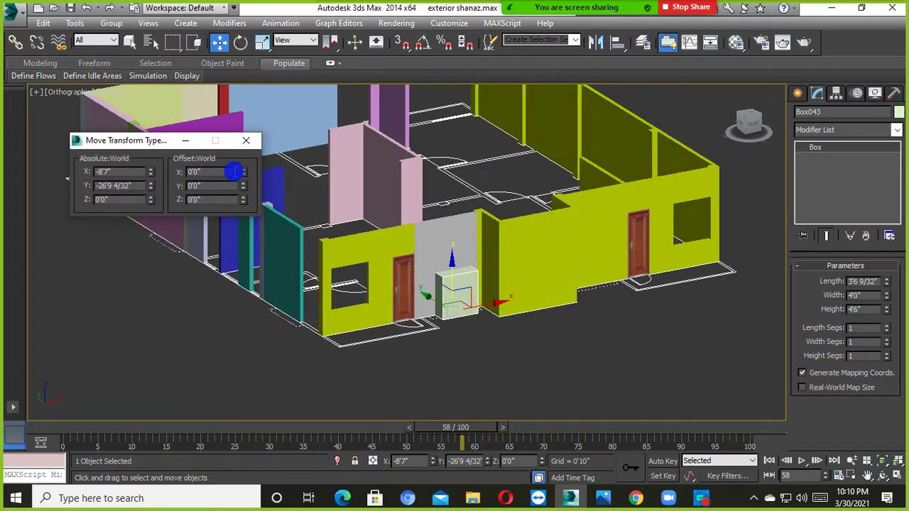
click(246, 141)
click(481, 323)
click(465, 297)
scroll(456, 307, up, 5)
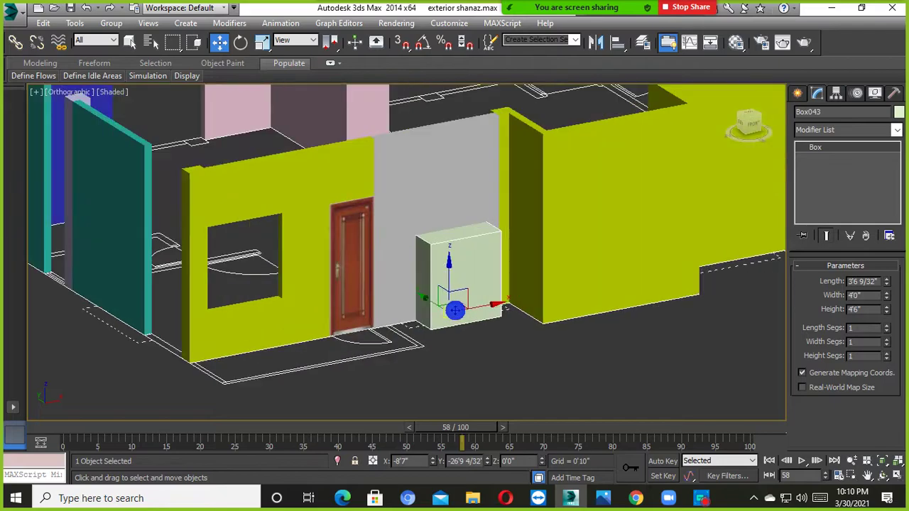
right_click(219, 43)
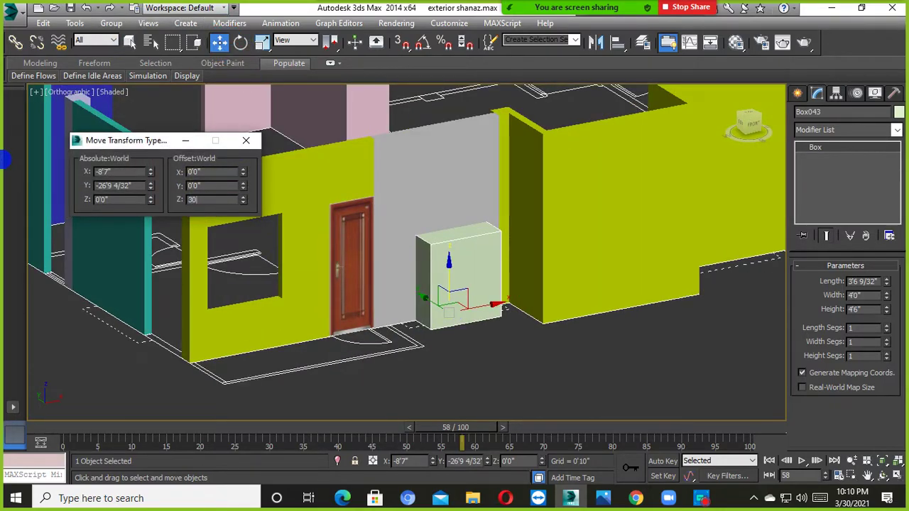
text(30)
key(Return)
click(246, 139)
alt+middle_drag(469, 274, 473, 339)
mouse_move(455, 230)
alt+middle_down()
mouse_move(492, 182)
mouse_move(524, 262)
mouse_move(465, 239)
alt+middle_up()
click(489, 302)
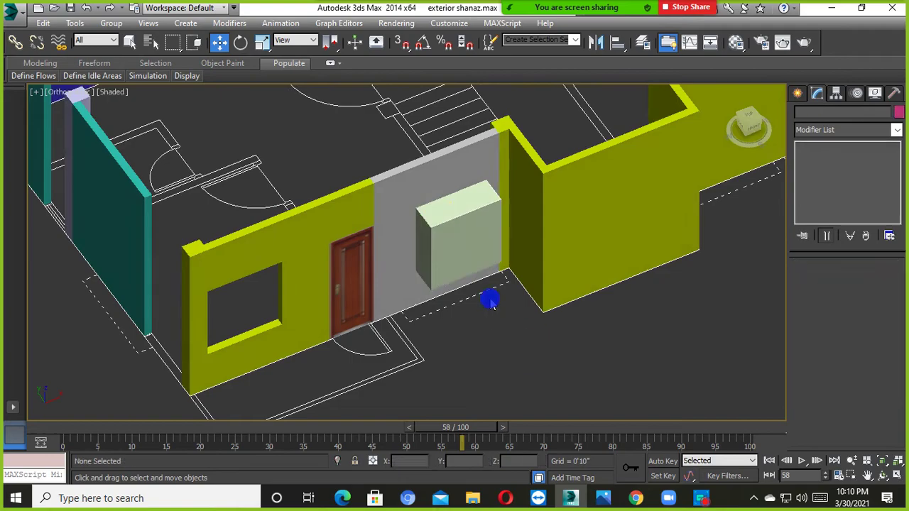
Step: Select the gray front wall behind the window box, undoing any accidental change to it
alt+middle_drag(475, 280, 426, 249)
click(384, 187)
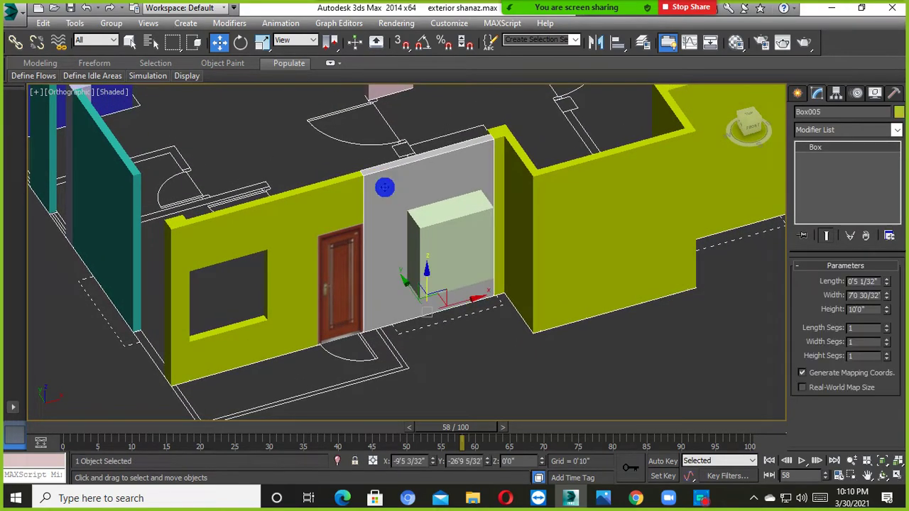
drag(407, 287, 382, 223)
key(ctrl+z)
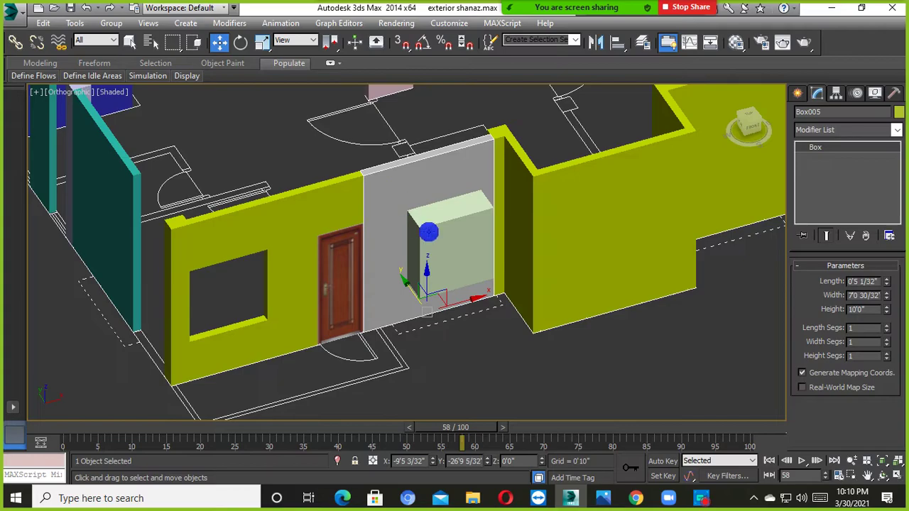
Step: Cut the window opening in the gray front wall by subtracting the pale green box with ProBoolean
click(800, 93)
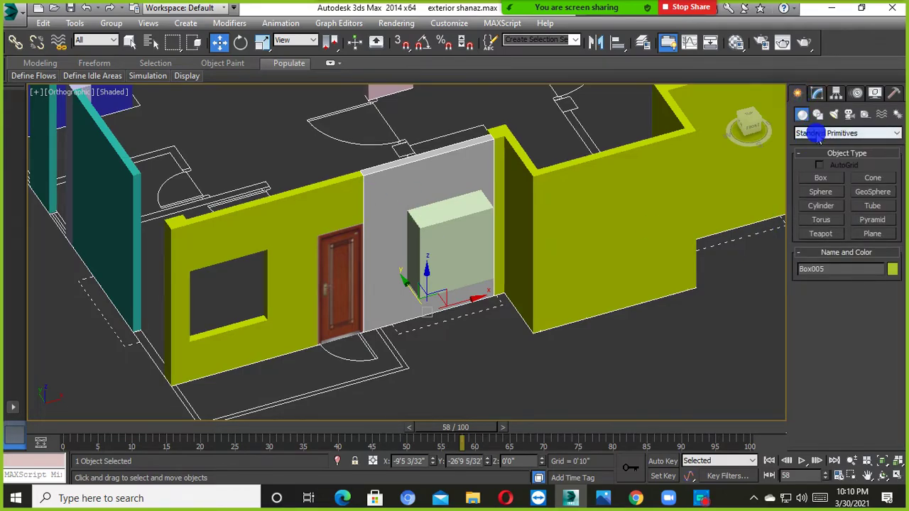
click(854, 133)
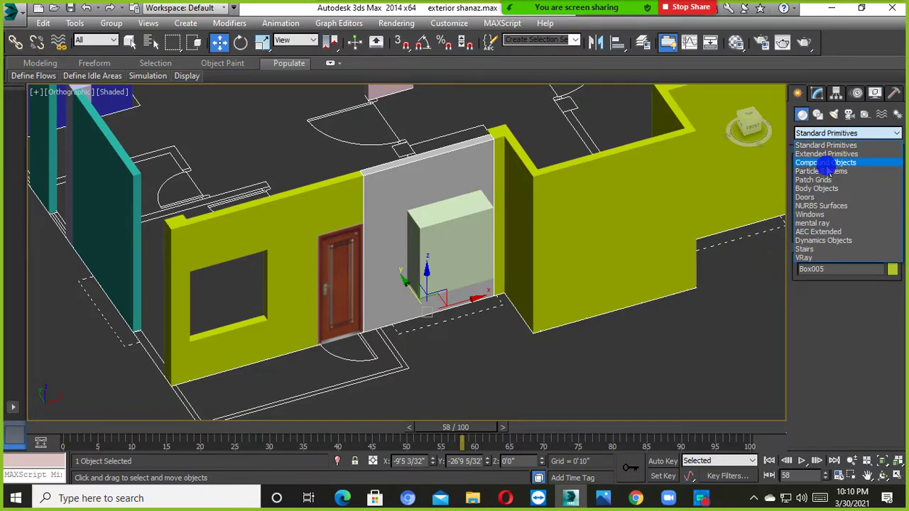
click(828, 164)
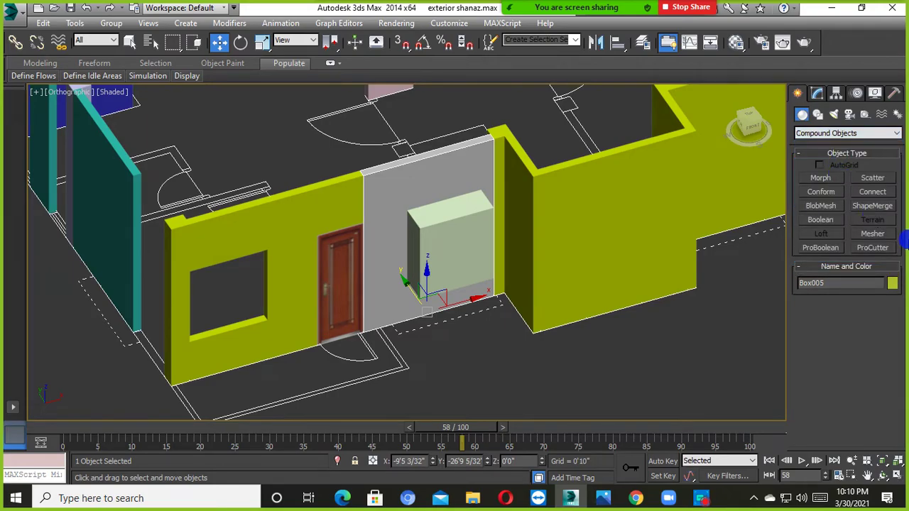
click(810, 247)
scroll(462, 280, up, 2)
middle_drag(483, 277, 378, 272)
scroll(387, 266, down, 2)
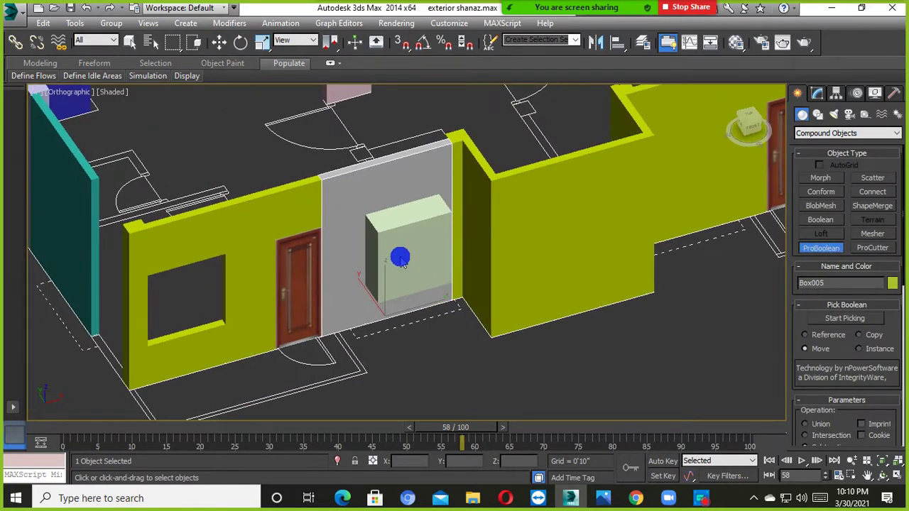
click(847, 319)
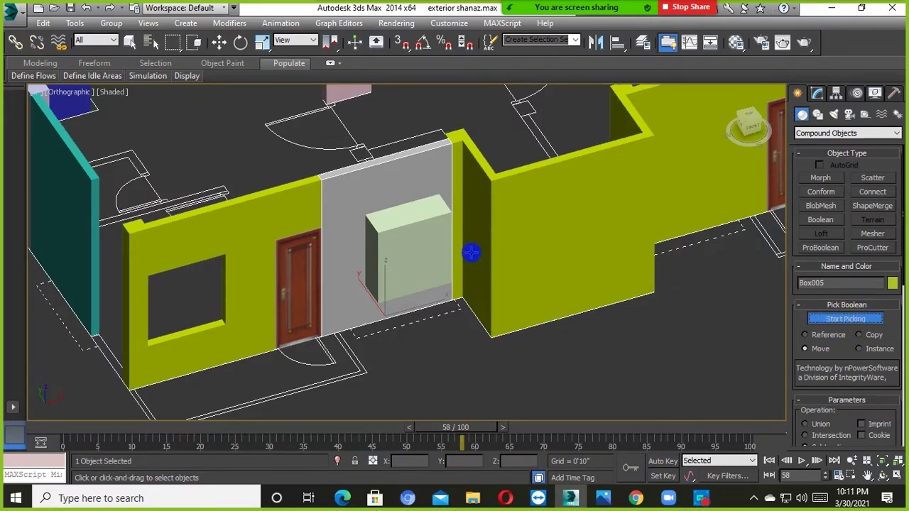
scroll(424, 264, up, 3)
scroll(390, 234, down, 5)
alt+middle_drag(391, 234, 386, 213)
scroll(374, 241, up, 5)
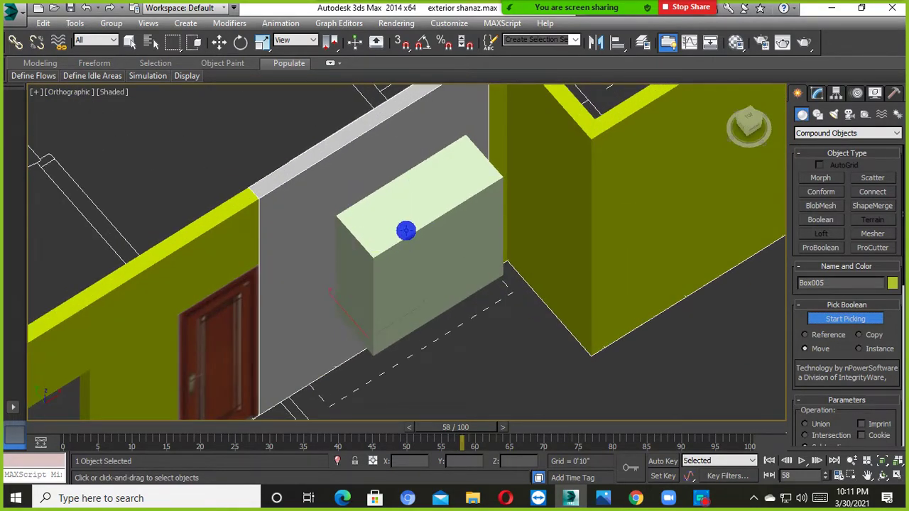
click(406, 231)
alt+middle_drag(410, 233, 415, 186)
key(w)
click(567, 306)
alt+middle_drag(566, 306, 549, 331)
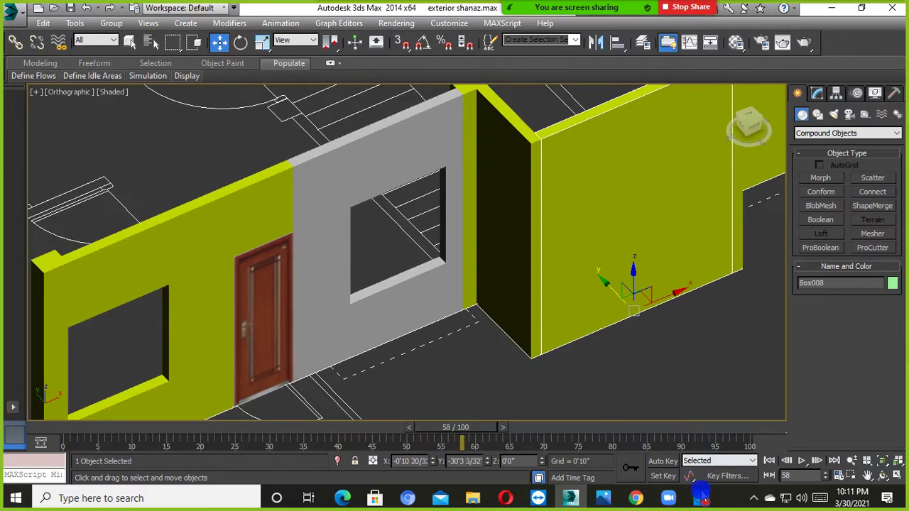
click(700, 493)
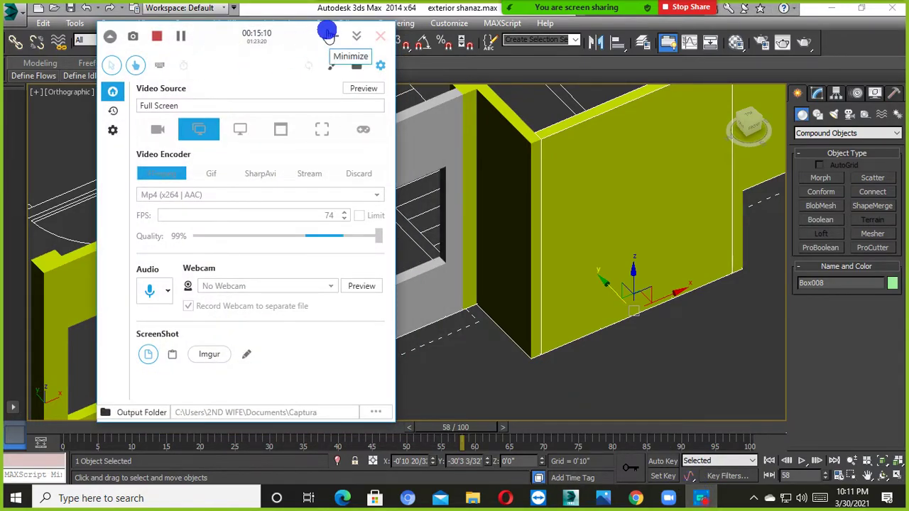
click(145, 288)
click(152, 281)
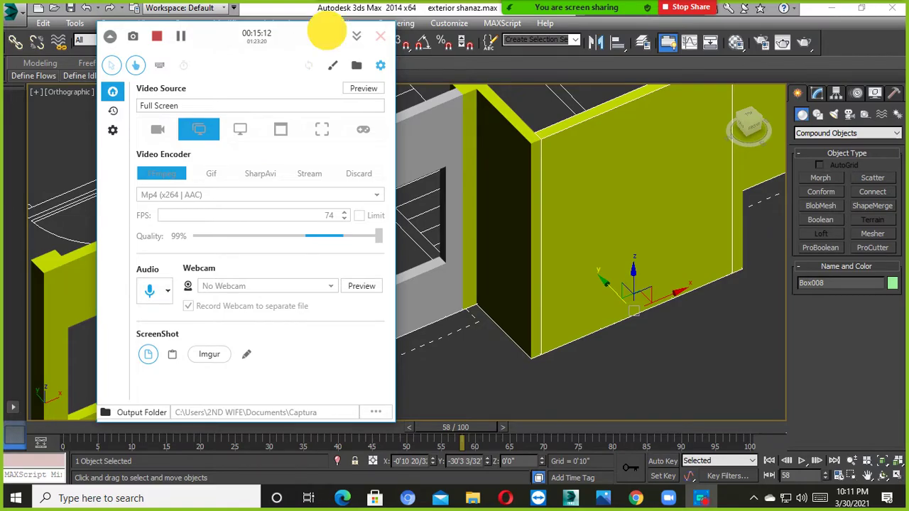
Step: Delete the wooden door from the yellow front wall on the far side of the projecting stair block
click(548, 254)
alt+middle_drag(548, 254, 480, 325)
click(466, 263)
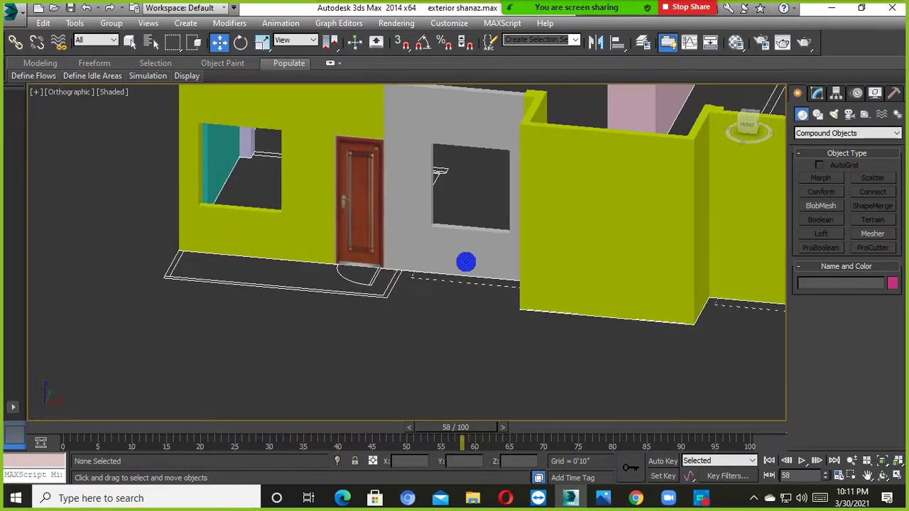
click(466, 263)
alt+middle_drag(442, 233, 513, 211)
click(513, 211)
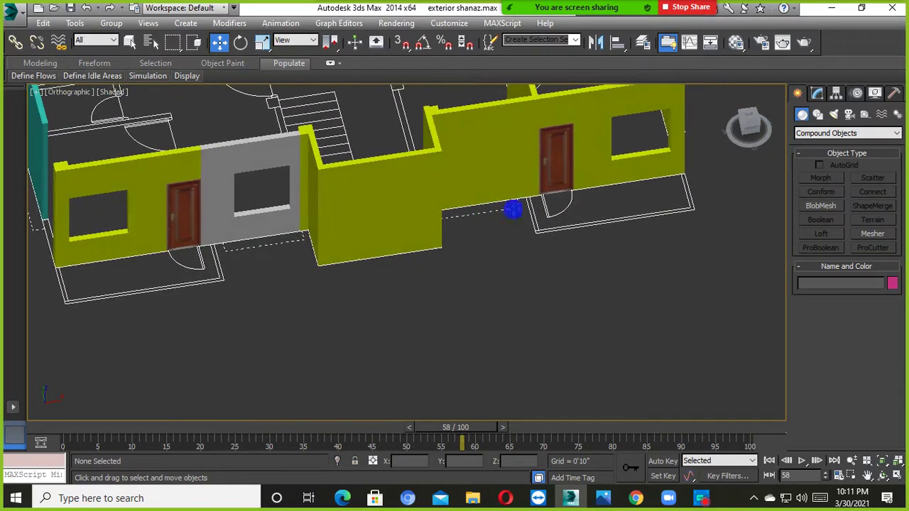
click(557, 158)
alt+middle_drag(560, 157, 542, 259)
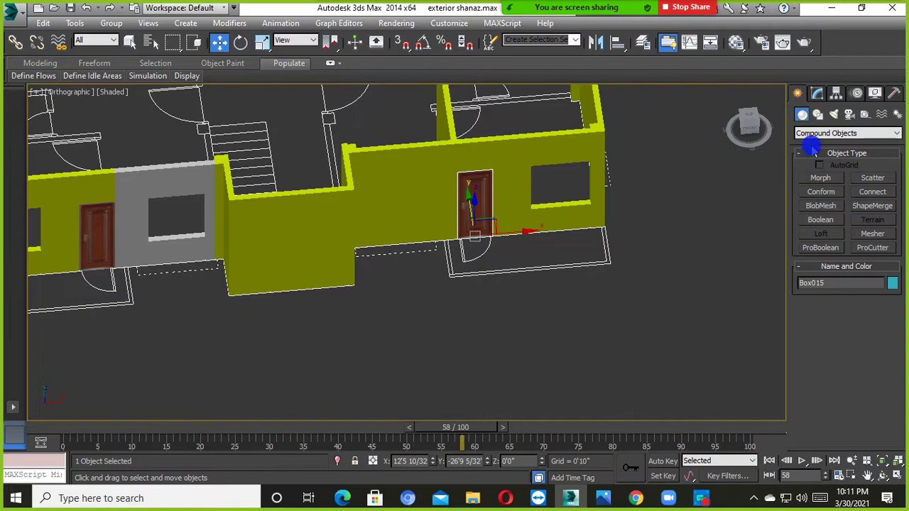
key(Delete)
Step: Draw a snapped box filling the empty doorway in the yellow front wall, about 5" long, 2'6" wide and 7' high
scroll(513, 227, up, 4)
click(509, 221)
alt+middle_drag(510, 221, 466, 249)
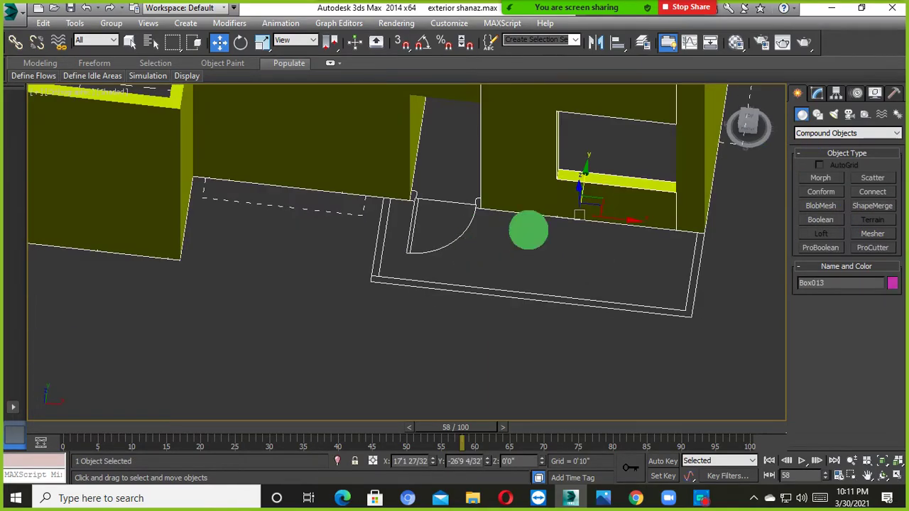
middle_drag(530, 232, 531, 258)
click(894, 133)
click(832, 146)
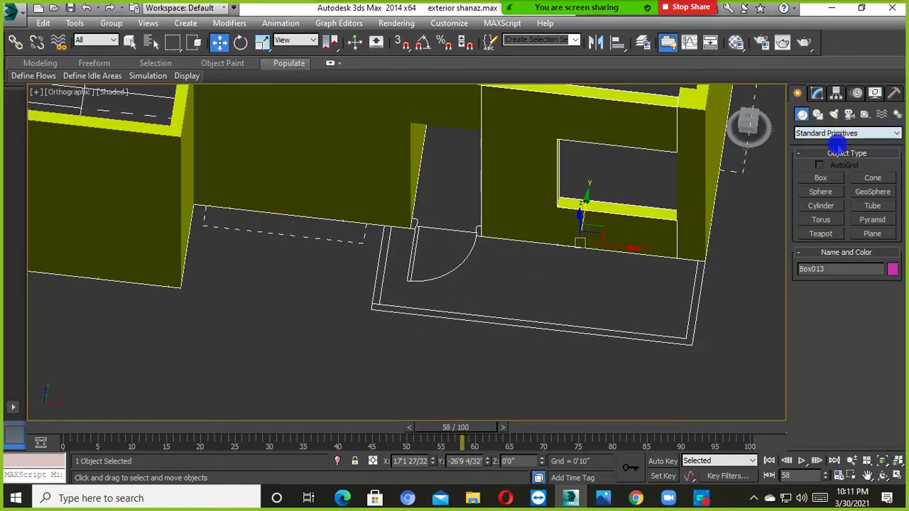
click(820, 178)
middle_drag(436, 303, 396, 327)
scroll(410, 294, up, 5)
alt+middle_drag(410, 294, 406, 322)
alt+middle_drag(350, 365, 349, 353)
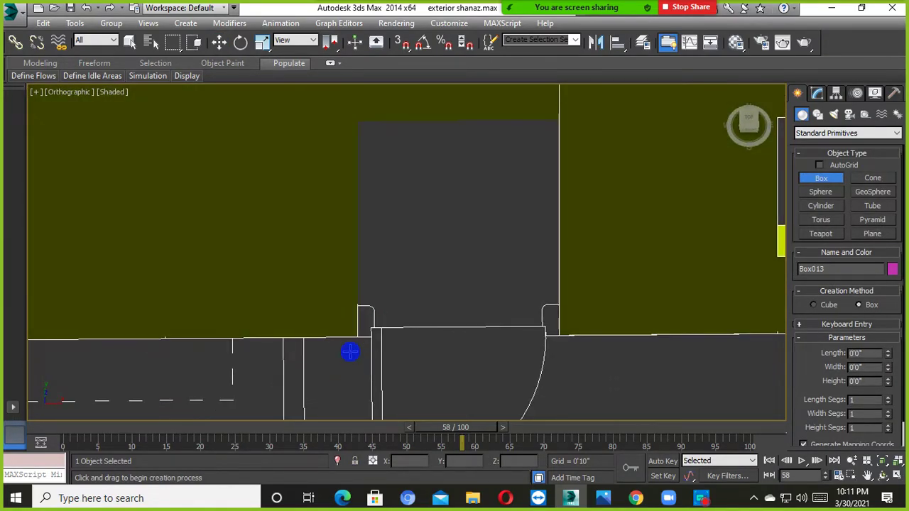
key(s)
drag(348, 340, 568, 304)
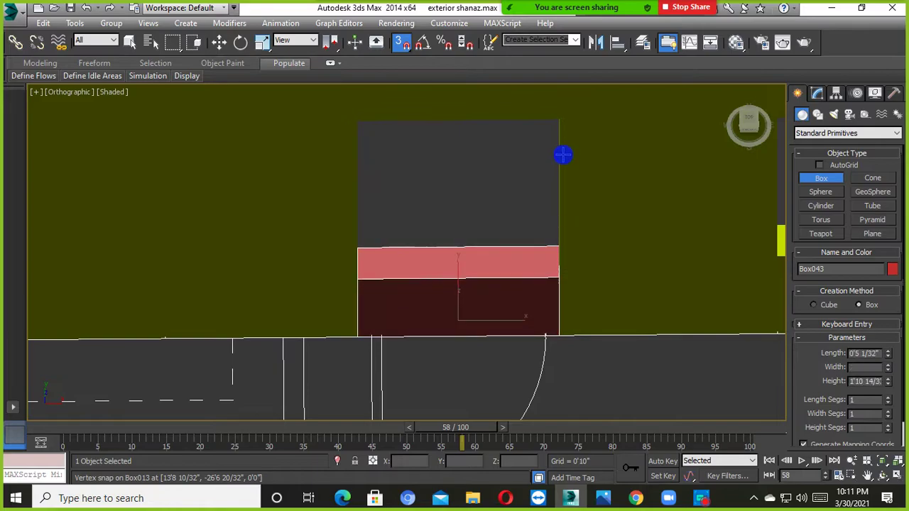
click(558, 120)
alt+middle_drag(558, 120, 504, 158)
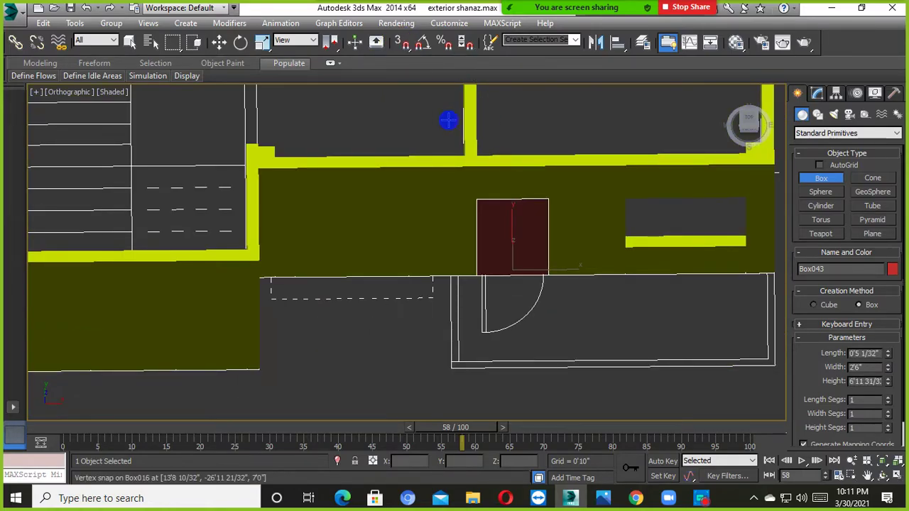
key(w)
Step: Open the Material Editor and place its window so the new door box remains in view
click(736, 42)
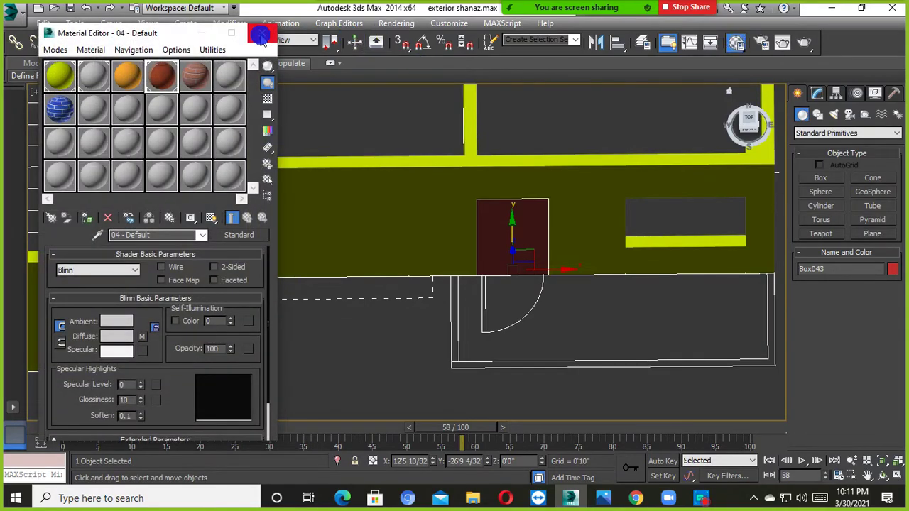
click(260, 36)
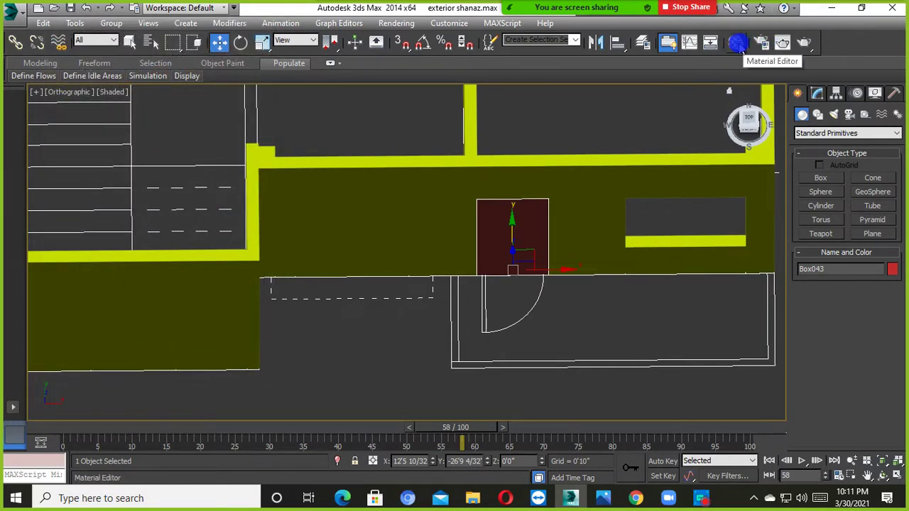
click(738, 40)
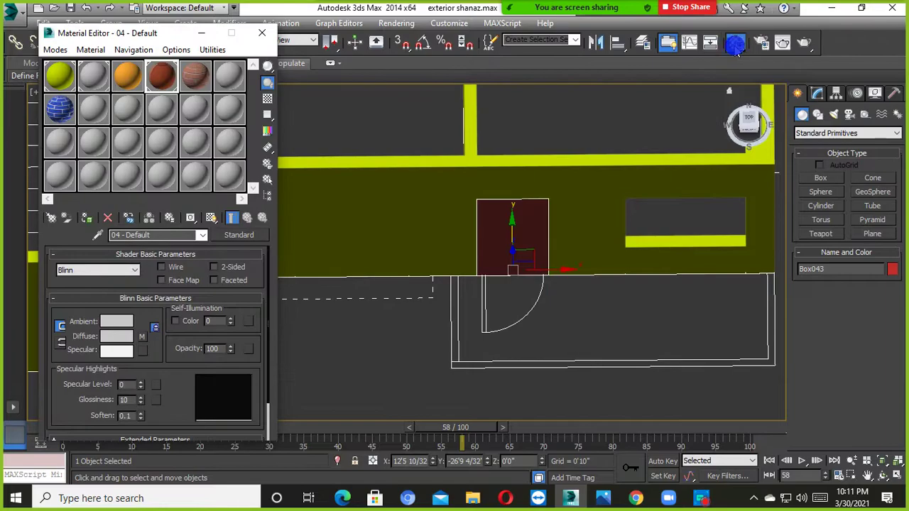
click(262, 33)
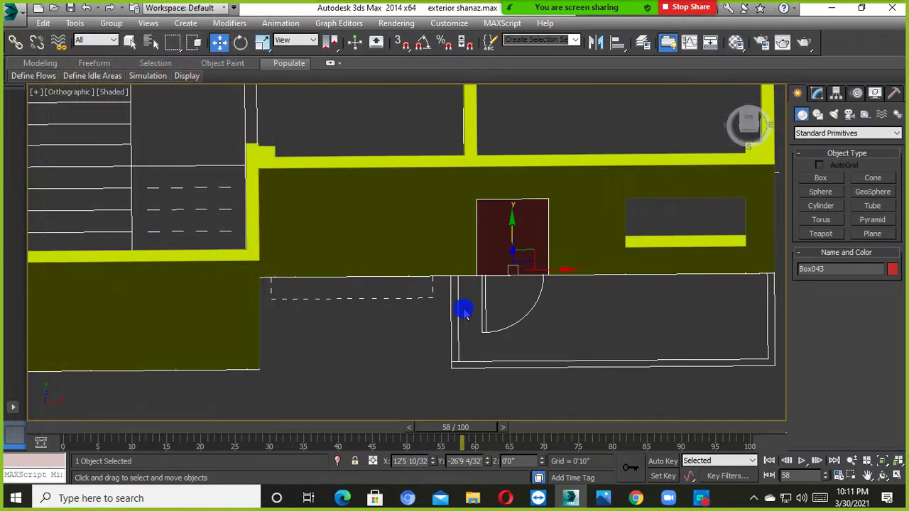
key(m)
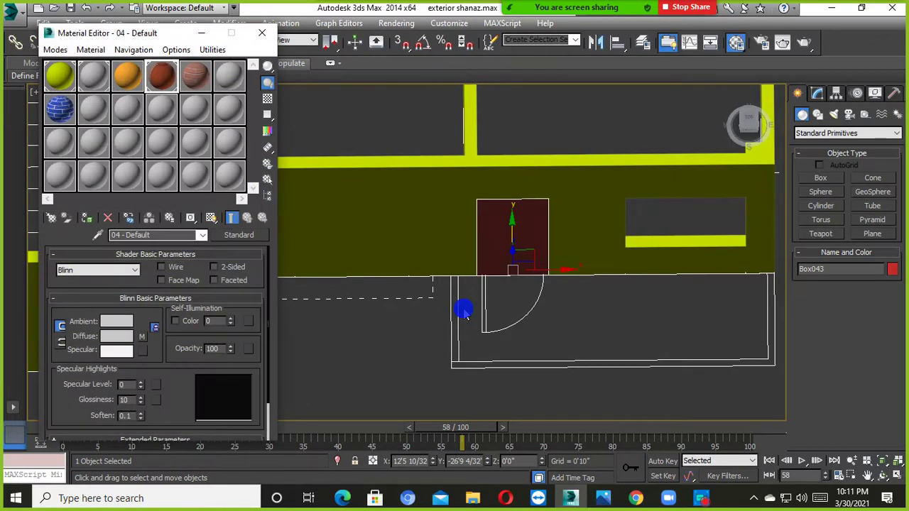
key(m)
key(m)
drag(125, 34, 203, 33)
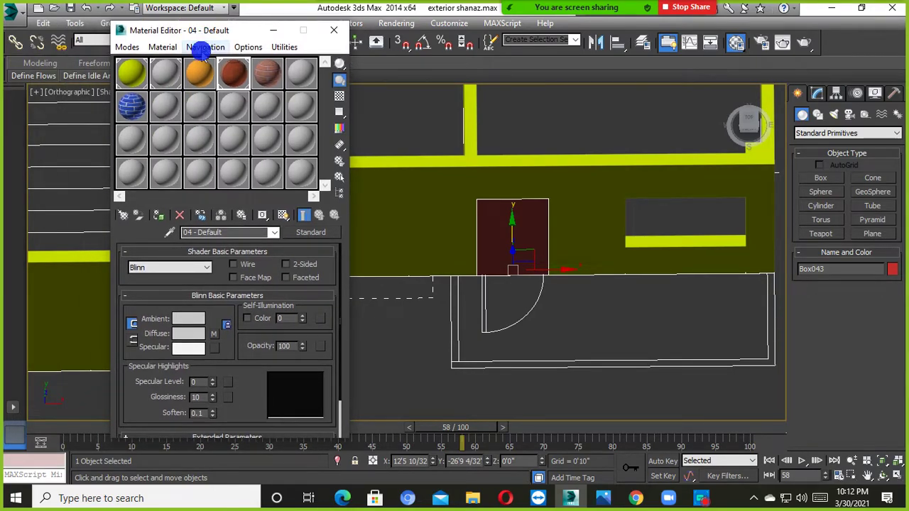
Step: Pick the blank 08 - Default material sample and try to apply it to the red door box
click(162, 108)
drag(214, 122, 494, 239)
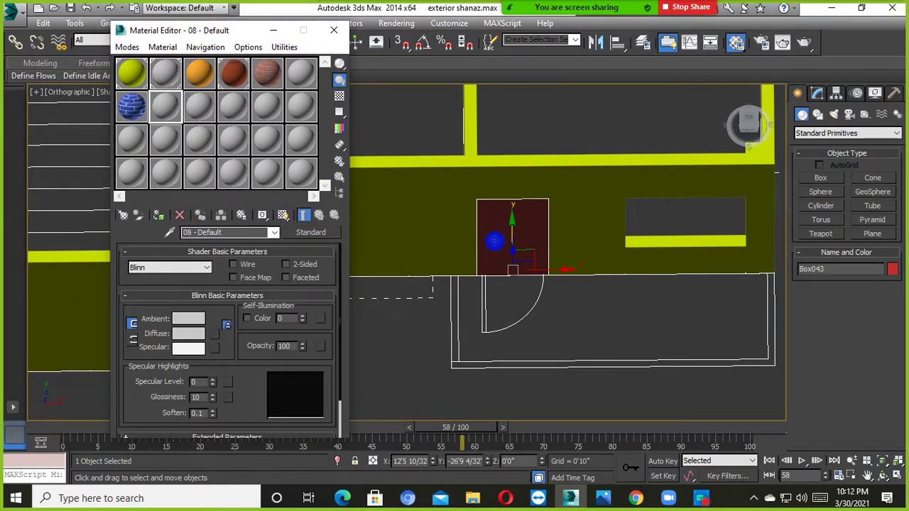
scroll(496, 256, down, 5)
scroll(518, 240, up, 3)
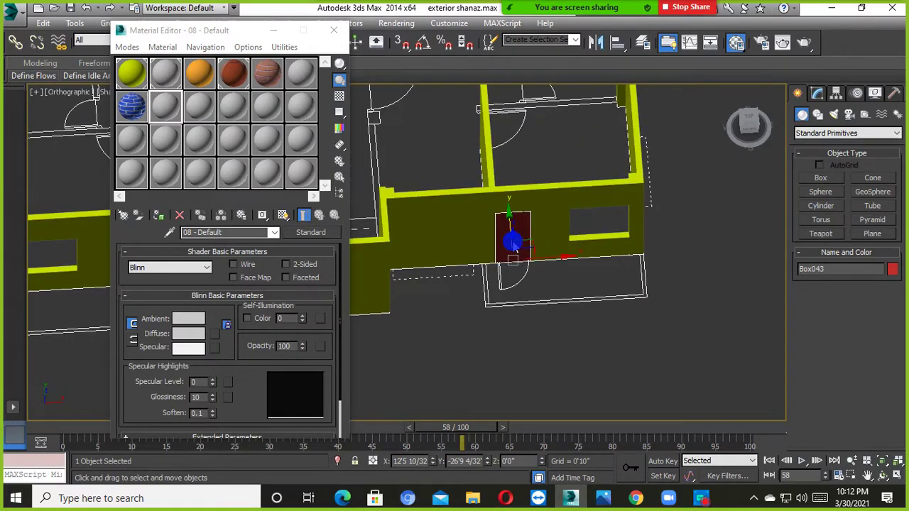
scroll(553, 284, down, 4)
middle_drag(589, 292, 649, 318)
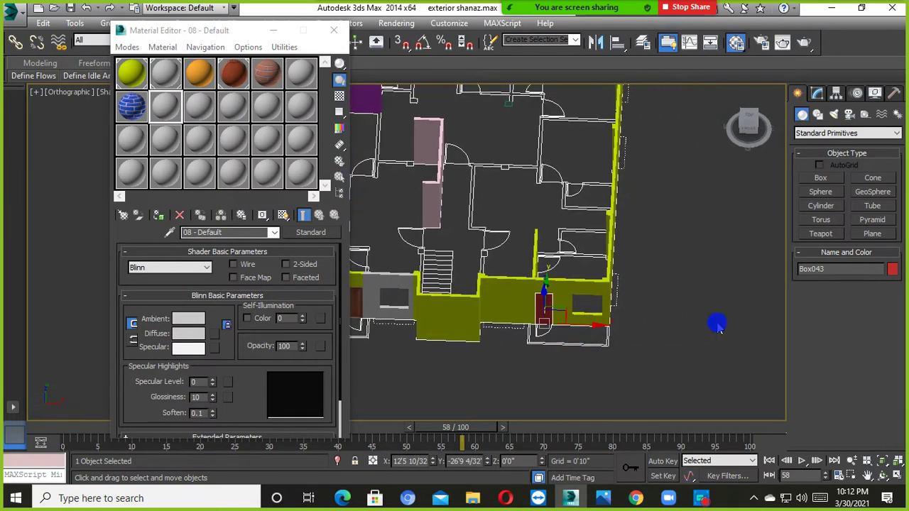
click(571, 335)
scroll(537, 304, up, 5)
click(536, 304)
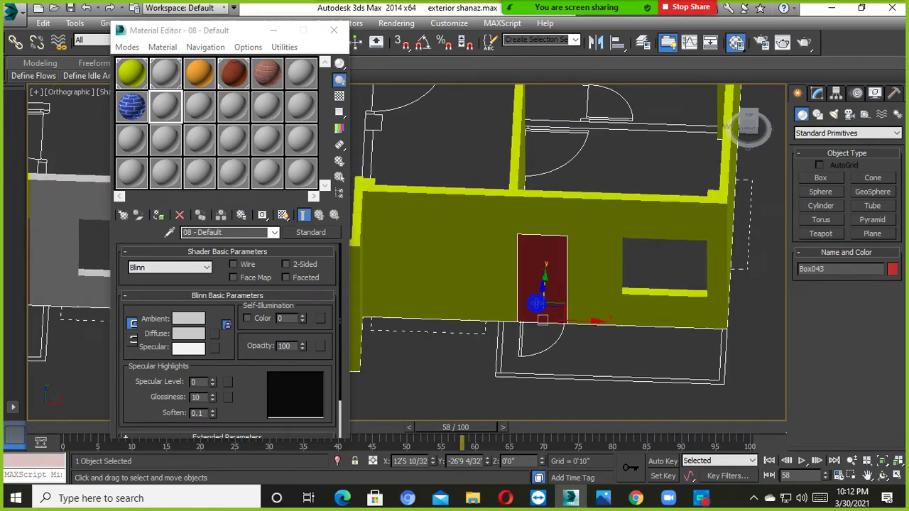
scroll(536, 304, down, 3)
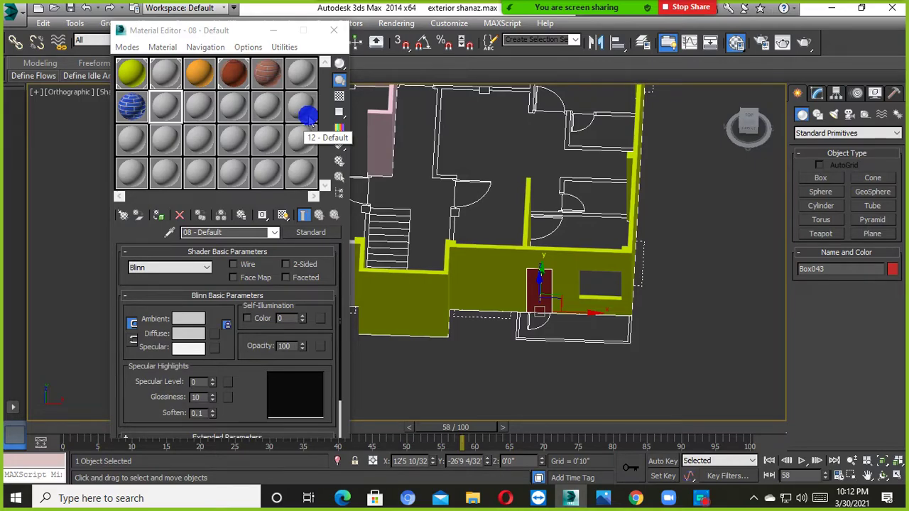
click(335, 29)
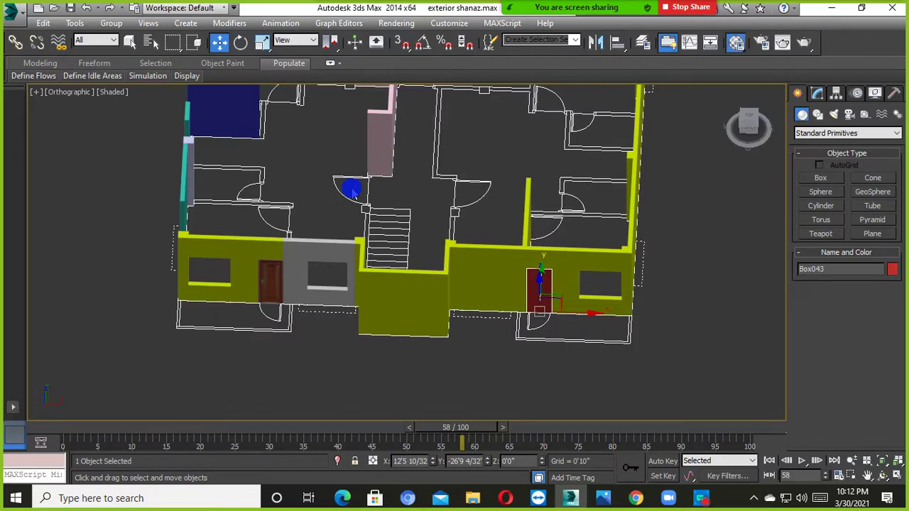
key(m)
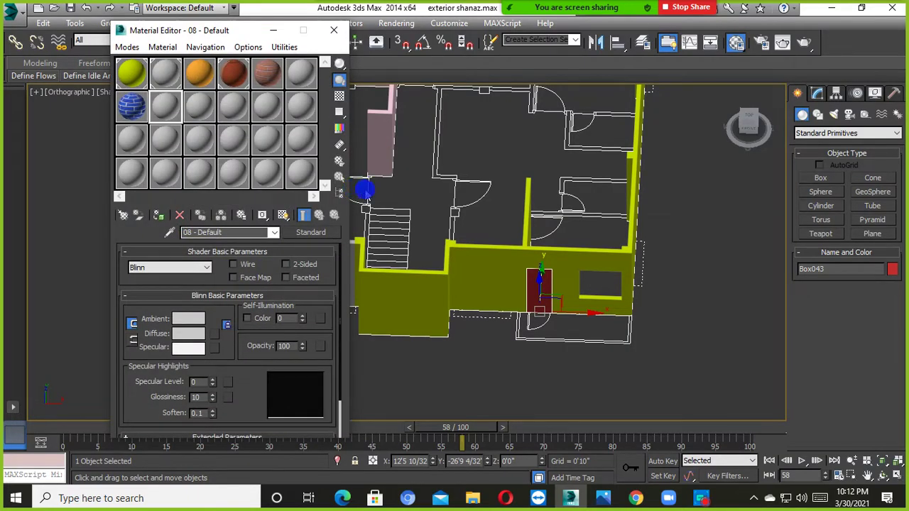
click(706, 315)
scroll(544, 284, up, 6)
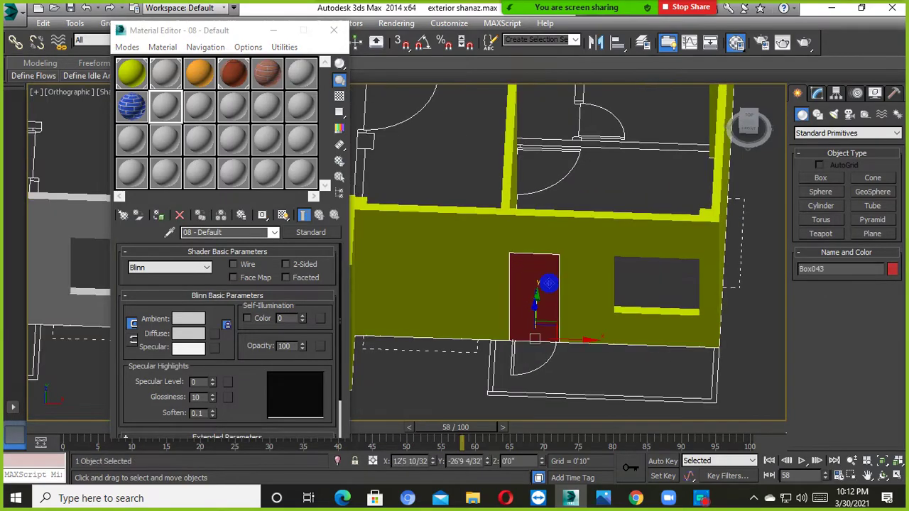
alt+middle_drag(542, 284, 441, 273)
click(633, 276)
alt+middle_drag(633, 276, 578, 288)
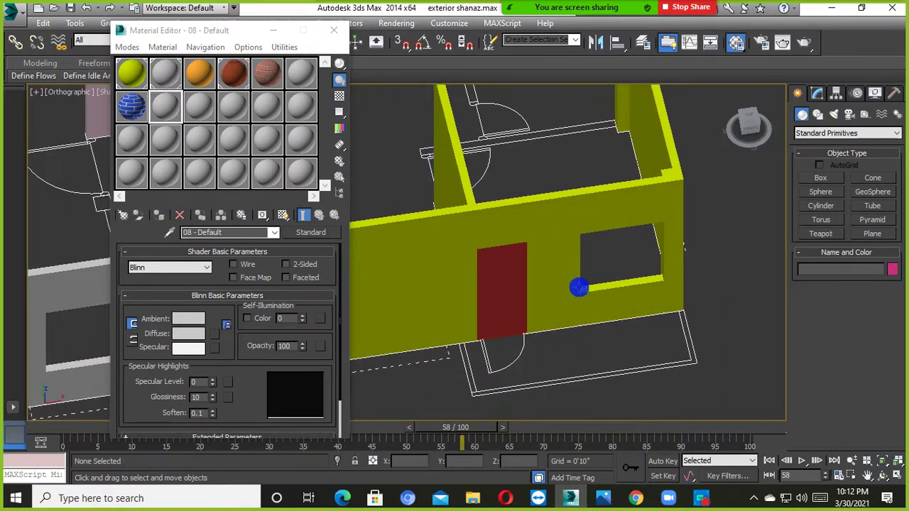
click(505, 277)
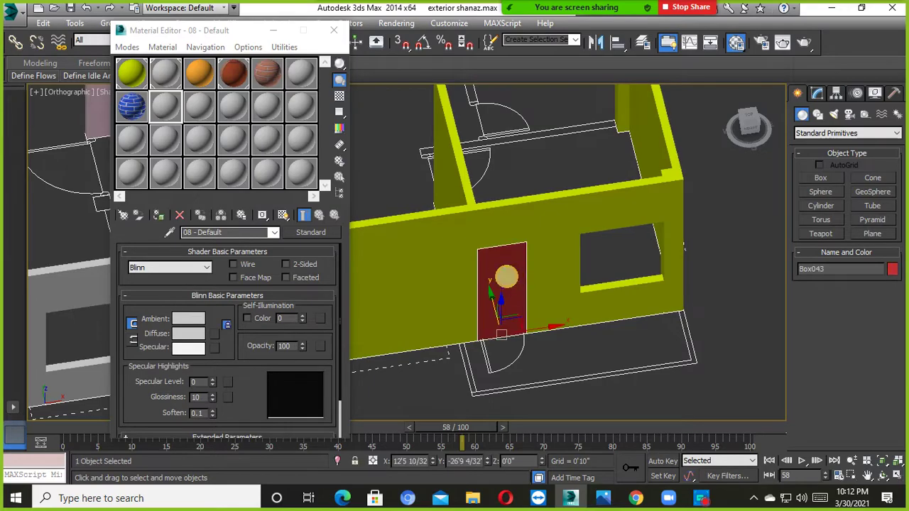
click(761, 240)
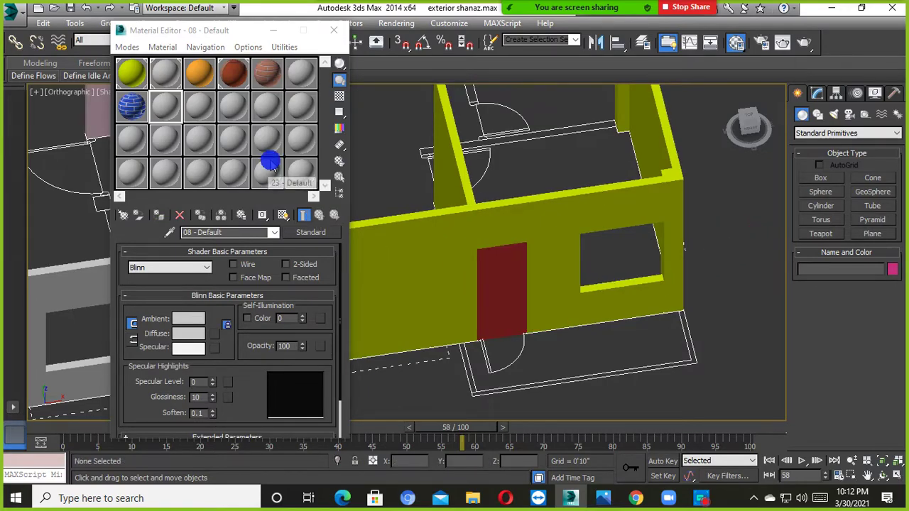
Step: Set the diffuse color of the blank 09 - Default material to bright green (37, 226, 0)
click(193, 103)
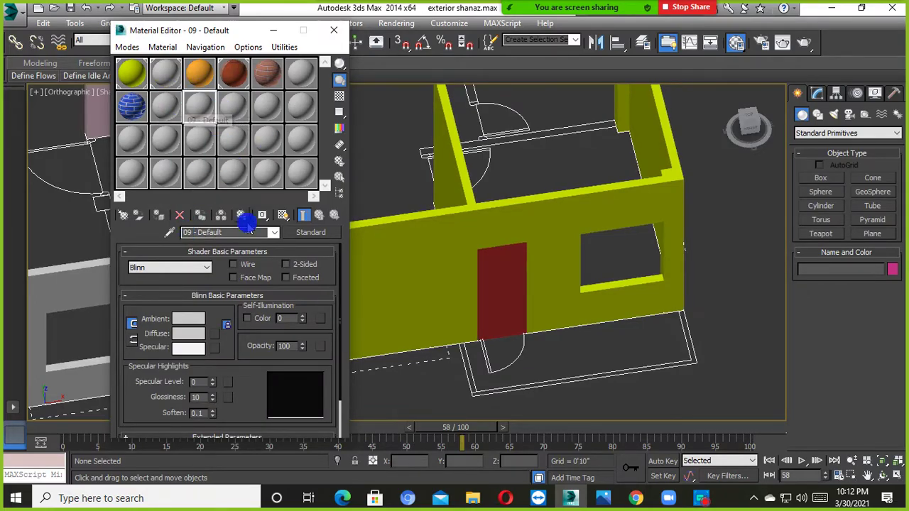
click(186, 334)
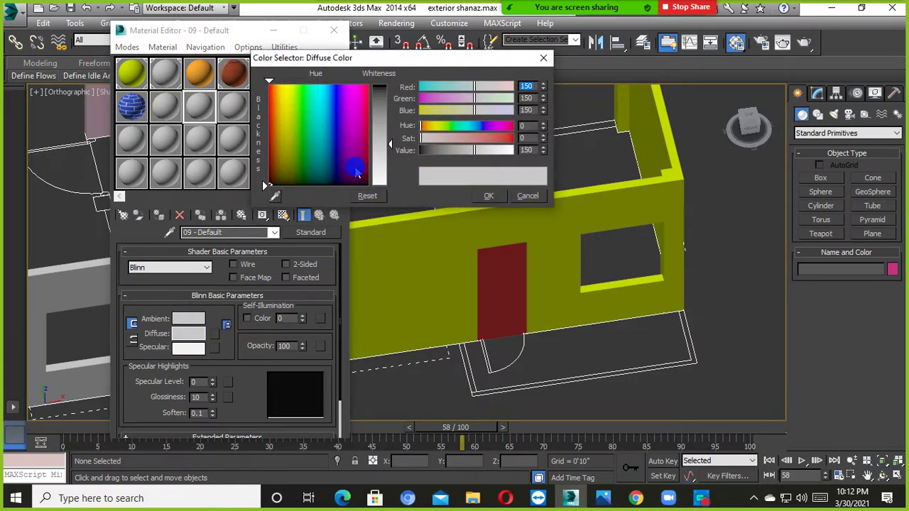
click(300, 96)
drag(389, 144, 389, 85)
click(488, 196)
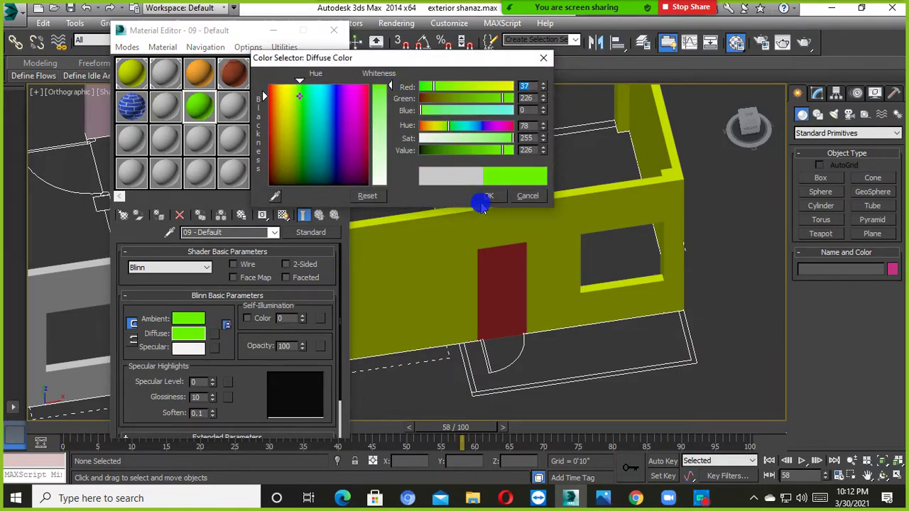
Step: Assign the green 09 - Default material to the red door box in the yellow front wall
click(474, 275)
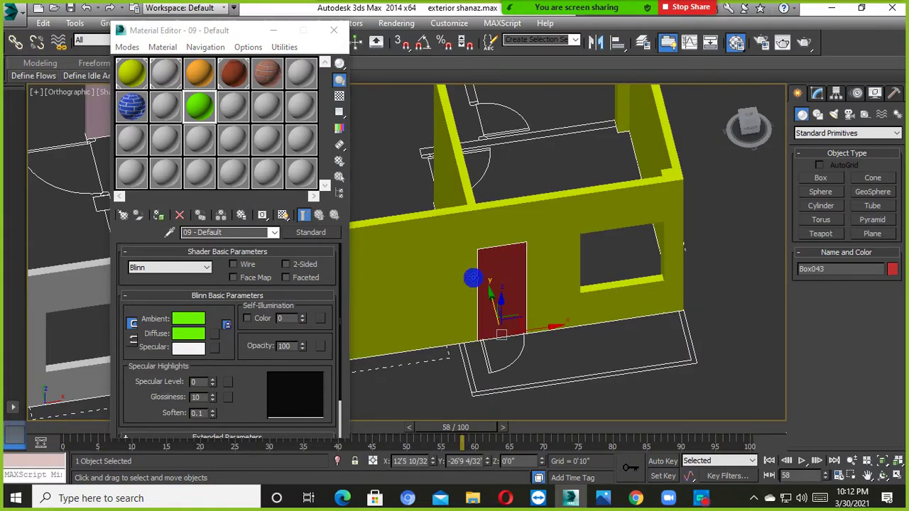
click(157, 216)
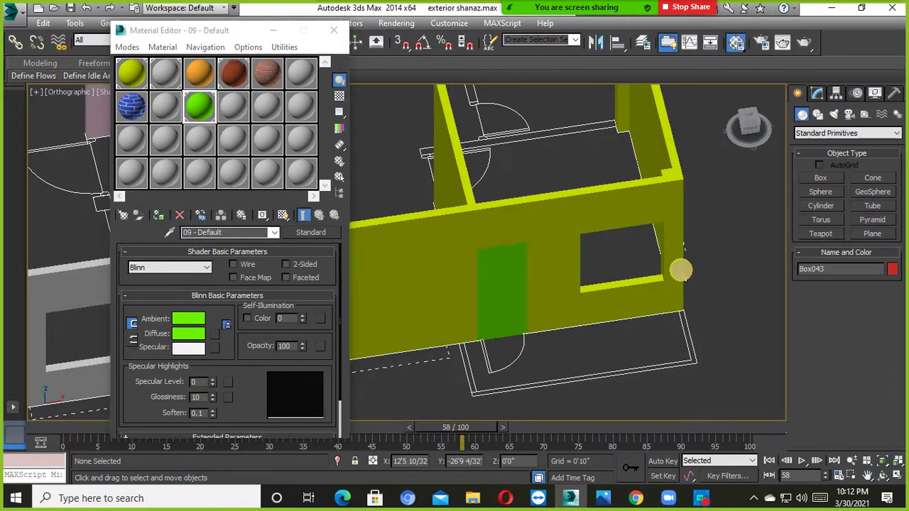
scroll(475, 320, up, 6)
alt+middle_drag(450, 268, 474, 280)
scroll(462, 253, down, 6)
scroll(463, 254, up, 4)
alt+middle_drag(642, 337, 627, 297)
Step: Change the door material's diffuse color to dark red (153, 0, 0) and deselect the door box
click(199, 105)
click(195, 340)
click(324, 86)
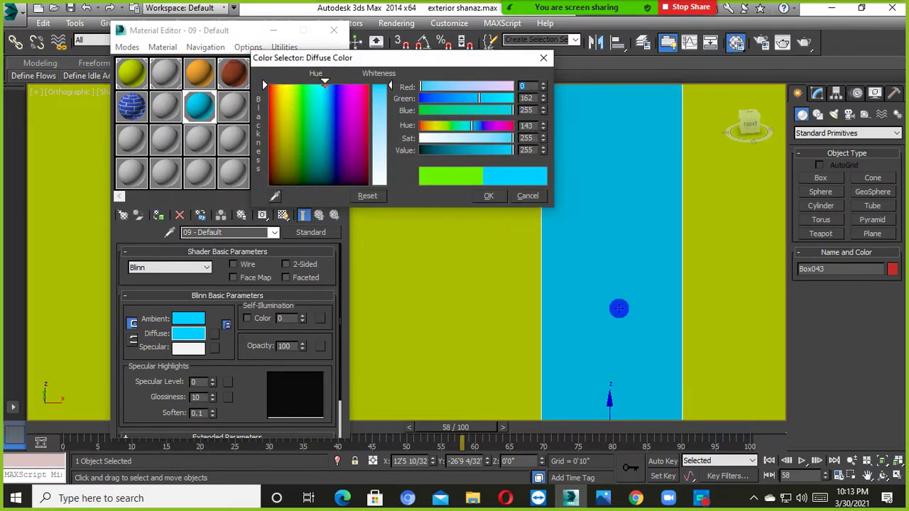
scroll(618, 310, down, 6)
click(268, 126)
click(495, 199)
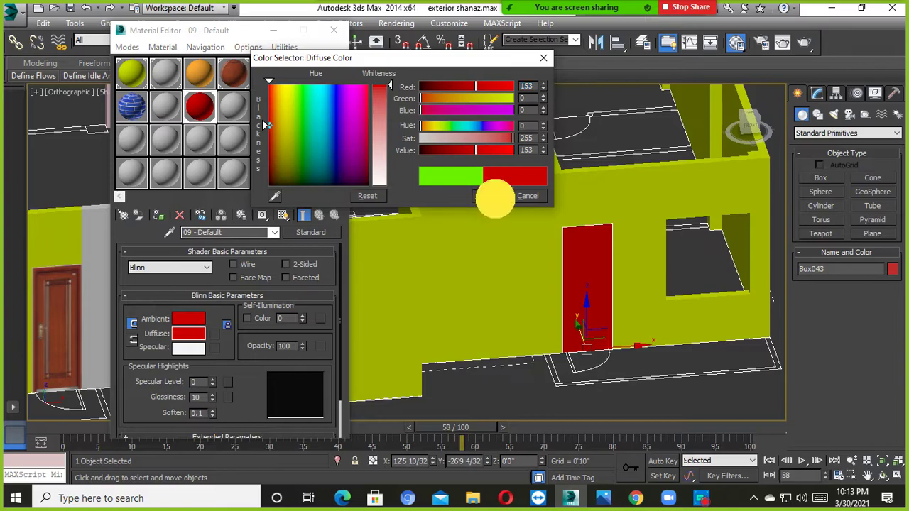
click(609, 141)
middle_drag(598, 285, 566, 282)
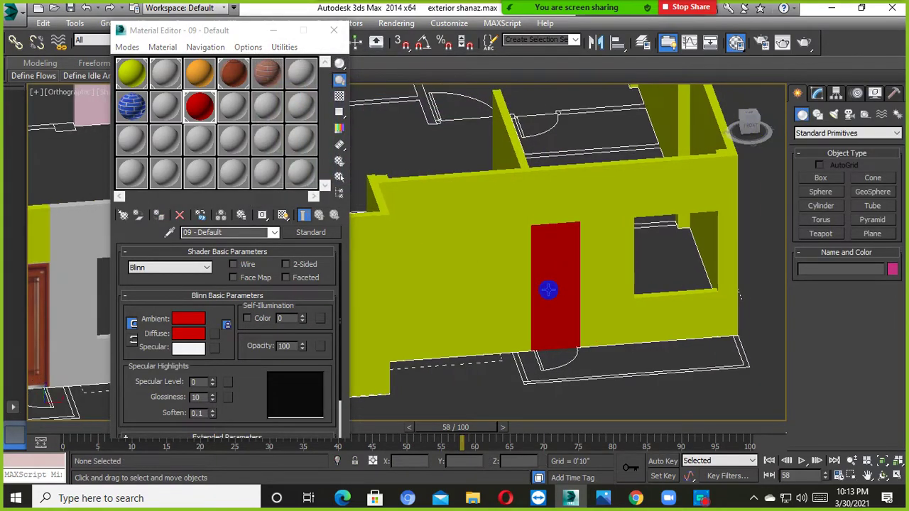
Step: Set the diffuse color of the door's 09 - Default material to turquoise (0, 255, 162)
click(189, 335)
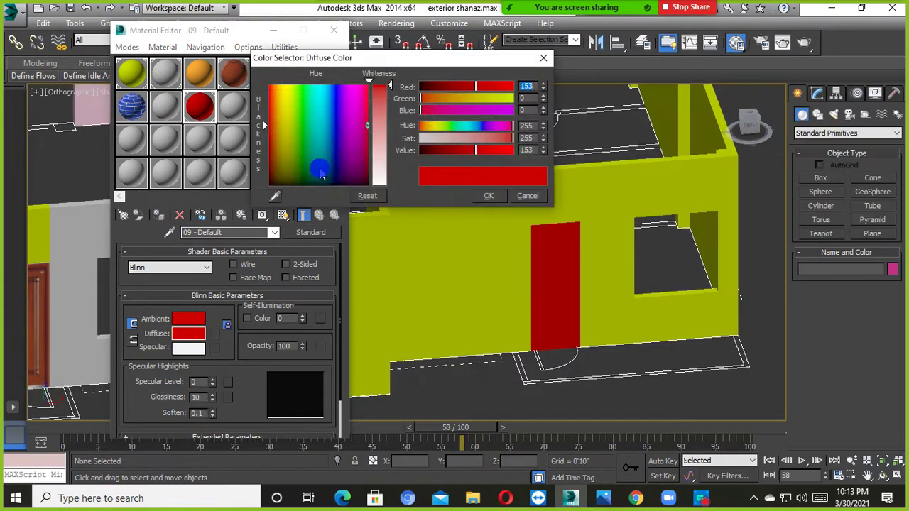
click(297, 106)
click(279, 85)
click(313, 84)
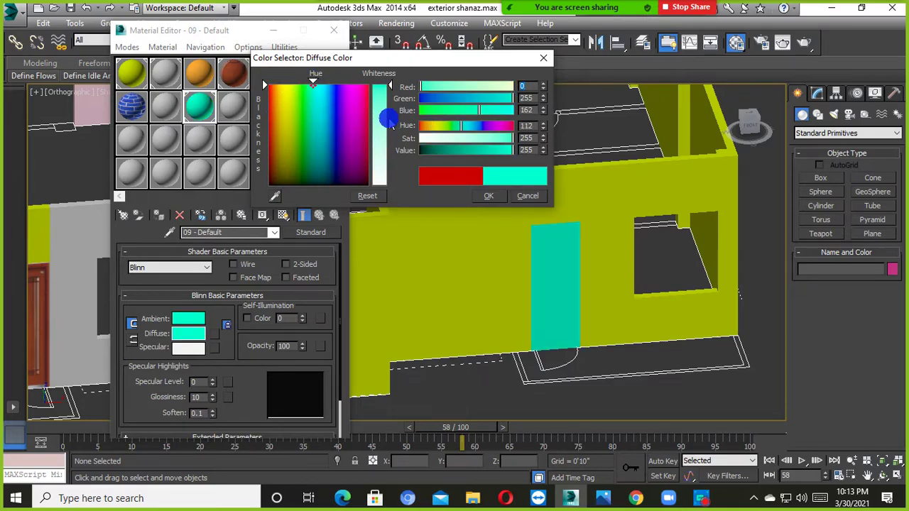
click(486, 195)
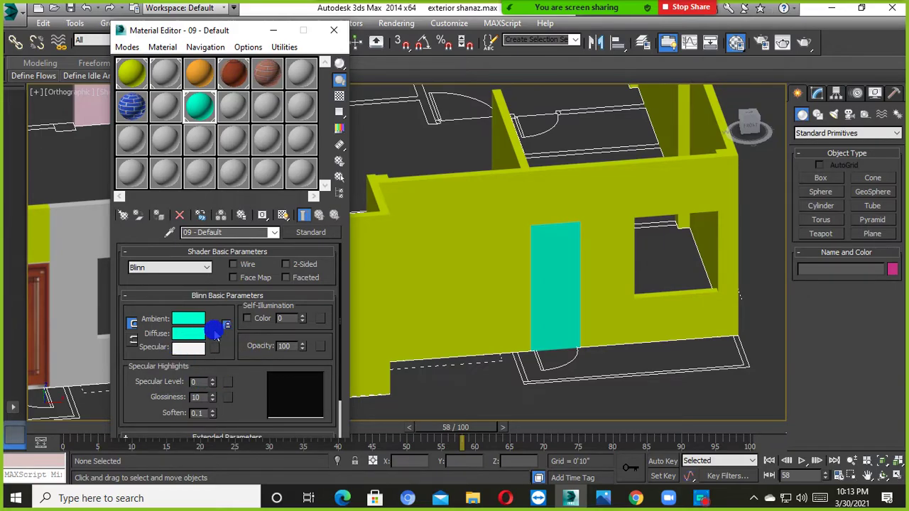
Step: Add a Bitmap map to the door material's diffuse color and browse to G:\SHAILPIK LTD\furniturer\45.wooden door picture
click(214, 338)
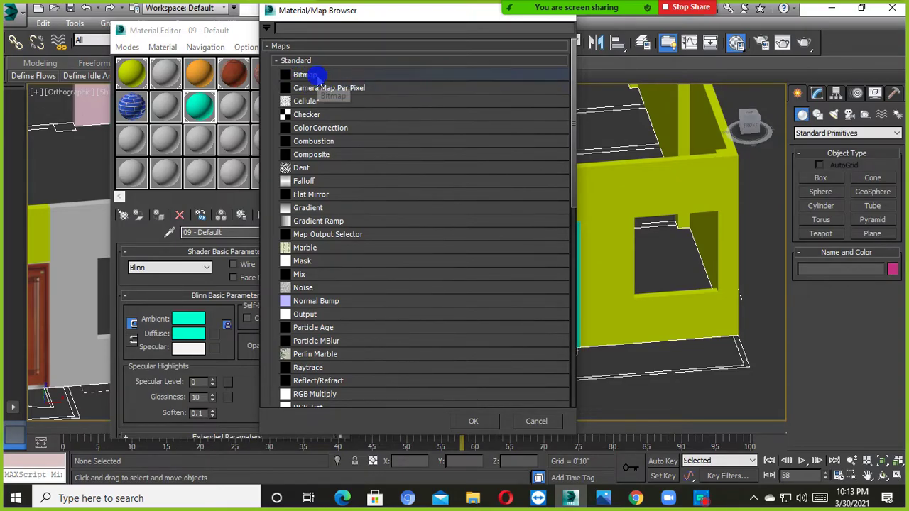
double_click(316, 75)
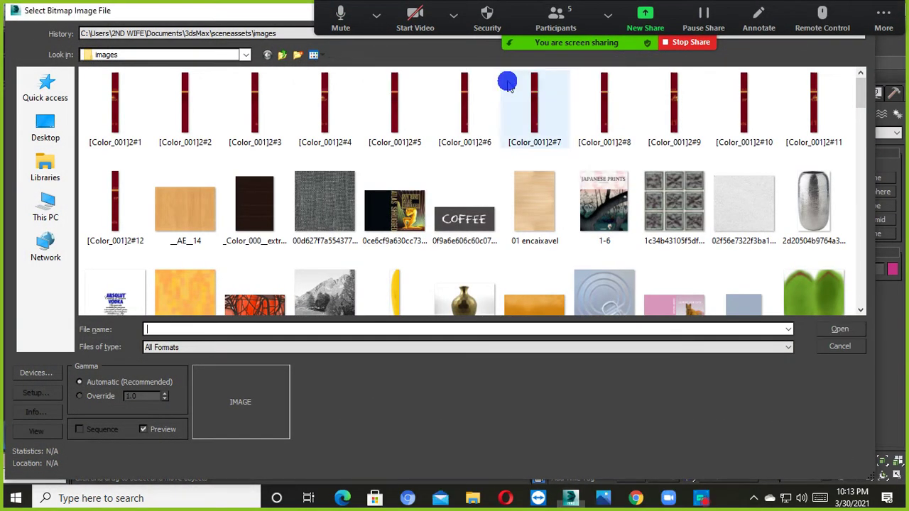
click(45, 206)
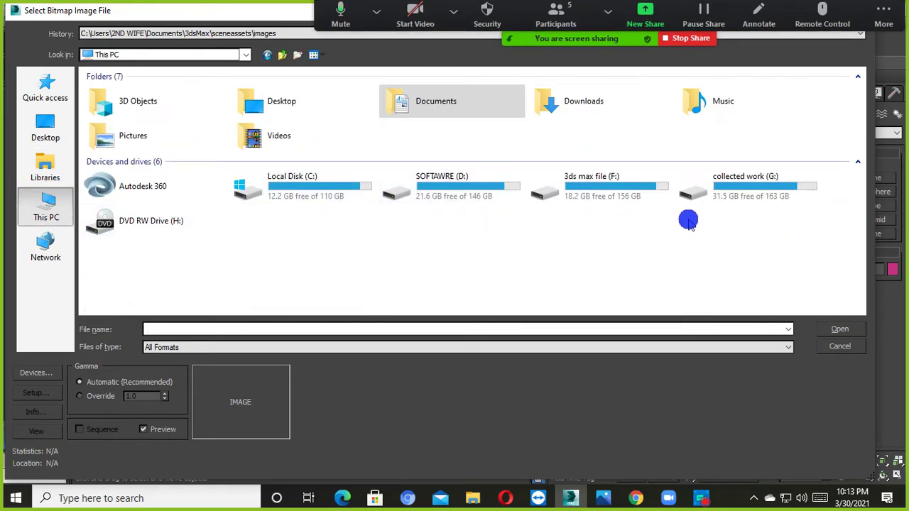
double_click(757, 188)
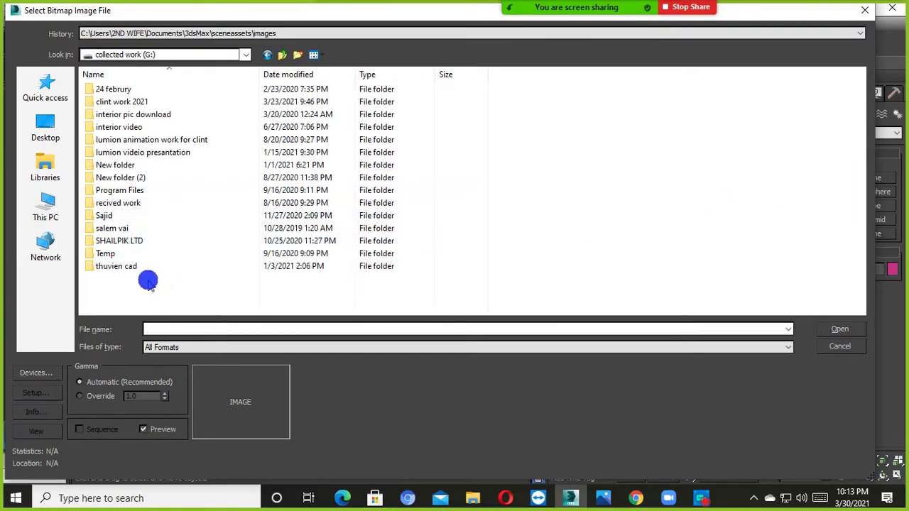
double_click(128, 240)
click(117, 128)
double_click(118, 127)
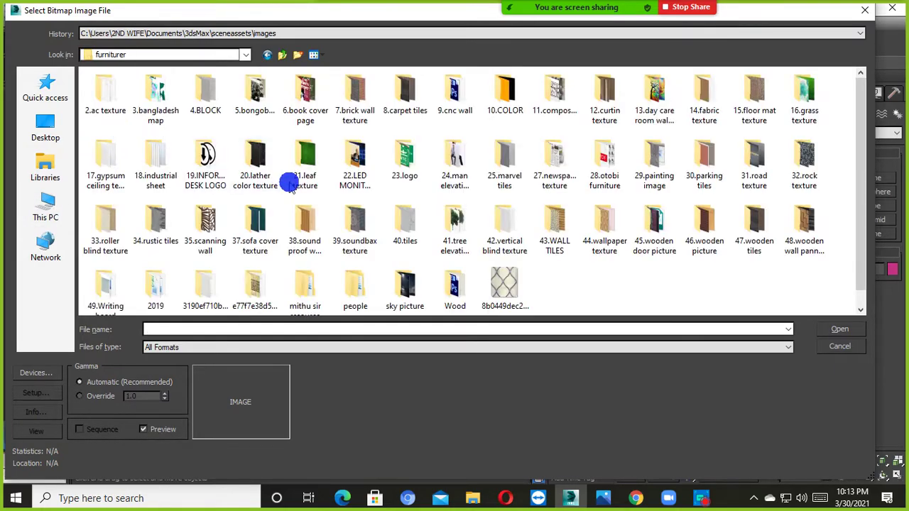
scroll(291, 180, down, 1)
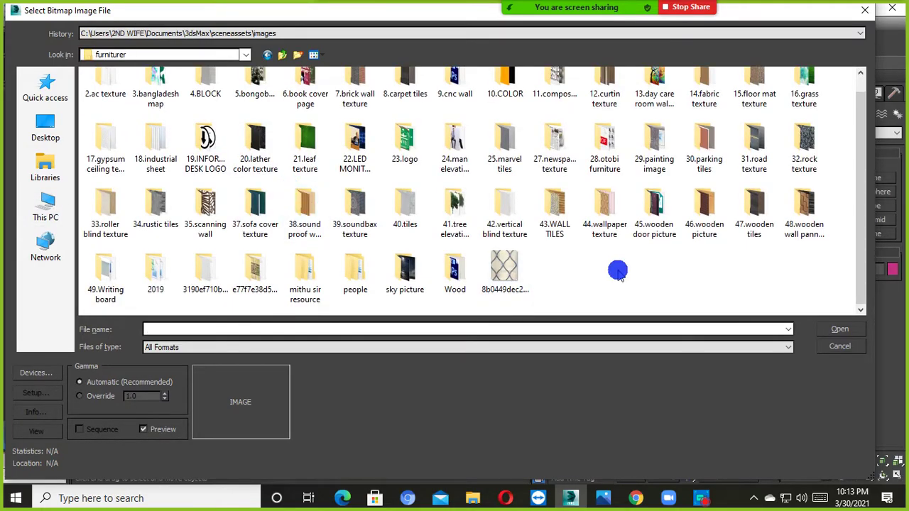
double_click(650, 213)
Step: Load the brown wooden door image 4444444444.jpg as the diffuse bitmap and preview the material sample enlarged
scroll(466, 172, down, 5)
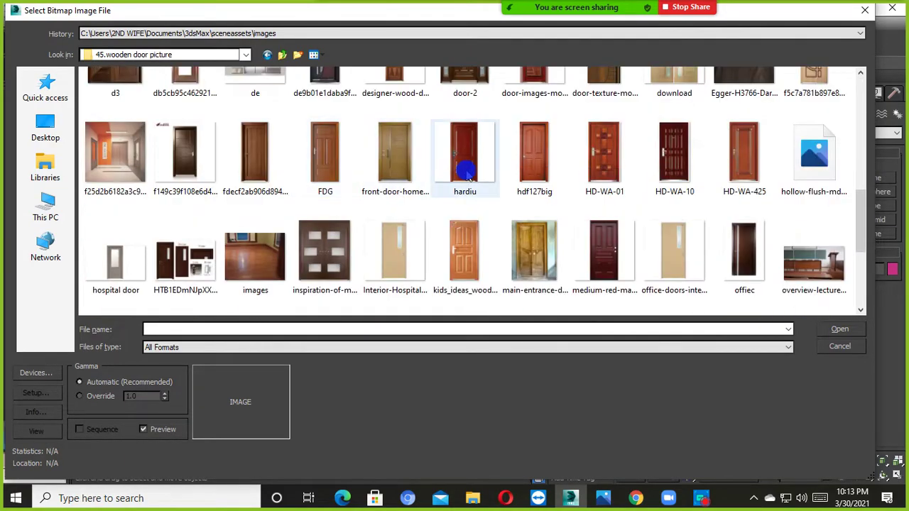
scroll(466, 177, down, 2)
scroll(588, 179, up, 5)
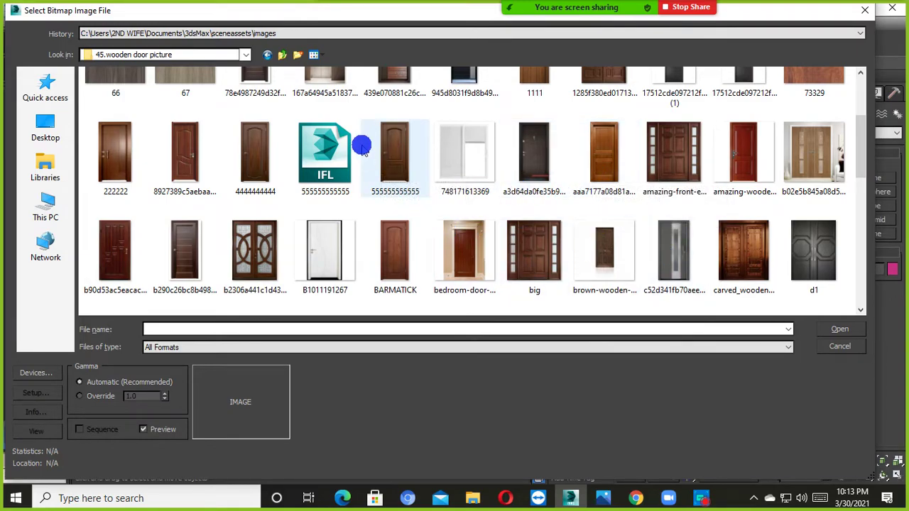
click(255, 149)
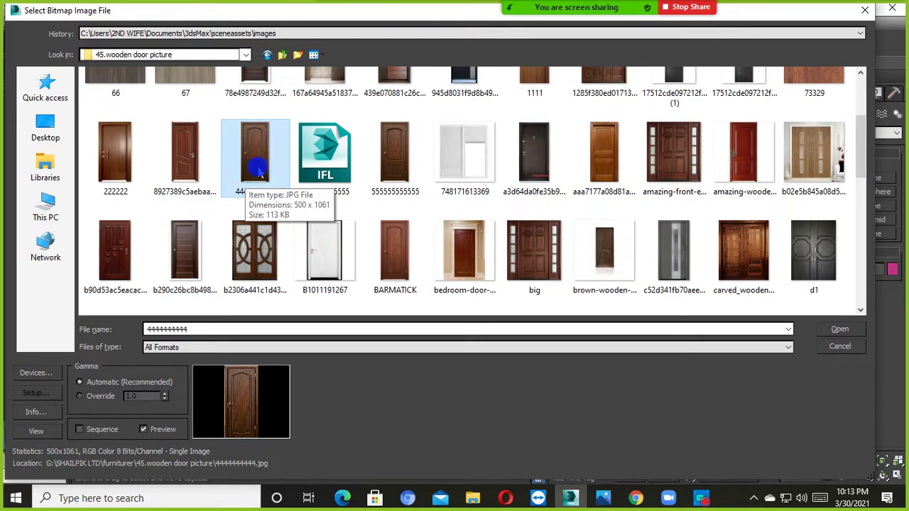
double_click(252, 152)
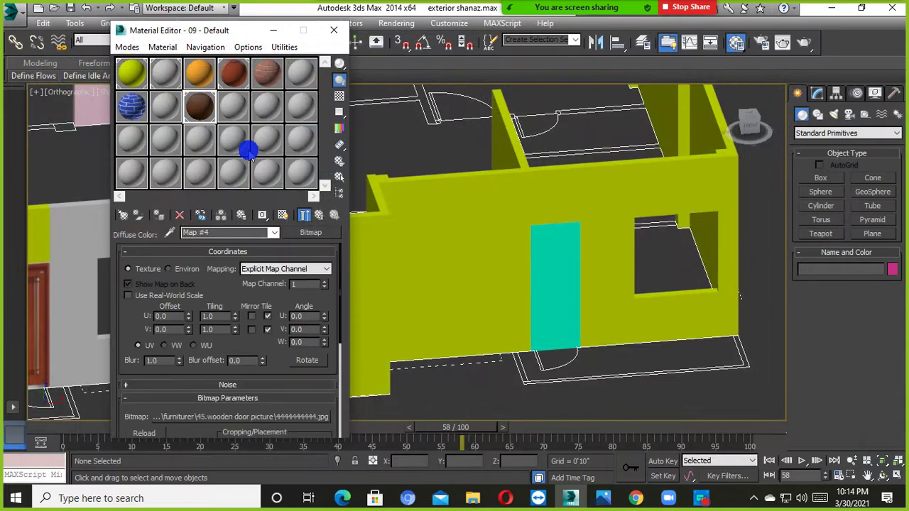
double_click(199, 107)
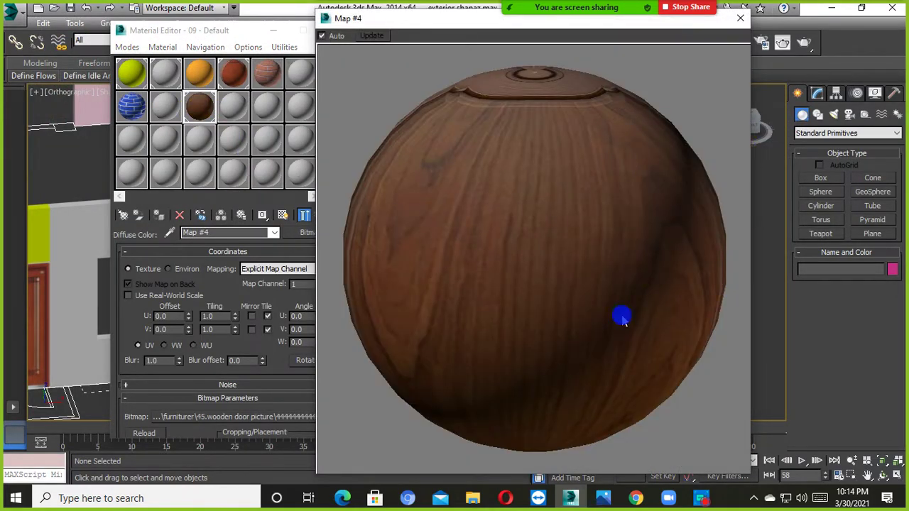
click(740, 18)
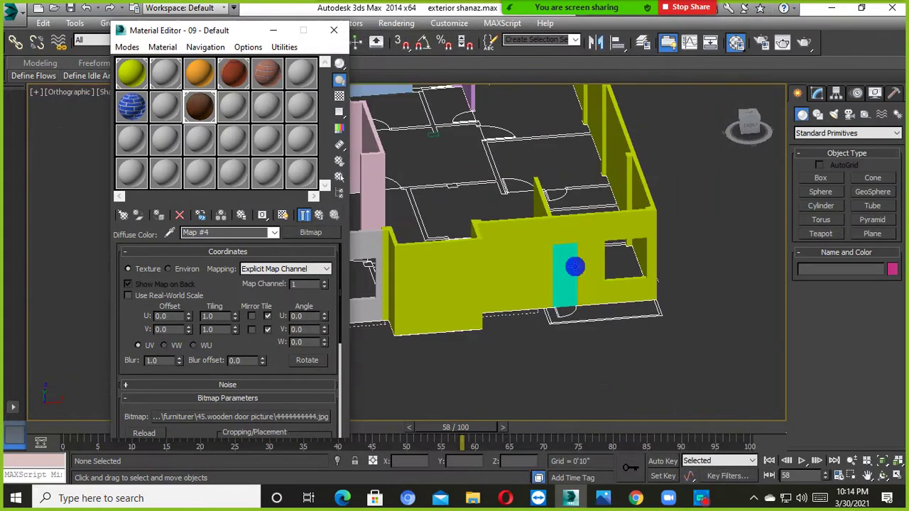
Step: Select the turquoise door box in the yellow front wall and assign the wood-textured 09 - Default material to it
scroll(590, 289, up, 4)
click(541, 269)
click(159, 215)
click(530, 257)
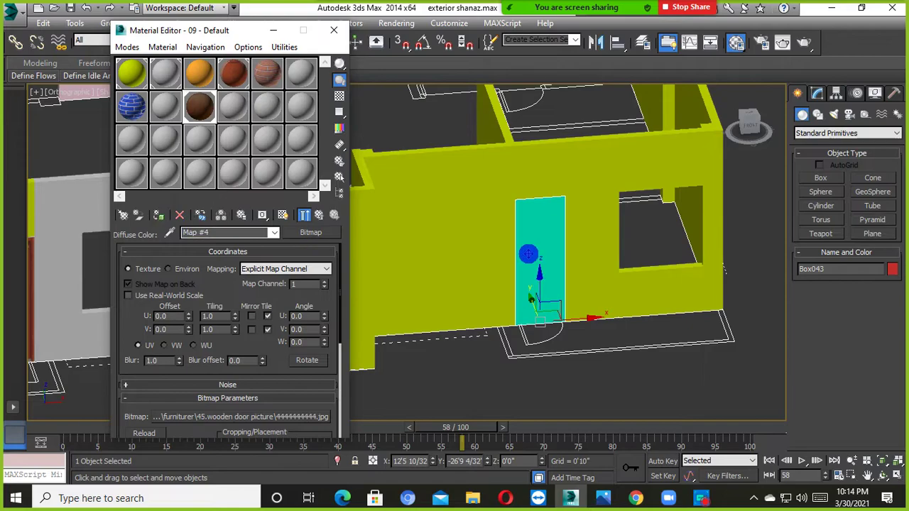
click(288, 216)
click(287, 215)
click(594, 341)
click(520, 260)
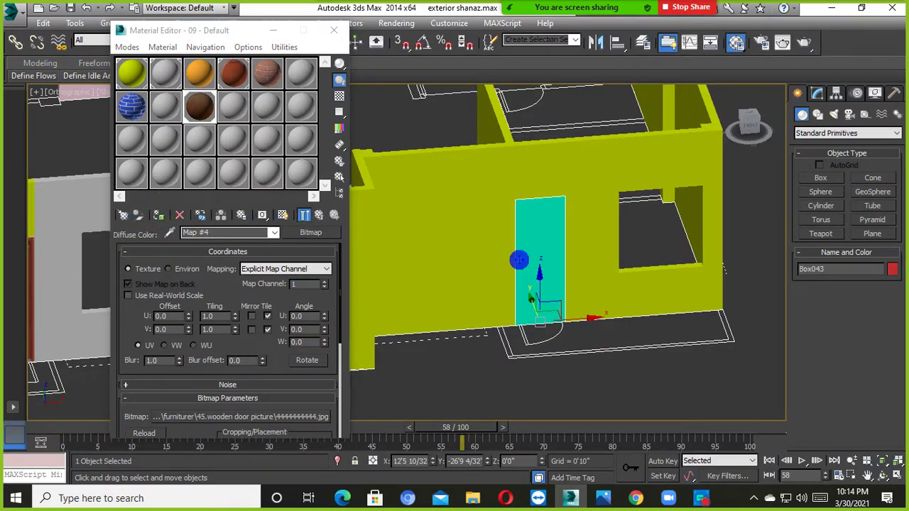
click(159, 220)
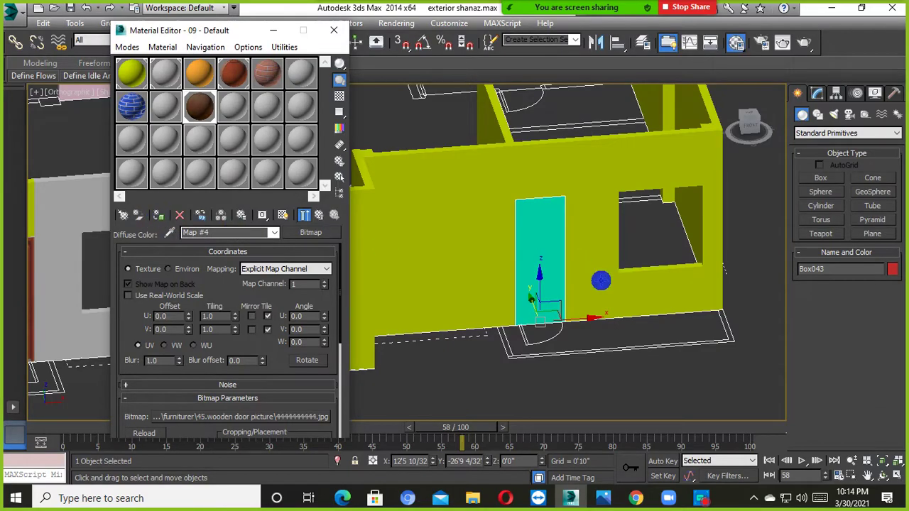
Step: Show the door material's wood texture shaded in the viewport and frame the door box
key(z)
scroll(540, 269, down, 5)
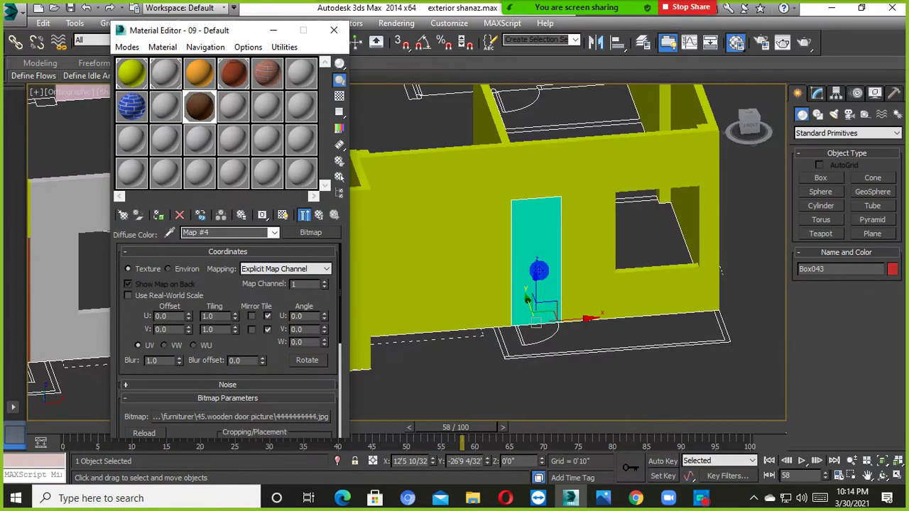
scroll(532, 284, up, 3)
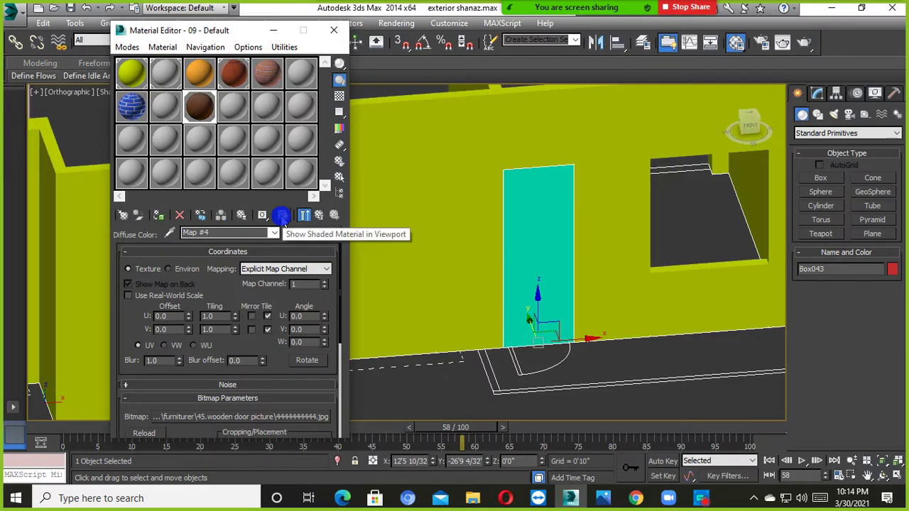
click(282, 215)
click(282, 215)
click(282, 215)
key(z)
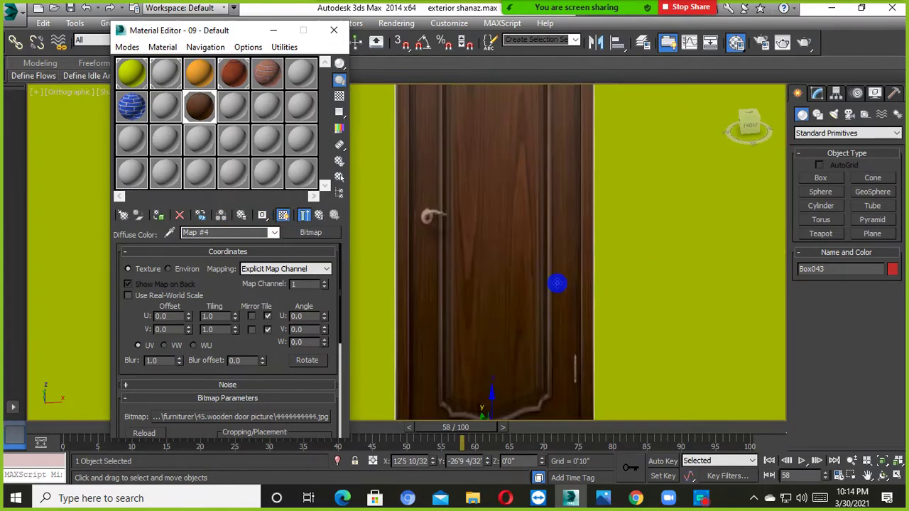
Step: Examine the brown textured door in the front wall from near and far, then close the Material Editor
scroll(511, 260, down, 2)
alt+middle_drag(559, 248, 516, 285)
scroll(476, 274, up, 5)
scroll(523, 286, down, 6)
click(463, 284)
click(666, 329)
scroll(481, 294, up, 5)
click(466, 270)
scroll(462, 270, down, 10)
alt+middle_drag(462, 270, 769, 256)
click(691, 279)
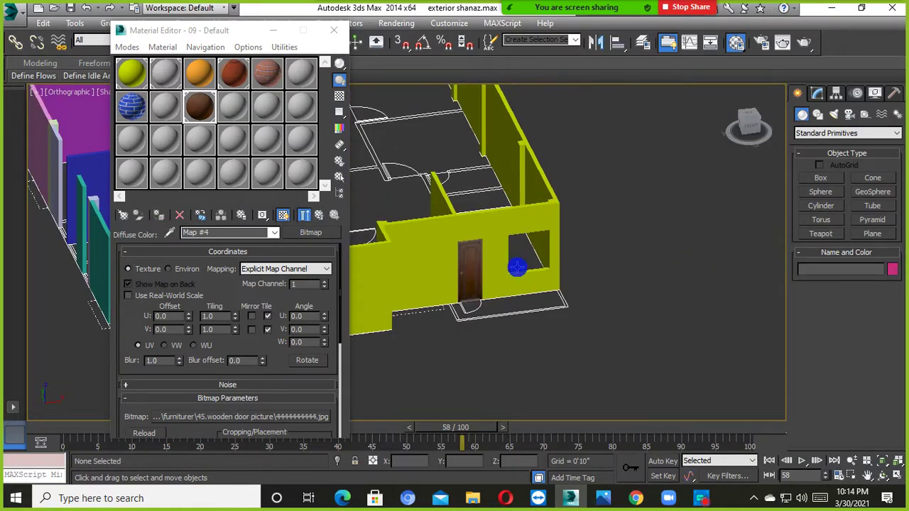
scroll(464, 266, up, 8)
click(464, 264)
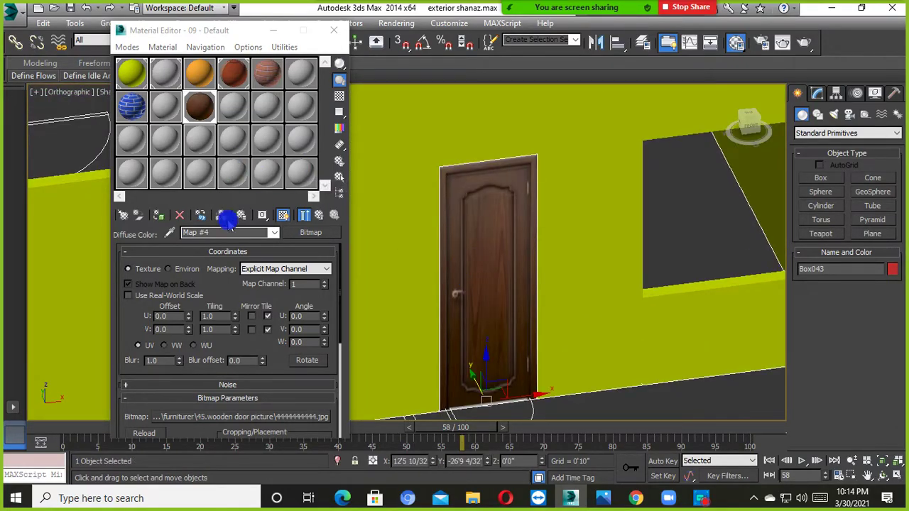
scroll(392, 247, down, 10)
click(710, 319)
click(334, 30)
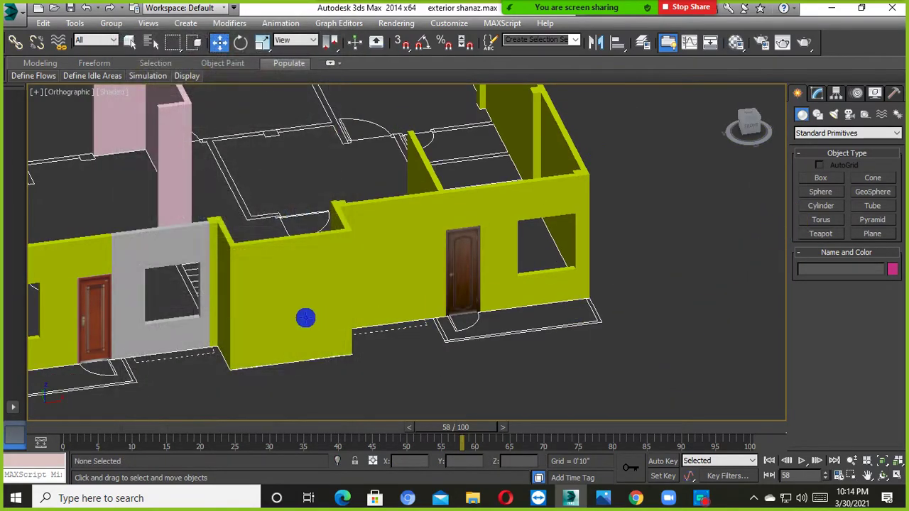
Step: Examine the whole house model and the front wall's window openings beside the red wooden door
scroll(396, 301, down, 8)
click(398, 301)
scroll(397, 300, up, 5)
click(375, 300)
mouse_move(375, 301)
alt+middle_down()
mouse_move(274, 315)
mouse_move(382, 307)
alt+middle_up()
scroll(371, 305, down, 6)
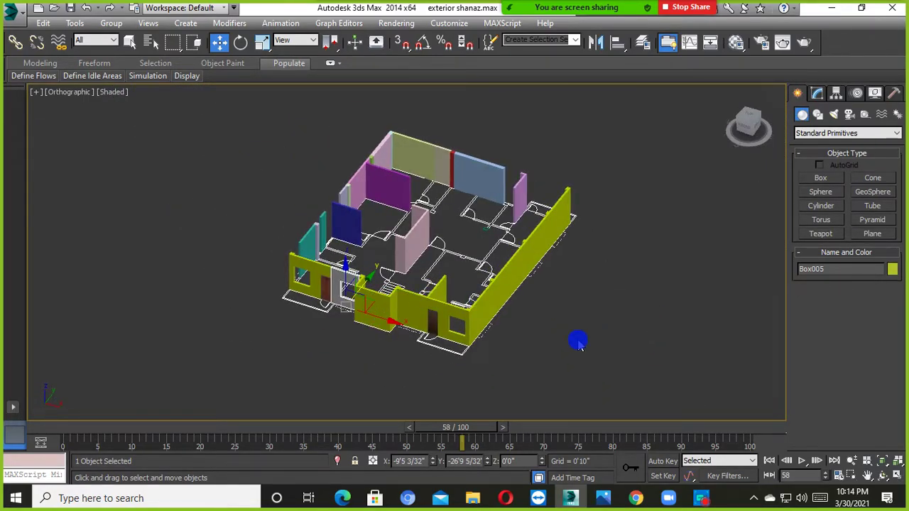
alt+middle_drag(410, 349, 422, 359)
scroll(314, 314, up, 5)
click(325, 309)
alt+middle_drag(325, 309, 388, 350)
scroll(292, 292, down, 5)
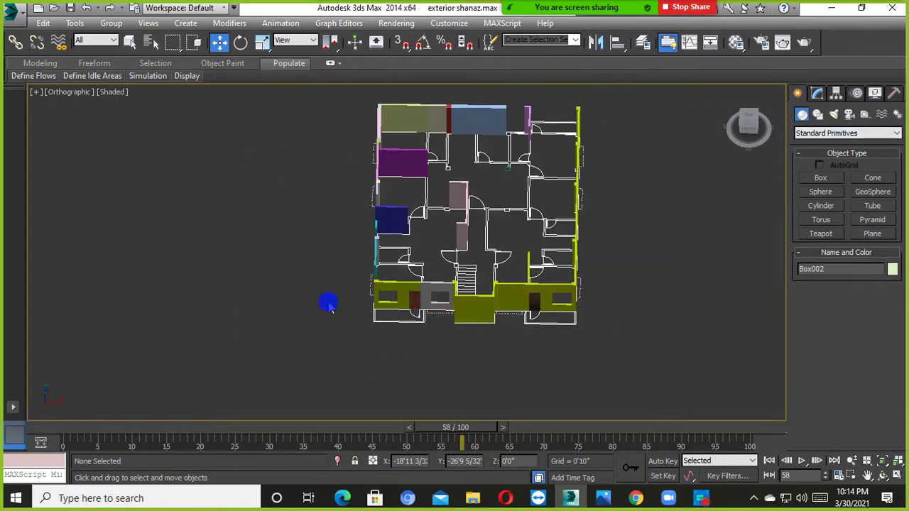
scroll(292, 292, up, 5)
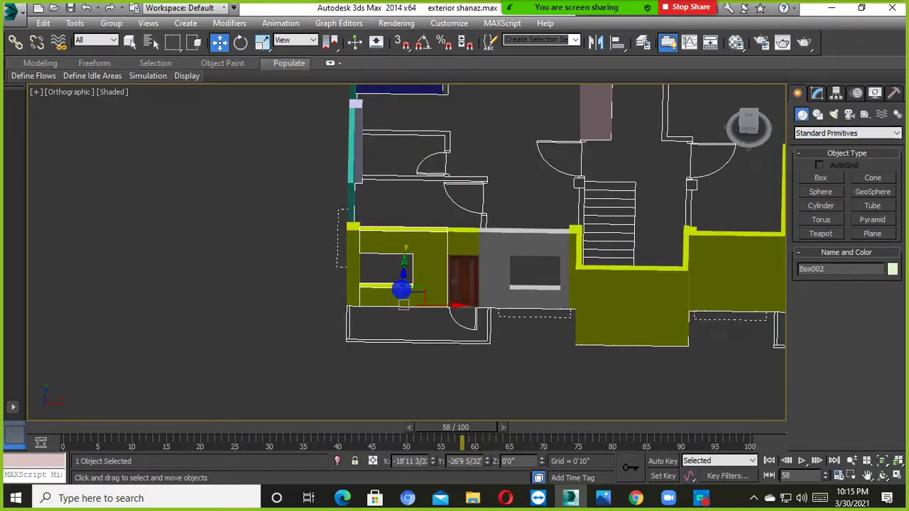
click(330, 320)
alt+middle_drag(431, 294, 304, 270)
scroll(304, 270, up, 5)
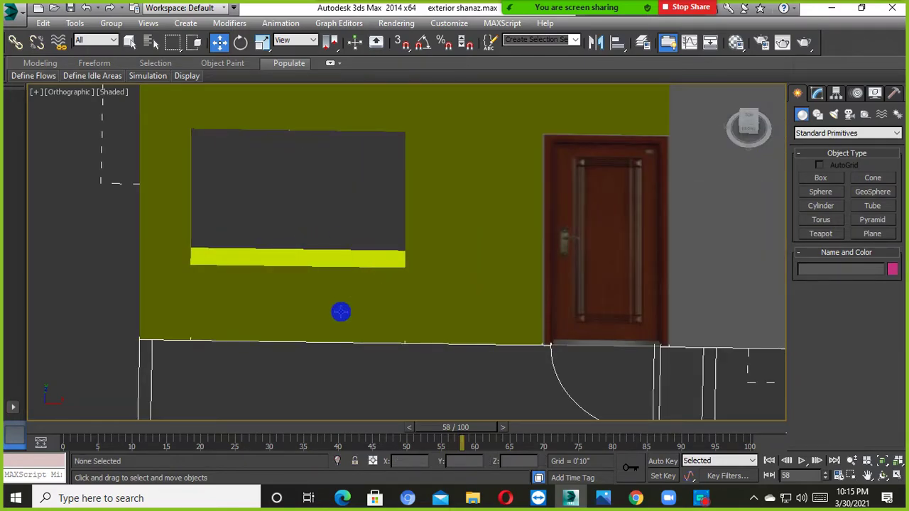
scroll(316, 256, down, 3)
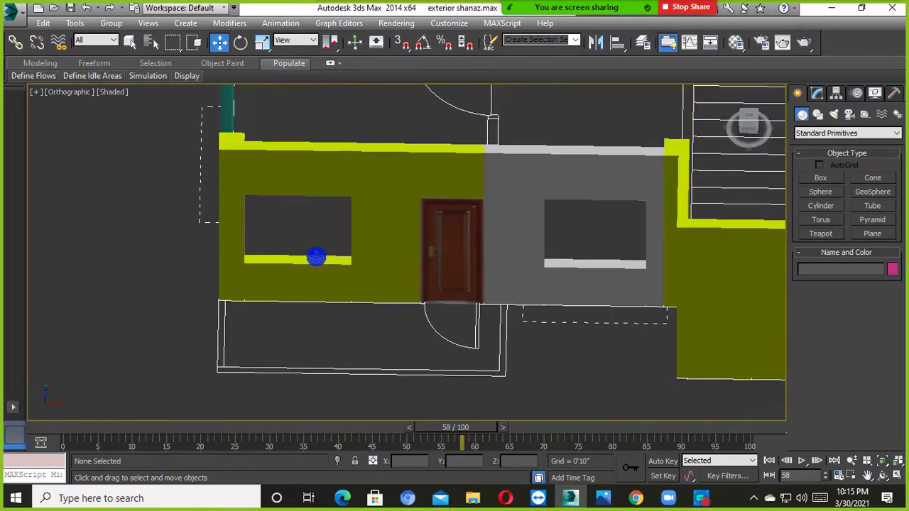
Step: Draw a Sliding window's width between the sill corners of the yellow wall's opening beside the red door, with vertex snapping on
click(849, 133)
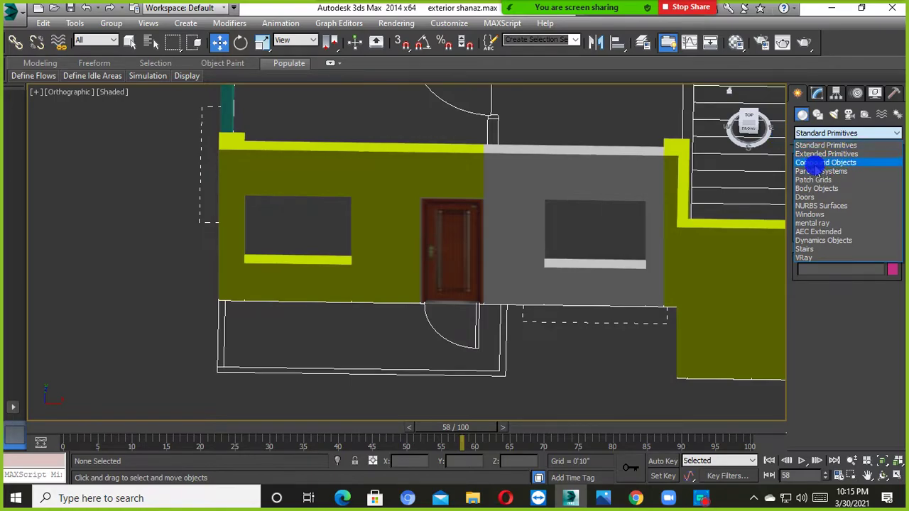
click(807, 214)
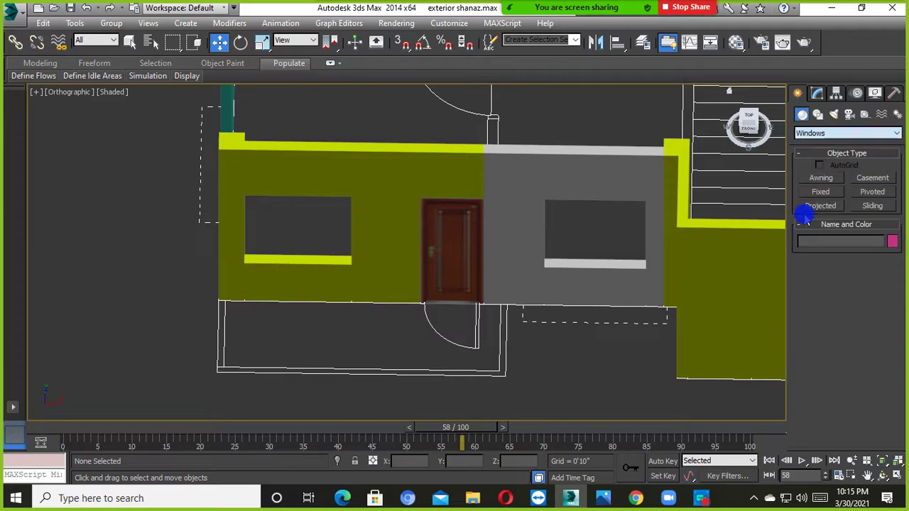
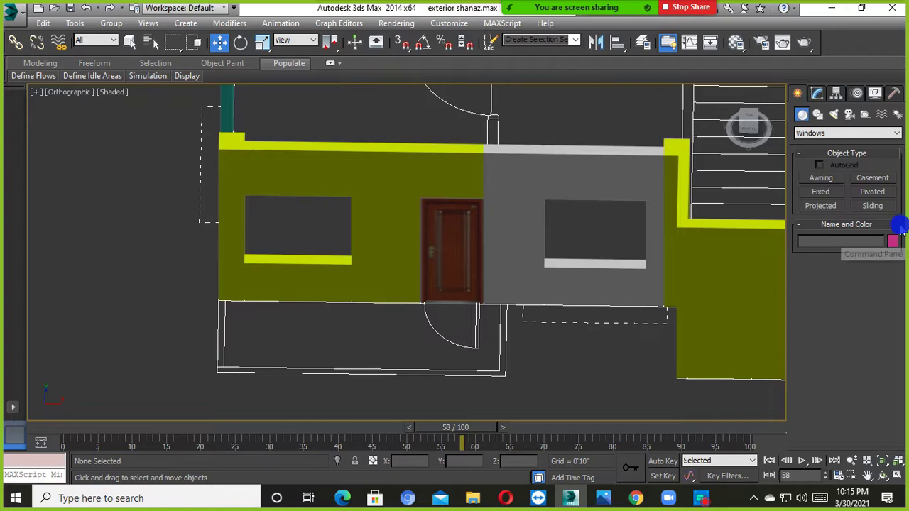
click(868, 206)
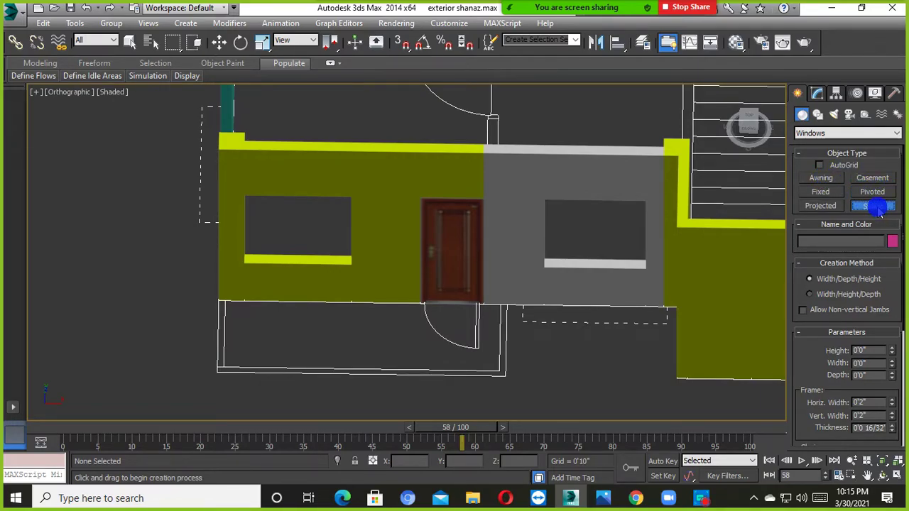
alt+middle_drag(377, 270, 665, 274)
middle_drag(367, 342, 389, 335)
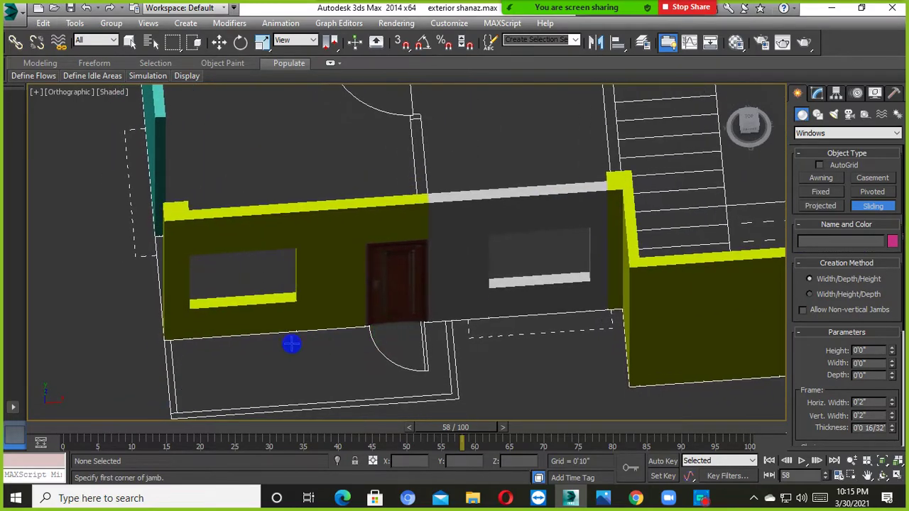
click(400, 42)
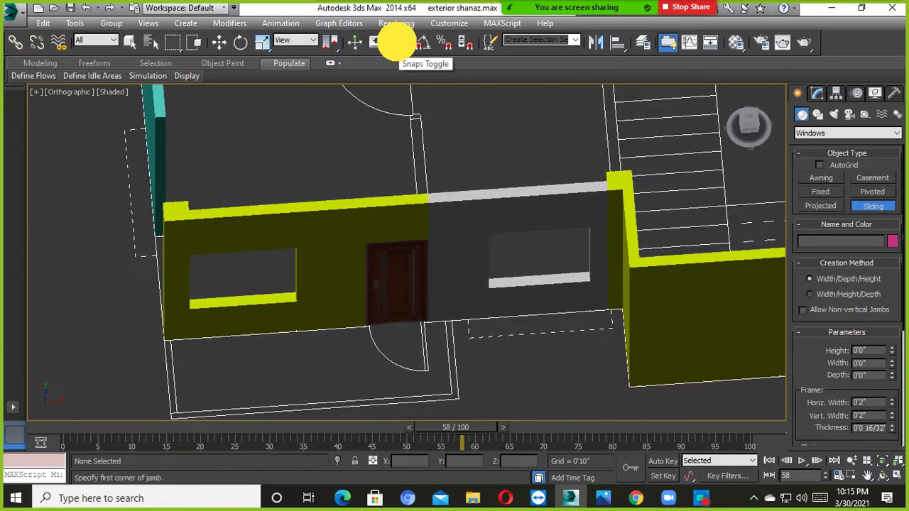
scroll(206, 313, up, 2)
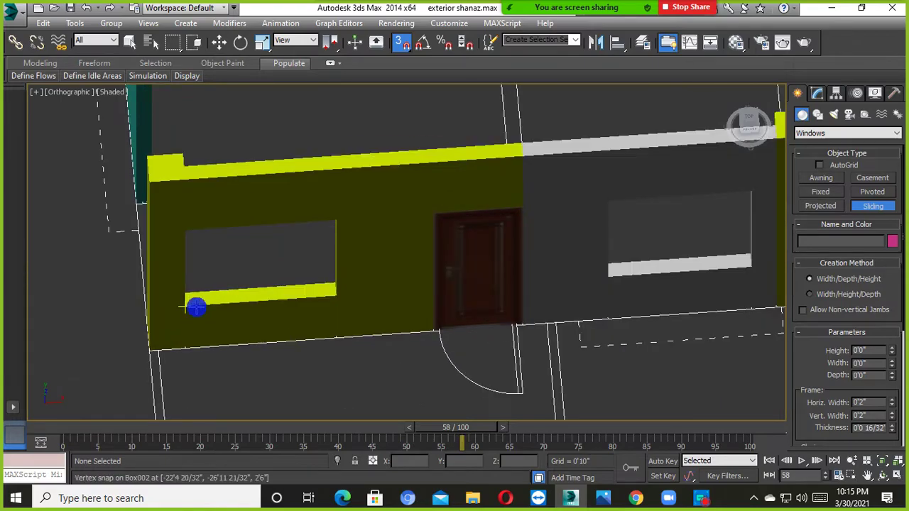
drag(184, 310, 338, 301)
alt+middle_drag(355, 291, 365, 278)
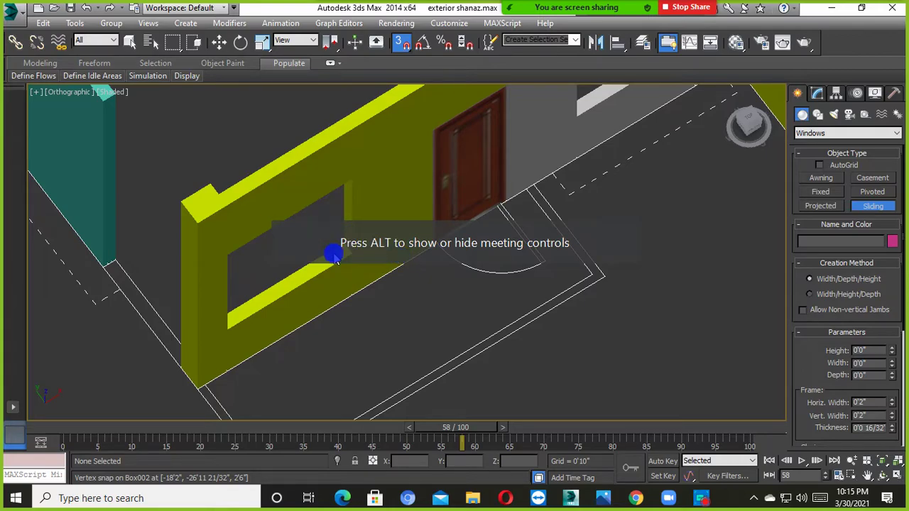
drag(439, 280, 424, 288)
right_click(418, 305)
right_click(414, 307)
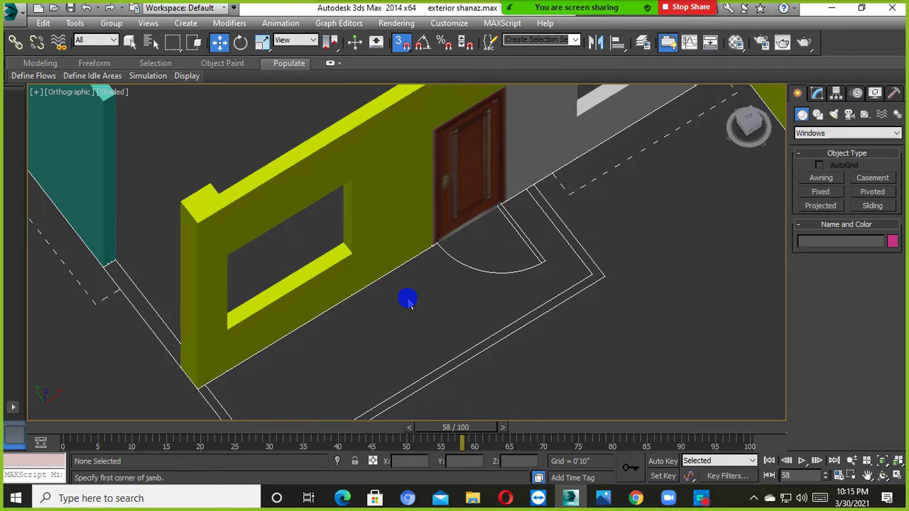
Step: Create a sliding window snapped to the yellow wall's opening beside the red door, about 4'6" high, 4'2 19/32" wide and 0'5 1/32" deep
click(872, 206)
drag(245, 327, 348, 251)
alt+middle_drag(317, 237, 463, 191)
click(189, 230)
scroll(424, 304, down, 5)
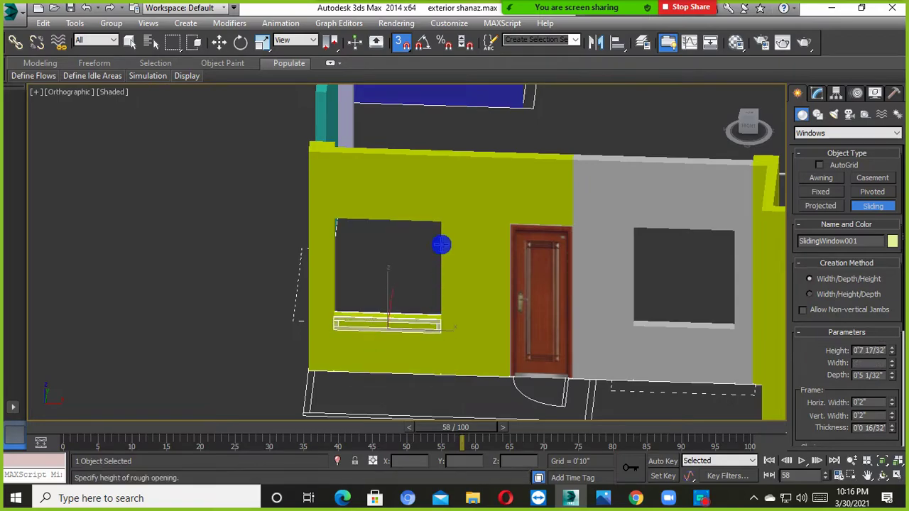
scroll(444, 223, up, 6)
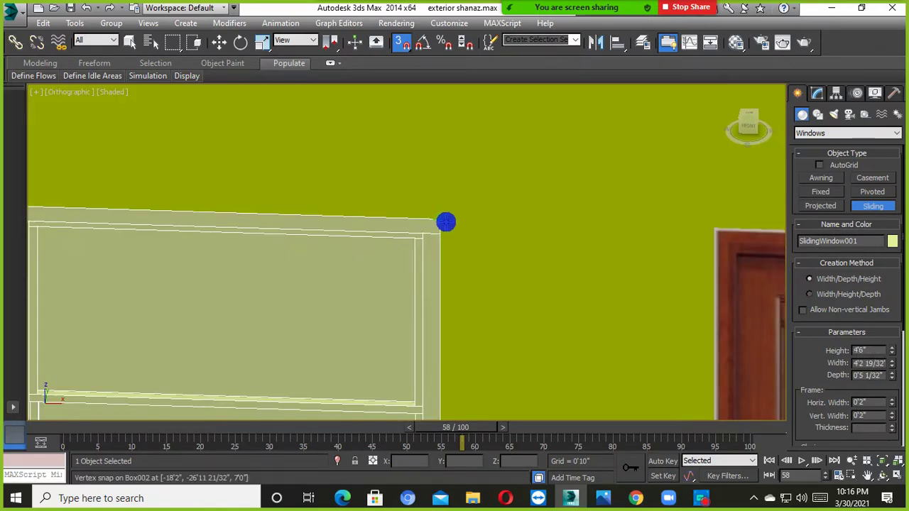
click(446, 223)
Step: Turn off 3D snapping and switch to the Select and Move tool
scroll(445, 223, down, 8)
alt+middle_drag(445, 223, 485, 264)
scroll(424, 292, up, 5)
alt+middle_drag(424, 292, 387, 278)
click(402, 42)
click(218, 42)
Step: Check the sliding window's fit in its opening from the front in wireframe, and restore shaded display
click(754, 125)
key(F3)
middle_drag(436, 220, 461, 270)
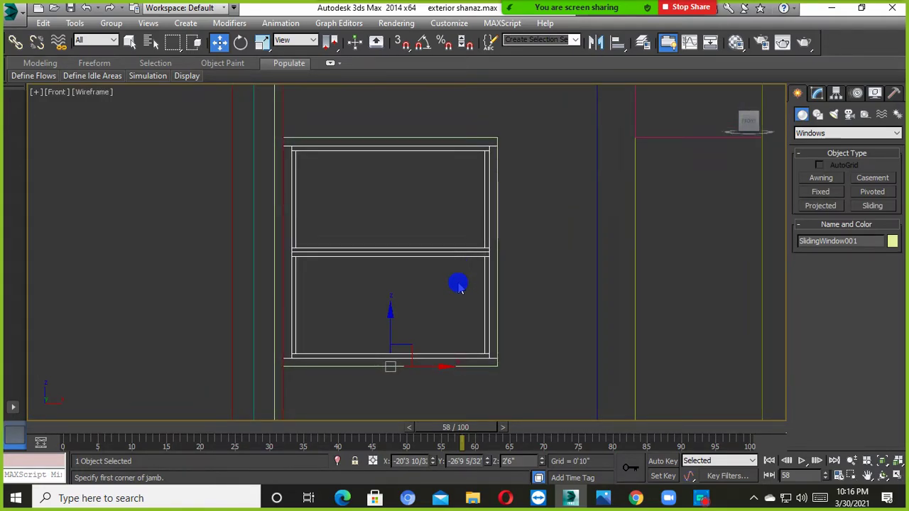
key(F3)
Step: Disable the Hung option of the sliding window so that its panels slide sideways
scroll(458, 284, down, 5)
mouse_move(458, 284)
alt+middle_down()
mouse_move(458, 297)
mouse_move(519, 301)
alt+middle_up()
scroll(519, 301, up, 1)
click(817, 92)
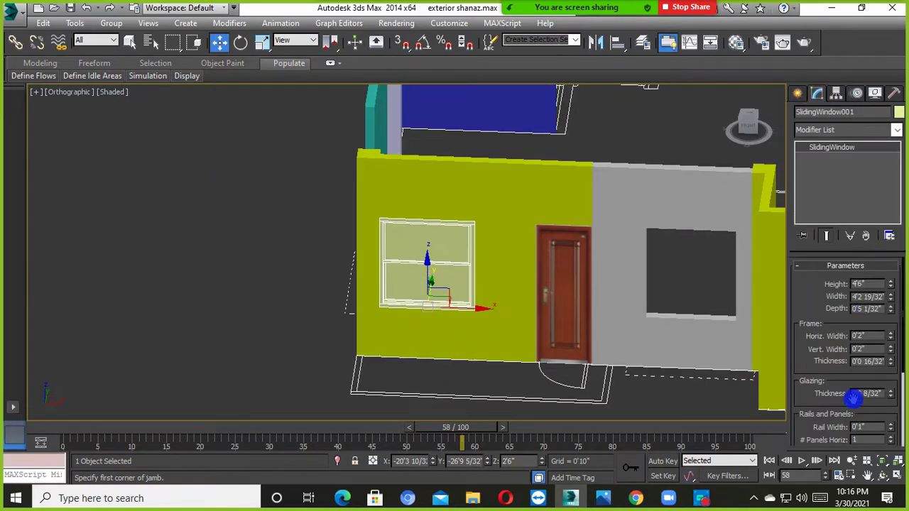
scroll(847, 379, down, 5)
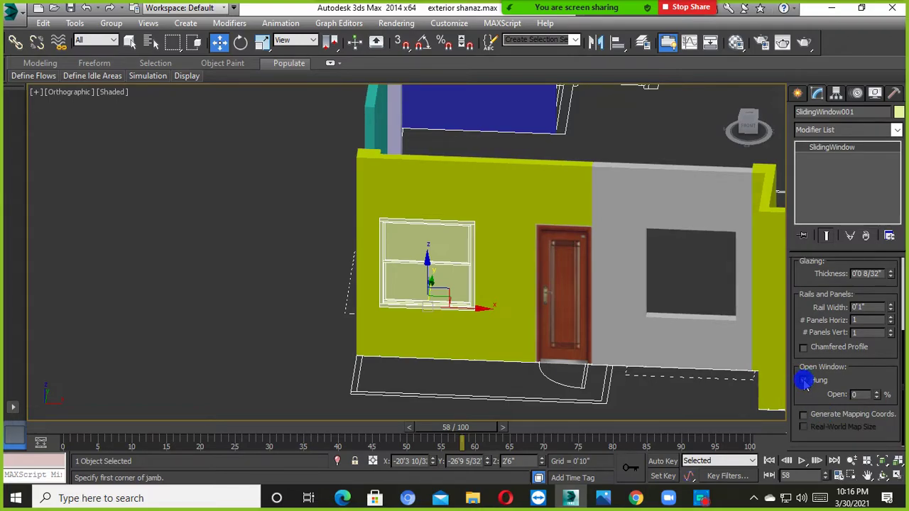
click(804, 381)
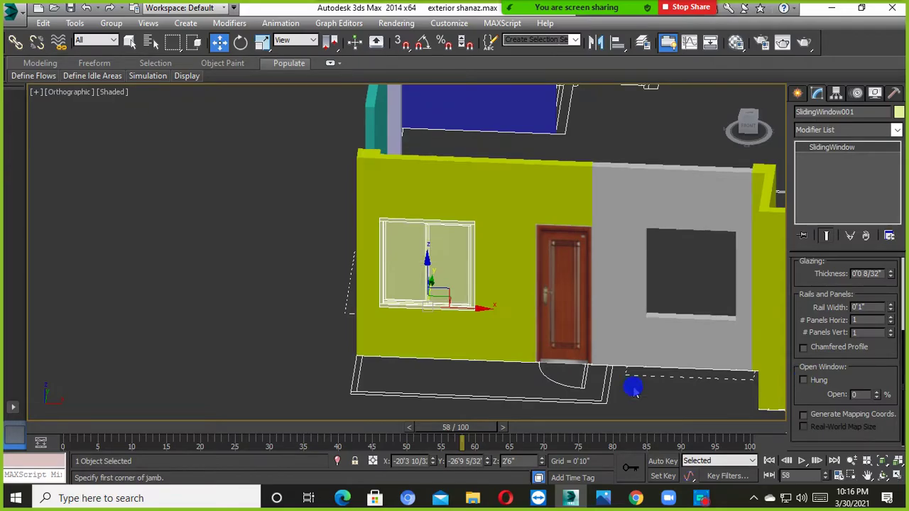
Step: Deselect the window and examine it within the front wall in both wireframe and shaded display
click(265, 262)
scroll(448, 286, up, 2)
key(F3)
alt+middle_drag(467, 277, 478, 356)
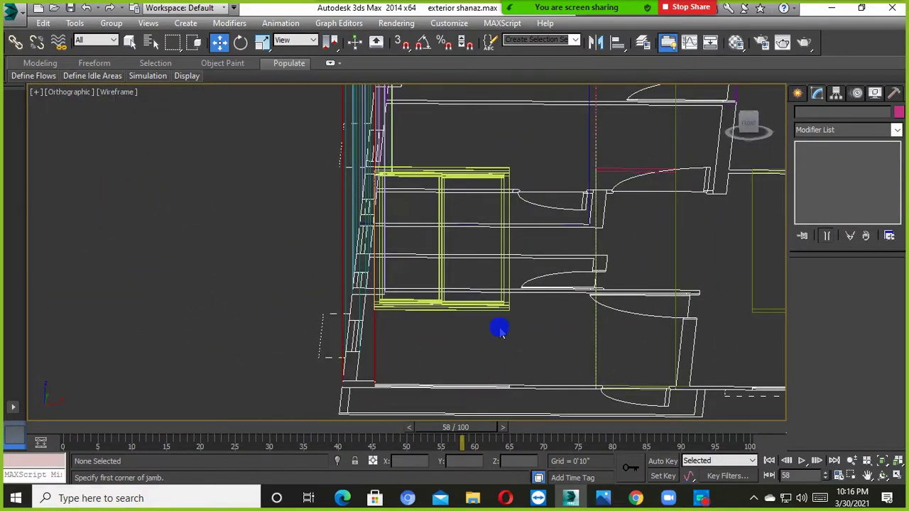
key(F3)
scroll(462, 356, down, 5)
scroll(455, 379, up, 2)
mouse_move(555, 286)
alt+middle_down()
mouse_move(519, 313)
mouse_move(410, 305)
alt+middle_up()
scroll(410, 305, up, 3)
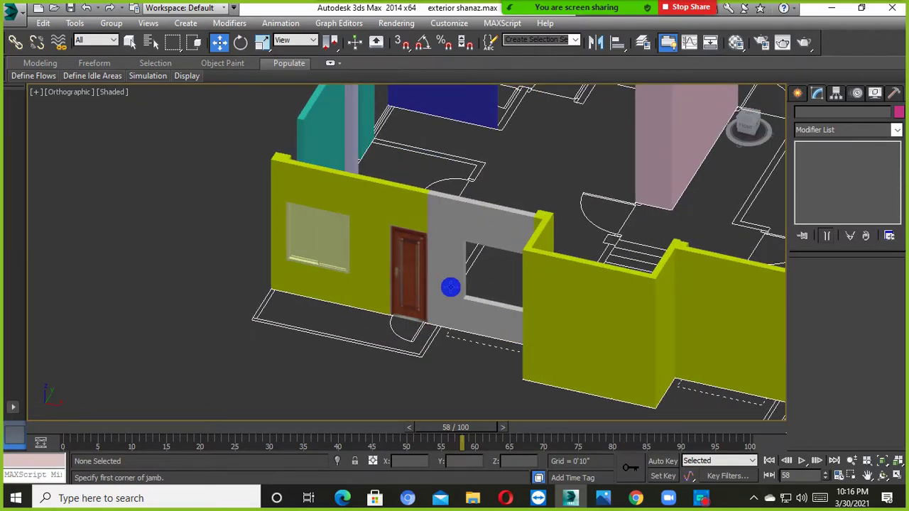
Step: Examine the remaining window openings and the red door along the front facade, selecting each in turn
click(471, 305)
alt+middle_drag(619, 310, 678, 339)
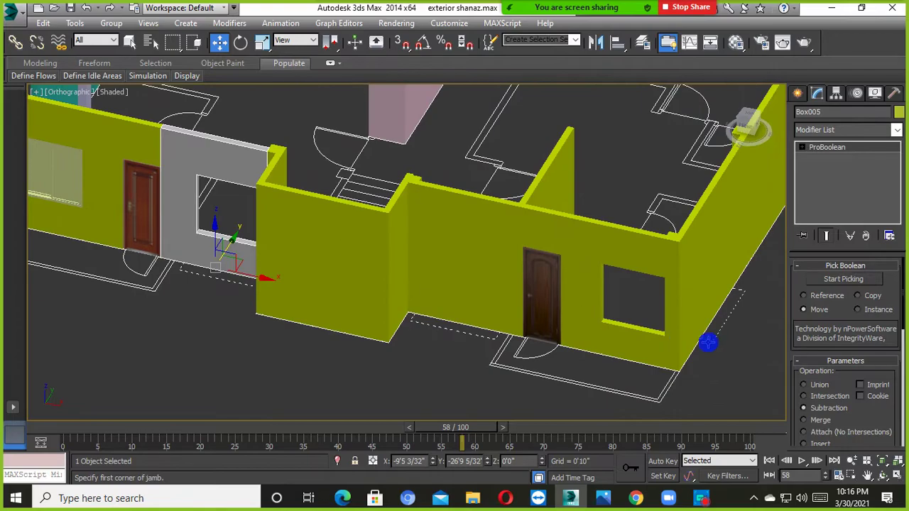
click(617, 333)
middle_drag(551, 308, 713, 331)
scroll(301, 213, up, 5)
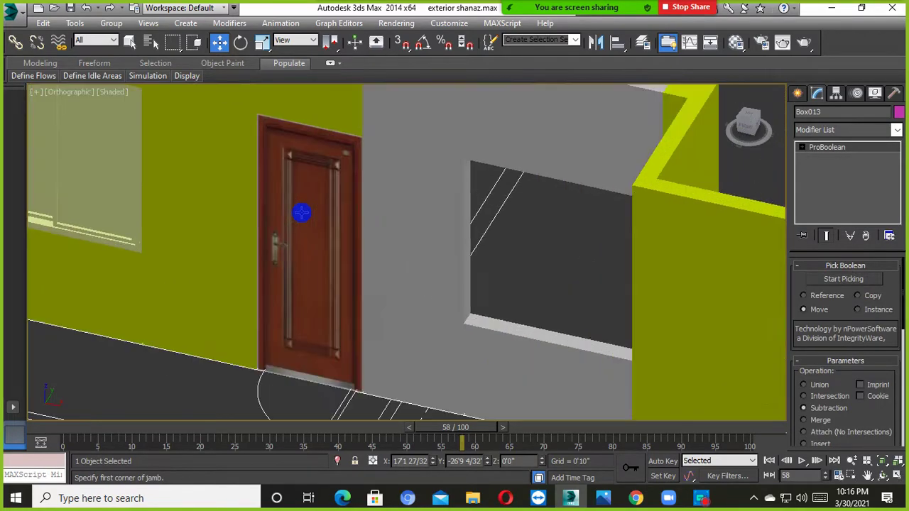
click(302, 213)
scroll(302, 213, down, 8)
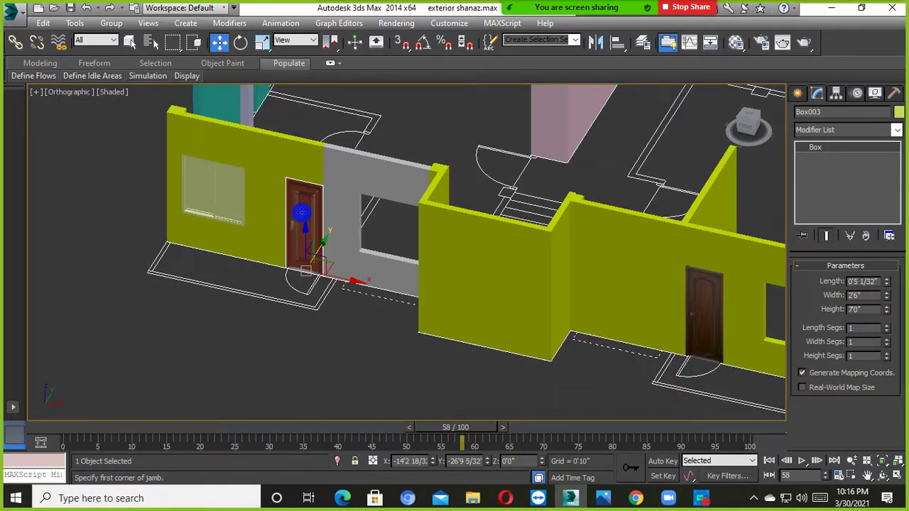
scroll(302, 213, down, 3)
middle_drag(302, 213, 548, 316)
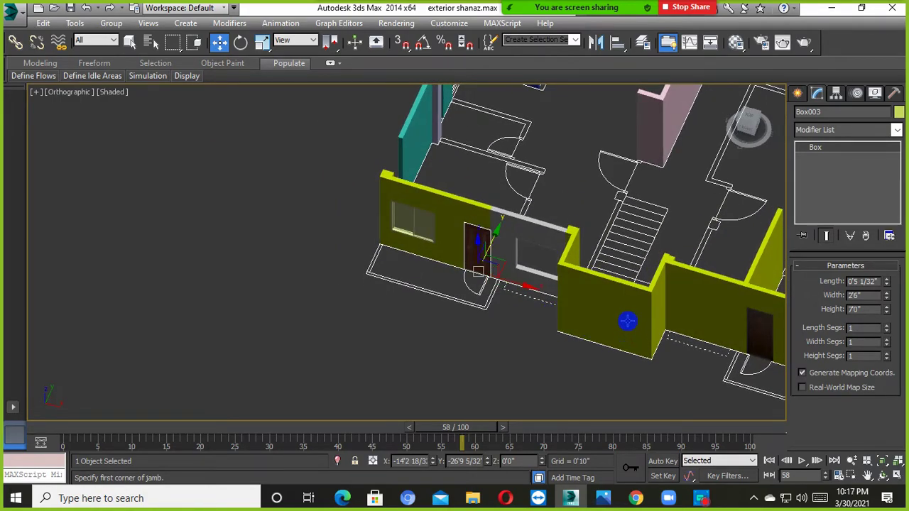
middle_drag(628, 321, 552, 308)
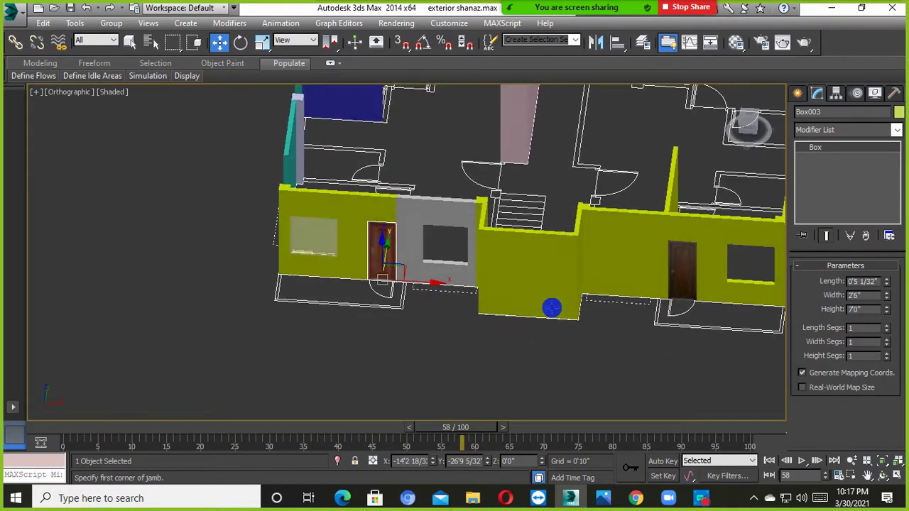
Step: View the building in Wireframe display from a slightly changed angle, and return the viewport to Shaded
click(110, 91)
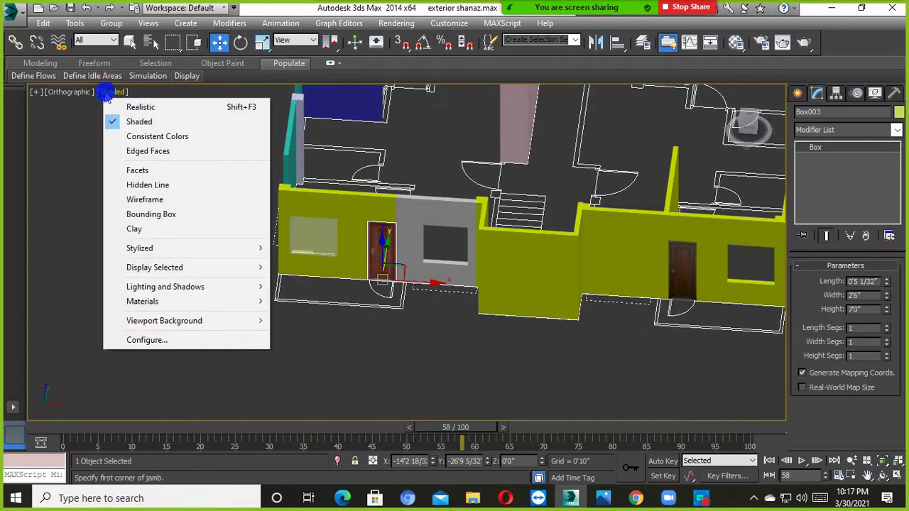
click(146, 200)
mouse_move(526, 243)
alt+middle_down()
mouse_move(592, 197)
mouse_move(505, 191)
mouse_move(406, 230)
mouse_move(377, 193)
mouse_move(524, 193)
mouse_move(564, 250)
mouse_move(554, 256)
alt+middle_up()
click(130, 98)
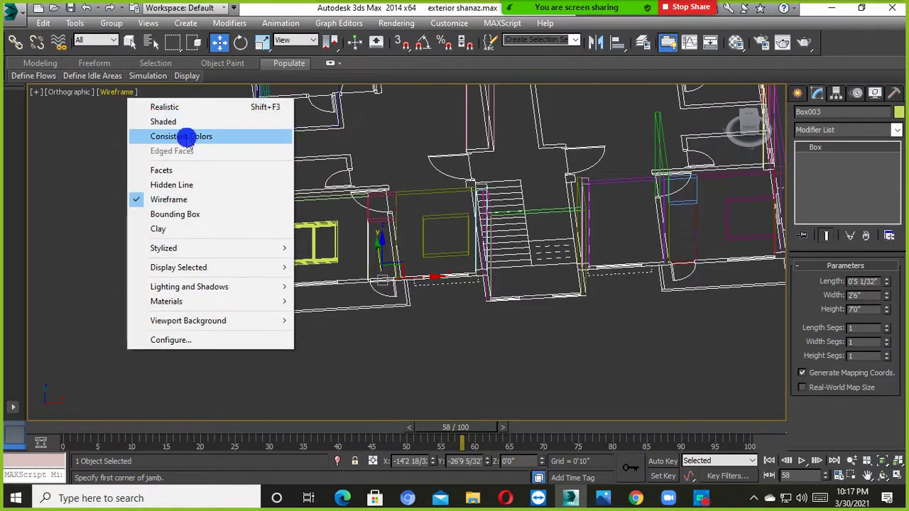
click(164, 121)
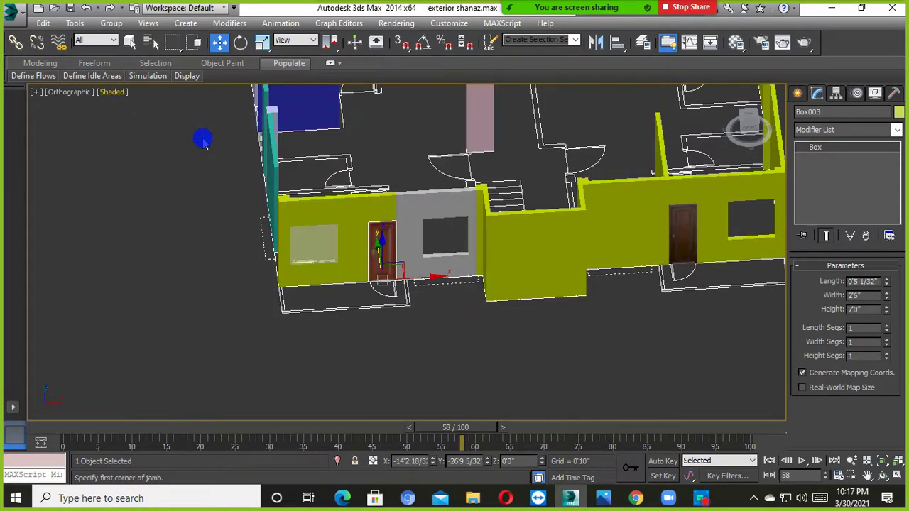
Step: Review the whole front facade, selecting the far wall with the empty window opening and clearing the selection
scroll(465, 337, down, 5)
scroll(465, 334, up, 5)
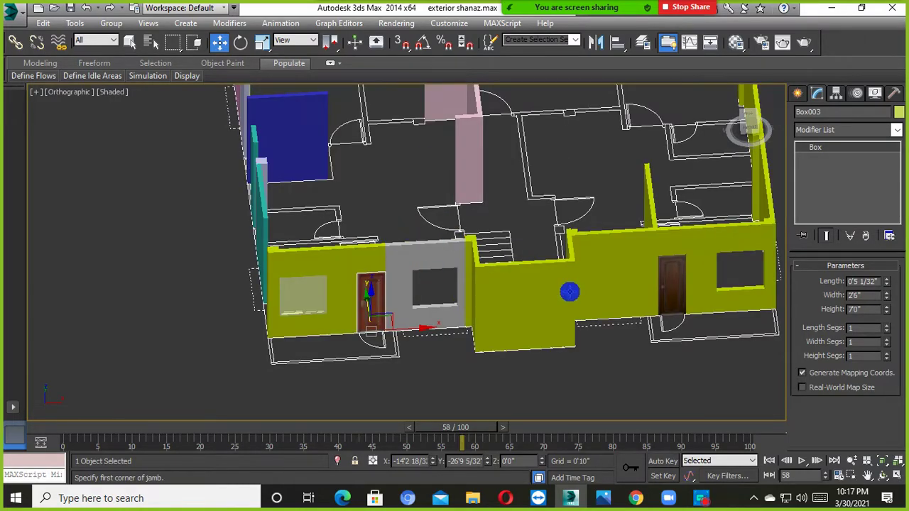
scroll(493, 262, down, 4)
mouse_move(493, 262)
alt+middle_down()
mouse_move(495, 294)
mouse_move(604, 316)
mouse_move(544, 305)
alt+middle_up()
click(594, 310)
scroll(589, 305, up, 5)
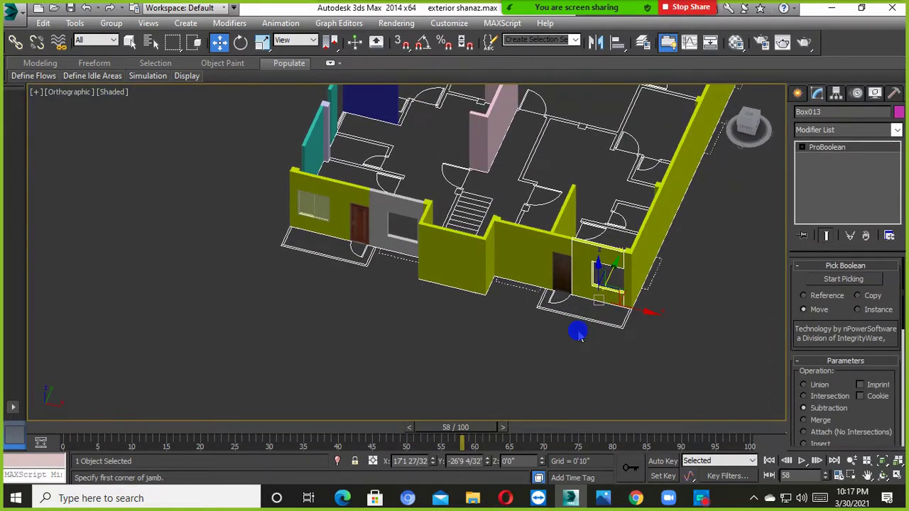
click(423, 341)
scroll(311, 227, up, 4)
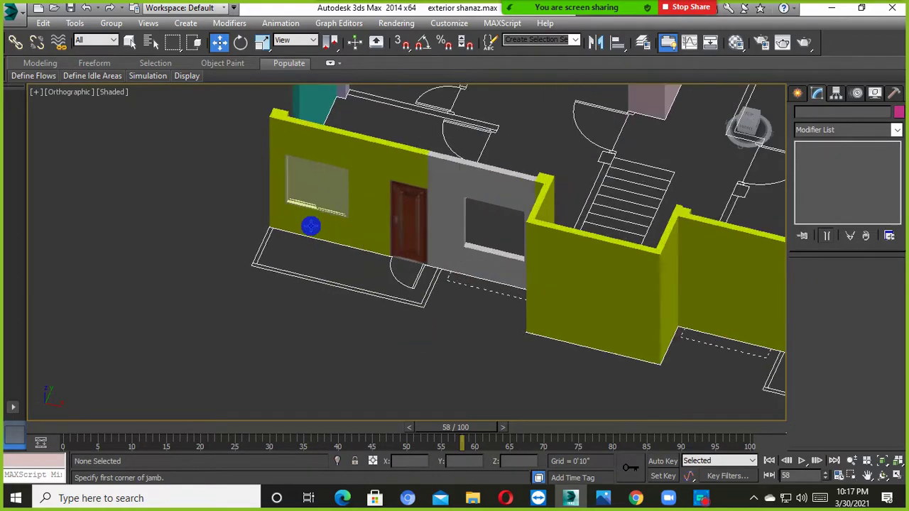
Step: Select the sliding window in the yellow wall and inspect it up close
middle_drag(311, 225, 319, 266)
click(320, 222)
alt+middle_drag(345, 223, 342, 241)
scroll(341, 232, up, 3)
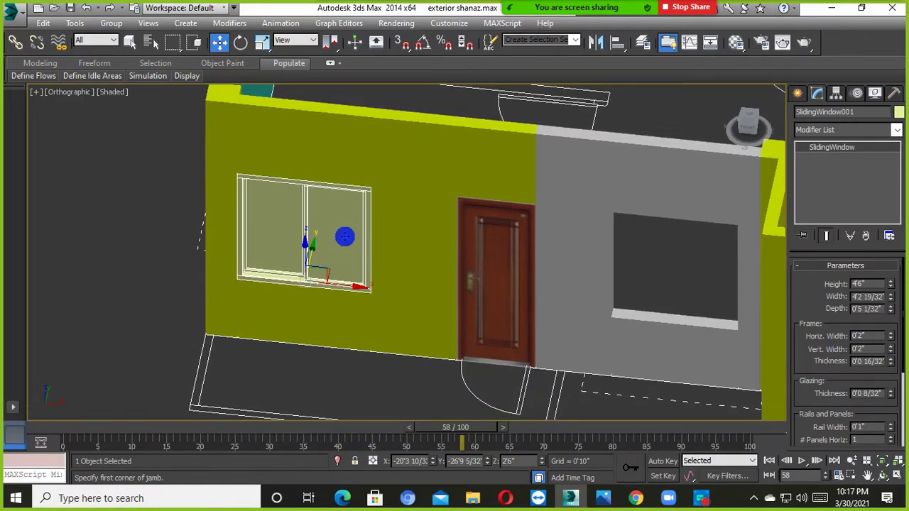
scroll(345, 236, down, 2)
scroll(348, 235, down, 3)
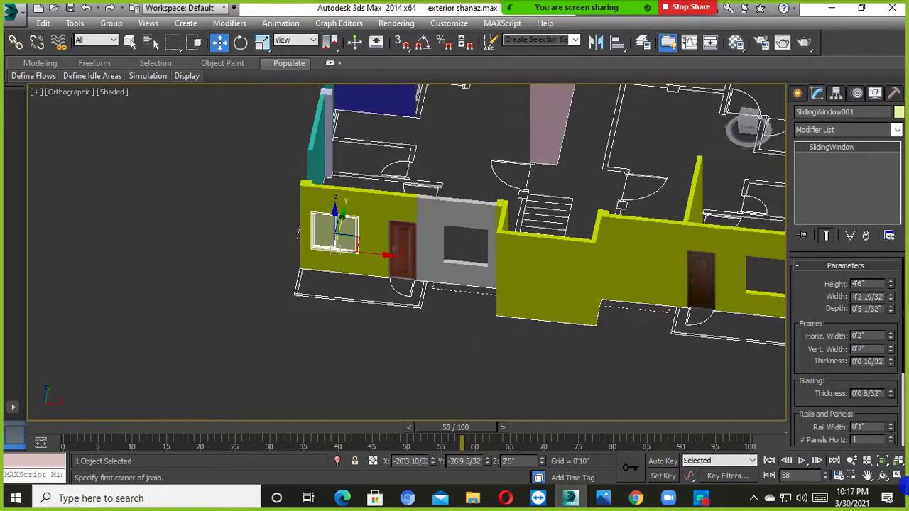
Step: Toggle repeatedly between the four-viewport layout and the maximized orthographic view of the building
click(898, 476)
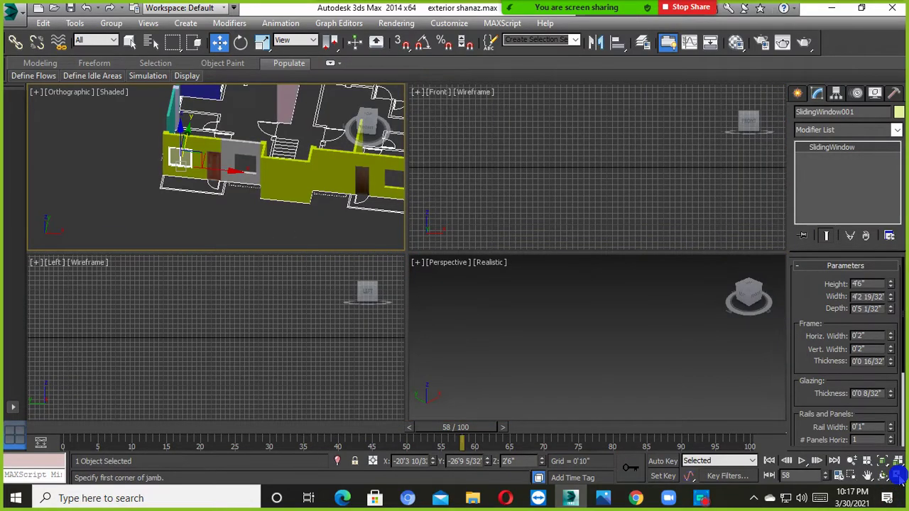
click(898, 477)
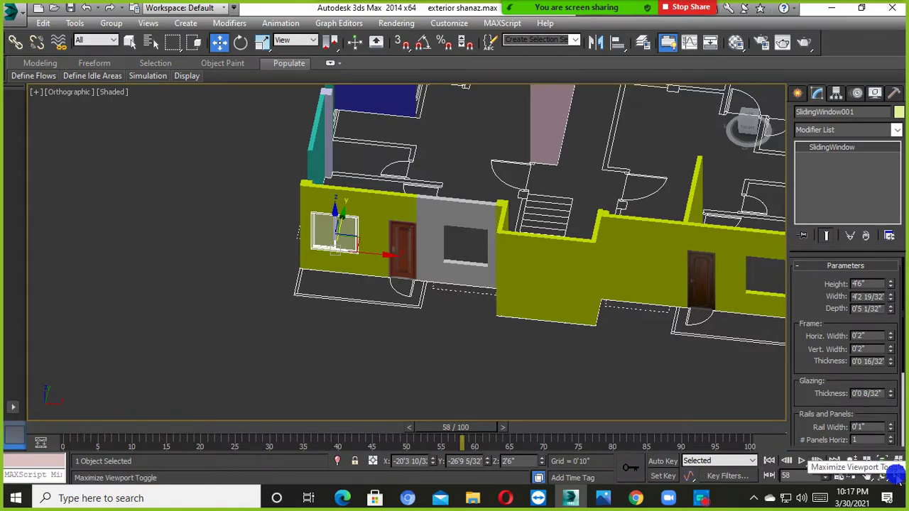
click(898, 477)
click(898, 477)
click(898, 476)
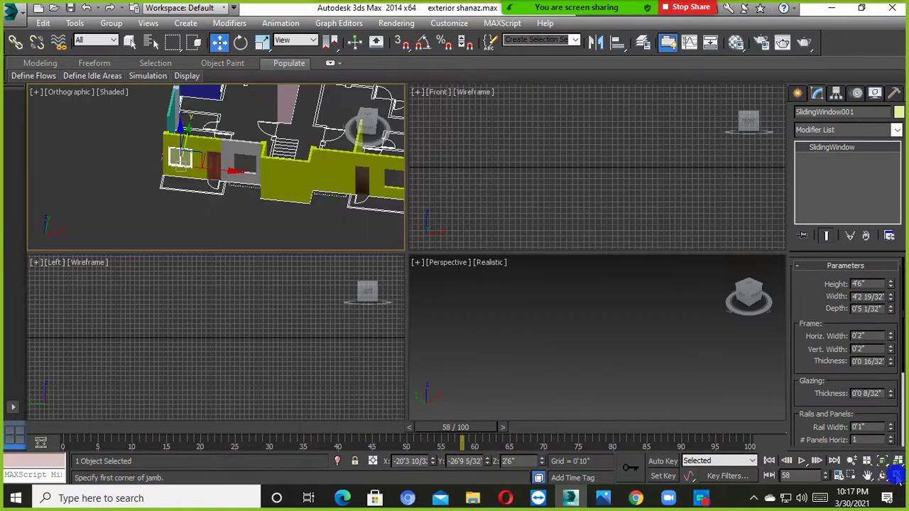
click(897, 477)
scroll(406, 254, down, 10)
middle_drag(406, 255, 375, 272)
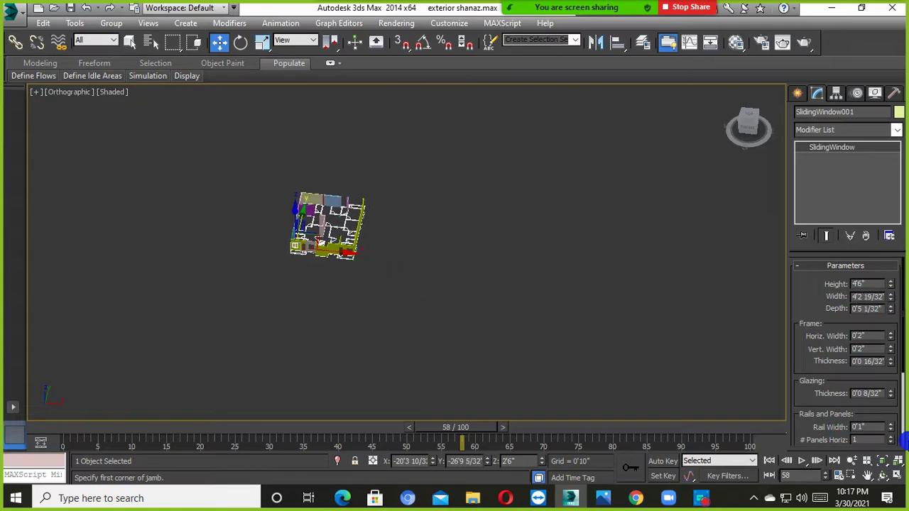
Step: Maximize the Front viewport, orbit it to an angled overview of the building, and set its display to Shaded
click(897, 477)
click(605, 227)
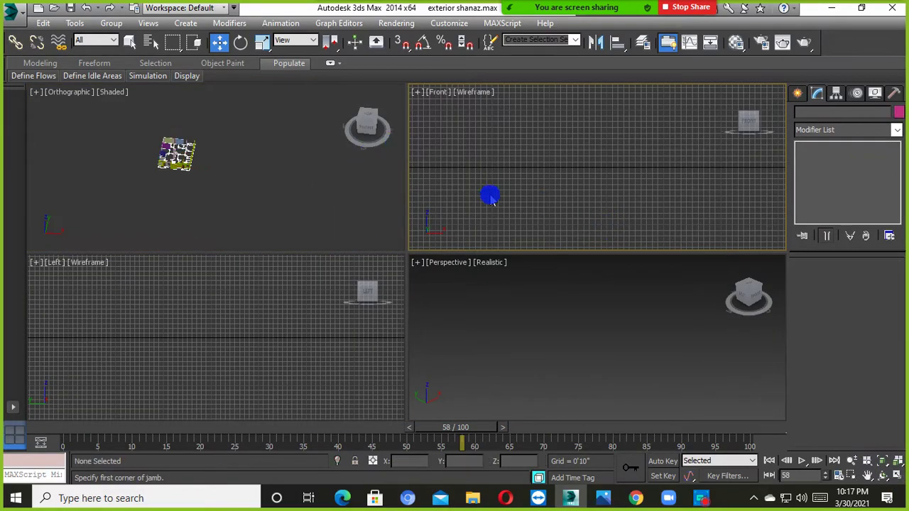
click(897, 475)
scroll(289, 279, down, 8)
scroll(433, 362, up, 4)
alt+middle_drag(377, 310, 427, 284)
key(F3)
key(F3)
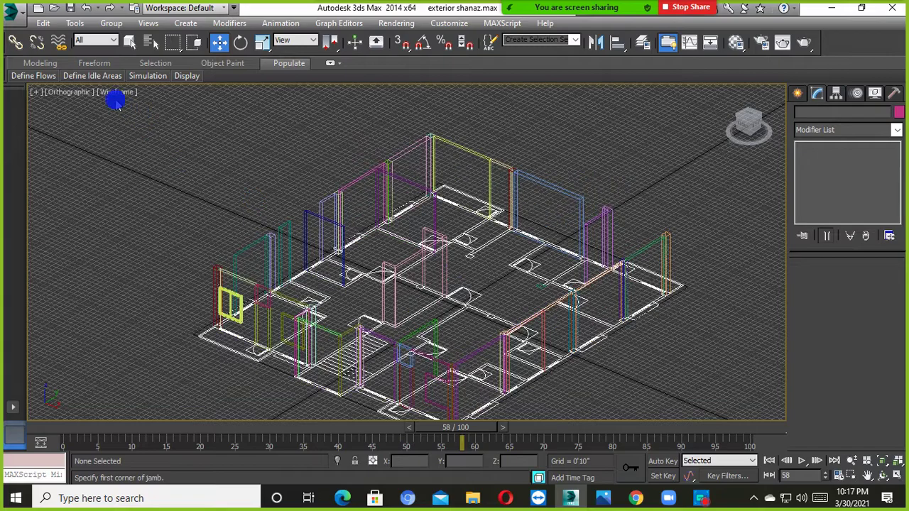
click(128, 93)
click(179, 122)
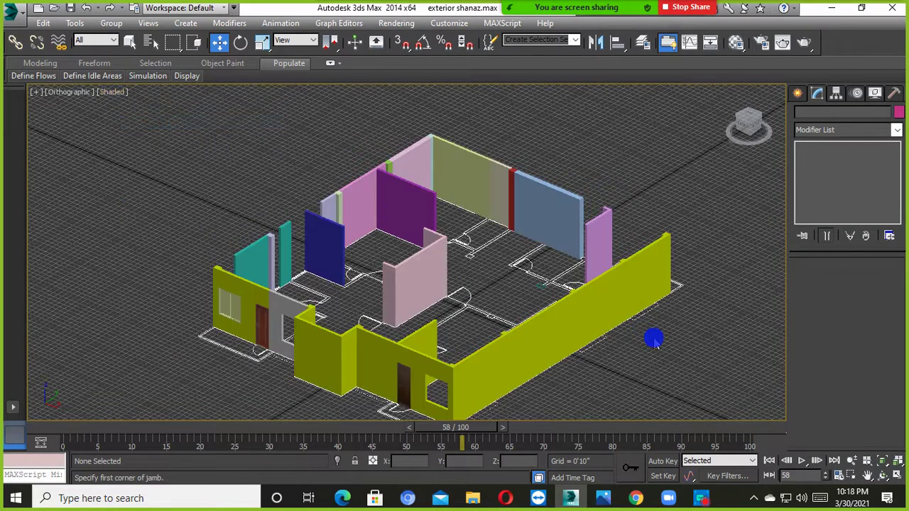
Step: Restore the four-viewport layout and activate the different viewports one after another
click(897, 460)
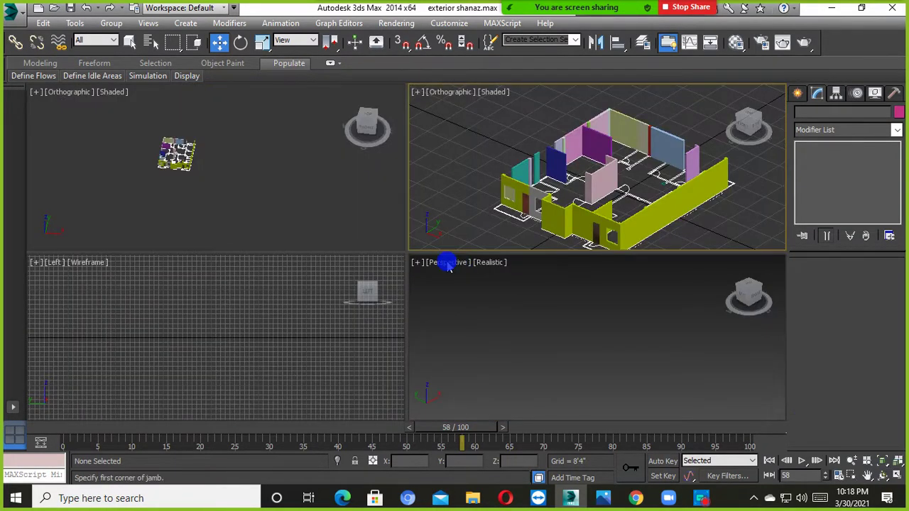
click(220, 125)
click(557, 135)
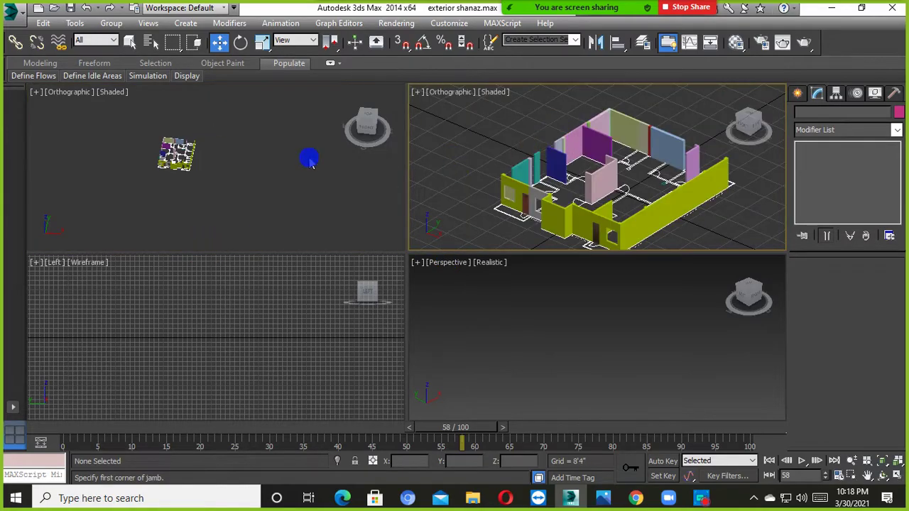
click(319, 210)
click(345, 331)
click(519, 325)
click(498, 222)
click(254, 168)
click(287, 322)
click(489, 296)
click(332, 198)
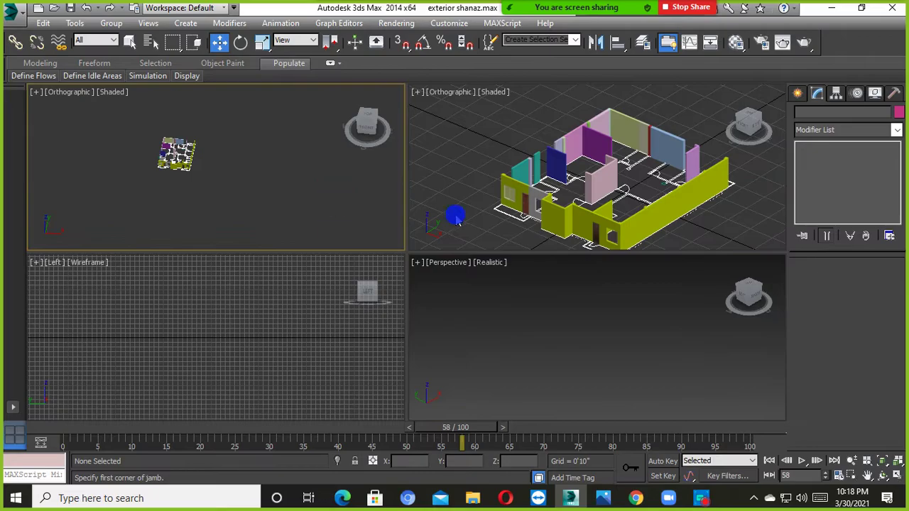
click(457, 215)
Step: Maximize the Left viewport and orbit it to an angled view facing the front of the building
click(392, 323)
click(897, 477)
alt+middle_drag(584, 270, 552, 167)
scroll(313, 248, up, 10)
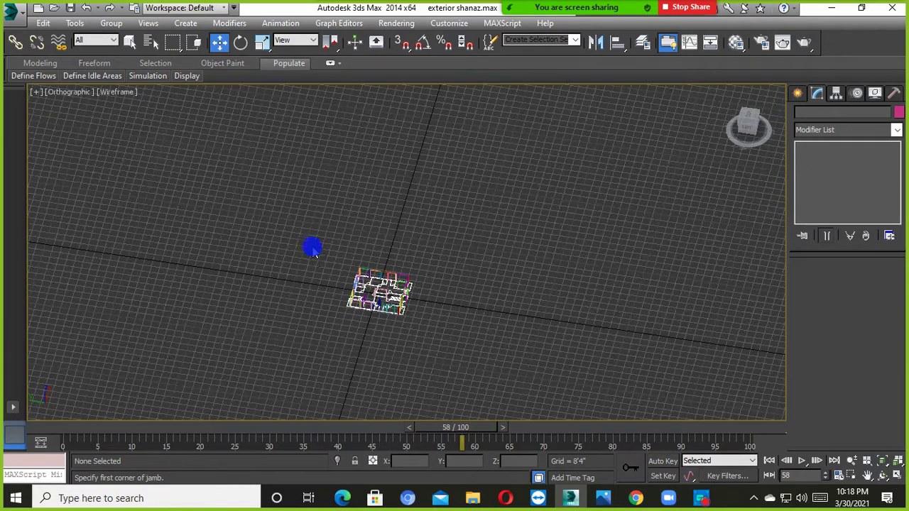
key(F3)
scroll(467, 295, down, 5)
mouse_move(466, 294)
alt+middle_down()
mouse_move(416, 341)
mouse_move(431, 334)
mouse_move(429, 302)
alt+middle_up()
scroll(432, 345, up, 10)
Step: Set this viewport's display to Shaded and clear the selection of the projecting front wall
click(431, 345)
click(114, 92)
click(147, 122)
scroll(348, 213, down, 5)
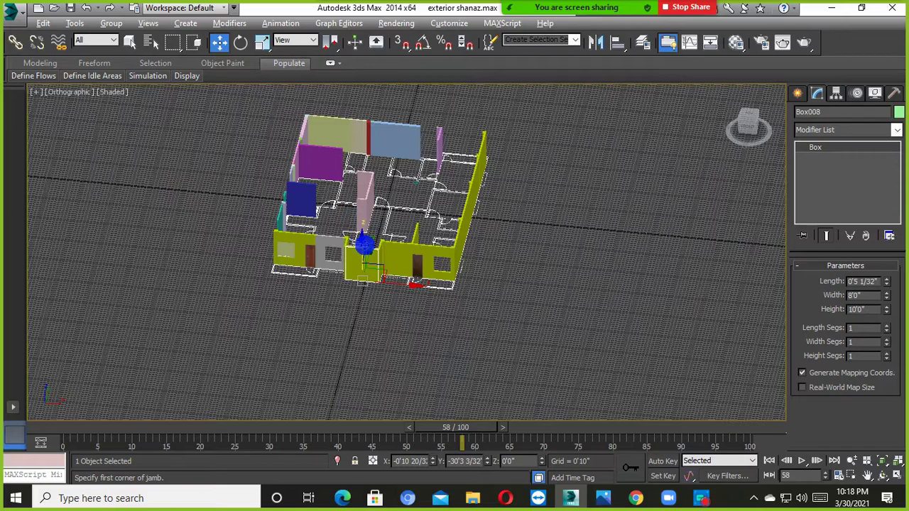
click(521, 322)
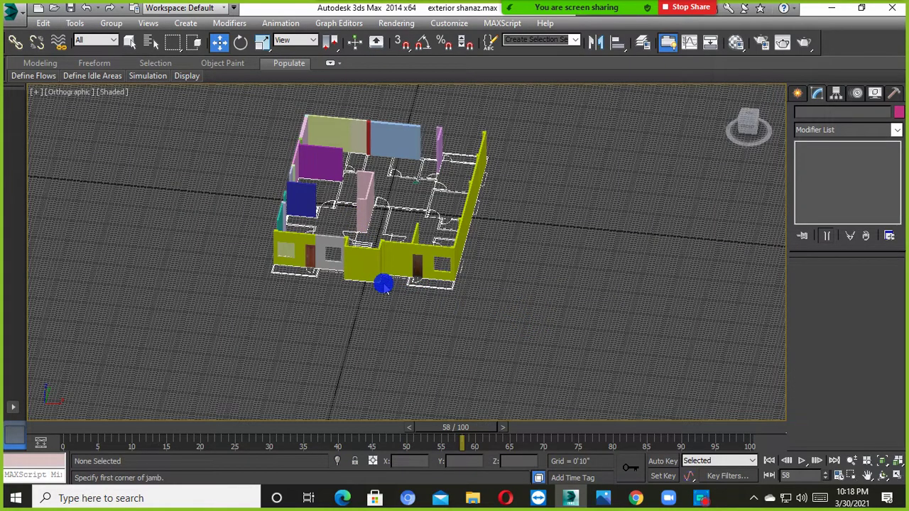
Step: Examine the gray front wall with the empty window opening up close, selecting it and clearing the selection
alt+middle_drag(384, 286, 325, 262)
scroll(319, 258, up, 8)
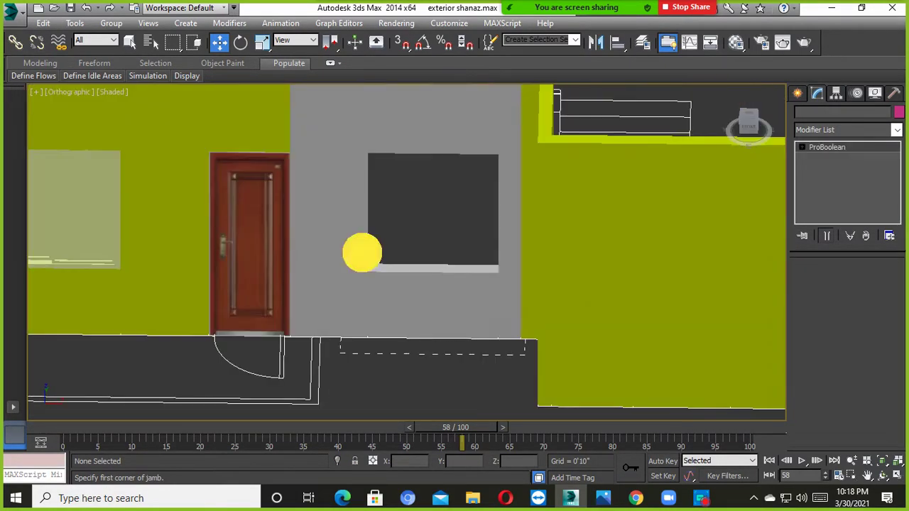
click(415, 286)
alt+middle_drag(416, 286, 838, 186)
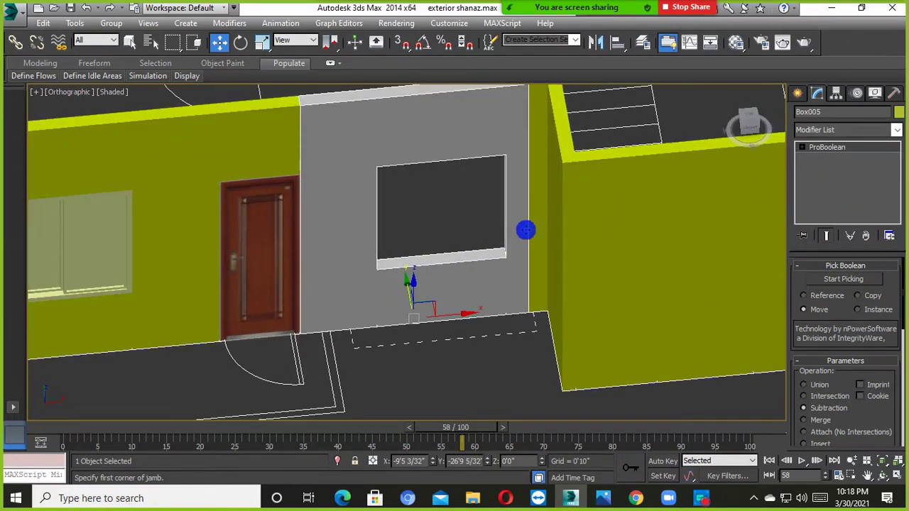
scroll(525, 230, down, 6)
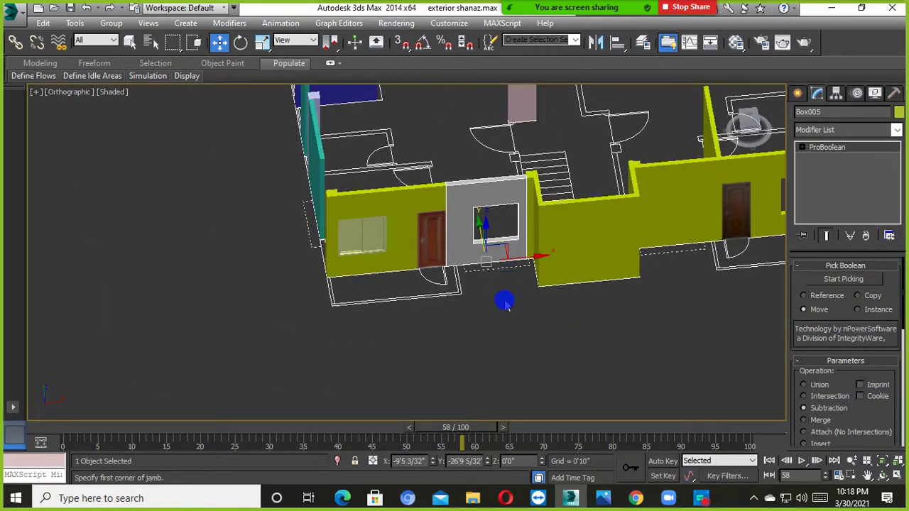
click(505, 298)
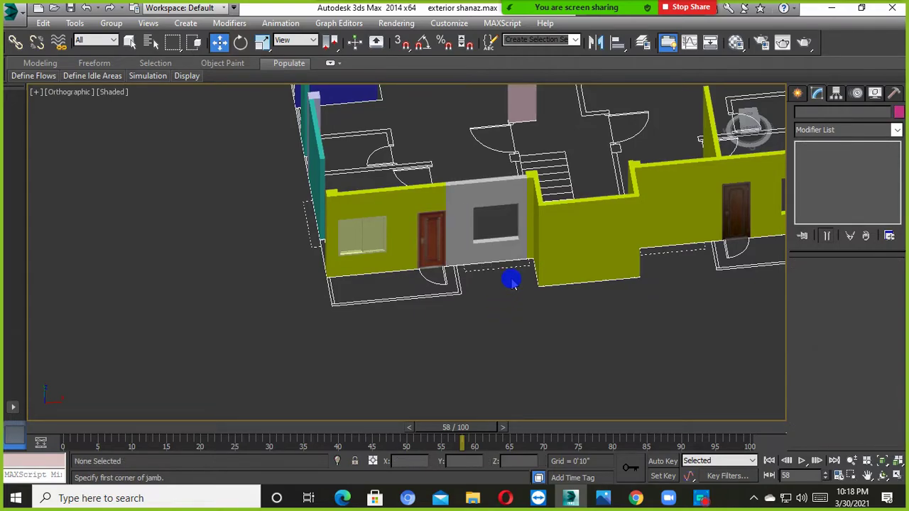
Step: Orbit to a steeper view of the front wall, restore the four-viewport layout, and activate the other viewports one after another
alt+middle_drag(512, 280, 547, 349)
click(895, 477)
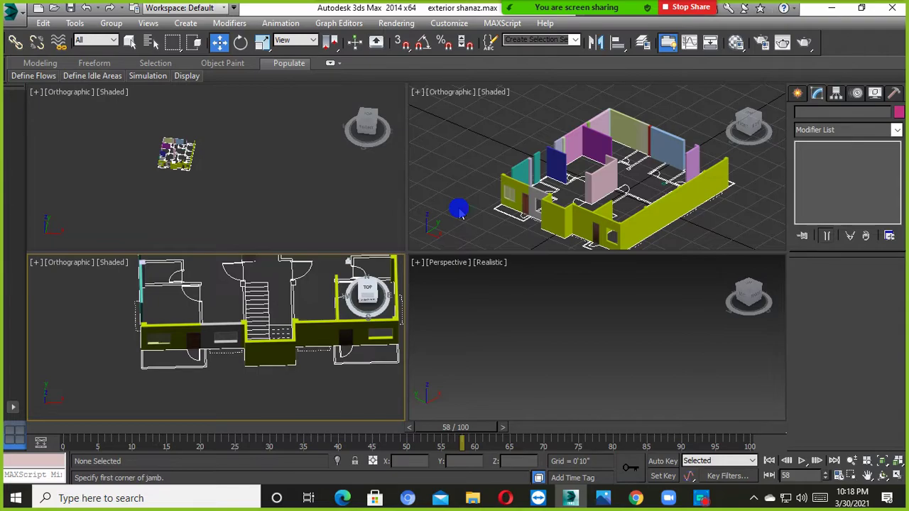
right_click(460, 215)
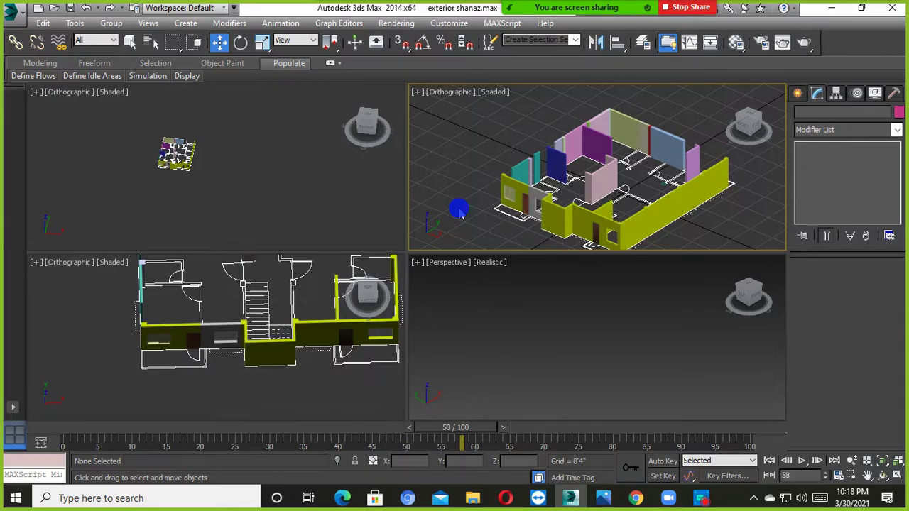
click(497, 339)
click(305, 203)
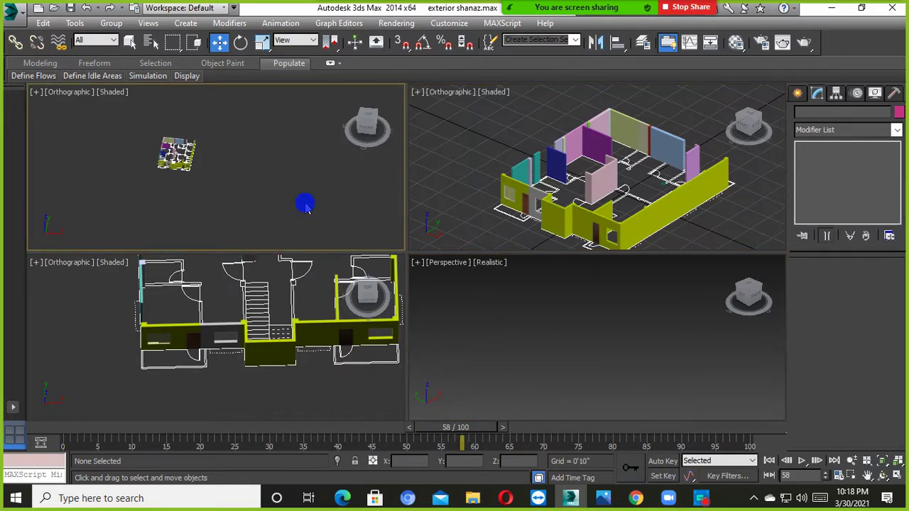
Step: Maximize the active Orthographic viewport, orbit it to an enlarged angled overview of the building, and restore the four-viewport layout
key(alt+w)
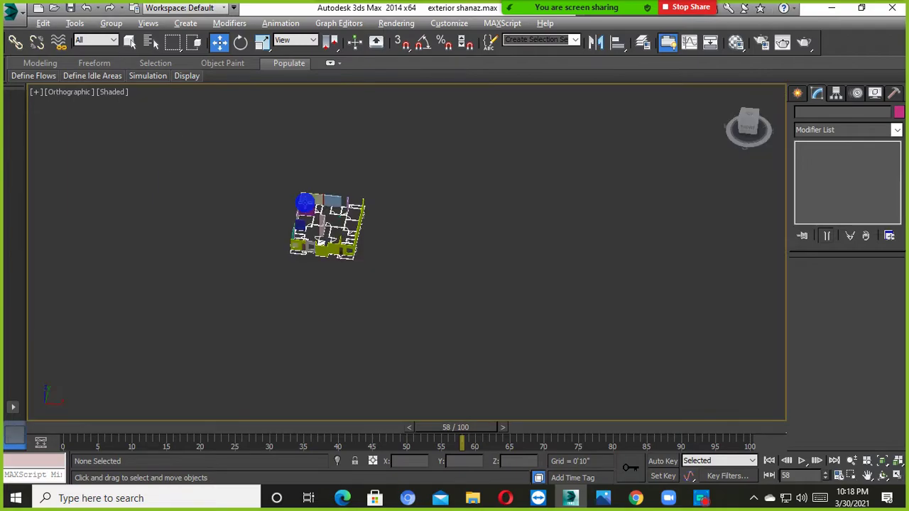
scroll(310, 216, up, 6)
alt+middle_drag(300, 230, 354, 230)
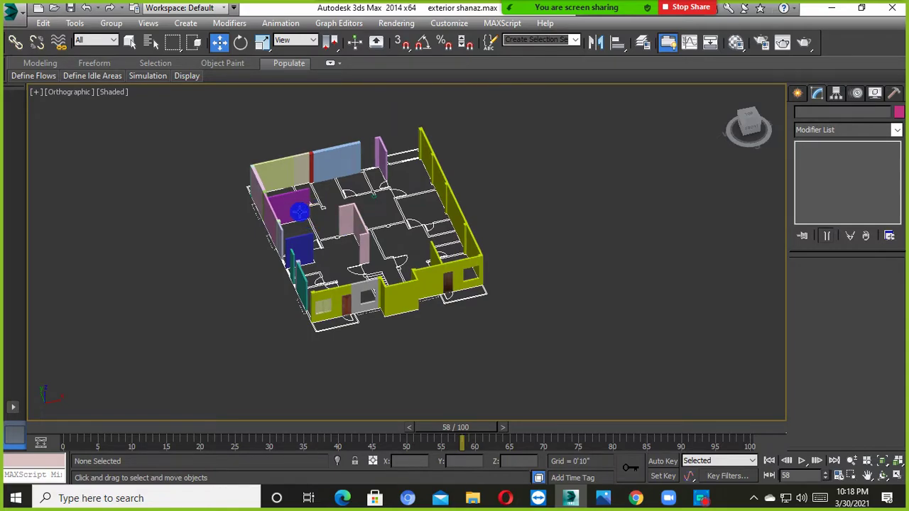
key(alt+w)
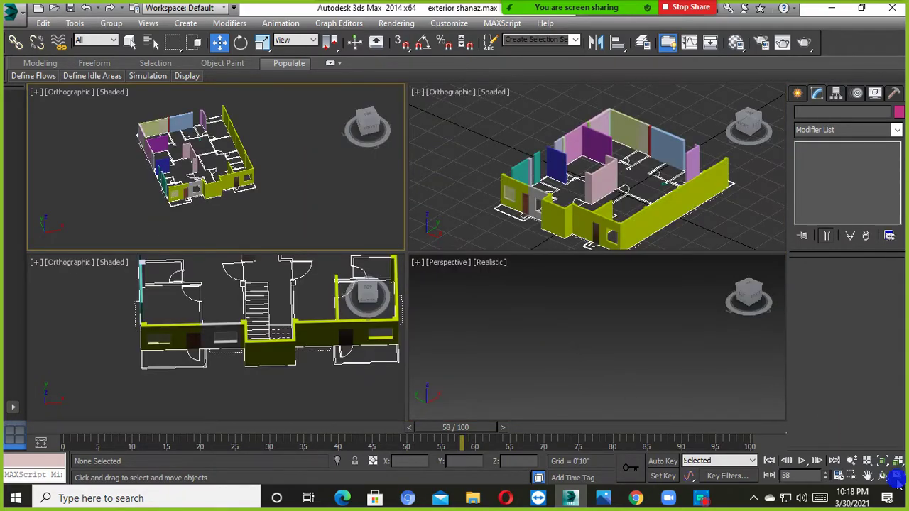
Step: Maximize and restore the active viewport, and do the same with the empty Perspective viewport
click(898, 476)
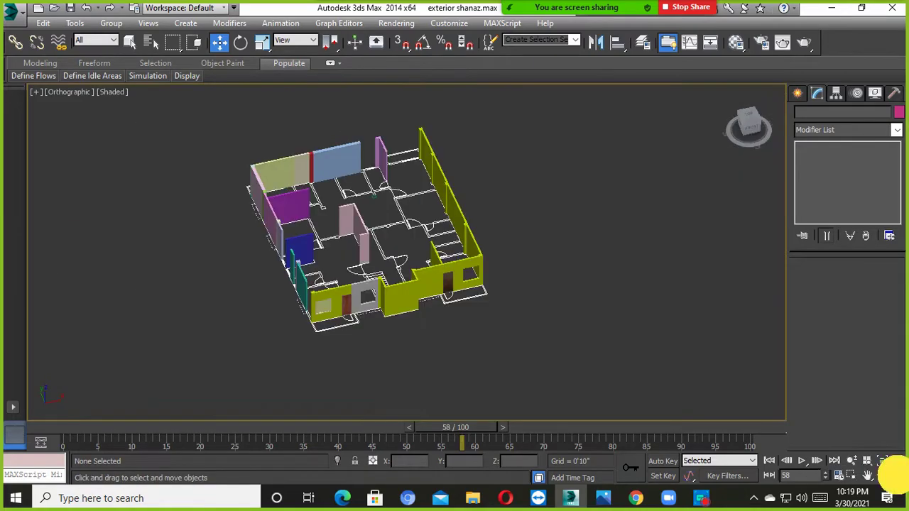
click(898, 476)
click(590, 344)
click(897, 476)
click(898, 476)
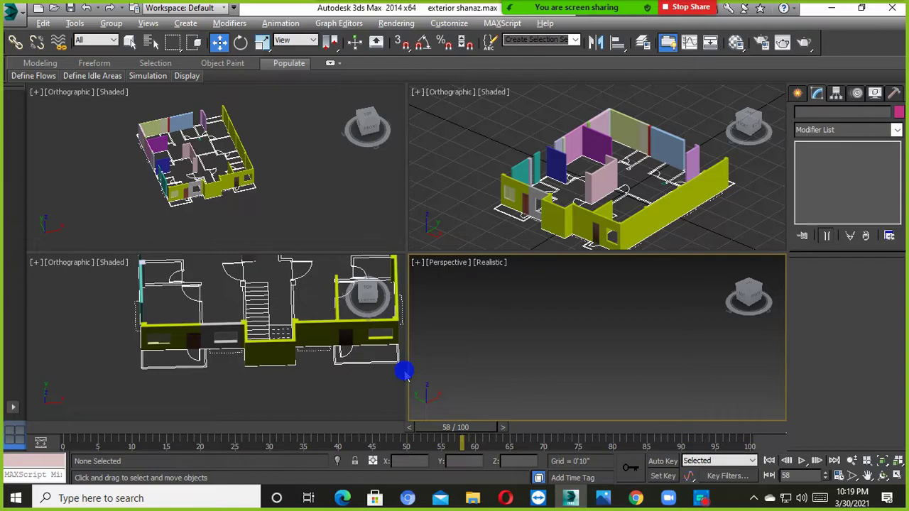
Step: Maximize the Perspective viewport, select all objects to zoom to them, and clear the selection
key(alt+w)
scroll(421, 344, down, 3)
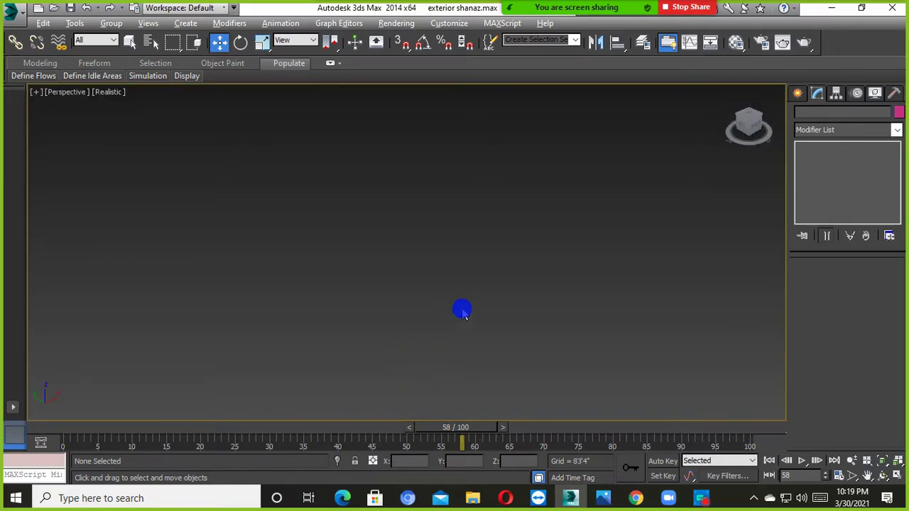
key(ctrl+a)
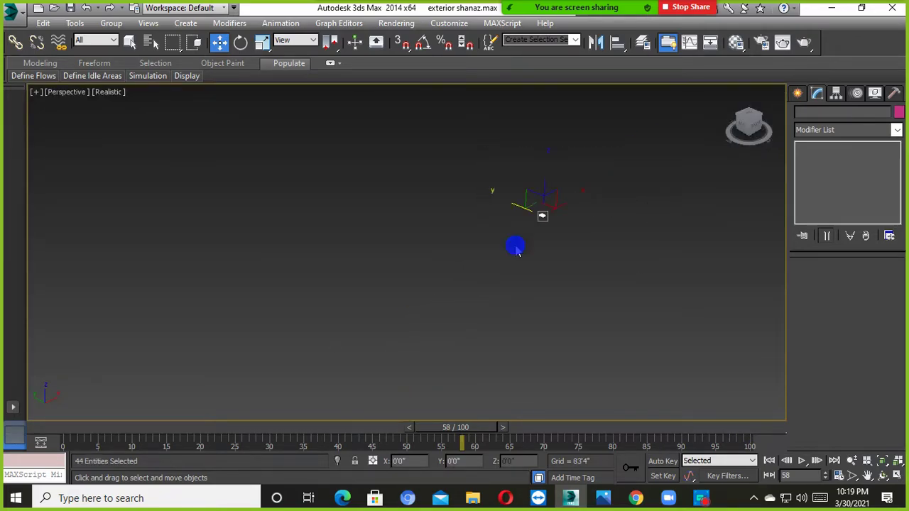
key(z)
click(61, 95)
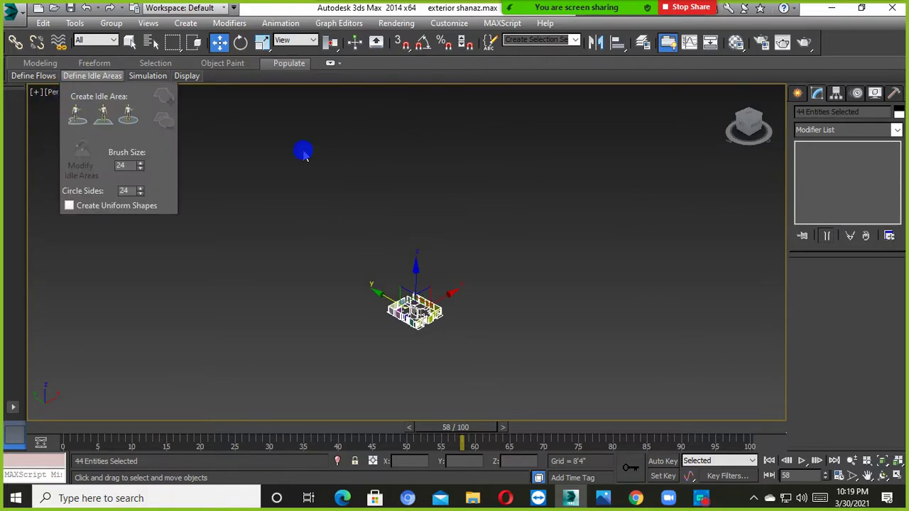
click(187, 128)
click(365, 203)
click(53, 130)
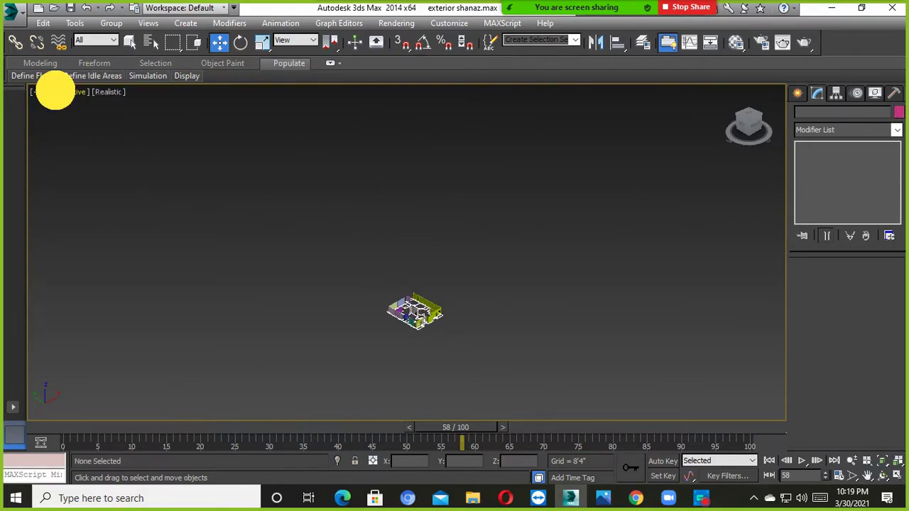
Step: Switch the viewport to Orthographic, orbit around the building, and return the view to Perspective
click(53, 92)
click(106, 154)
scroll(398, 263, up, 5)
alt+middle_drag(382, 239, 448, 283)
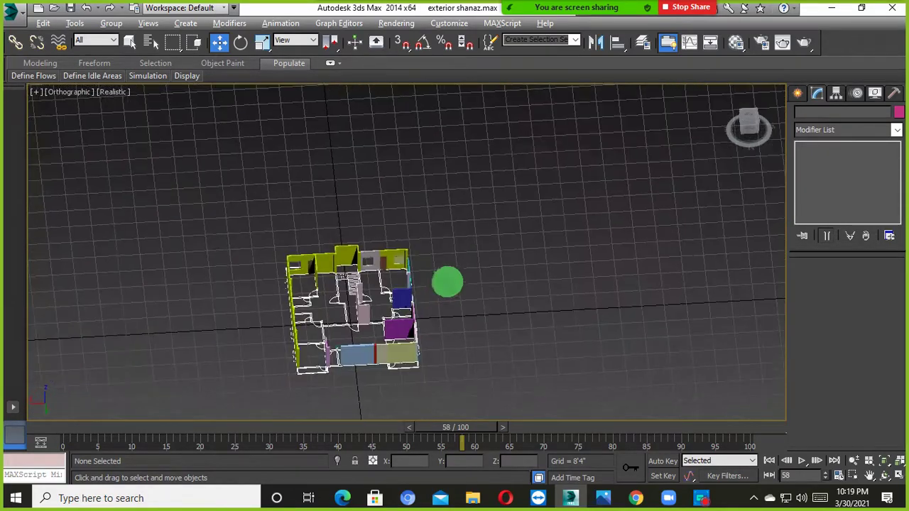
click(71, 94)
click(88, 140)
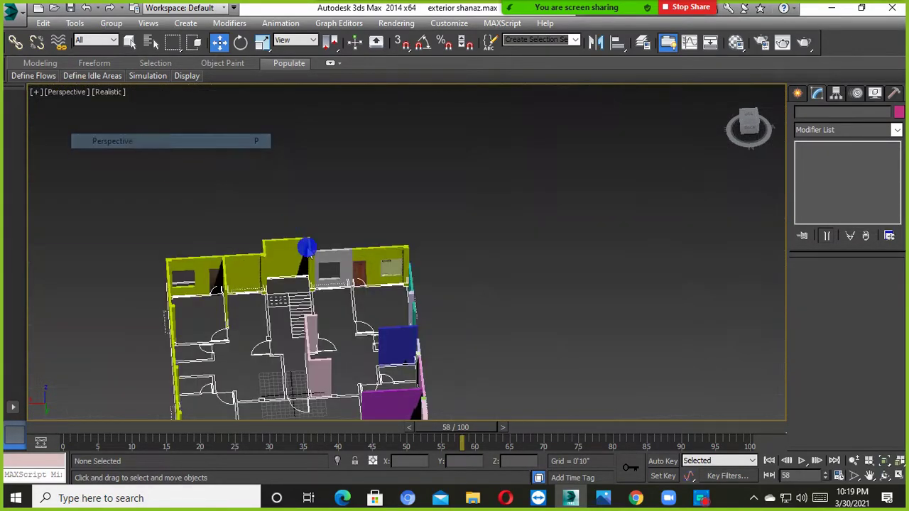
Step: Orbit the Perspective view around the building, select the light blue back wall, and switch the view to Orthographic
scroll(340, 270, down, 8)
middle_drag(493, 241, 363, 335)
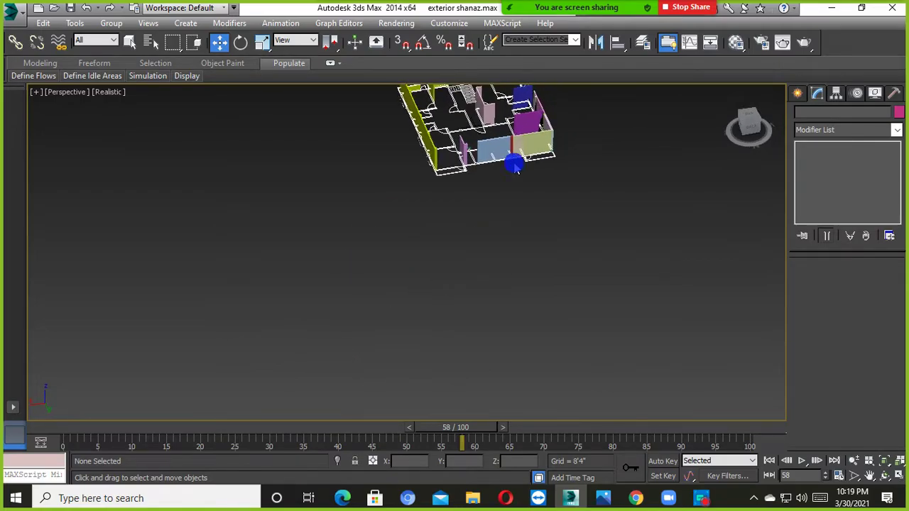
click(499, 152)
alt+middle_drag(530, 144, 511, 171)
scroll(436, 252, up, 5)
scroll(402, 246, down, 5)
alt+middle_drag(424, 220, 226, 121)
click(75, 94)
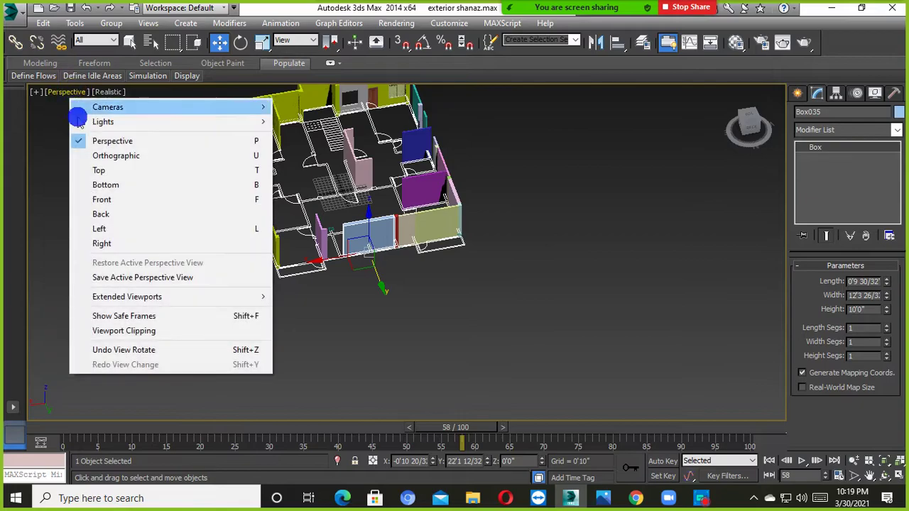
click(128, 158)
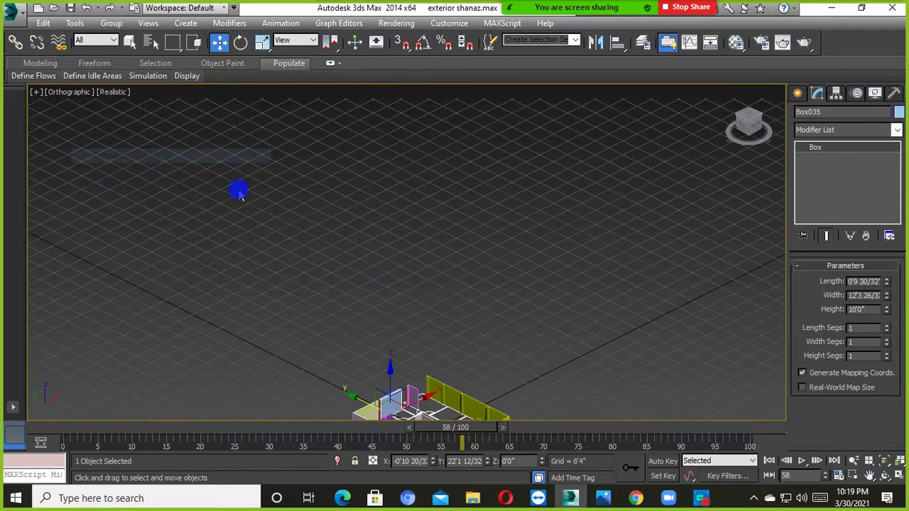
Step: Select the gray front wall with the window opening in a close angled view and set the viewport's display to Shaded
scroll(483, 291, down, 4)
middle_drag(479, 313, 473, 202)
scroll(463, 263, up, 5)
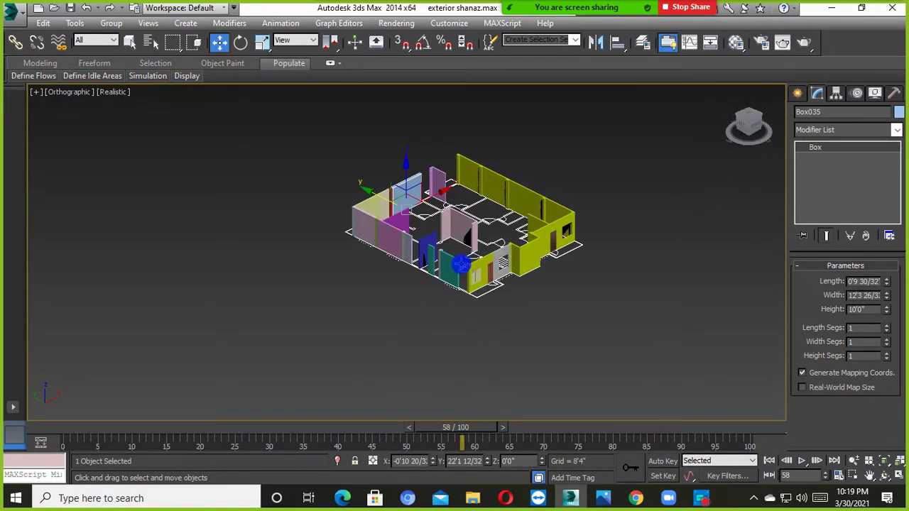
click(490, 273)
alt+middle_drag(497, 273, 473, 315)
scroll(501, 290, up, 5)
scroll(444, 324, up, 2)
click(453, 253)
scroll(451, 253, up, 3)
middle_drag(404, 277, 384, 320)
alt+middle_drag(383, 320, 529, 277)
click(112, 91)
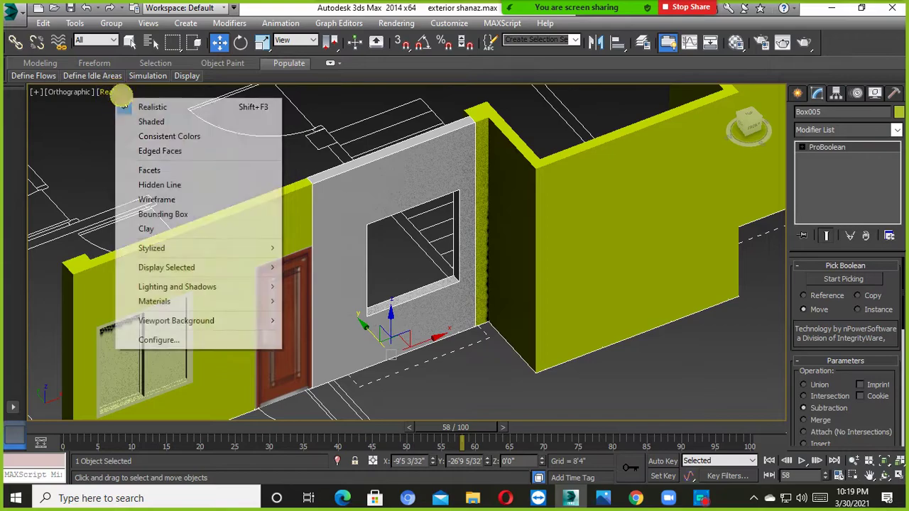
click(150, 119)
Step: Set the category of geometry objects to create to Windows
click(796, 93)
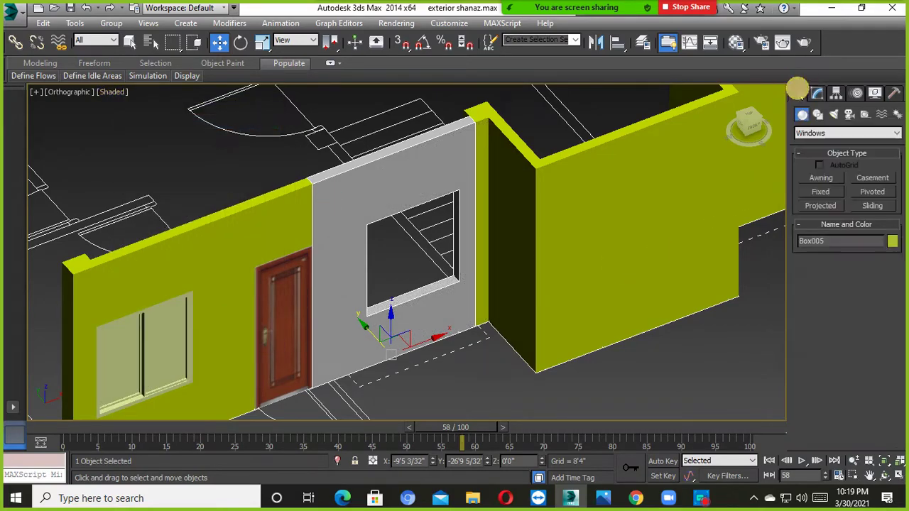
click(815, 134)
click(813, 132)
click(813, 132)
click(818, 142)
click(822, 135)
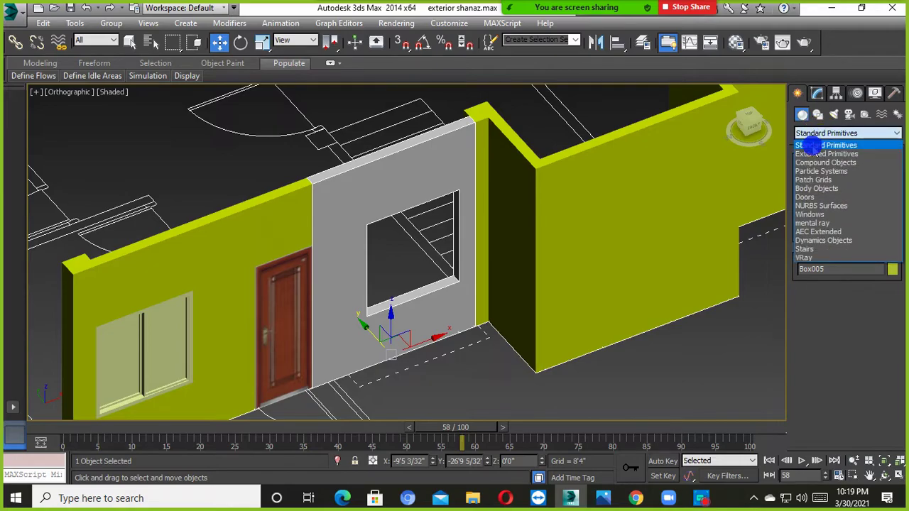
click(815, 214)
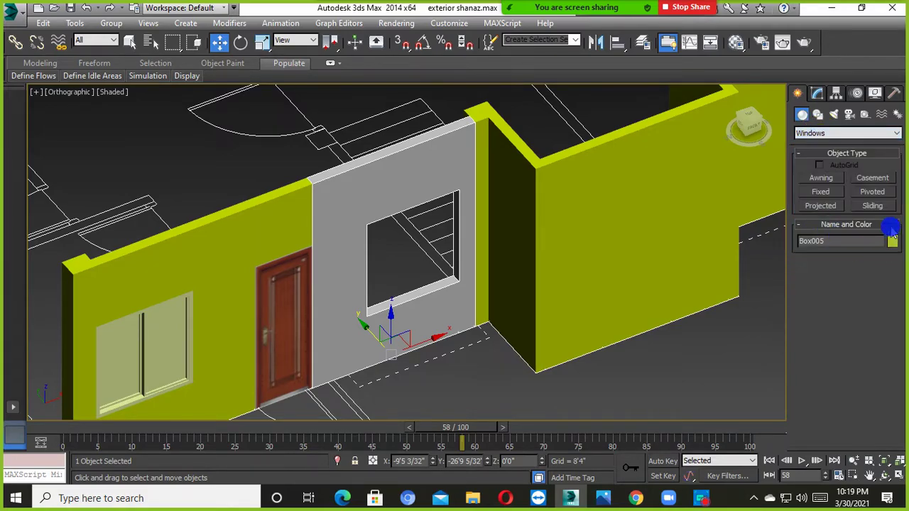
Step: Create a Sliding window 4'0" wide and 0'5 1/32" deep, snapped to the corners of the gray front wall's opening
click(873, 206)
alt+middle_drag(387, 306, 396, 295)
scroll(396, 296, up, 4)
key(s)
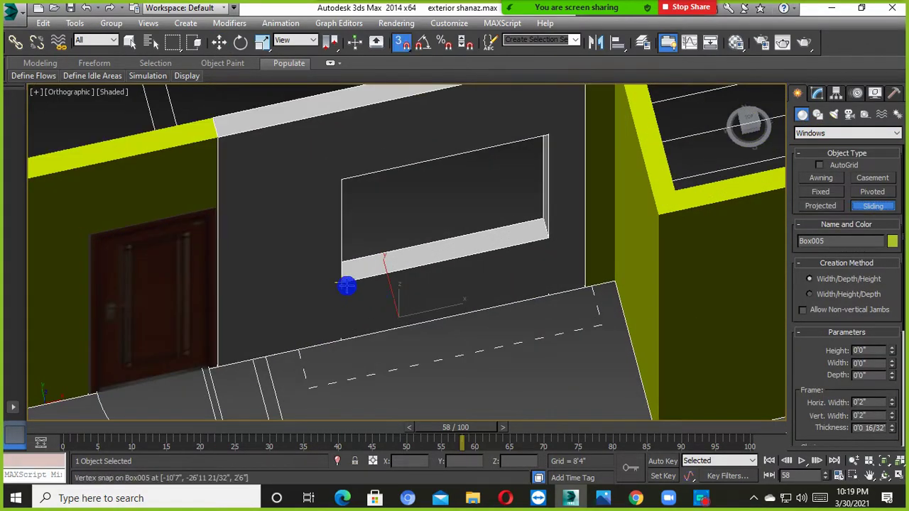
mouse_move(346, 285)
mouse_down()
mouse_move(367, 258)
mouse_move(548, 239)
mouse_move(380, 272)
mouse_move(556, 242)
mouse_move(548, 237)
mouse_up()
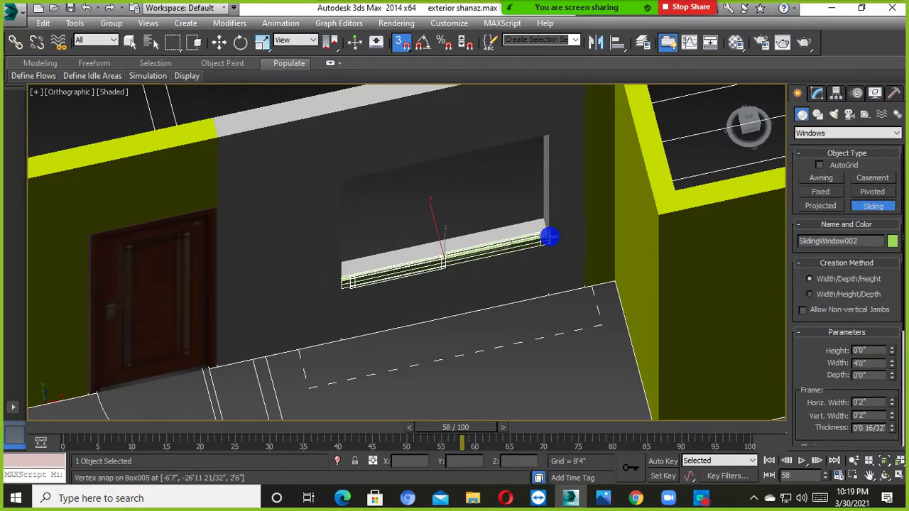
alt+middle_drag(556, 234, 505, 254)
click(538, 204)
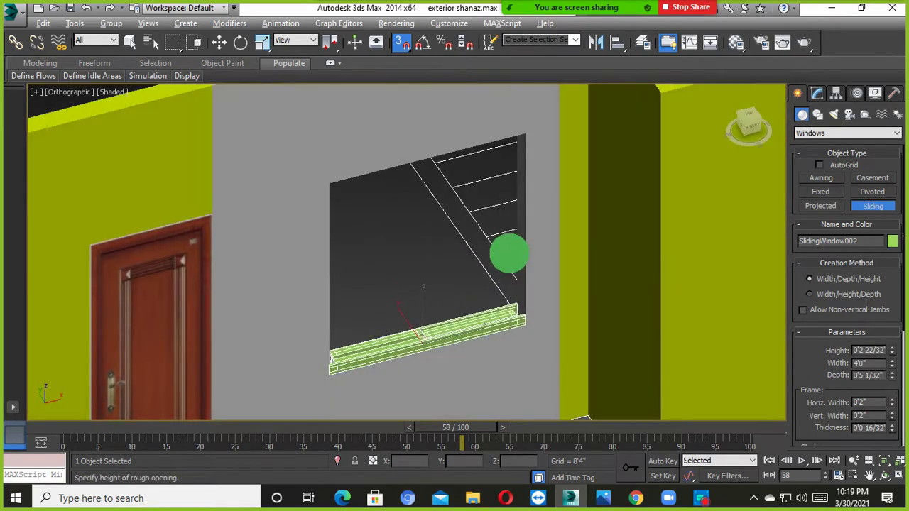
click(525, 132)
Step: Turn off snapping, activate the Move tool, and select the new sliding window in an angled view of the facade
alt+middle_drag(526, 132, 454, 262)
scroll(541, 289, down, 5)
alt+middle_drag(541, 289, 486, 299)
scroll(859, 392, down, 5)
click(397, 43)
click(215, 47)
click(412, 113)
alt+middle_drag(524, 252, 687, 308)
click(440, 244)
Step: Compare the front wall's windows by selecting the wall with the empty opening and then the new sliding window
scroll(441, 244, down, 5)
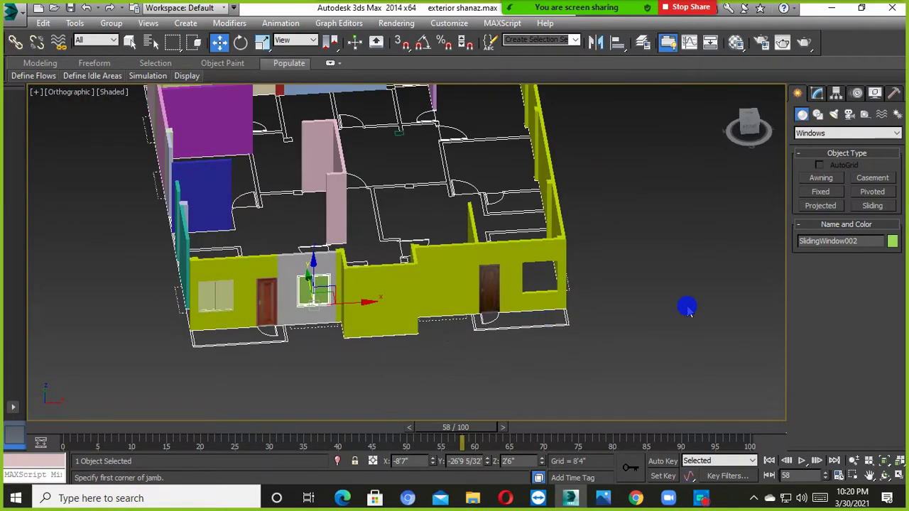
click(686, 308)
scroll(535, 307, up, 3)
click(535, 305)
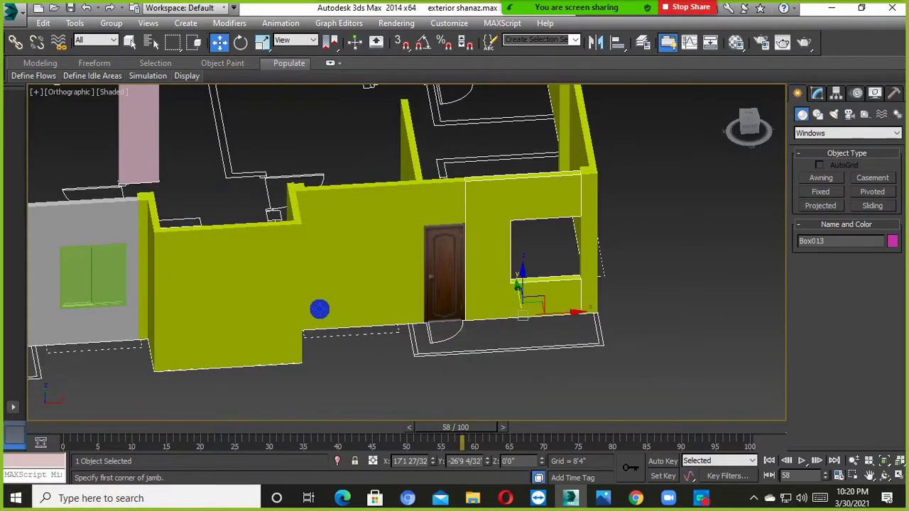
scroll(377, 284, down, 4)
click(260, 270)
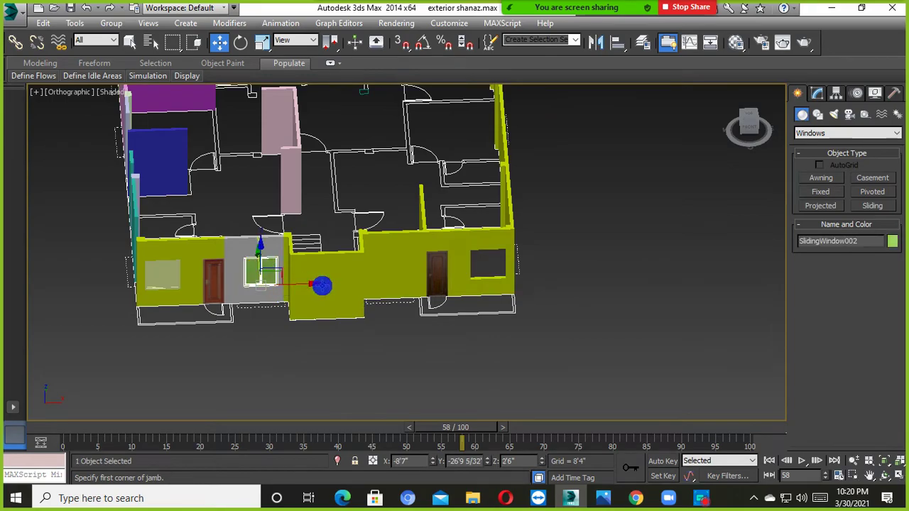
alt+middle_drag(358, 283, 461, 368)
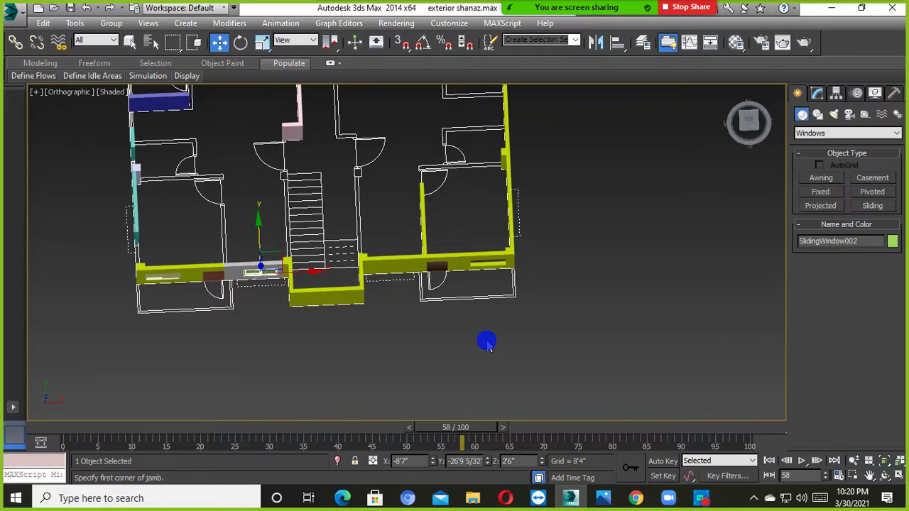
Step: Clear the selection and delete the front wall section between the projecting wall and the dark brown door
alt+middle_drag(566, 321, 691, 291)
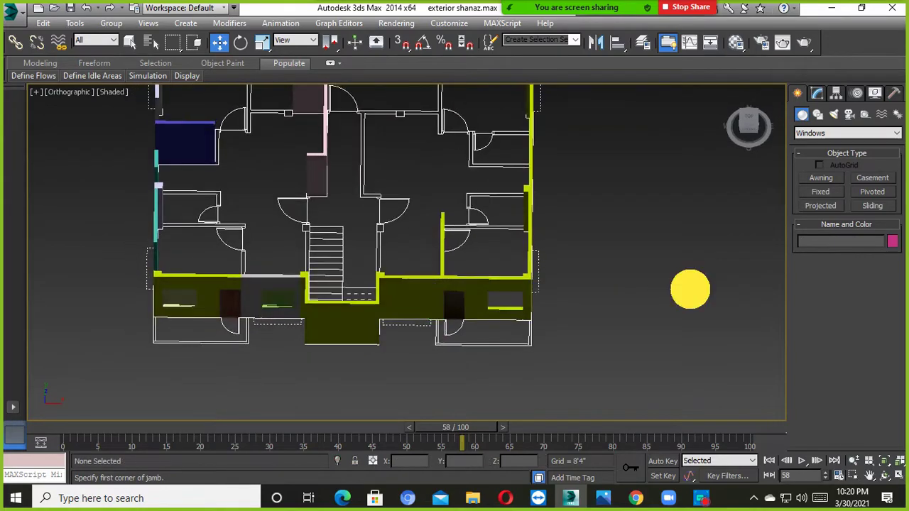
middle_drag(409, 306, 408, 284)
scroll(281, 313, up, 5)
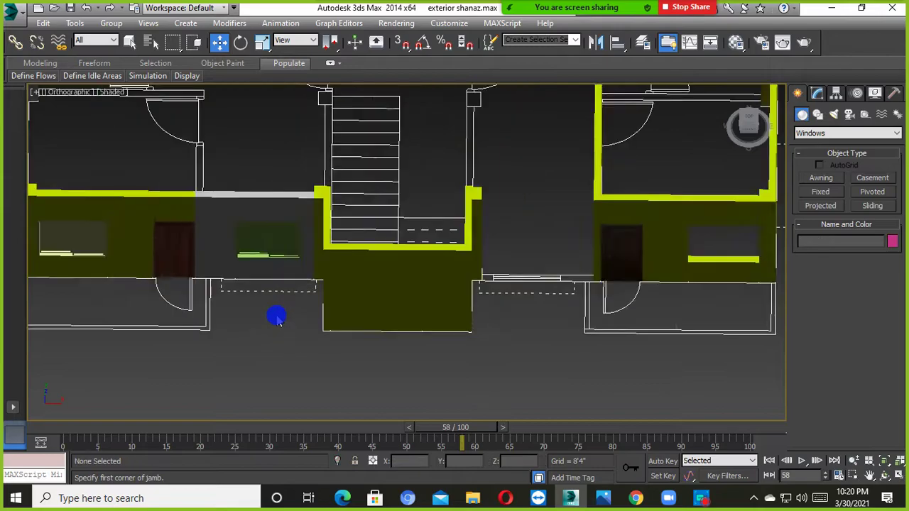
Step: Copy the gray front wall and its sliding window along X into the gap between the projecting wall and the dark brown door
alt+middle_drag(266, 272, 256, 251)
click(280, 227)
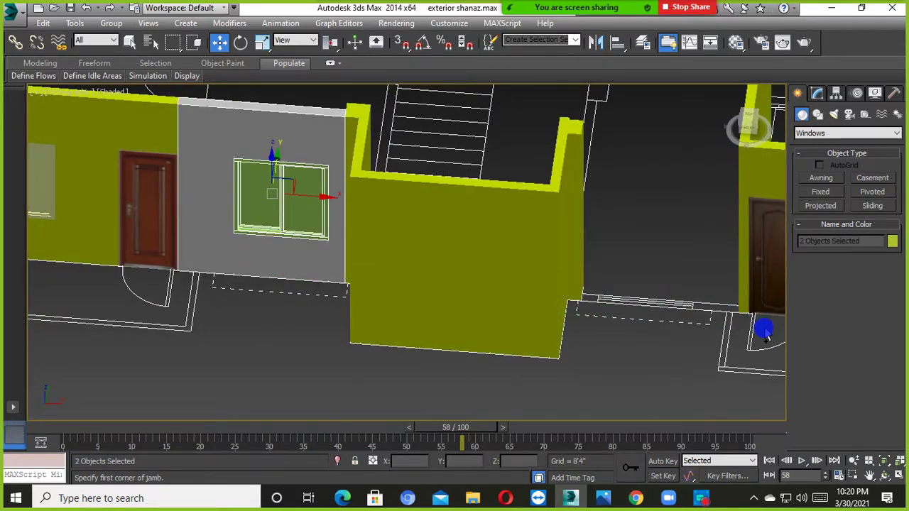
drag(301, 200, 693, 241)
click(449, 305)
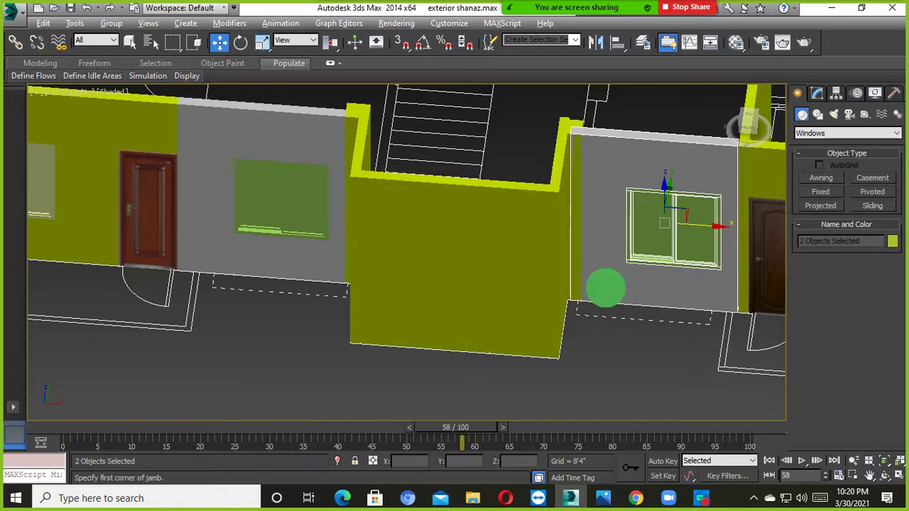
Step: Turn snapping on and mirror the copied wall and sliding window about the X axis with No Clone
scroll(605, 288, up, 8)
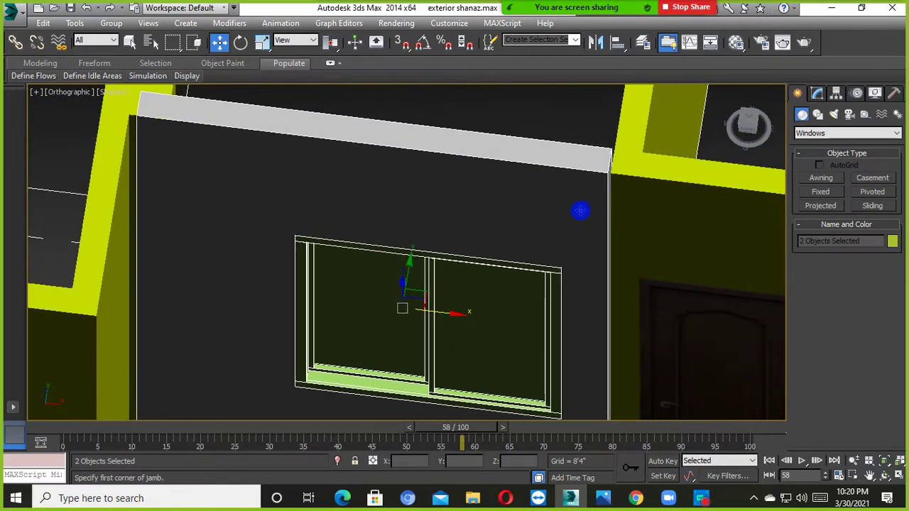
key(s)
scroll(506, 234, down, 8)
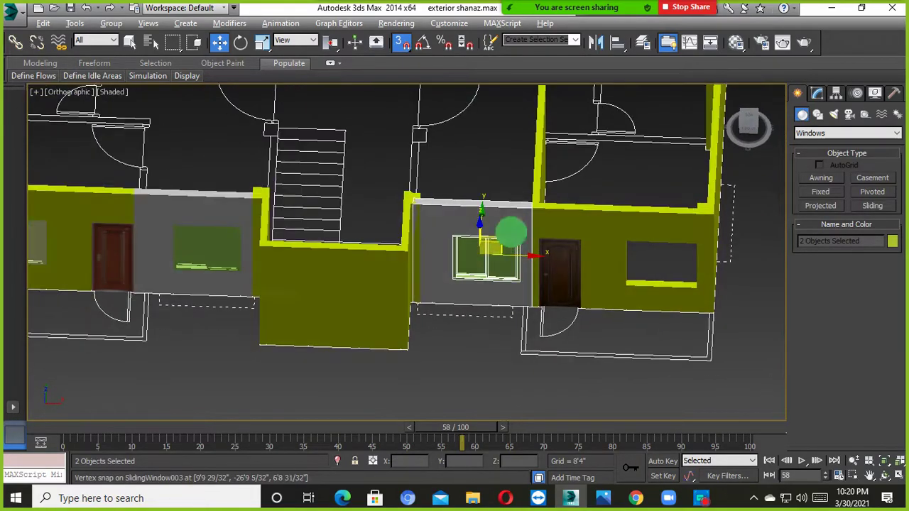
key(F3)
scroll(484, 292, up, 4)
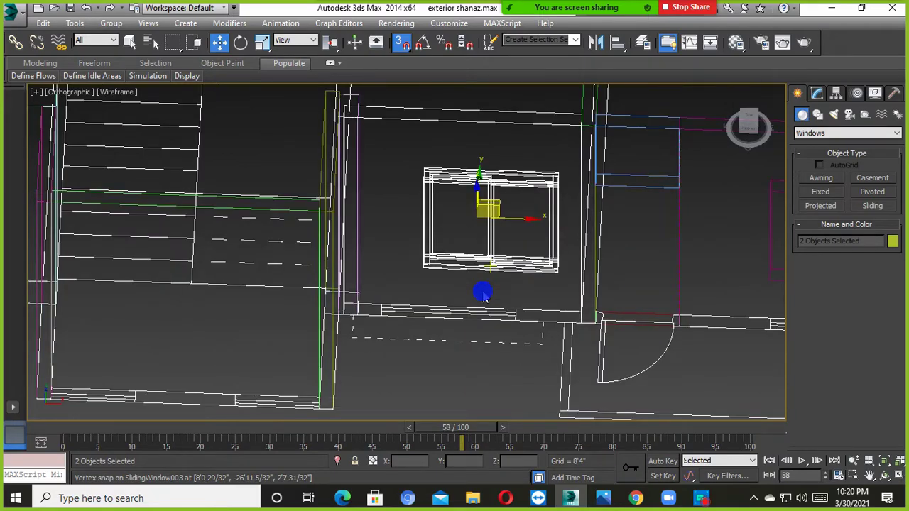
scroll(483, 293, down, 4)
middle_drag(481, 290, 567, 290)
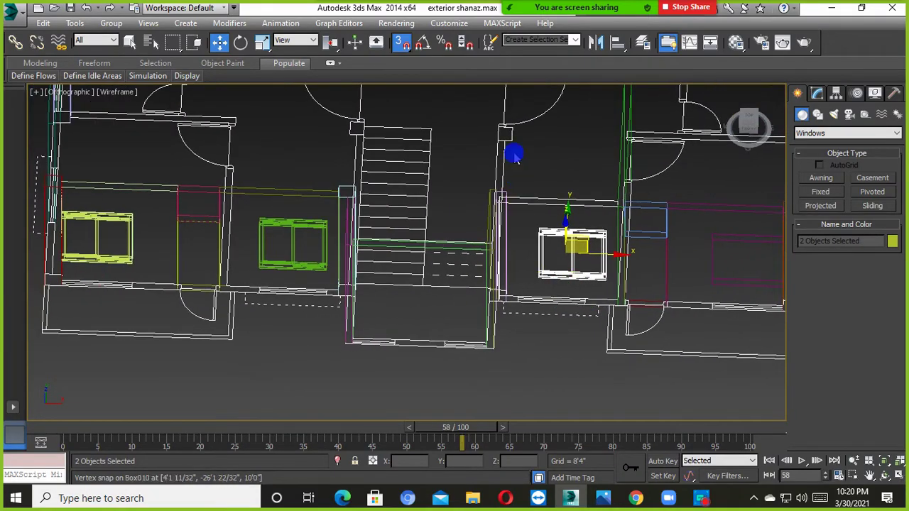
click(595, 41)
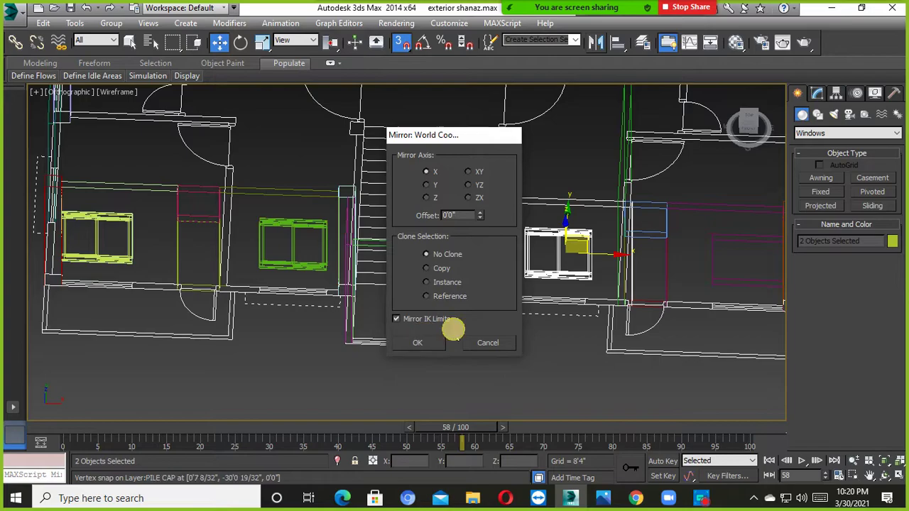
click(426, 339)
Step: Snap the mirrored wall and window into place against the corner of the projecting wall
scroll(539, 285, up, 2)
key(F3)
mouse_move(524, 312)
alt+middle_down()
mouse_move(514, 321)
mouse_move(483, 264)
mouse_move(466, 160)
alt+middle_up()
mouse_move(466, 160)
mouse_down()
mouse_move(461, 149)
mouse_move(465, 156)
mouse_up()
alt+middle_drag(499, 243, 510, 229)
key(F3)
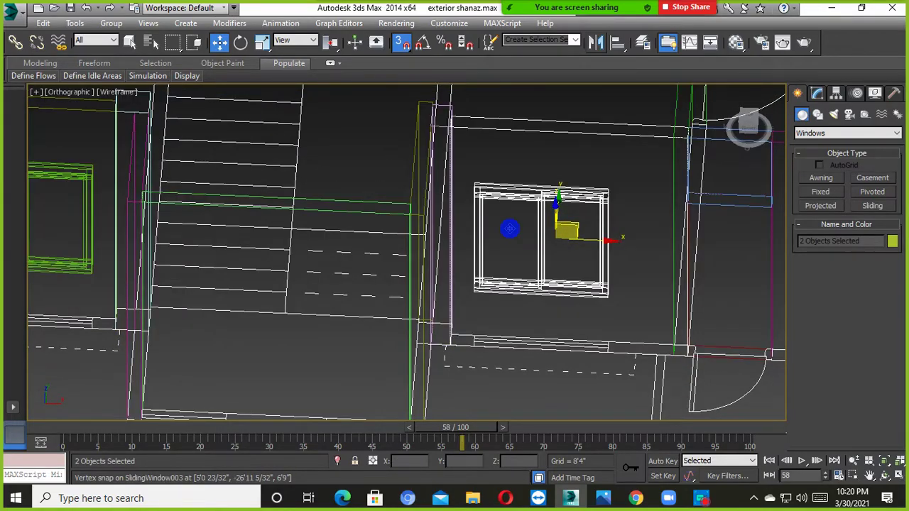
alt+middle_drag(552, 266, 564, 395)
key(F3)
click(634, 275)
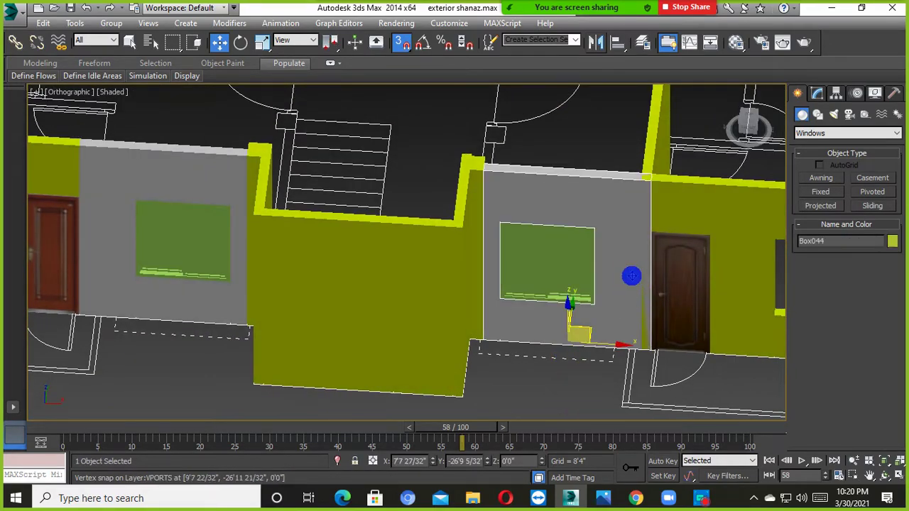
middle_drag(634, 276, 609, 284)
right_click(609, 283)
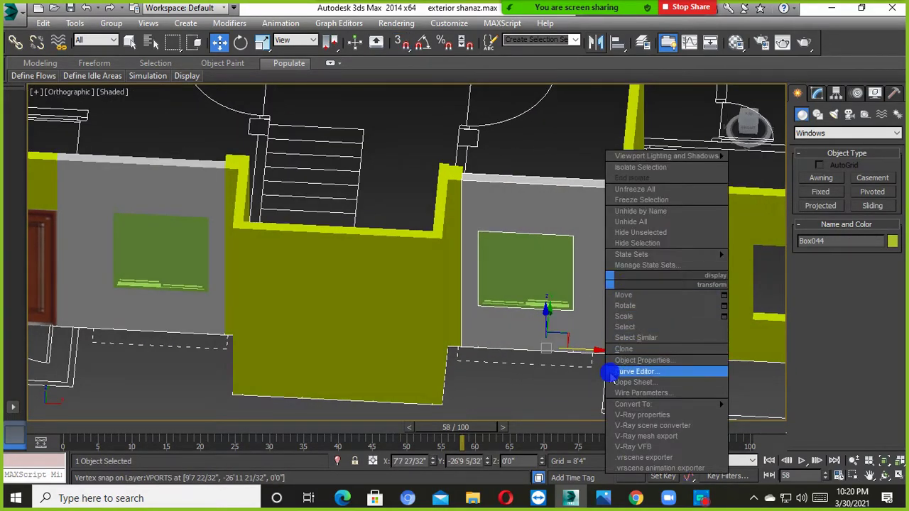
mouse_move(640, 405)
click(735, 404)
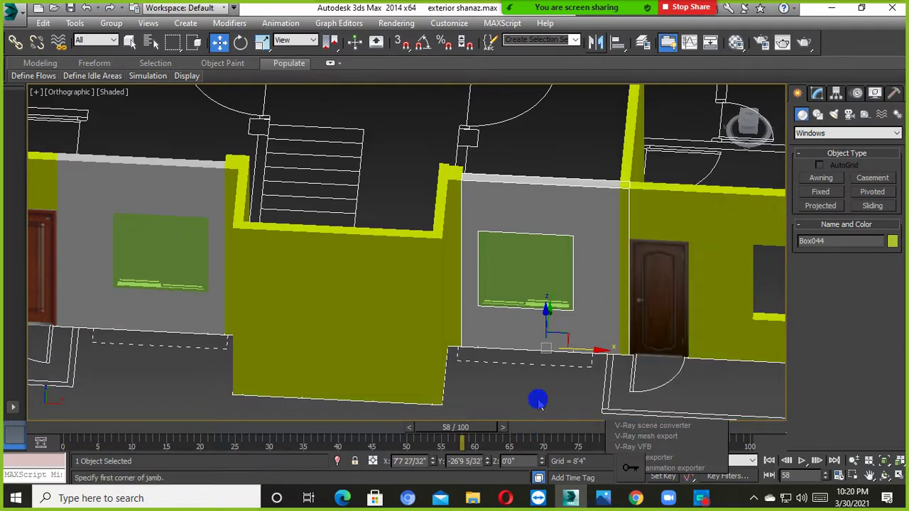
Step: Examine the mirrored wall section beside the dark brown door from different angles, selecting the wall to check its extent
scroll(604, 253, down, 3)
alt+middle_drag(604, 253, 596, 321)
click(597, 321)
click(600, 241)
scroll(598, 233, up, 3)
scroll(567, 363, down, 3)
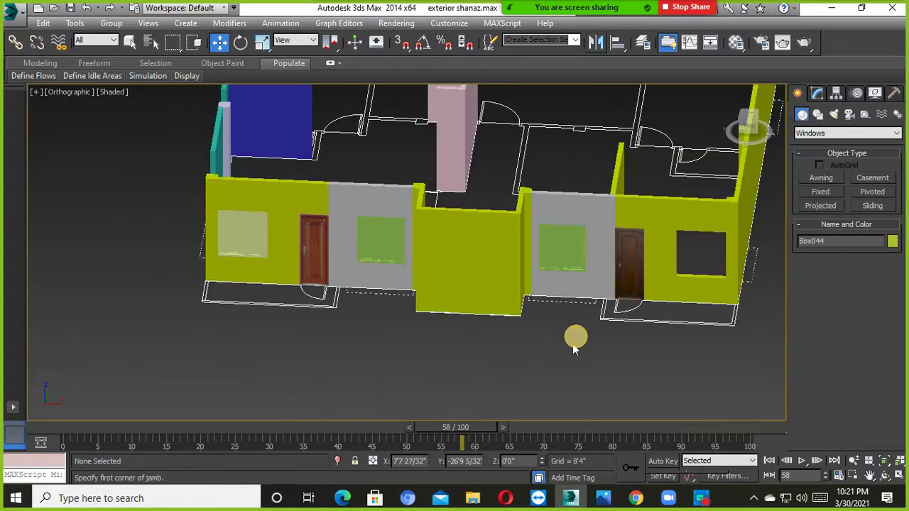
click(566, 363)
scroll(576, 260, up, 5)
click(601, 247)
scroll(576, 270, down, 5)
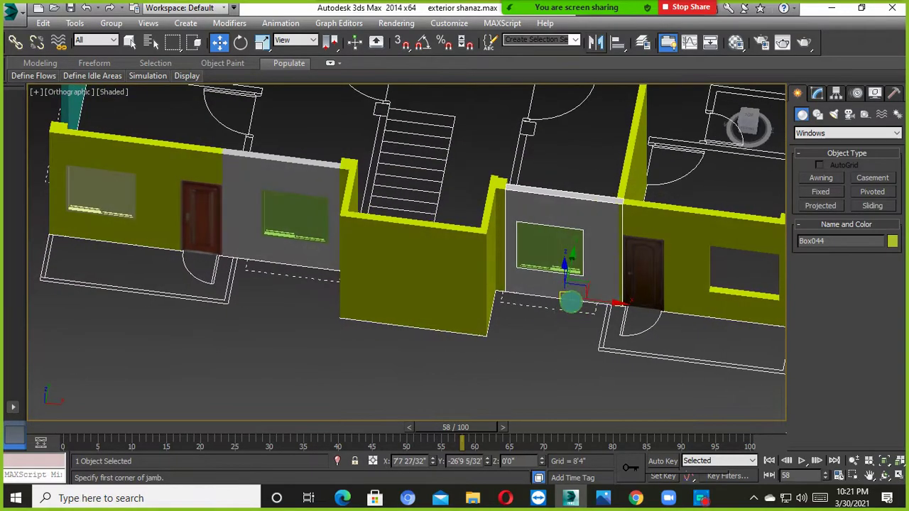
alt+middle_drag(552, 329, 552, 290)
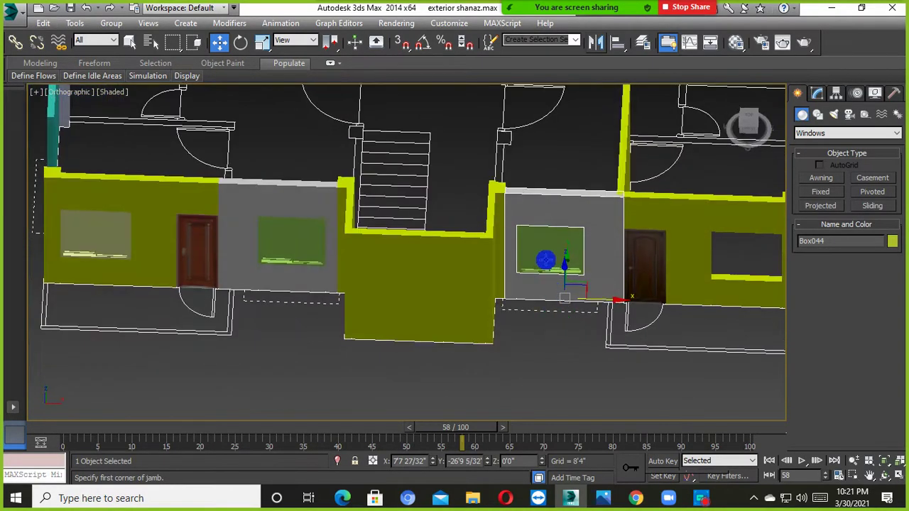
Step: Compare the windowed wall beside the red-brown door with the rest of the facade and the overall floor plan
click(259, 243)
scroll(260, 251, down, 3)
alt+middle_drag(260, 251, 186, 304)
scroll(186, 304, up, 3)
click(298, 311)
middle_drag(298, 308, 201, 258)
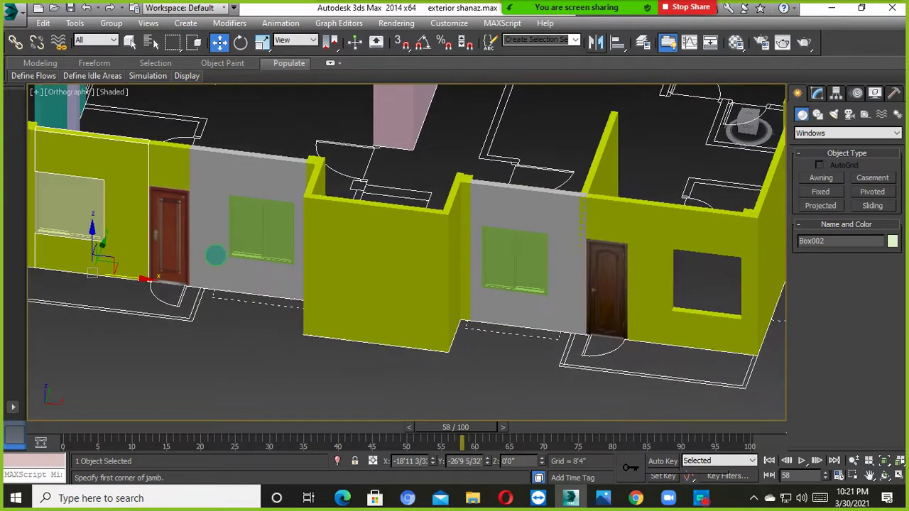
scroll(463, 293, down, 3)
alt+middle_drag(463, 293, 543, 300)
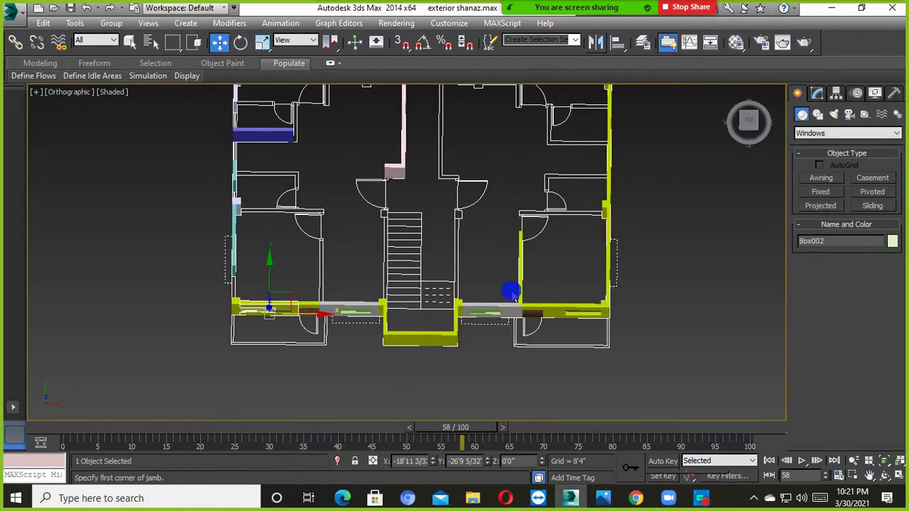
scroll(489, 286, down, 3)
middle_drag(489, 286, 486, 323)
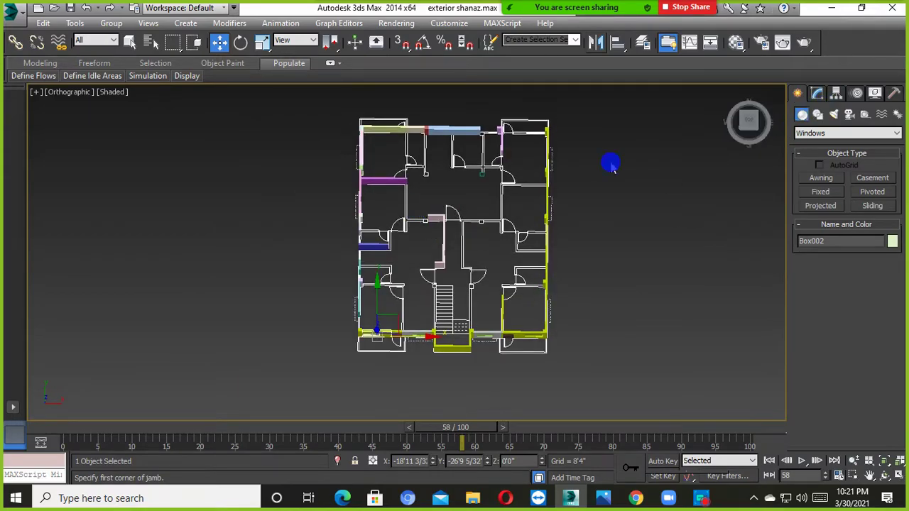
Step: Check the whole building from the Top view and examine the front facade from an angled view
click(747, 121)
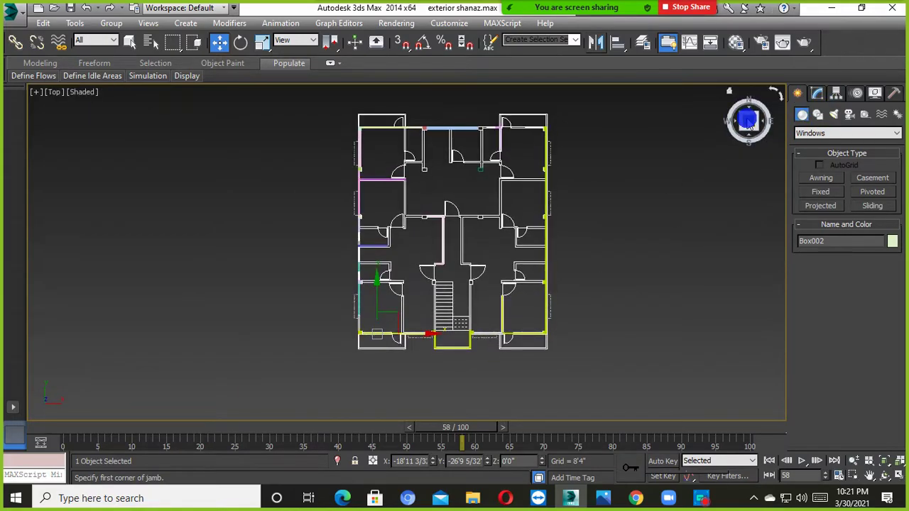
alt+middle_drag(551, 341, 460, 349)
scroll(460, 348, up, 3)
alt+middle_drag(374, 340, 411, 306)
alt+middle_drag(372, 363, 357, 367)
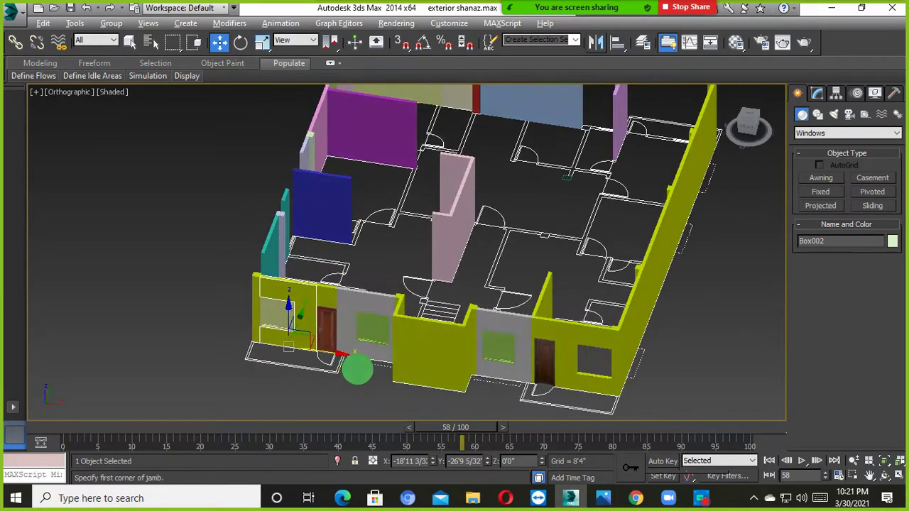
scroll(325, 313, up, 3)
scroll(331, 304, down, 2)
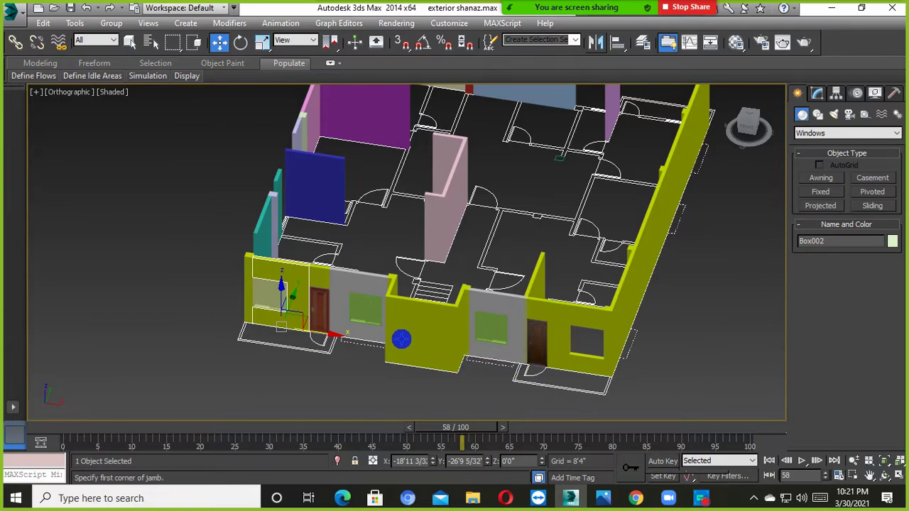
scroll(402, 339, up, 4)
click(353, 302)
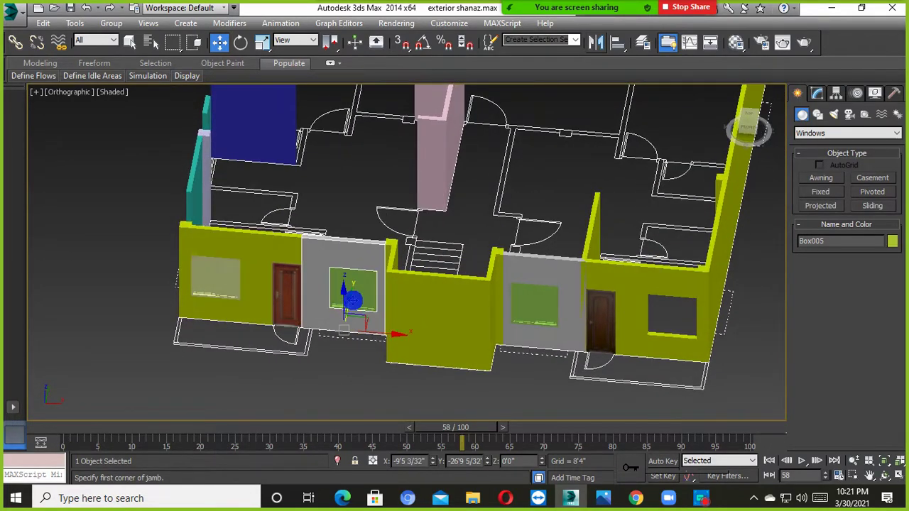
mouse_move(356, 296)
mouse_down()
mouse_move(380, 312)
mouse_move(574, 319)
mouse_move(761, 341)
mouse_up()
key(Escape)
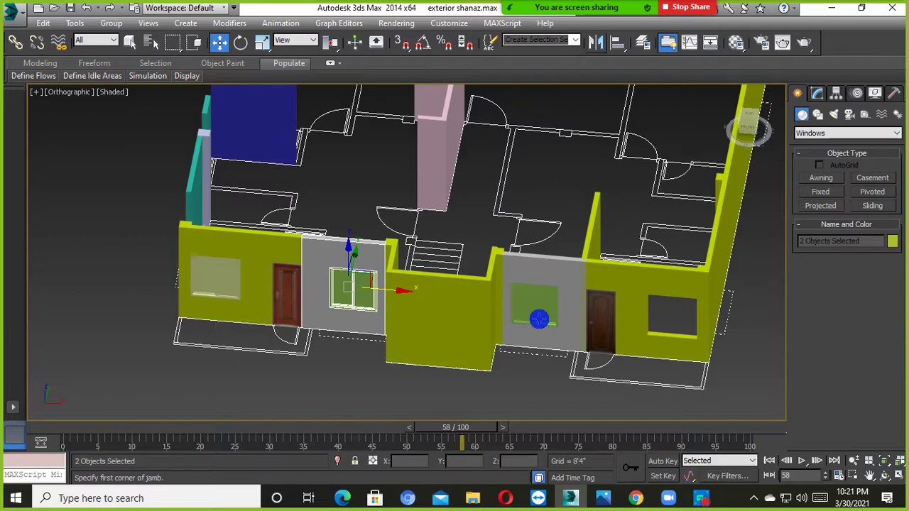
scroll(540, 319, down, 4)
alt+middle_drag(538, 319, 495, 386)
click(535, 369)
alt+middle_drag(496, 386, 493, 353)
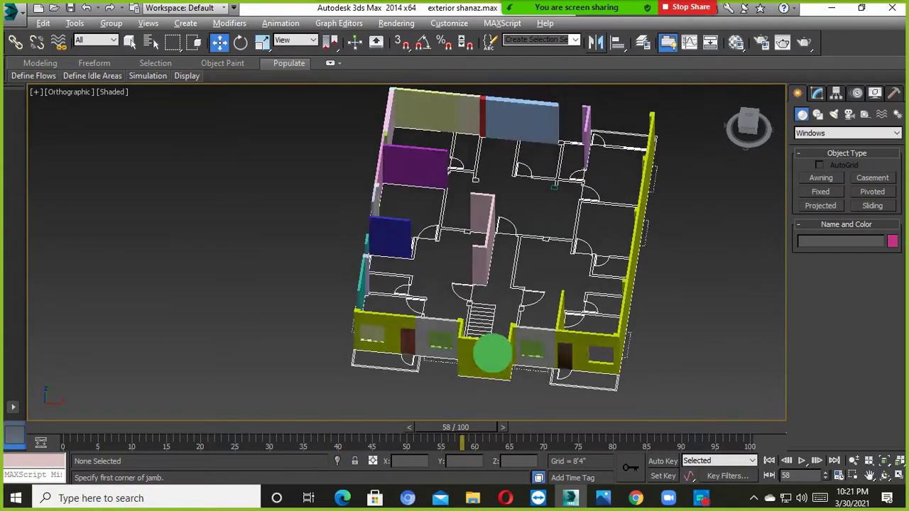
Step: Select the copied gray wall and examine its upper corner where it meets the wall with the dark brown door
scroll(437, 340, up, 4)
click(439, 335)
scroll(509, 308, down, 3)
mouse_move(509, 308)
alt+middle_down()
mouse_move(553, 370)
mouse_move(599, 329)
mouse_move(518, 319)
alt+middle_up()
scroll(553, 370, up, 4)
click(521, 313)
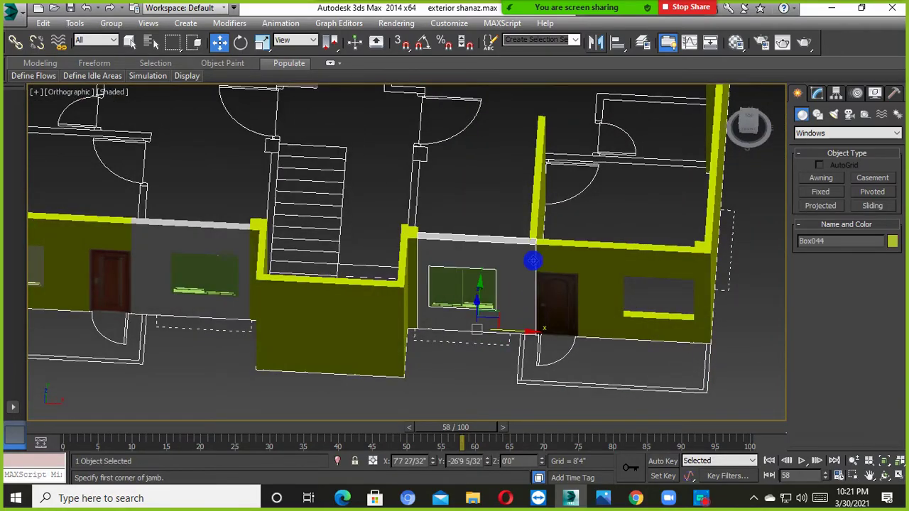
scroll(533, 261, up, 4)
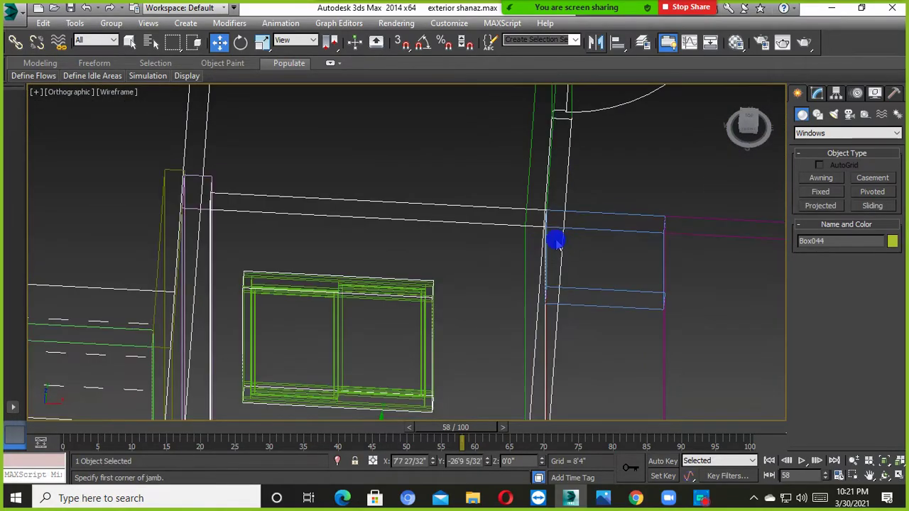
scroll(544, 234, down, 4)
alt+middle_drag(558, 230, 546, 218)
scroll(545, 218, up, 4)
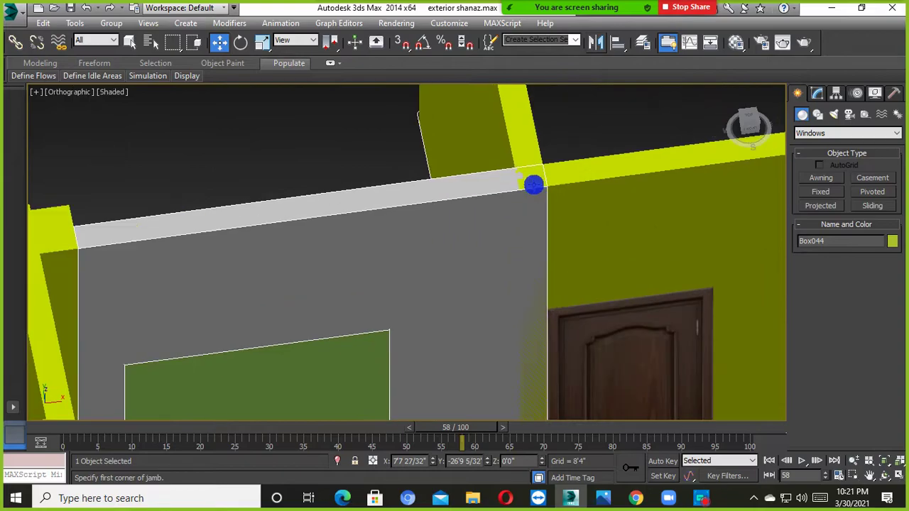
scroll(506, 188, down, 5)
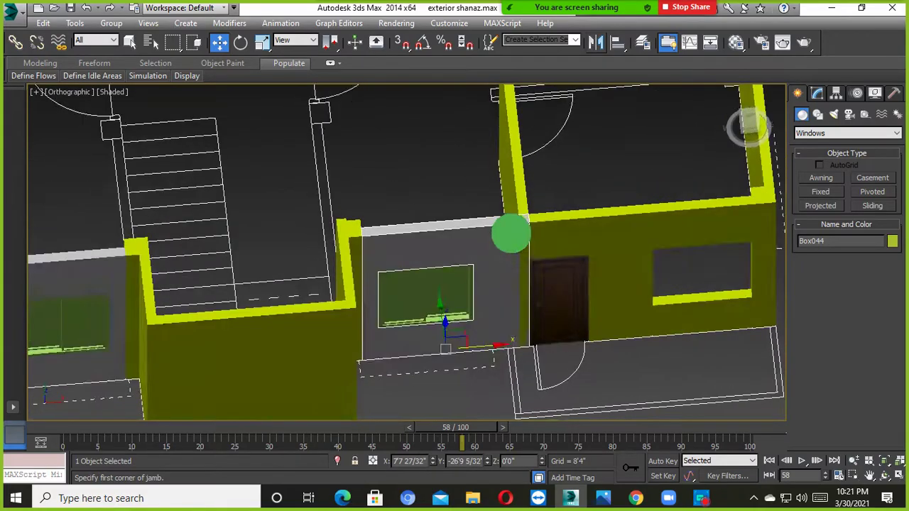
Step: Convert the gray wall section beside the dark brown door to an Editable Poly
alt+middle_drag(507, 229, 532, 262)
click(732, 305)
click(448, 287)
scroll(449, 287, up, 4)
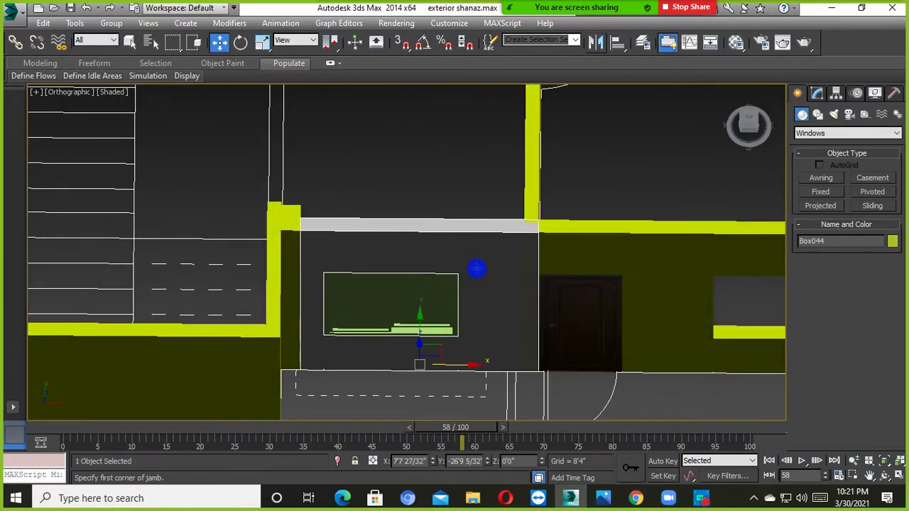
scroll(522, 366, down, 3)
scroll(519, 359, up, 4)
mouse_move(504, 337)
alt+middle_down()
mouse_move(552, 310)
mouse_move(521, 312)
mouse_move(442, 240)
alt+middle_up()
right_click(442, 242)
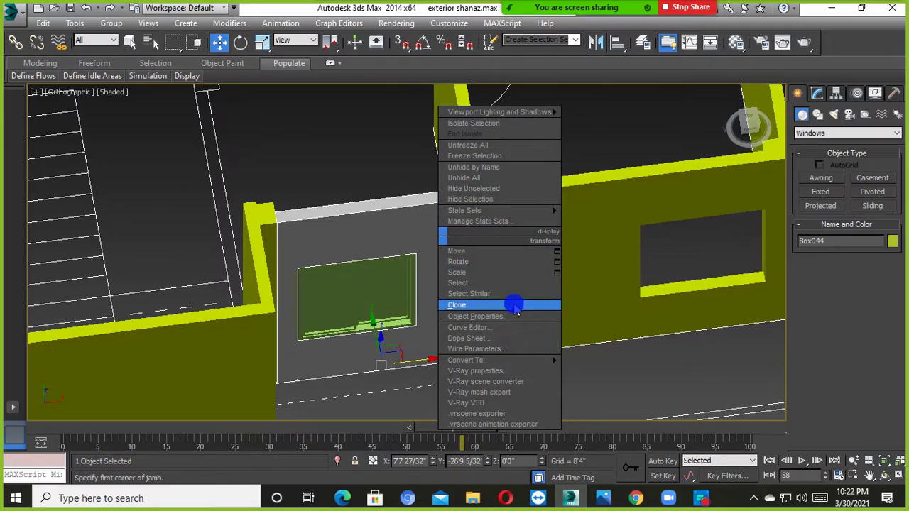
mouse_move(483, 363)
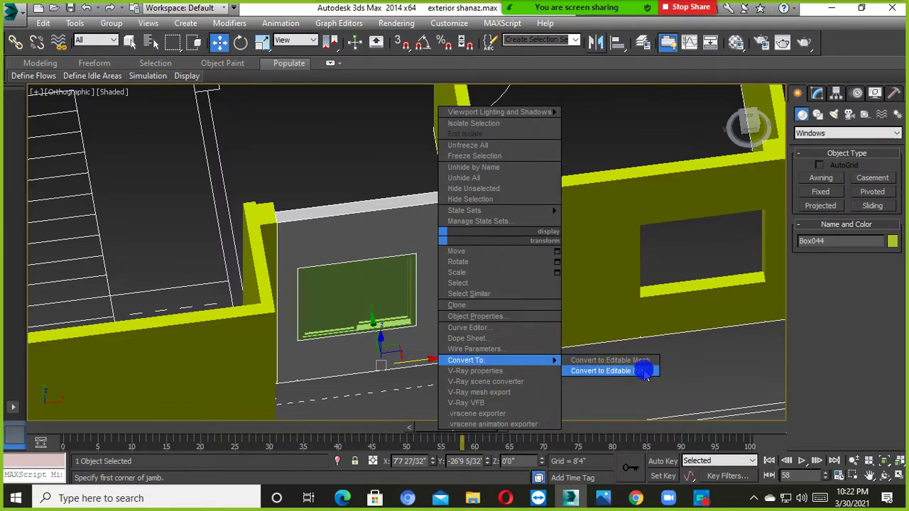
click(635, 370)
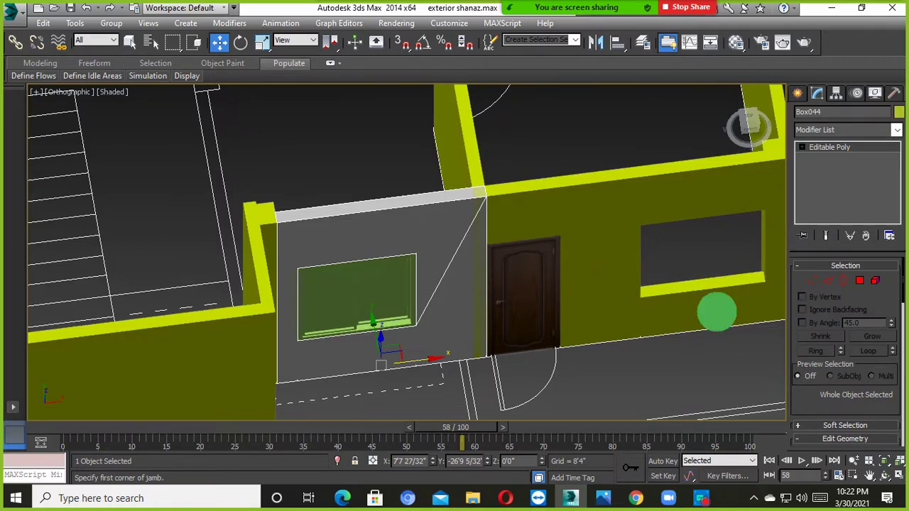
Step: Open the gray wall's vertices for editing and examine its end at the dark brown door's wall in shaded and wireframe display
middle_drag(721, 310, 583, 325)
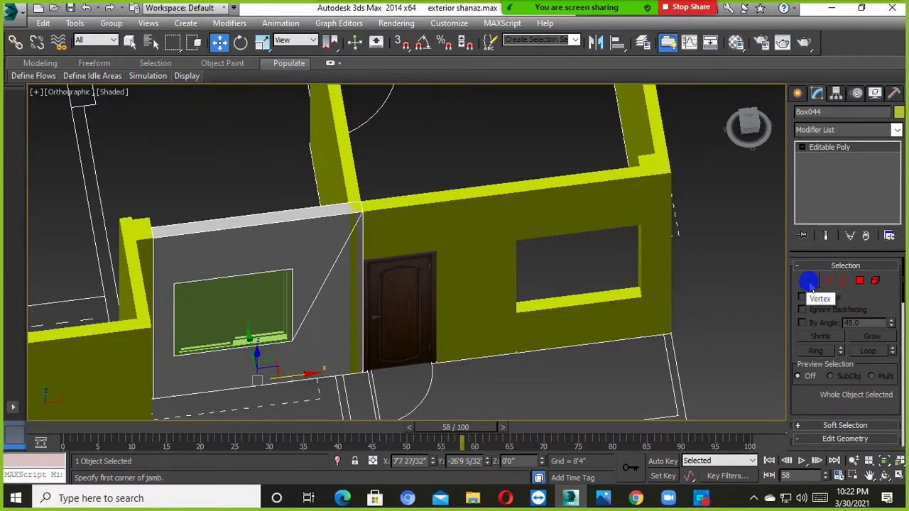
click(810, 291)
scroll(459, 278, down, 5)
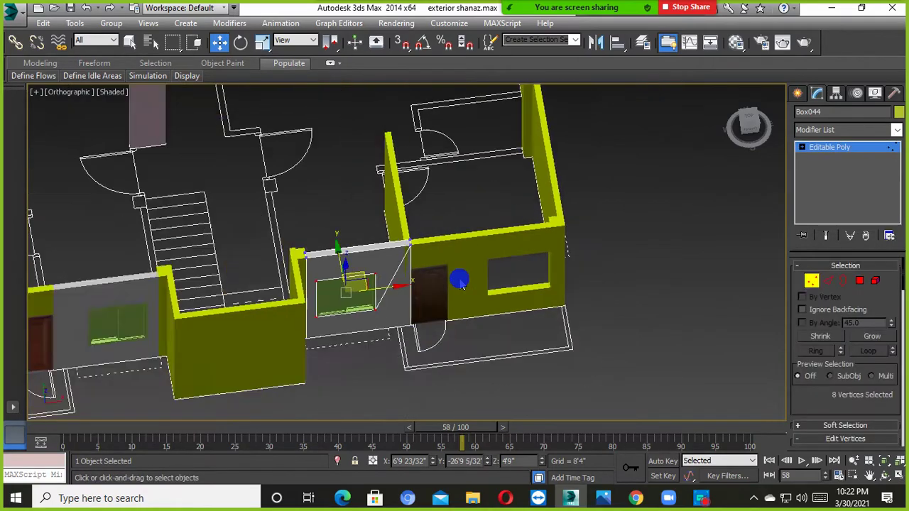
scroll(420, 275, up, 8)
alt+middle_drag(420, 275, 445, 168)
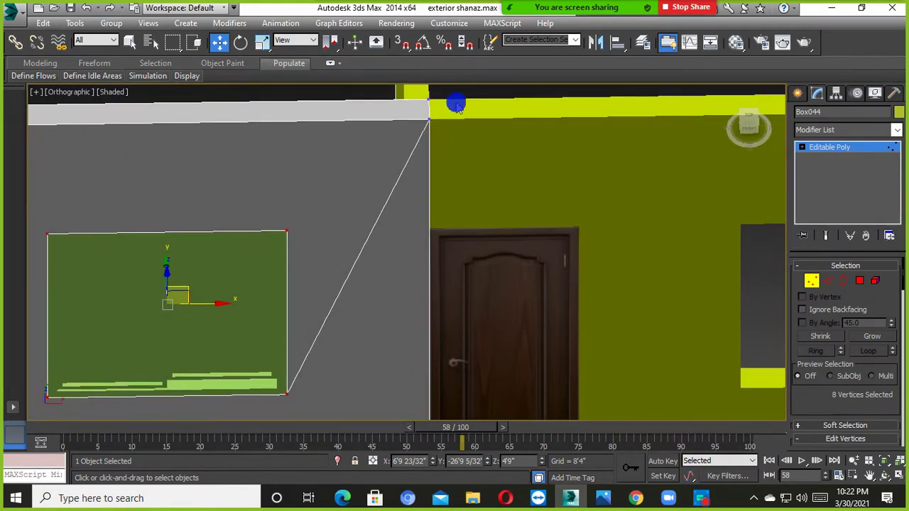
scroll(426, 142, up, 2)
scroll(339, 274, down, 5)
scroll(349, 250, up, 4)
scroll(308, 187, up, 1)
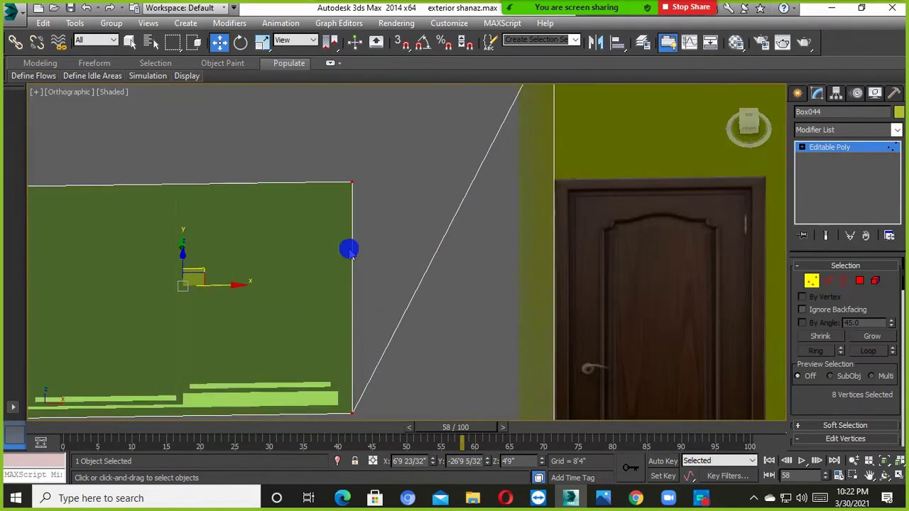
scroll(307, 187, down, 4)
key(F3)
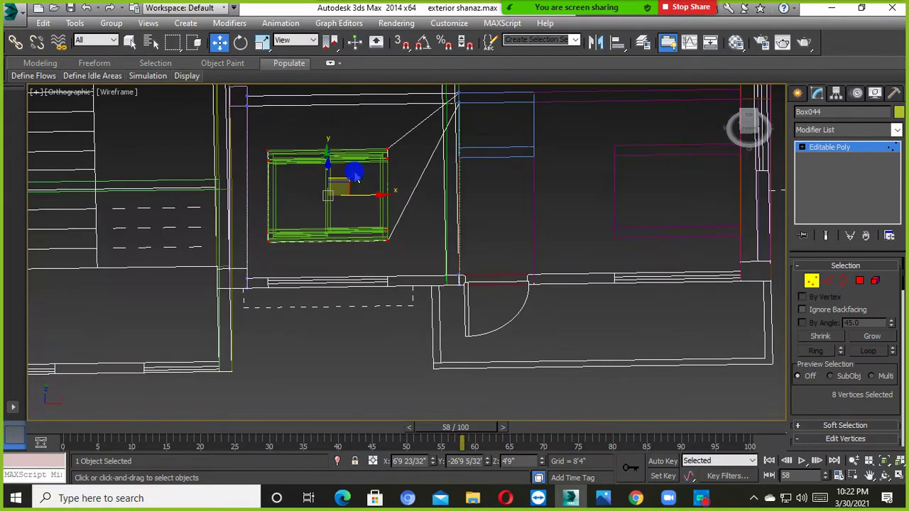
scroll(364, 166, up, 3)
scroll(360, 256, down, 2)
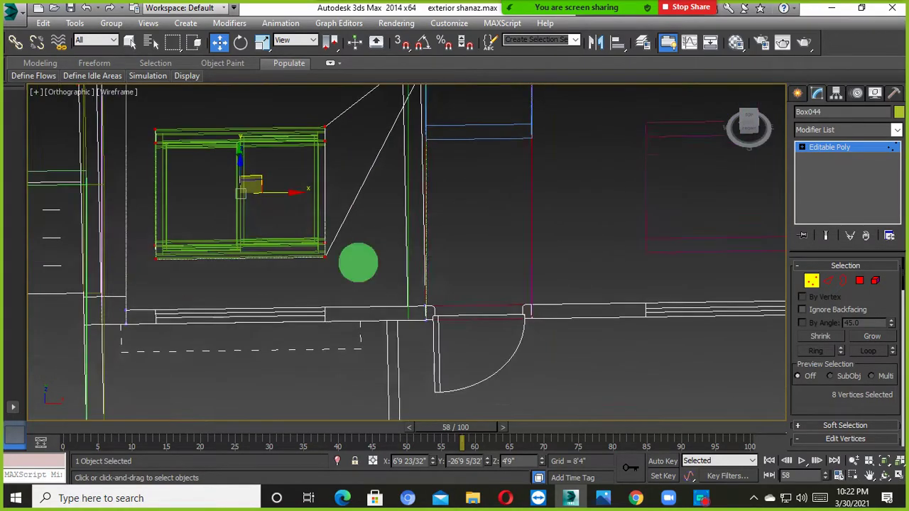
scroll(397, 198, up, 2)
scroll(397, 198, up, 2)
scroll(284, 191, down, 4)
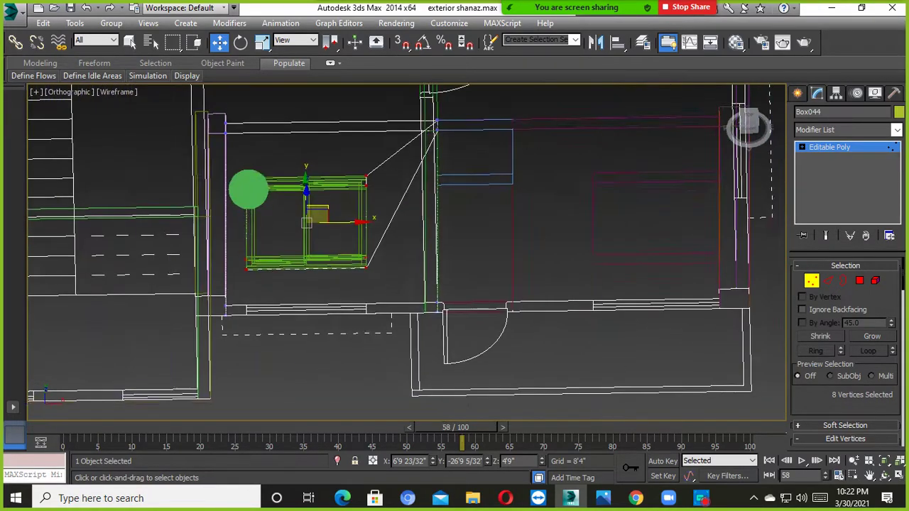
mouse_move(240, 188)
alt+middle_down()
mouse_move(450, 258)
mouse_move(448, 268)
mouse_move(438, 243)
mouse_move(467, 196)
alt+middle_up()
key(F3)
scroll(456, 182, up, 4)
Step: In the Top view, select the gray wall's four door-side end vertices and move them back to the near face of the cross wall
key(t)
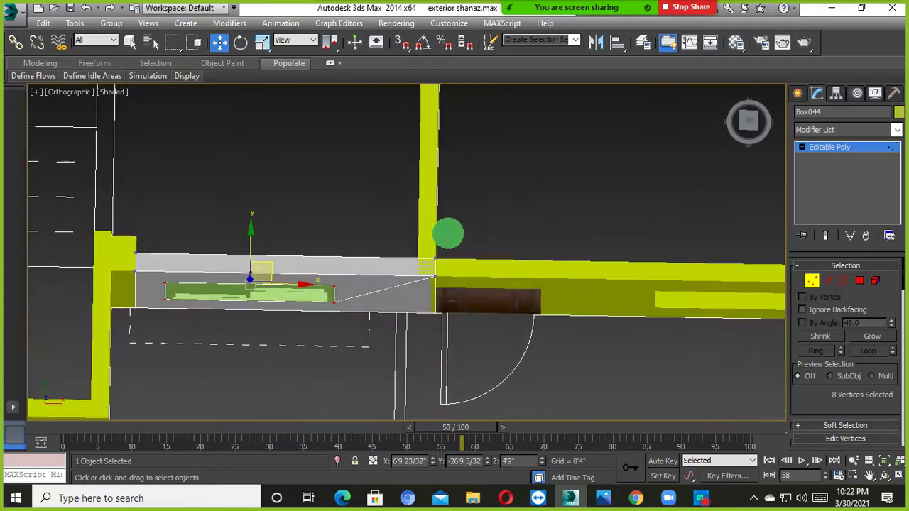
scroll(489, 291, down, 1)
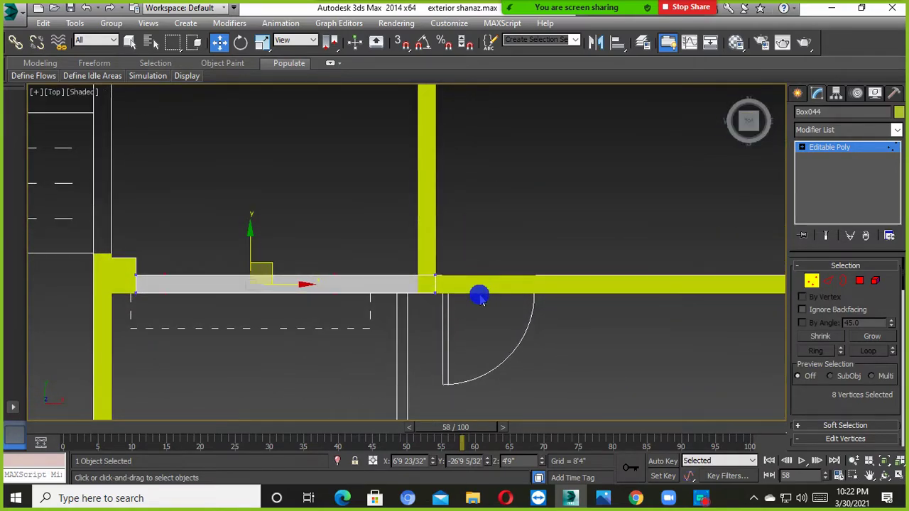
key(F3)
drag(538, 240, 406, 351)
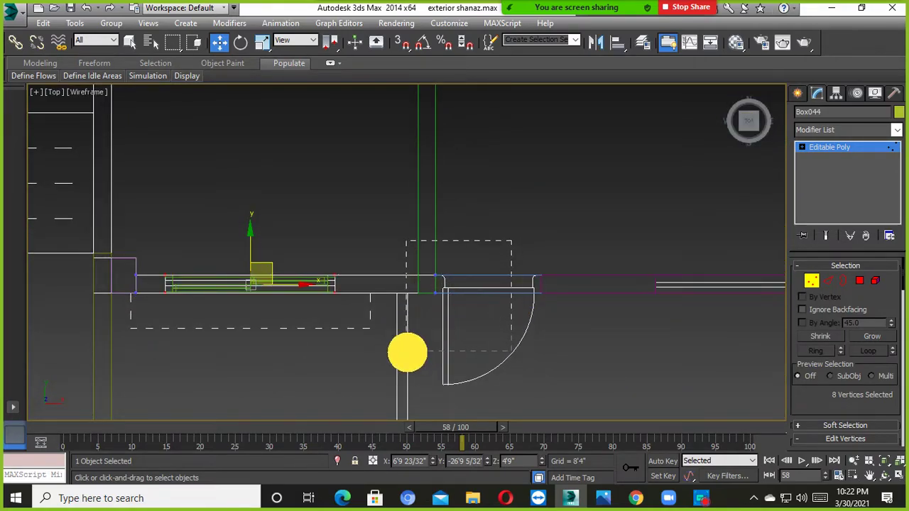
drag(509, 288, 411, 351)
drag(528, 217, 412, 324)
scroll(471, 284, up, 5)
drag(431, 293, 374, 287)
Step: Inspect the shortened gray wall's joint with the cross wall up close and across the facade, and leave vertex editing
key(F3)
mouse_move(373, 289)
alt+middle_down()
mouse_move(362, 278)
mouse_move(391, 168)
mouse_move(387, 217)
mouse_move(372, 178)
alt+middle_up()
scroll(350, 148, up, 5)
scroll(369, 106, down, 5)
alt+middle_drag(368, 108, 374, 184)
scroll(369, 230, up, 5)
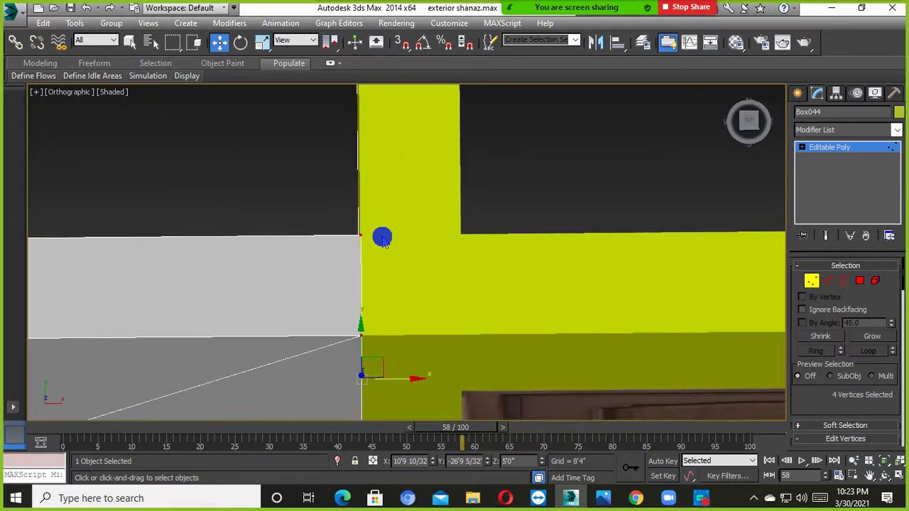
scroll(382, 238, down, 3)
alt+middle_drag(416, 262, 406, 279)
scroll(406, 280, down, 5)
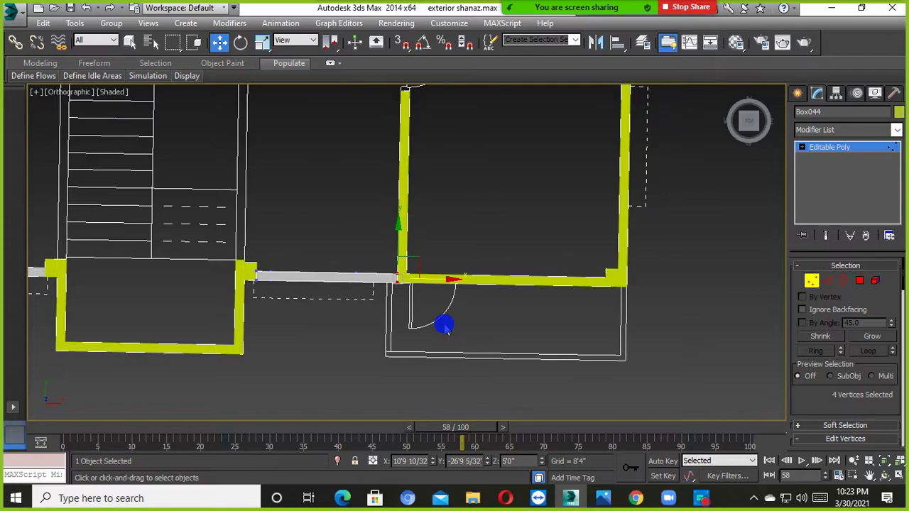
alt+middle_drag(412, 295, 426, 255)
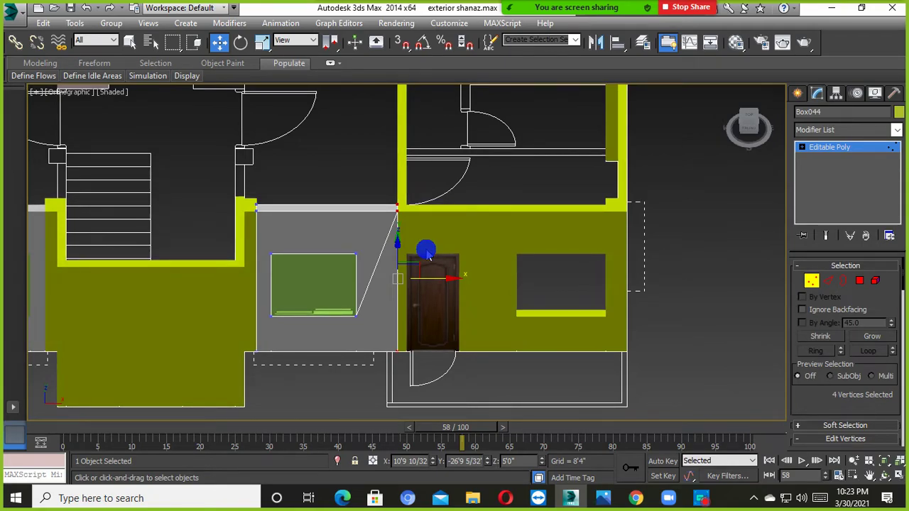
scroll(446, 259, down, 4)
mouse_move(446, 260)
alt+middle_down()
mouse_move(437, 284)
mouse_move(433, 266)
alt+middle_up()
scroll(436, 282, up, 4)
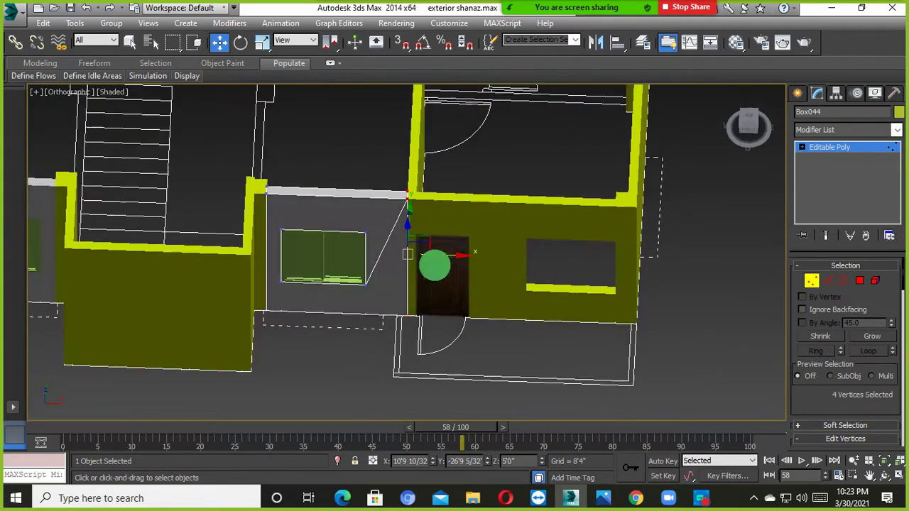
click(467, 339)
alt+middle_drag(467, 339, 357, 292)
scroll(400, 292, down, 4)
scroll(402, 288, up, 4)
scroll(348, 290, down, 1)
Step: Try filling the opening beside the dark brown door with a copy of the adjacent gray wall's green sliding window
click(348, 290)
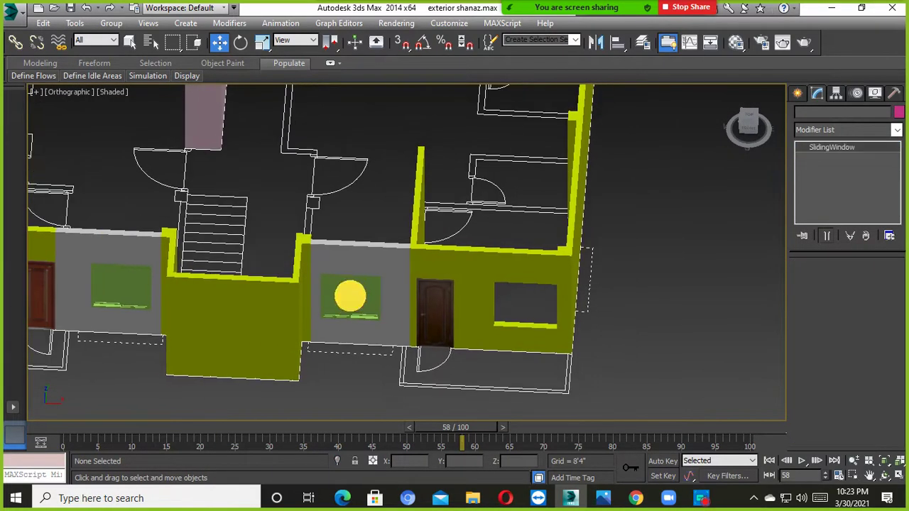
scroll(383, 327, up, 4)
shift+drag(359, 308, 705, 339)
click(452, 302)
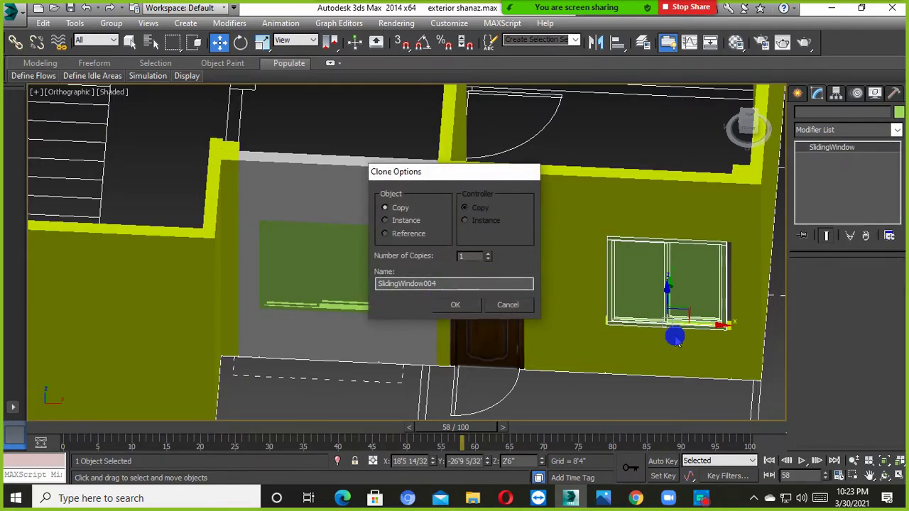
middle_drag(646, 331, 583, 345)
scroll(597, 337, up, 5)
scroll(586, 306, down, 5)
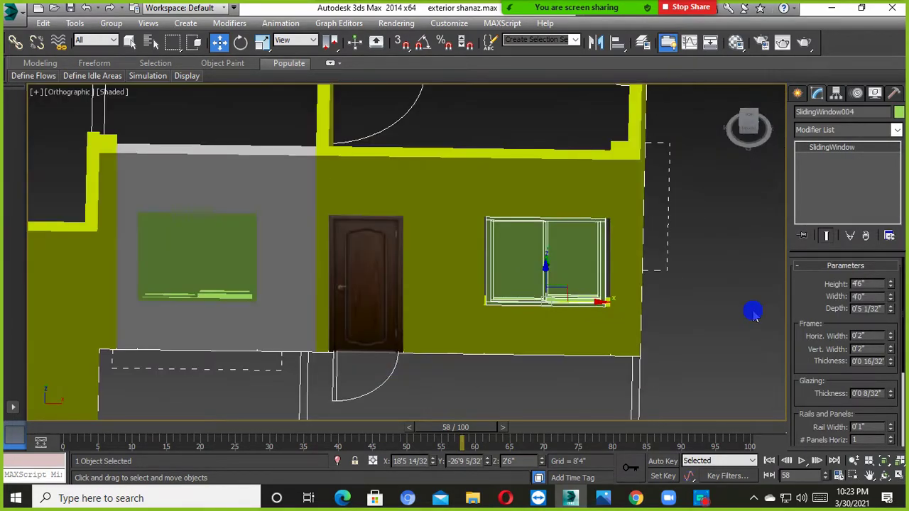
key(Delete)
Step: Copy the pale sliding window beside the red-brown door into the empty opening beyond the dark brown door
scroll(584, 347, down, 5)
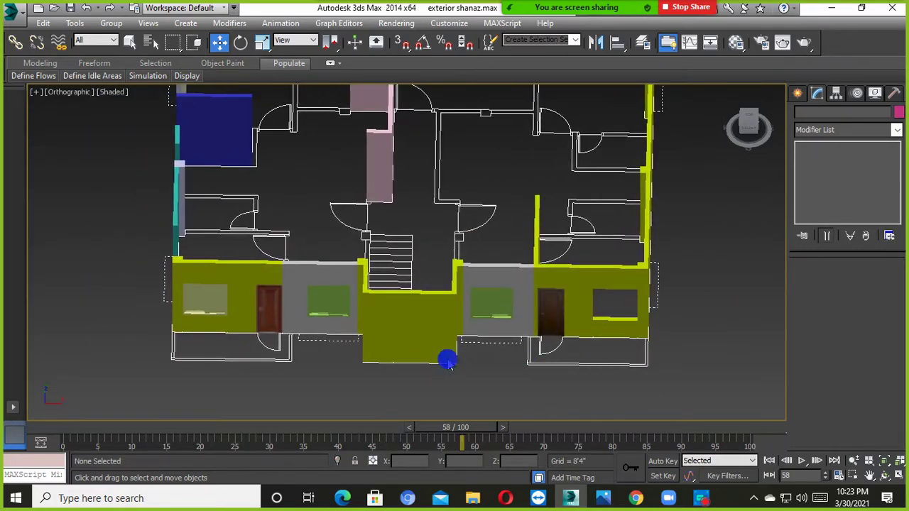
click(219, 291)
shift+drag(238, 313, 648, 318)
click(455, 304)
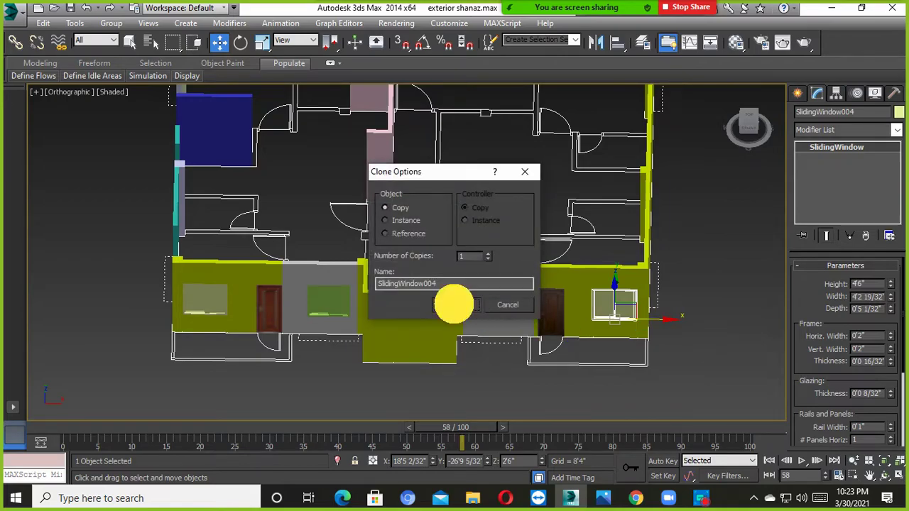
Step: Use vertex snapping to fit the copied pale window into the corner of its wall opening, and check it from an angled view
scroll(539, 316, up, 6)
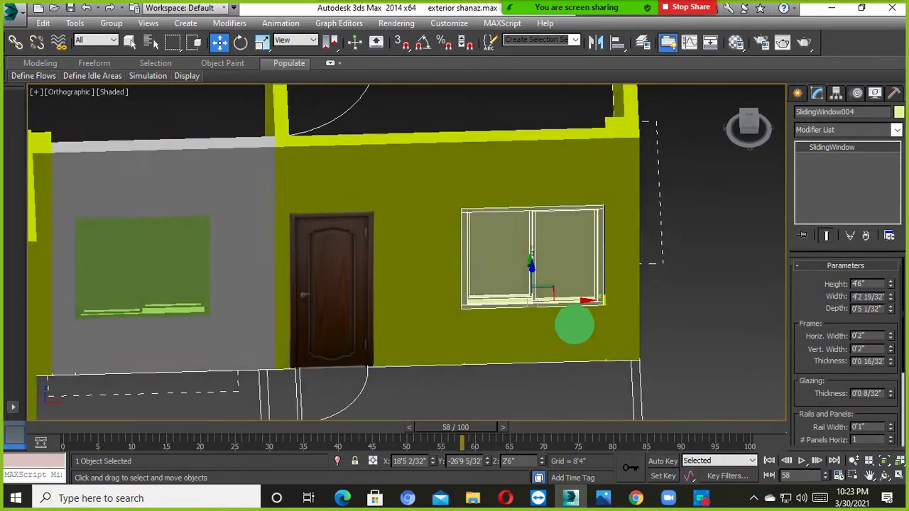
scroll(534, 286, up, 4)
alt+middle_drag(534, 286, 439, 310)
scroll(386, 357, up, 5)
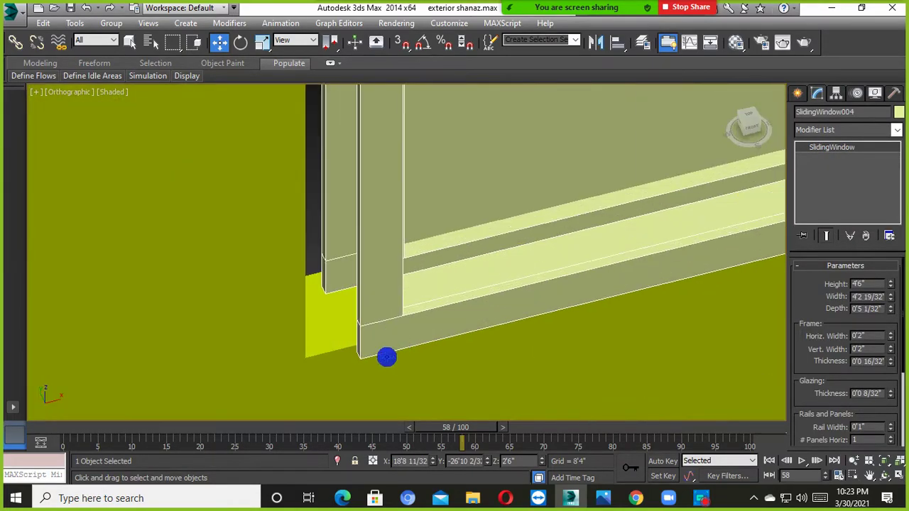
key(s)
scroll(329, 324, up, 3)
scroll(382, 324, down, 5)
scroll(416, 308, down, 3)
click(676, 348)
key(s)
scroll(474, 302, down, 4)
alt+middle_drag(474, 300, 690, 331)
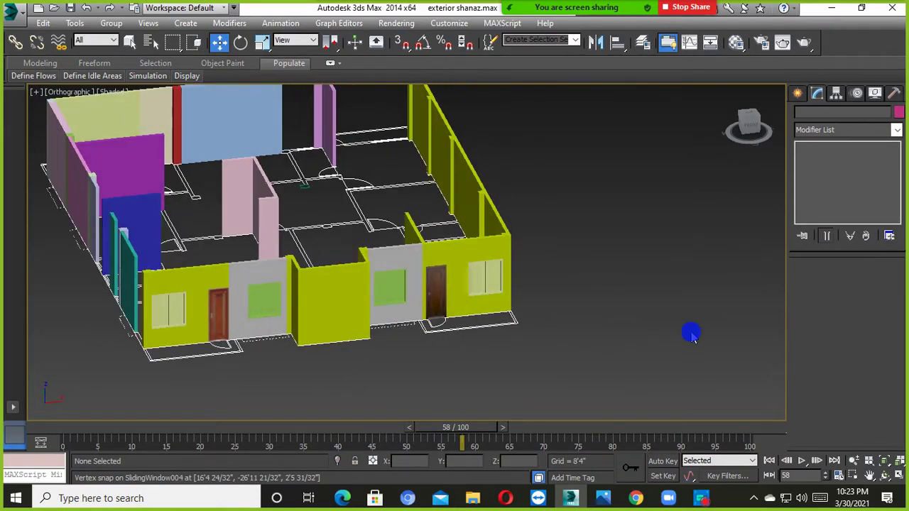
alt+middle_drag(495, 321, 754, 269)
Step: Try drawing a separate sliding window on the empty ground beside the house, about 9'2" wide, 9'2" high and 9'11" deep
click(795, 93)
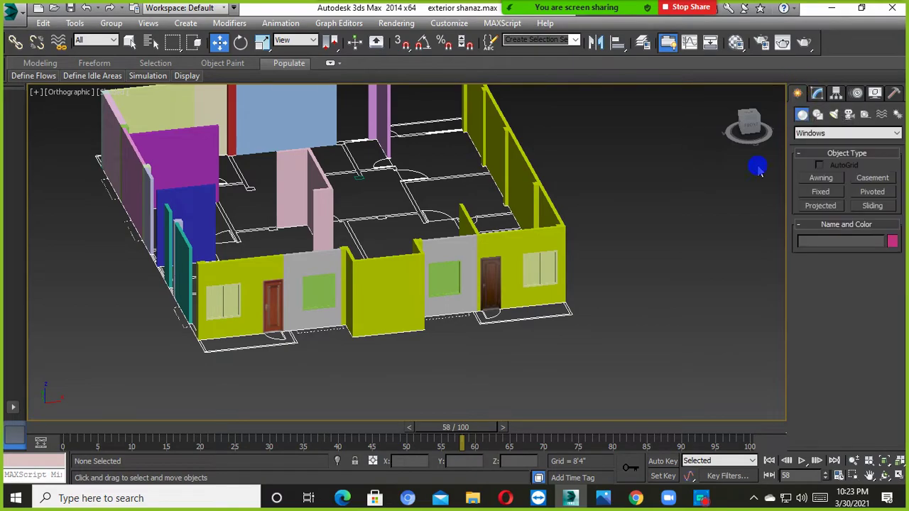
click(534, 268)
click(822, 135)
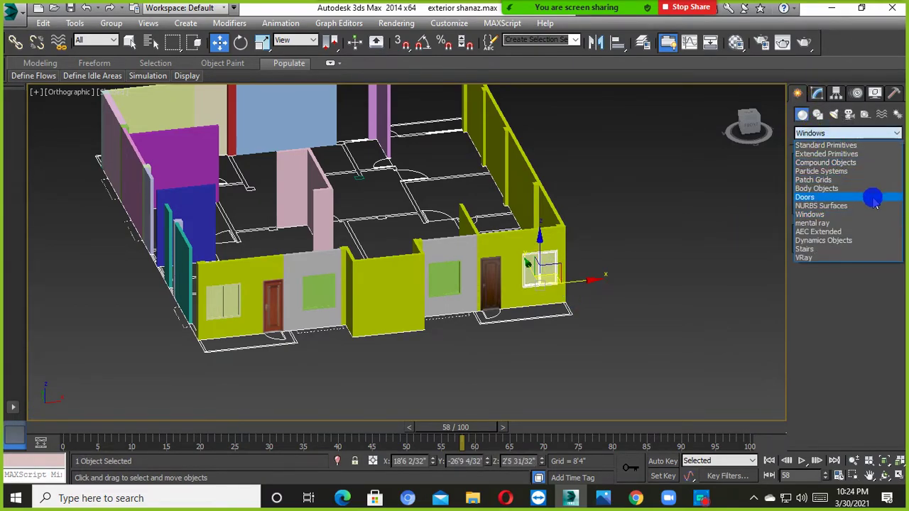
click(818, 210)
click(885, 213)
drag(604, 346, 670, 331)
click(680, 294)
click(675, 218)
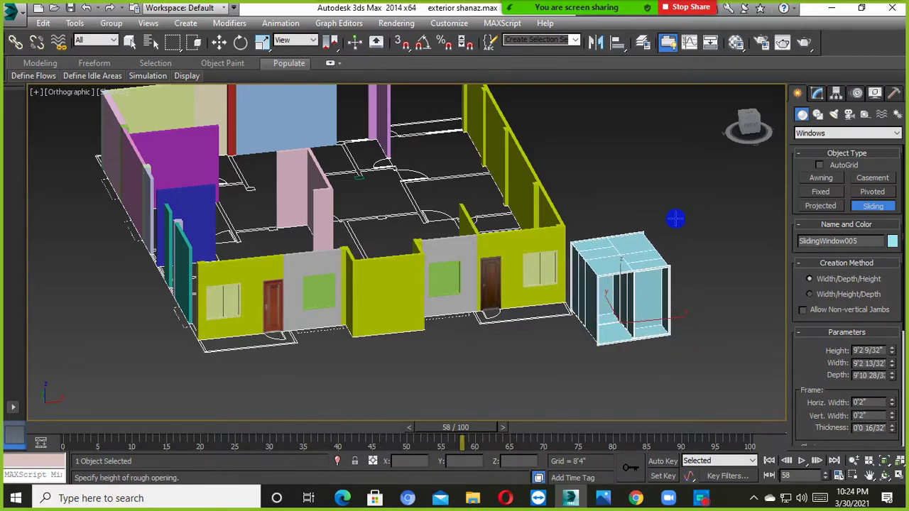
scroll(495, 276, up, 5)
key(w)
Step: Try placing a copy of the pale sliding window on the empty ground beyond the dark brown door's wall
click(467, 258)
scroll(467, 258, down, 5)
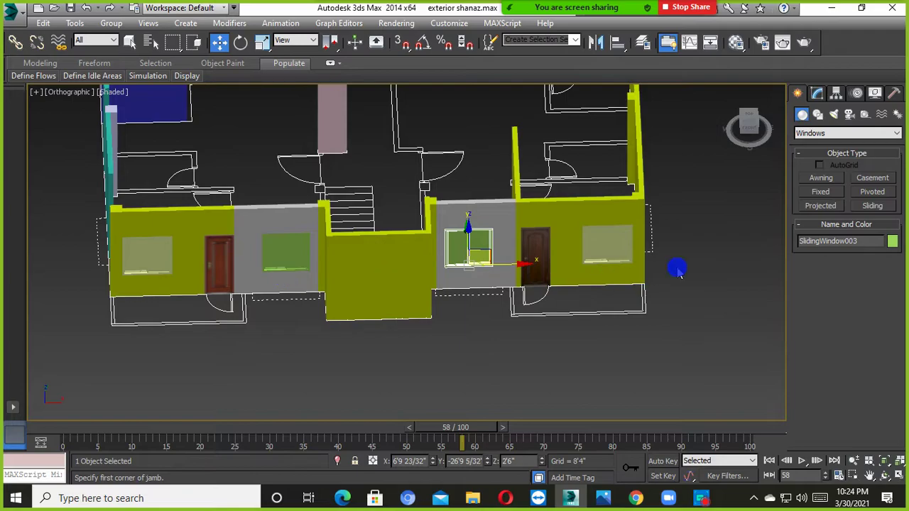
middle_drag(691, 280, 441, 300)
drag(440, 301, 404, 260)
click(438, 284)
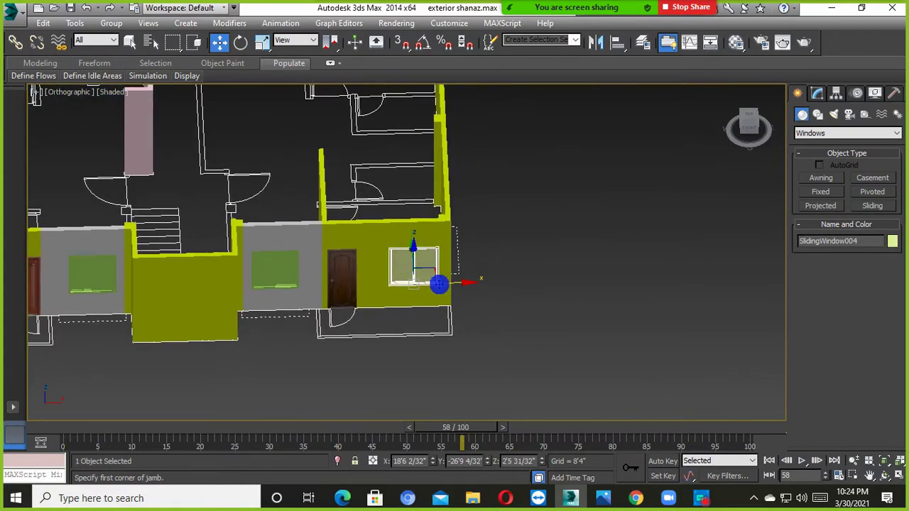
shift+drag(451, 281, 727, 308)
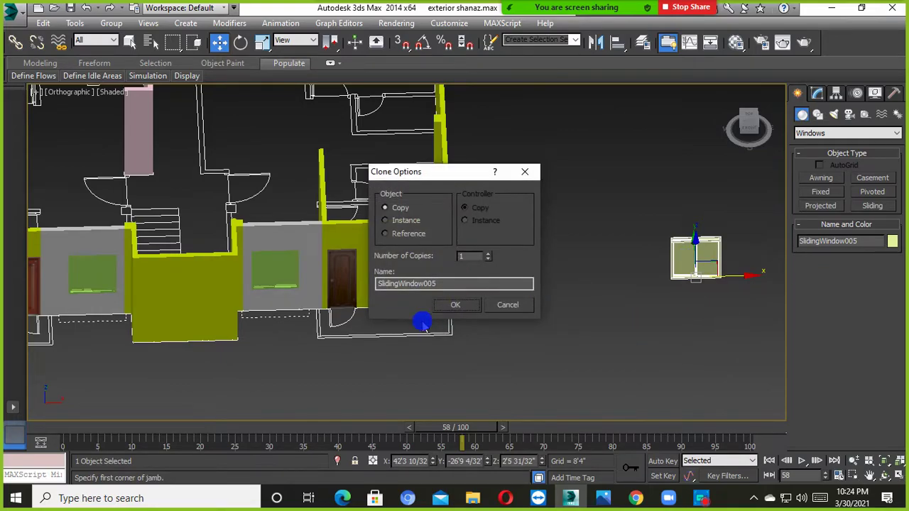
click(458, 306)
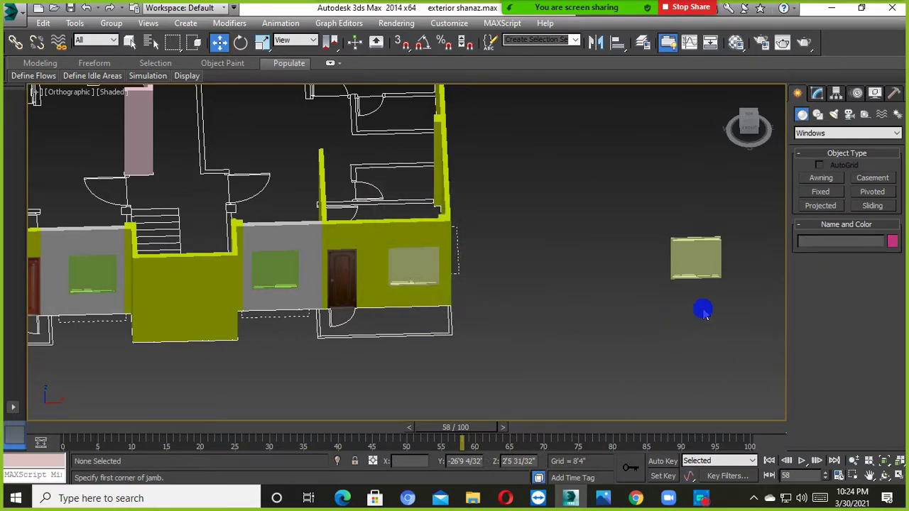
middle_drag(700, 310, 714, 265)
click(555, 344)
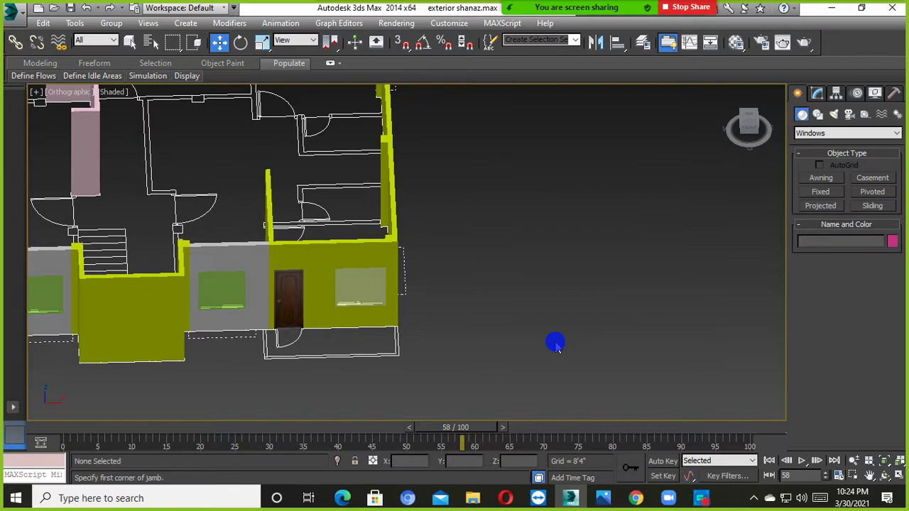
Step: Delete the pale sliding window from the opening beside the dark brown door
scroll(555, 344, down, 5)
scroll(430, 320, up, 4)
click(496, 299)
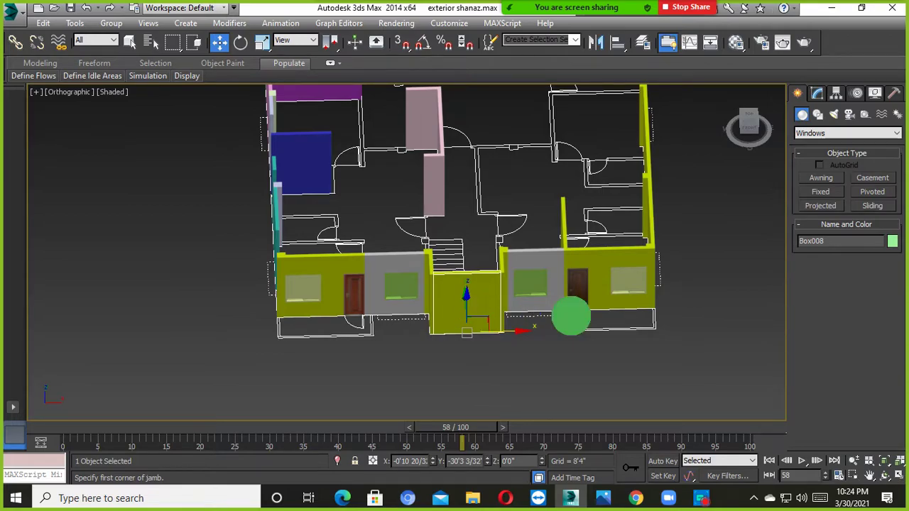
scroll(582, 291, up, 2)
scroll(400, 286, up, 3)
click(403, 281)
scroll(403, 281, down, 4)
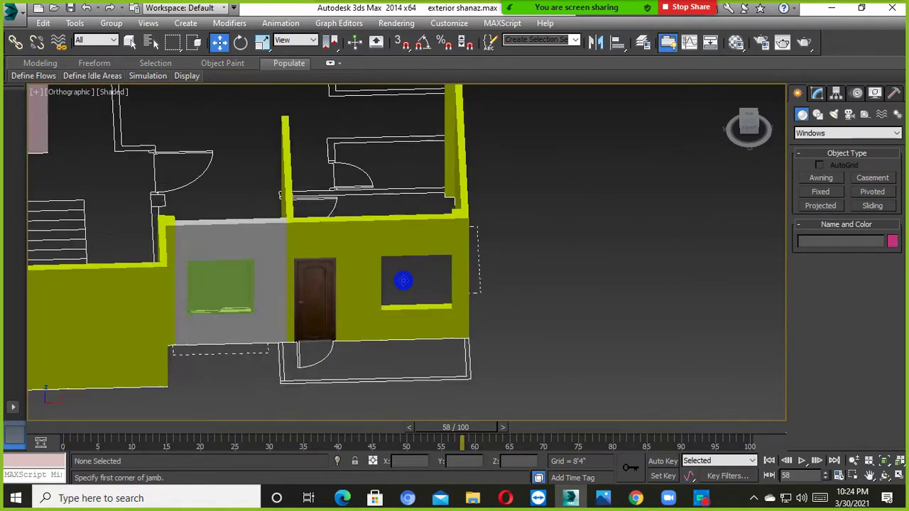
Step: Copy the green sliding window next to the red-brown door into the empty opening beside the dark brown door
scroll(351, 301, up, 3)
click(384, 297)
middle_drag(386, 297, 273, 309)
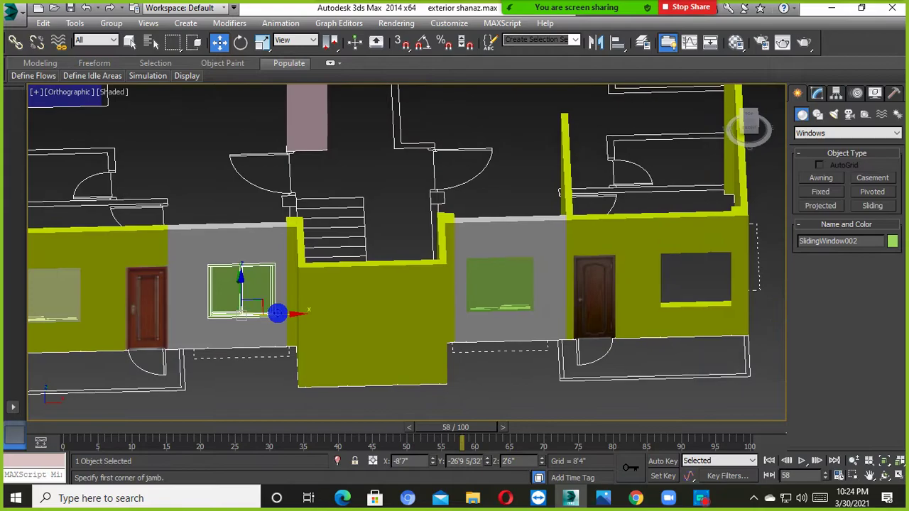
shift+drag(277, 316, 735, 307)
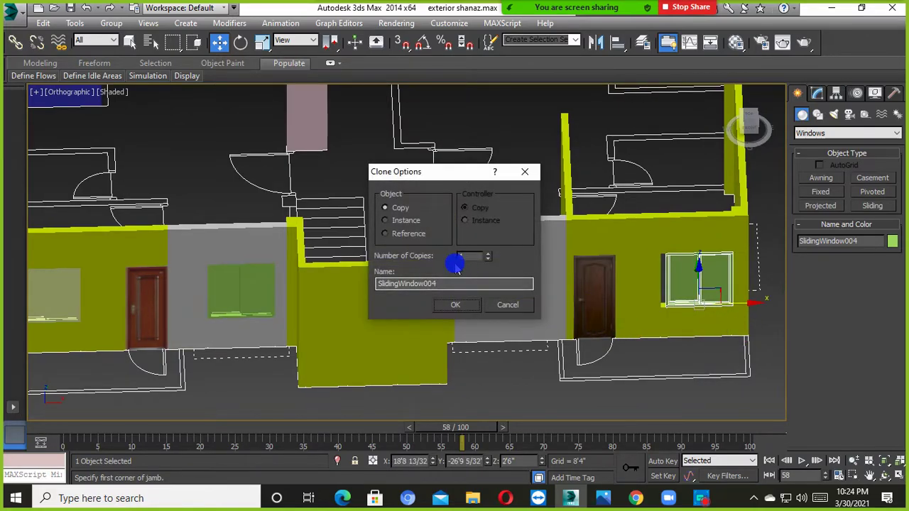
click(460, 305)
middle_drag(739, 341, 663, 338)
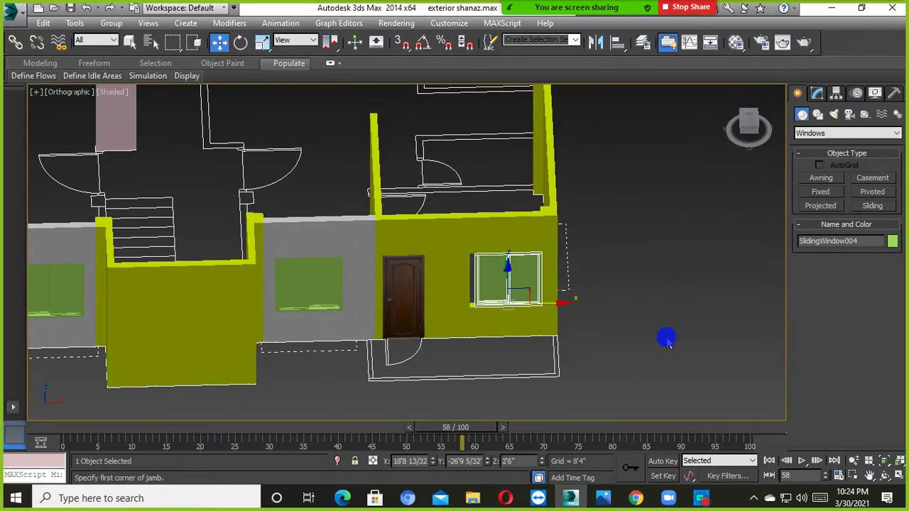
Step: Snap the copied green sliding window's lower outer corner to the matching corner of the opening beside the dark brown door
scroll(515, 306, up, 4)
alt+middle_drag(468, 276, 507, 329)
scroll(416, 307, up, 4)
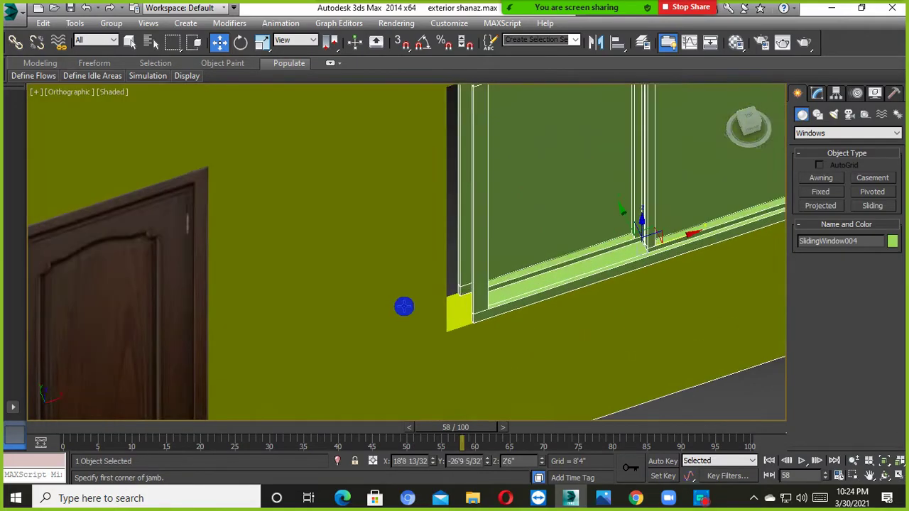
scroll(475, 322, up, 2)
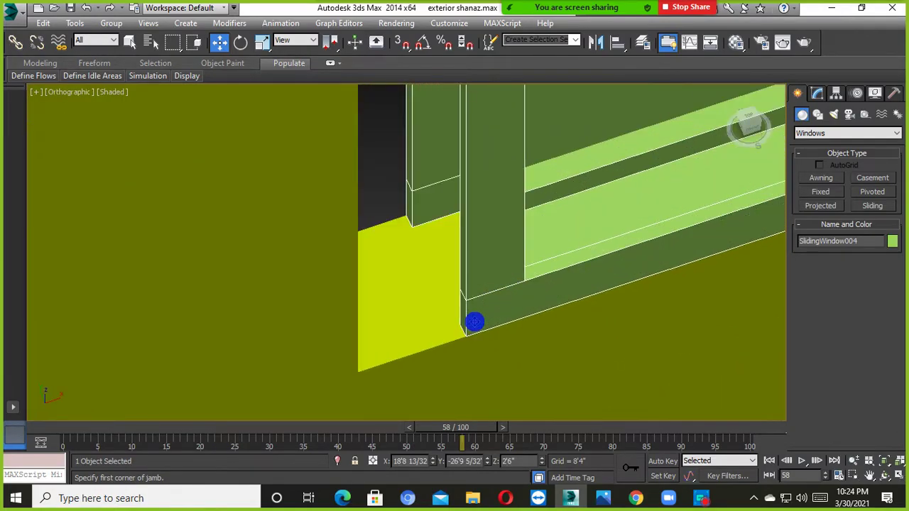
click(402, 43)
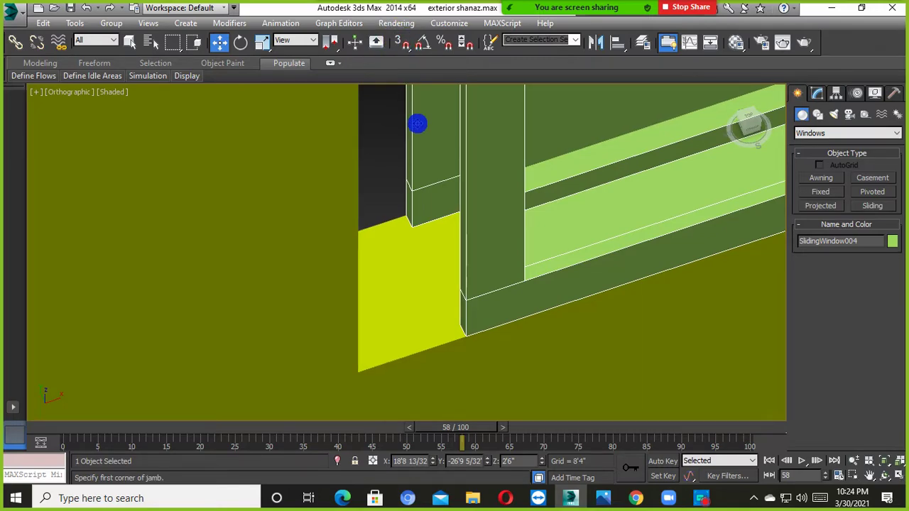
middle_drag(479, 343, 476, 288)
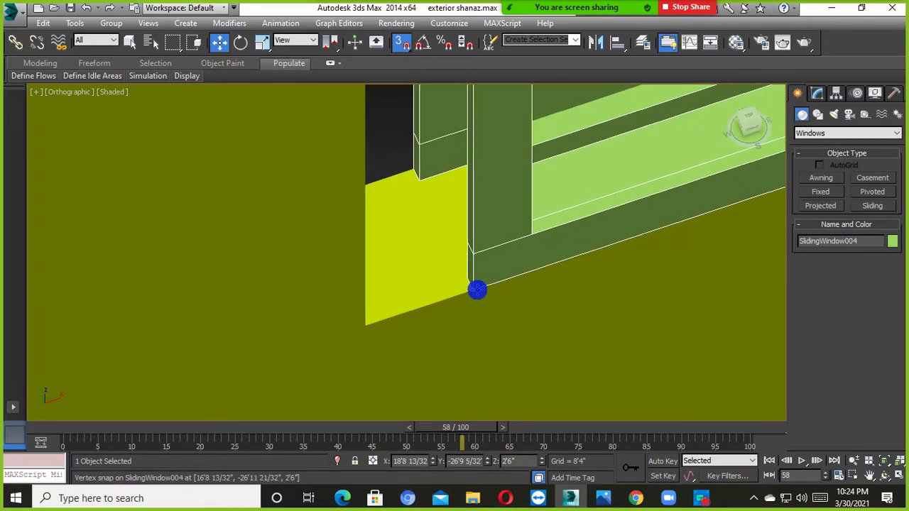
scroll(480, 284, up, 3)
scroll(483, 280, down, 2)
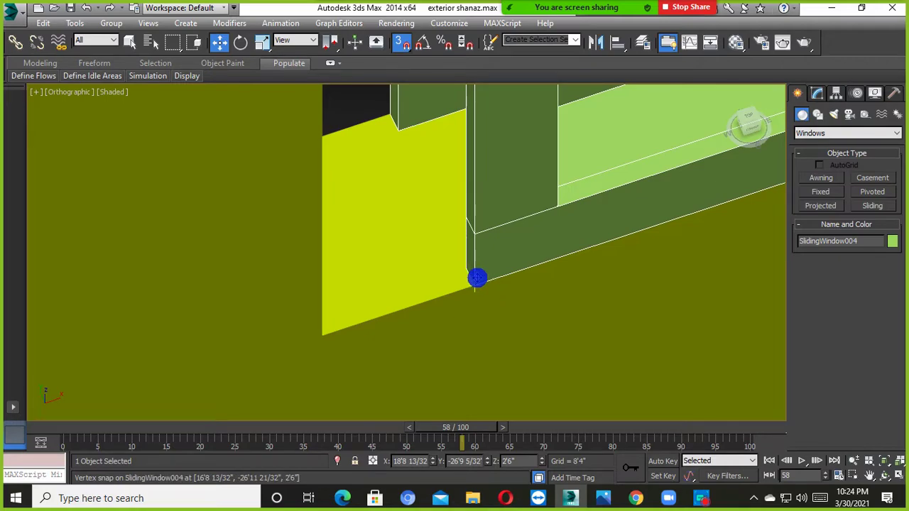
drag(477, 277, 333, 337)
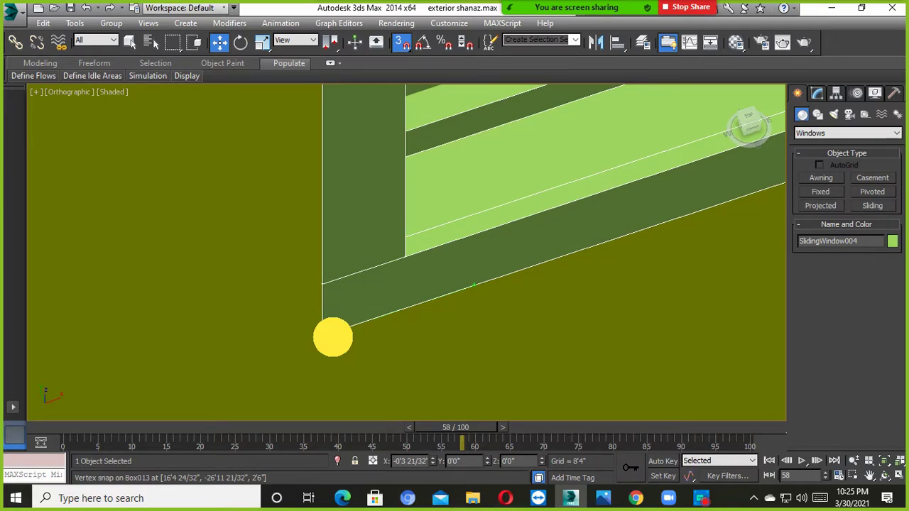
mouse_move(333, 337)
mouse_down()
mouse_move(391, 290)
mouse_move(440, 280)
mouse_move(321, 342)
mouse_up()
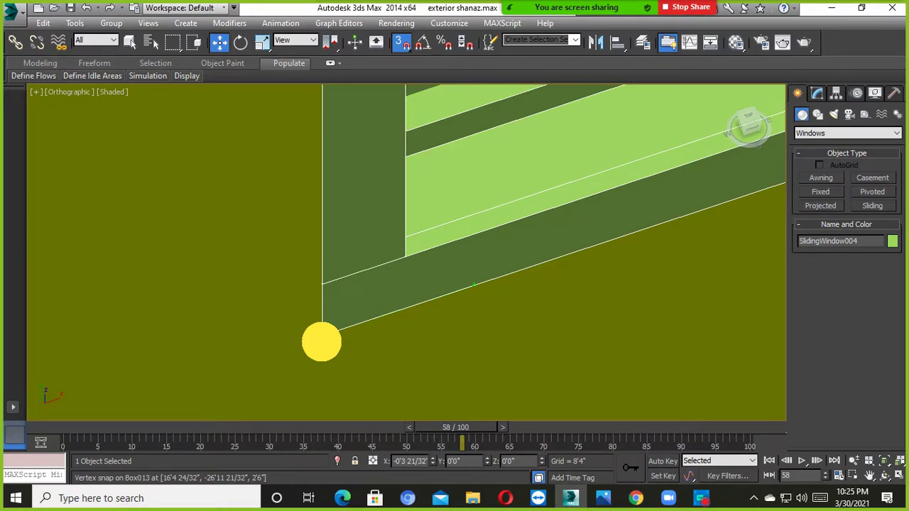
drag(322, 342, 323, 341)
scroll(416, 308, down, 10)
click(689, 272)
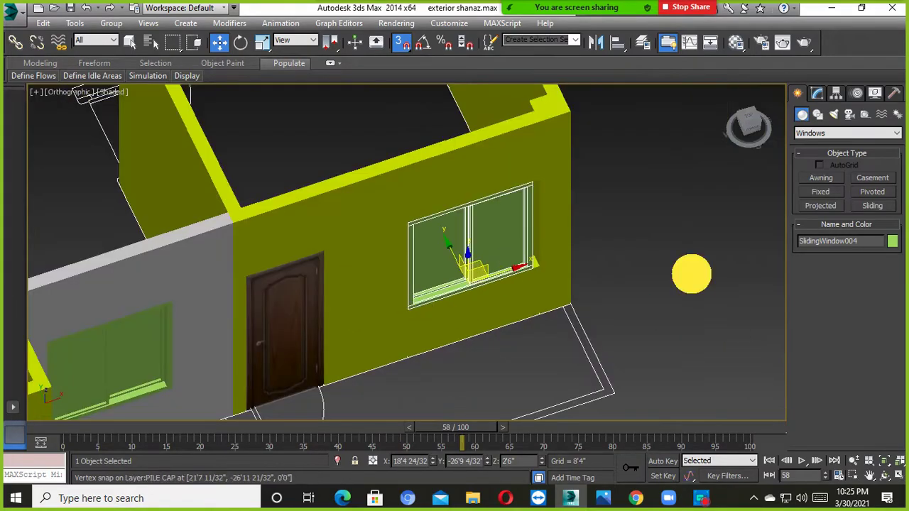
Step: Examine how the green sliding window fits the edges of the opening beside the dark brown door
alt+middle_drag(615, 320, 617, 272)
scroll(521, 250, up, 4)
alt+middle_drag(521, 250, 561, 234)
click(570, 203)
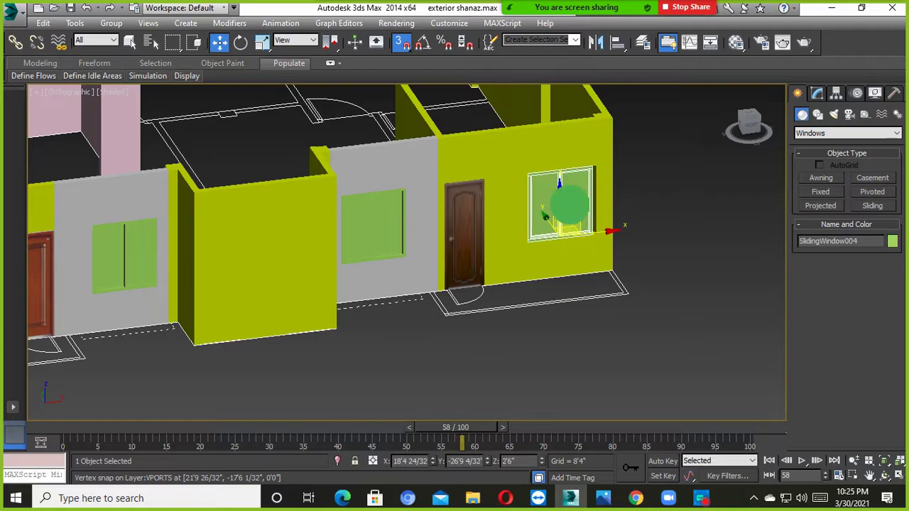
alt+middle_drag(570, 203, 555, 250)
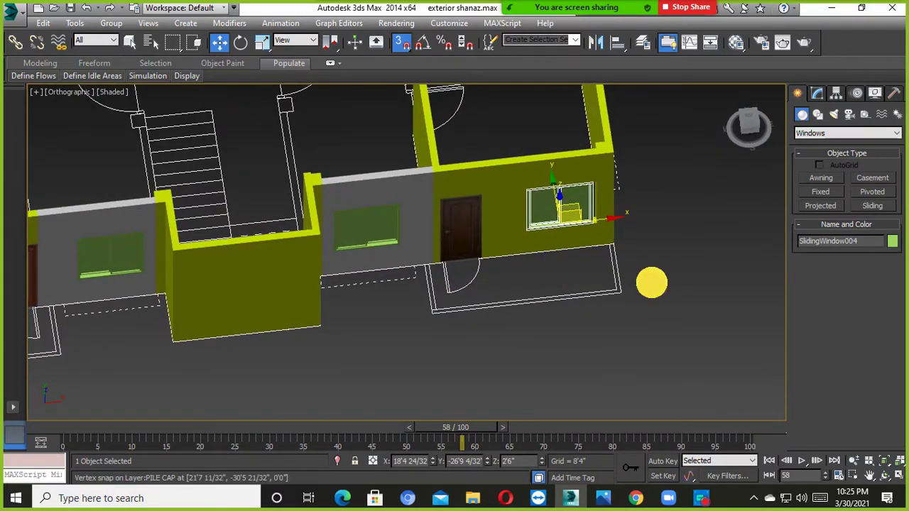
scroll(564, 207, up, 5)
scroll(572, 206, down, 5)
middle_drag(537, 216, 366, 216)
middle_drag(534, 194, 408, 217)
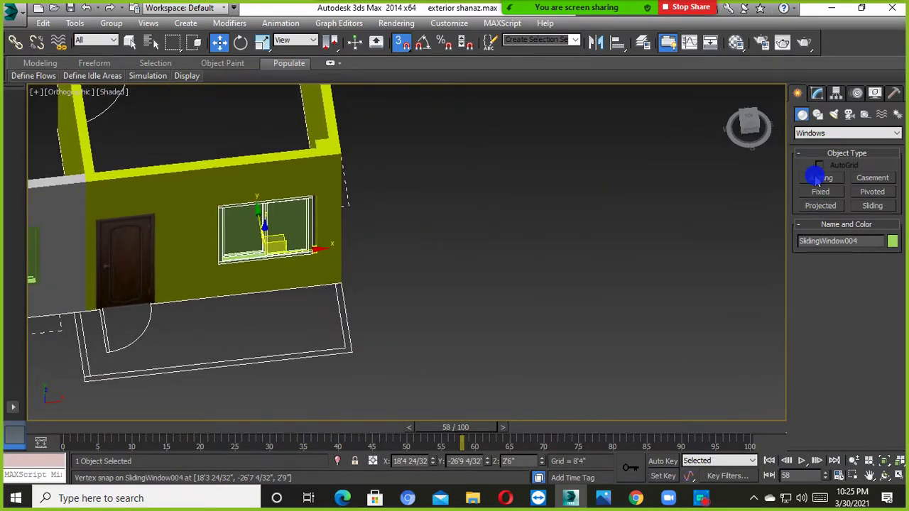
Step: Examine the whole front facade from several angles and compare its windows with the one beside the dark brown door
scroll(363, 282, down, 5)
middle_drag(363, 283, 686, 327)
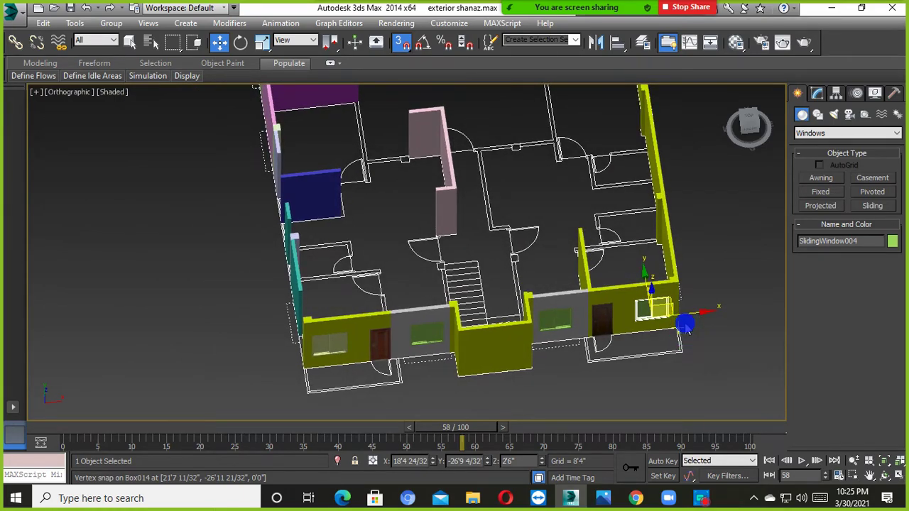
alt+middle_drag(642, 302, 398, 308)
scroll(298, 289, up, 5)
middle_drag(297, 285, 329, 282)
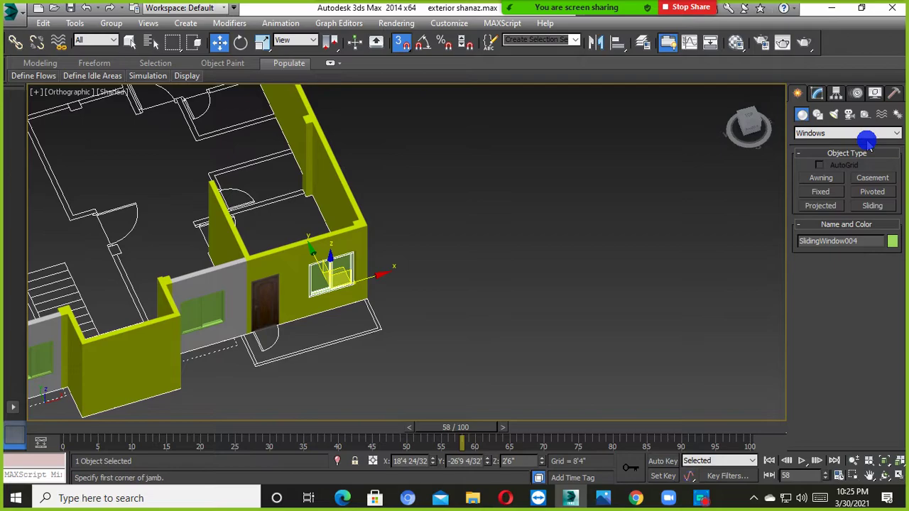
scroll(544, 227, down, 5)
alt+middle_drag(544, 228, 483, 246)
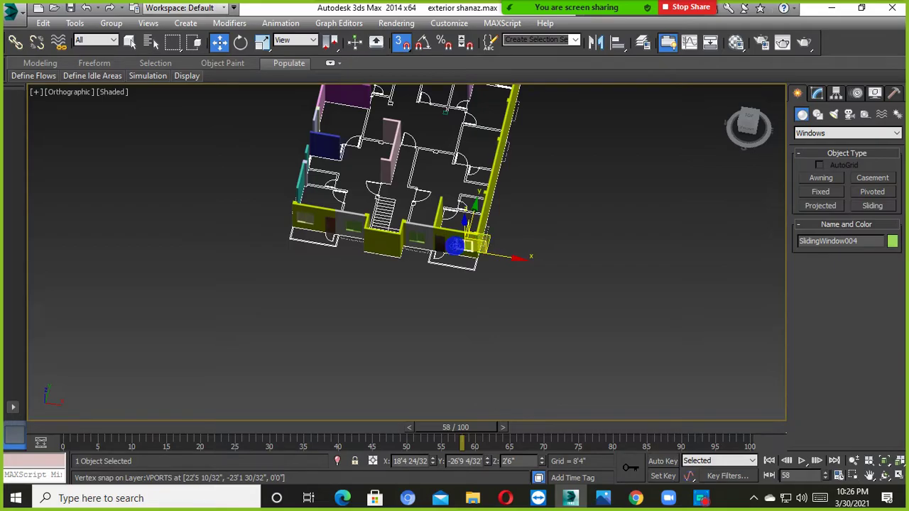
scroll(461, 266, up, 6)
click(571, 320)
scroll(476, 288, up, 4)
click(465, 263)
alt+middle_drag(489, 257, 374, 275)
key(s)
middle_drag(444, 283, 550, 312)
scroll(524, 308, down, 4)
alt+middle_drag(490, 306, 570, 292)
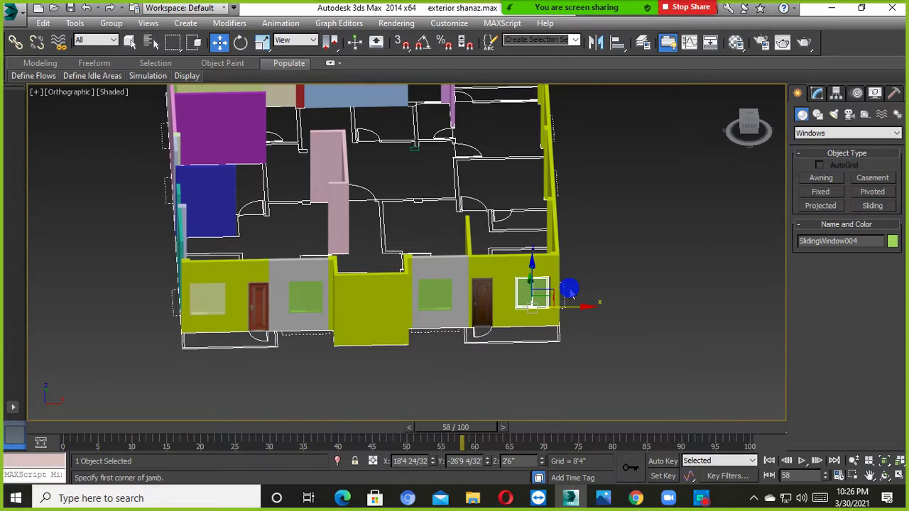
scroll(572, 291, up, 3)
alt+middle_drag(561, 313, 569, 318)
scroll(566, 322, up, 4)
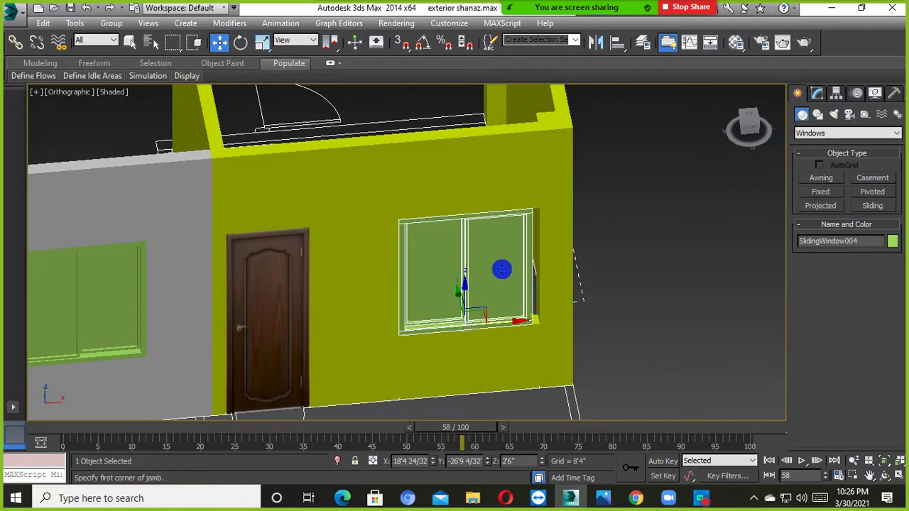
Step: Delete the green sliding window from the opening beside the dark brown door and select that wall
scroll(501, 268, down, 2)
key(Delete)
click(505, 299)
alt+middle_drag(505, 298, 501, 326)
scroll(501, 326, up, 1)
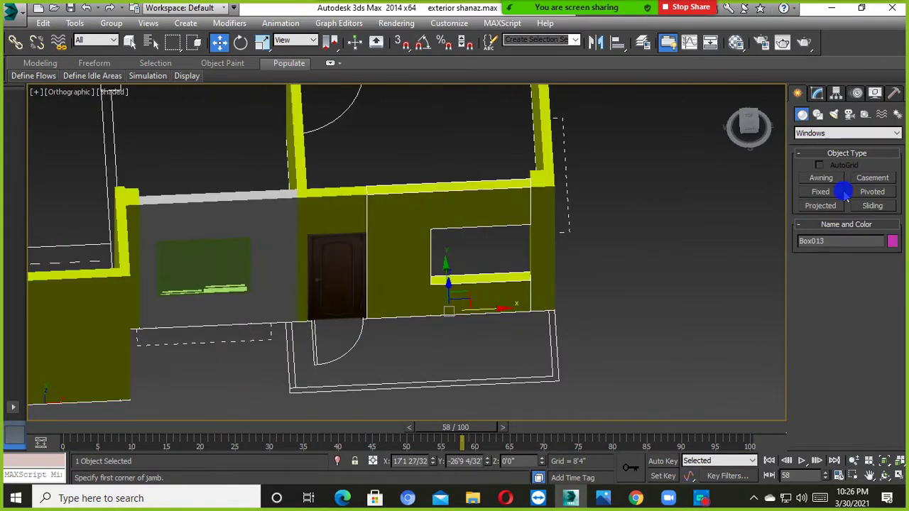
Step: Draw a sliding window snapped to the opening beside the dark brown door, about 4'2" wide, 0'5" deep and 4'6" high
click(872, 206)
scroll(444, 291, up, 3)
drag(399, 286, 680, 254)
click(678, 237)
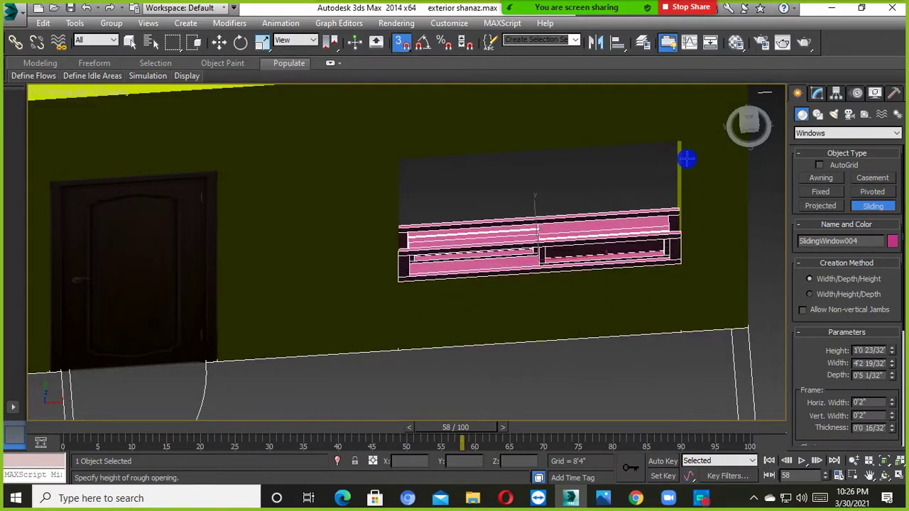
click(679, 148)
scroll(574, 271, down, 4)
mouse_move(574, 271)
alt+middle_down()
mouse_move(594, 268)
mouse_move(573, 287)
alt+middle_up()
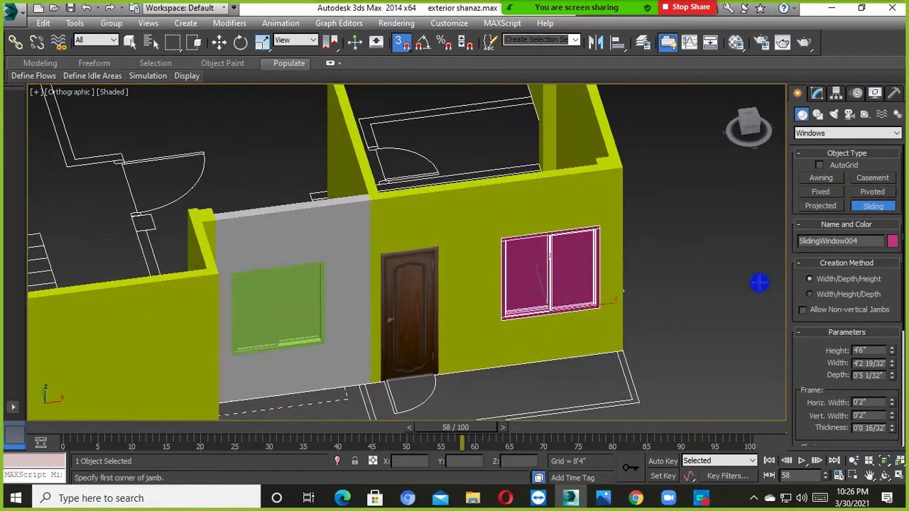
key(w)
Step: Examine the front facade and the surrounding walls with the magenta sliding window in place
scroll(731, 286, down, 9)
key(alt)
scroll(643, 327, up, 5)
alt+middle_drag(644, 327, 495, 379)
scroll(503, 344, down, 4)
alt+middle_drag(495, 379, 530, 368)
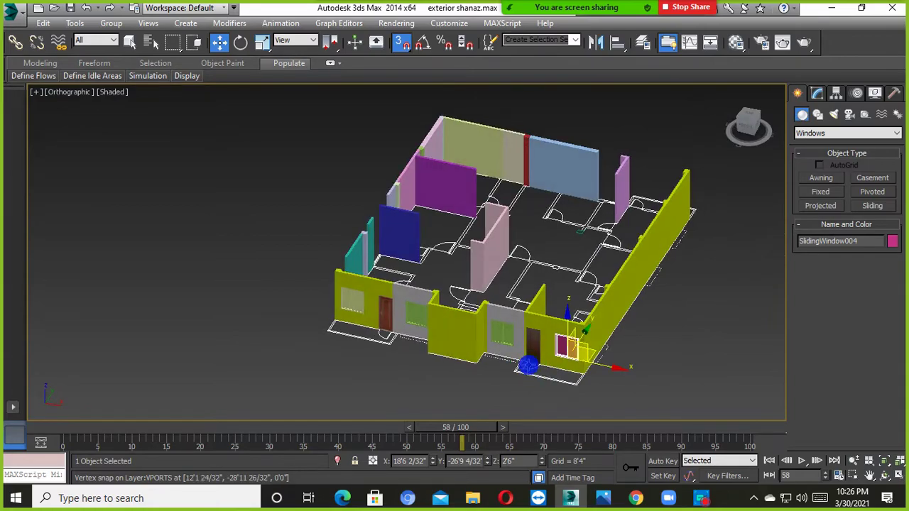
scroll(499, 362, up, 4)
middle_drag(503, 370, 487, 295)
alt+middle_drag(487, 295, 758, 217)
scroll(503, 313, down, 6)
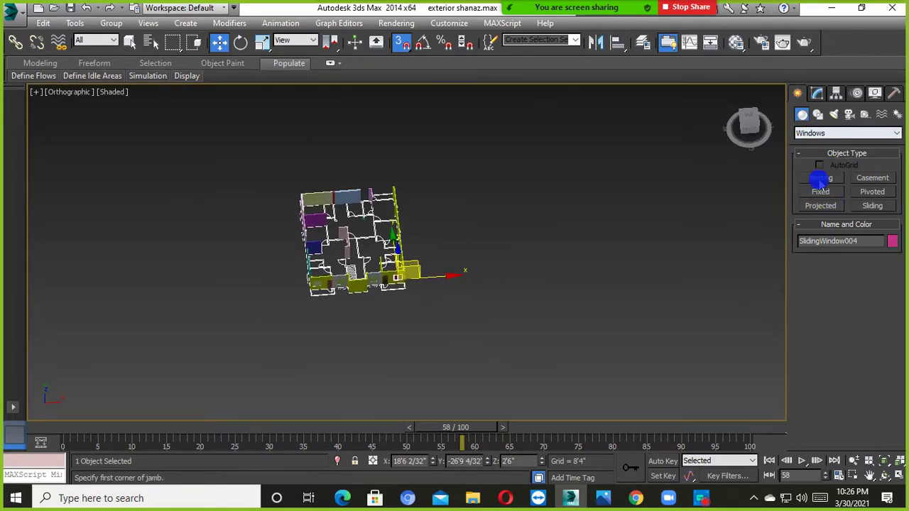
click(818, 179)
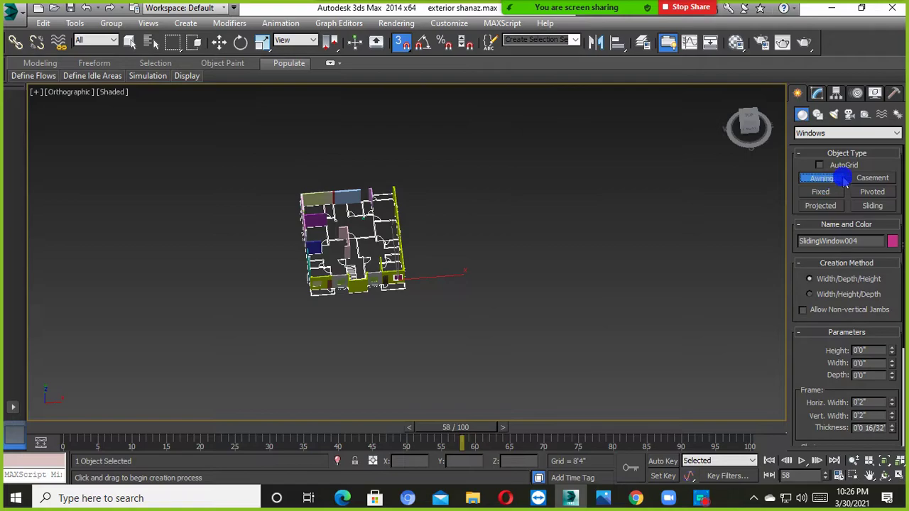
drag(526, 329, 545, 325)
right_click(533, 324)
right_click(531, 324)
scroll(340, 286, up, 5)
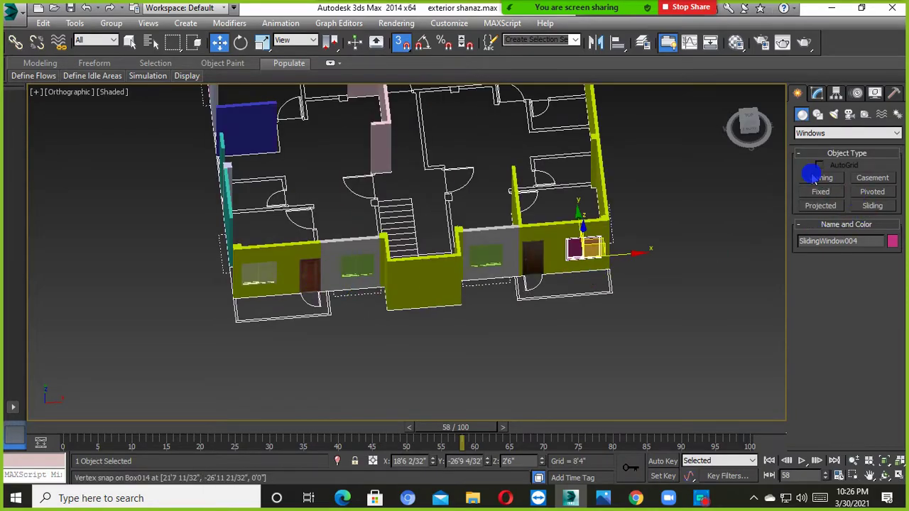
click(872, 205)
scroll(570, 270, up, 6)
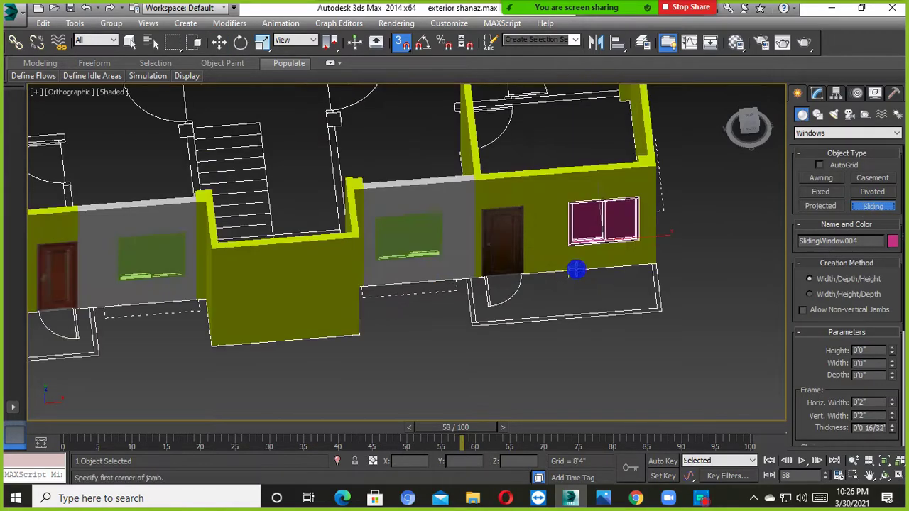
scroll(460, 294, down, 6)
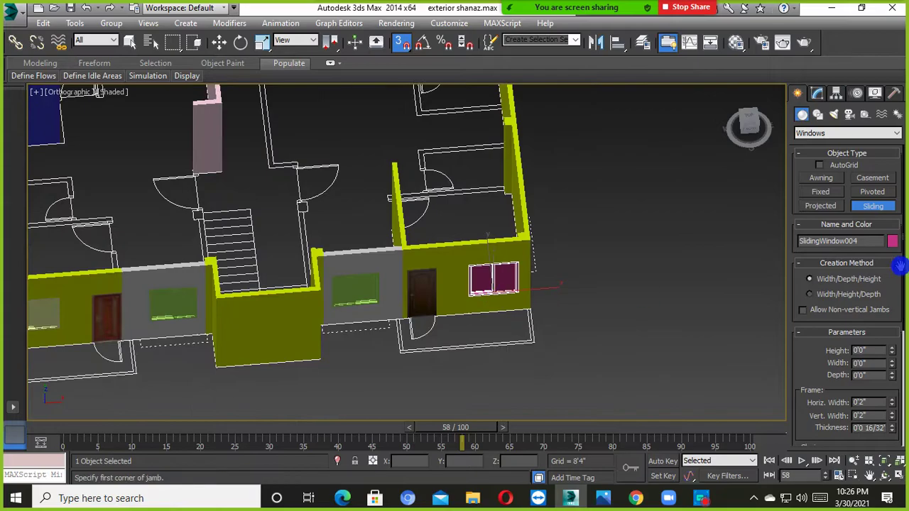
right_click(565, 301)
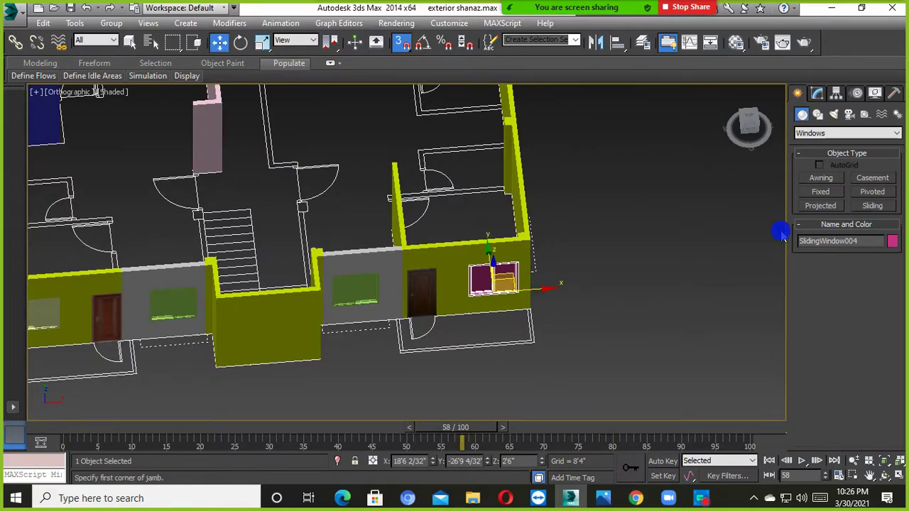
Step: Draw an awning window on the empty ground beside the house, about 6'3" wide, 1'6" deep and 8'10" high
click(820, 177)
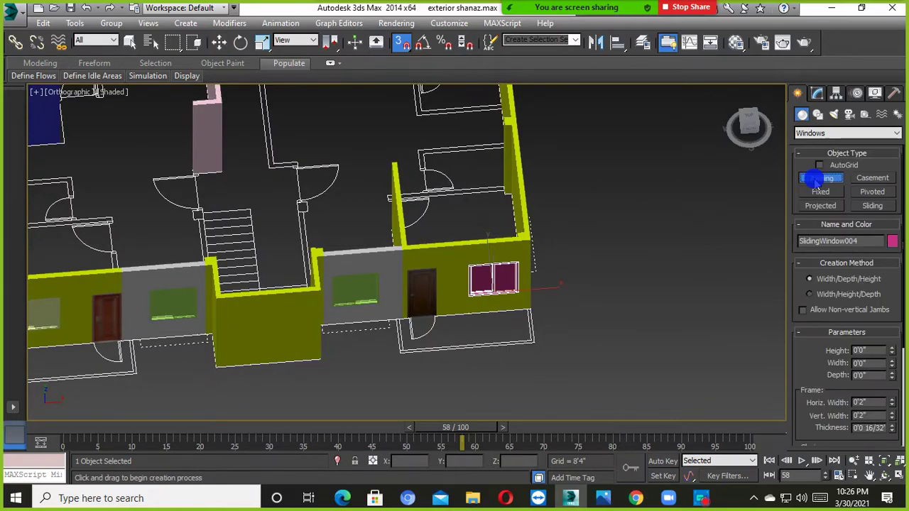
scroll(427, 354, up, 2)
middle_drag(493, 359, 296, 307)
drag(468, 306, 571, 304)
click(566, 235)
click(580, 136)
alt+middle_drag(556, 281, 580, 274)
scroll(550, 260, up, 5)
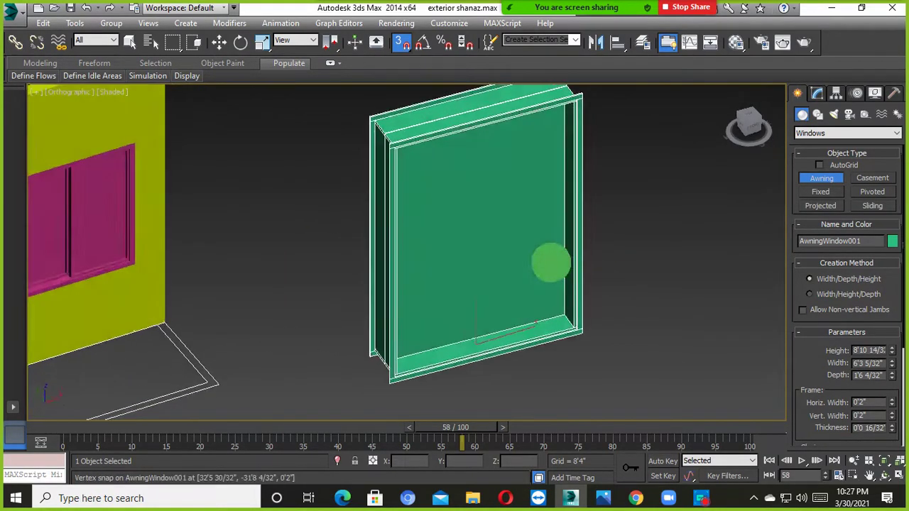
alt+middle_drag(499, 207, 564, 262)
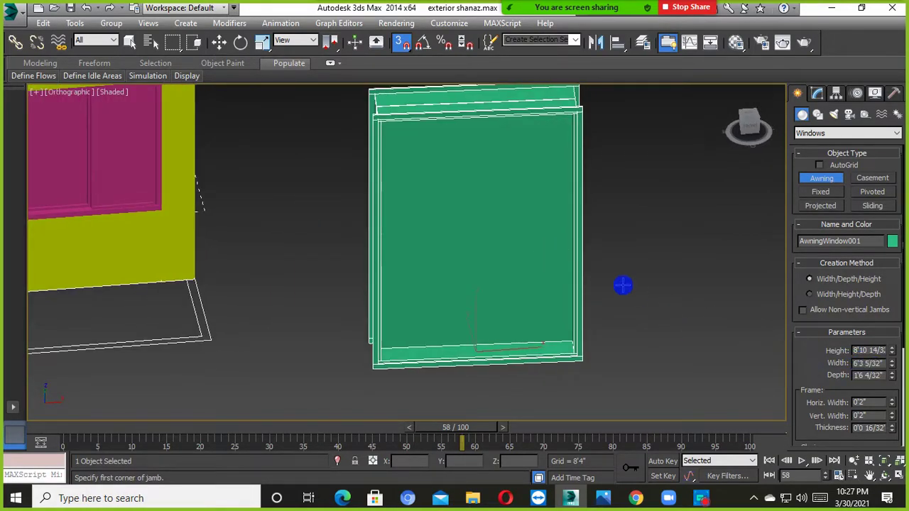
Step: Adjust the awning window to a height of 8'8 10/32", a width of 7'4 21/32" and a depth of 1'3 8/32"
drag(893, 351, 899, 403)
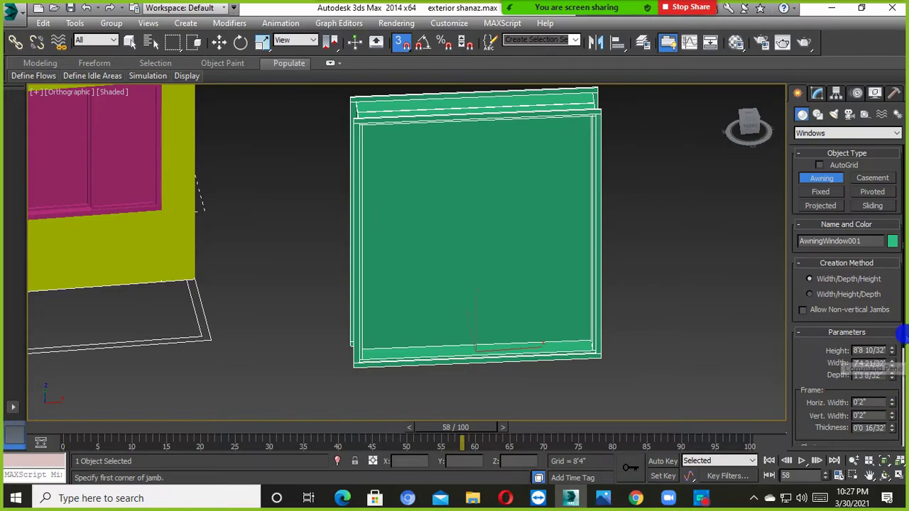
drag(900, 334, 898, 377)
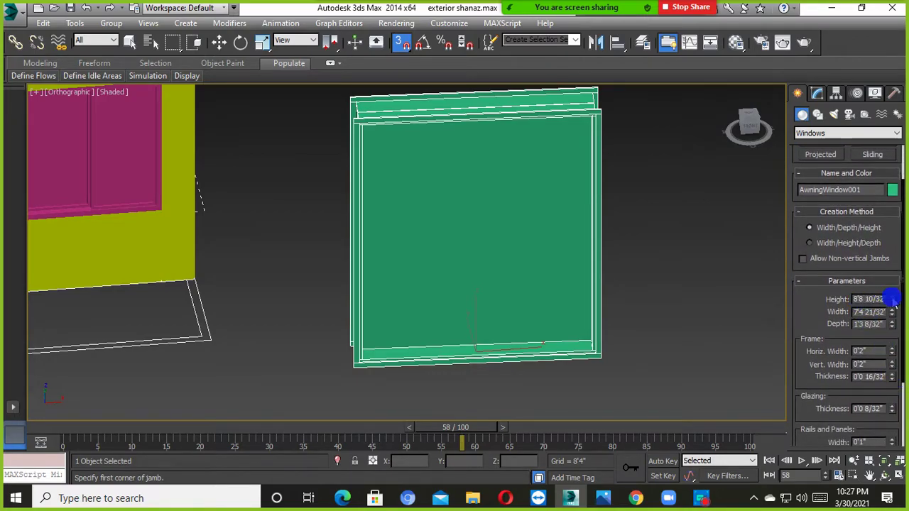
drag(901, 289, 902, 203)
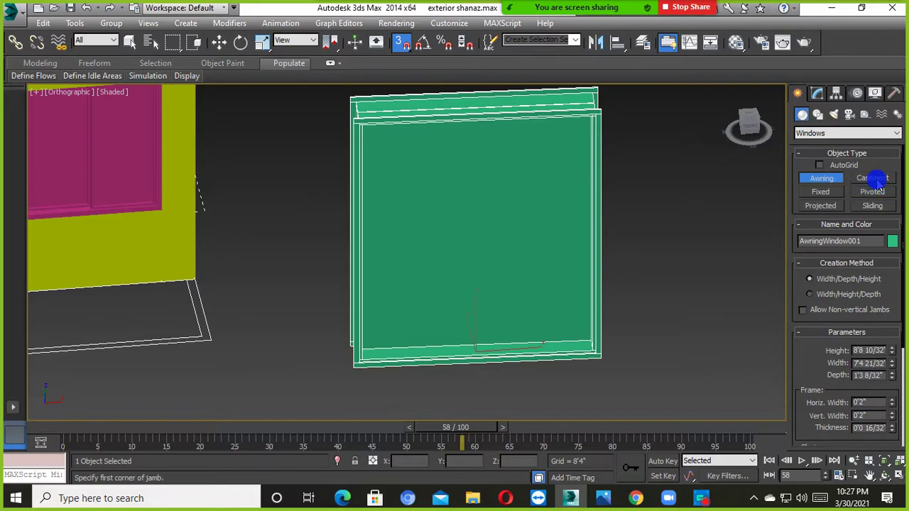
click(820, 193)
click(857, 196)
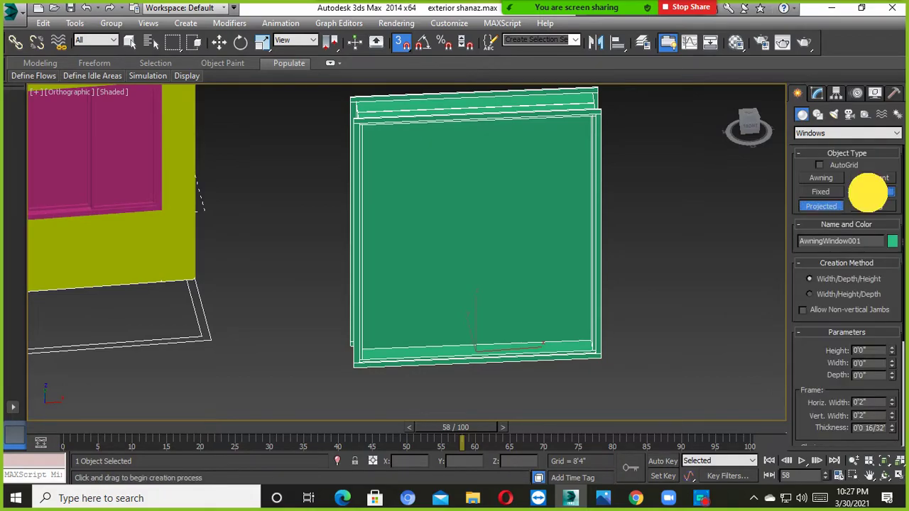
click(825, 178)
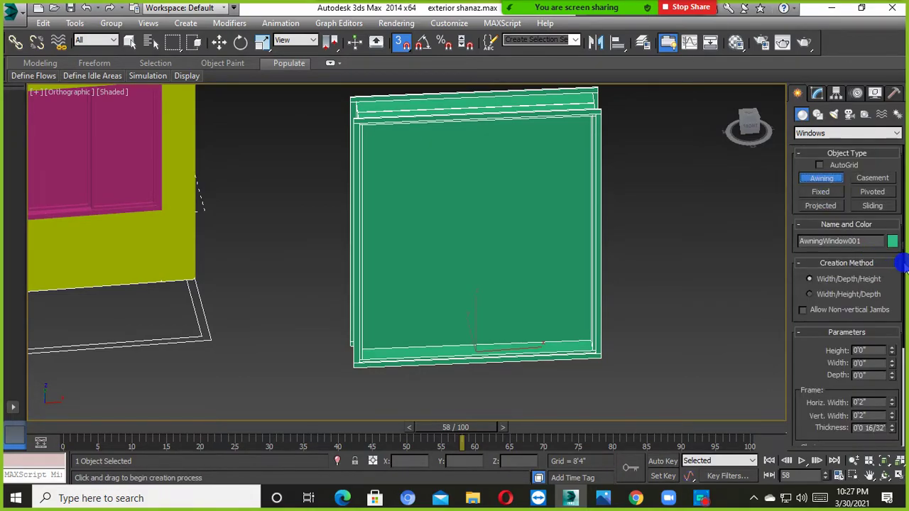
scroll(902, 264, down, 3)
middle_drag(571, 328, 240, 278)
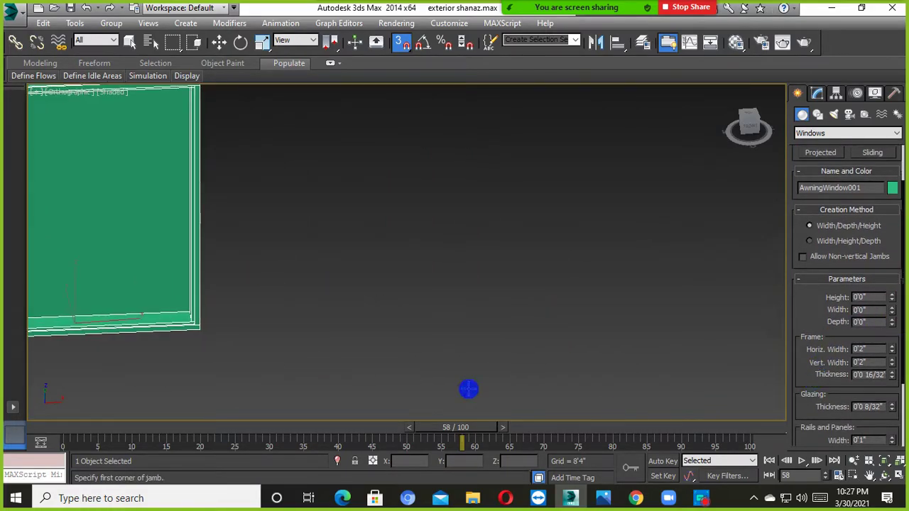
scroll(468, 388, down, 3)
alt+middle_drag(432, 348, 591, 345)
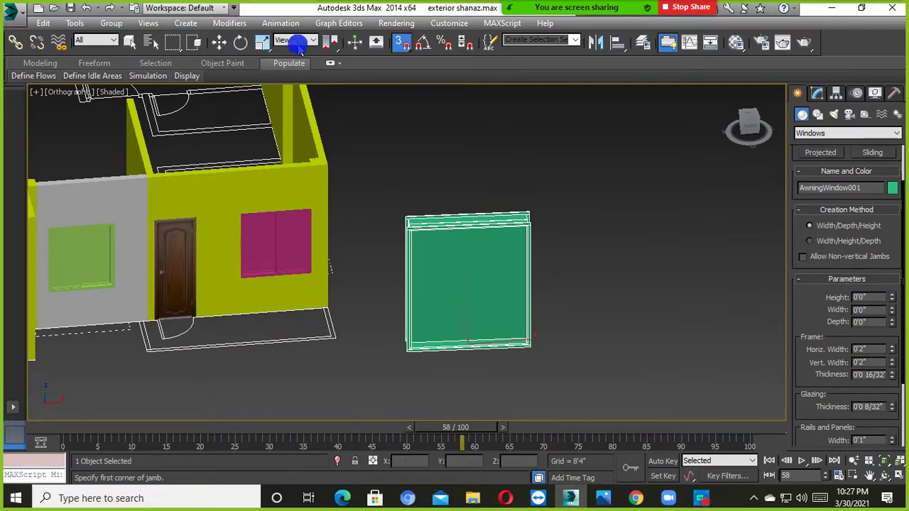
Step: Set the awning window's glazing thickness to 0'1 23/32" in its object parameters
click(222, 44)
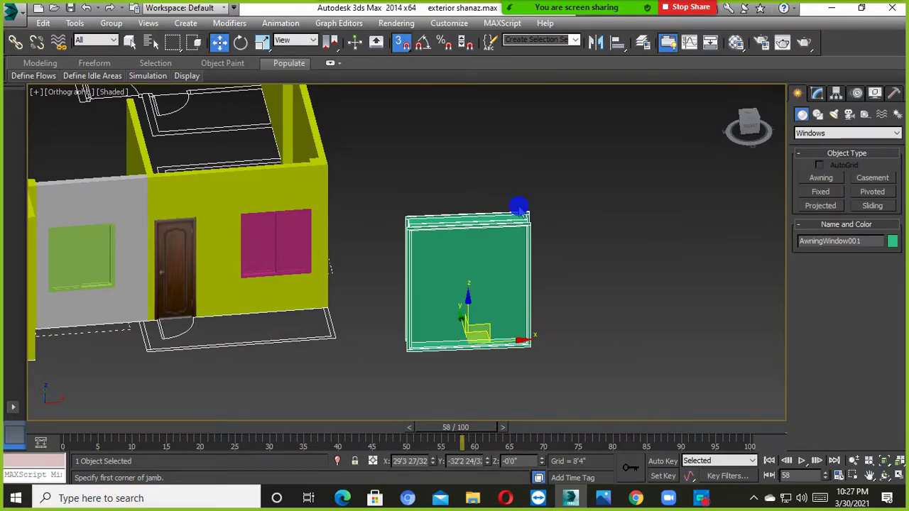
click(817, 95)
alt+middle_drag(735, 343, 671, 47)
scroll(887, 289, down, 2)
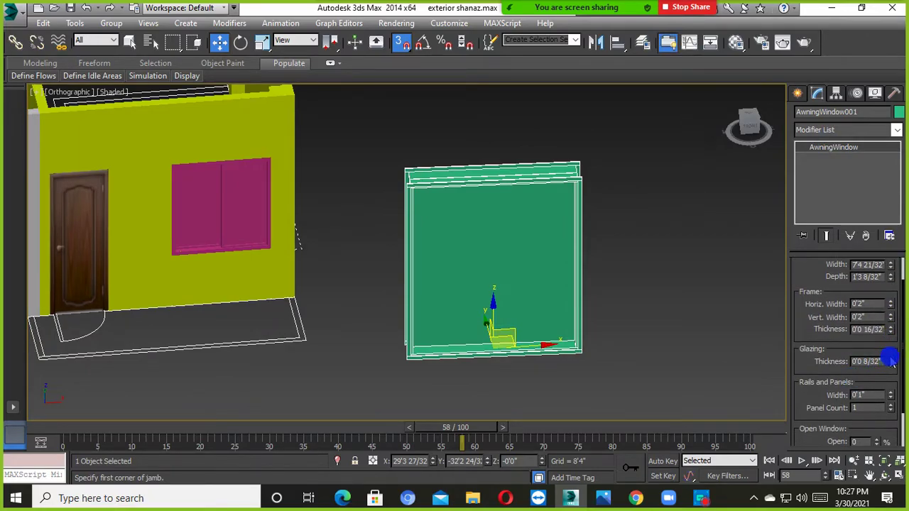
drag(890, 361, 904, 280)
scroll(420, 174, up, 4)
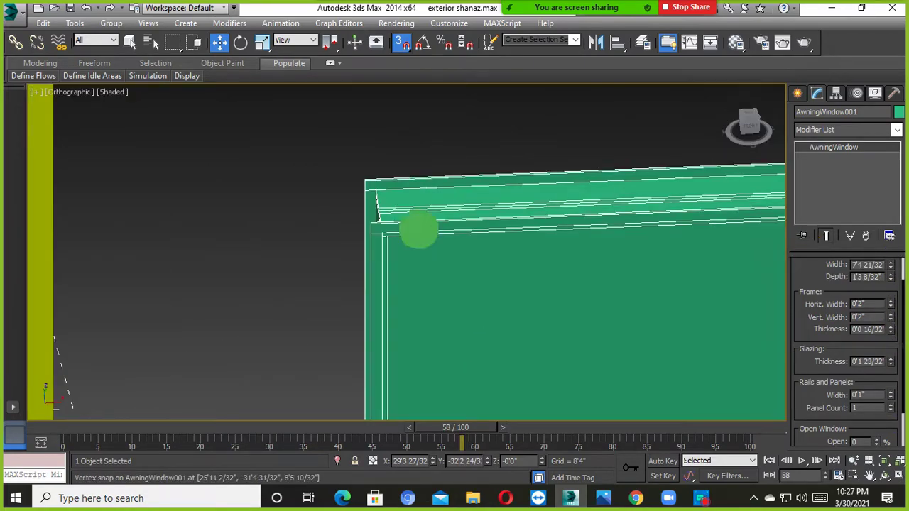
scroll(696, 348, down, 3)
scroll(623, 258, up, 2)
scroll(654, 265, down, 2)
scroll(714, 328, down, 1)
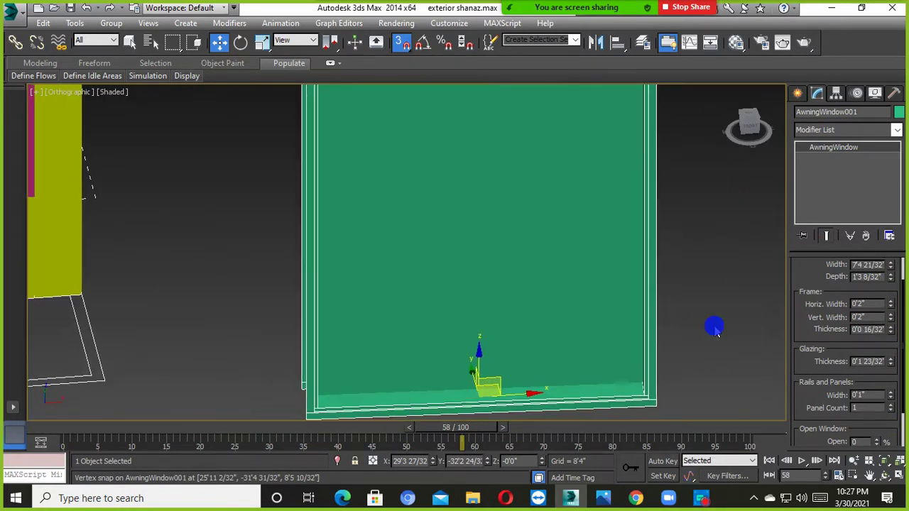
scroll(714, 328, down, 2)
scroll(700, 362, up, 1)
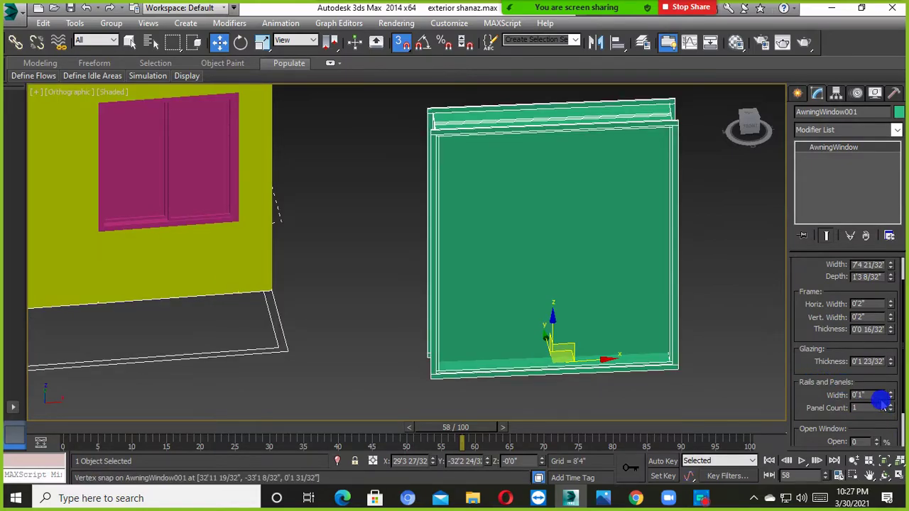
Step: Widen the awning window's rails to 1'2 14/32", then try panel counts of 4 and 3 before returning to 1
drag(890, 395, 867, 491)
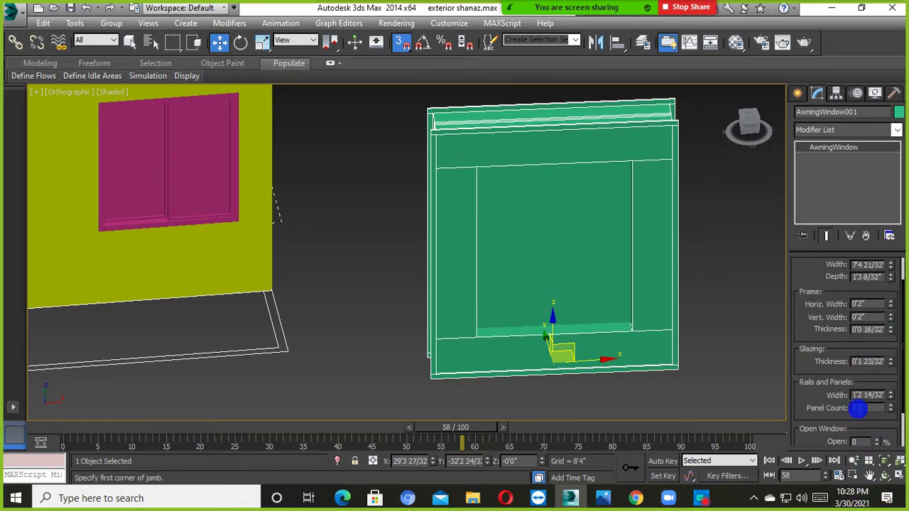
click(889, 406)
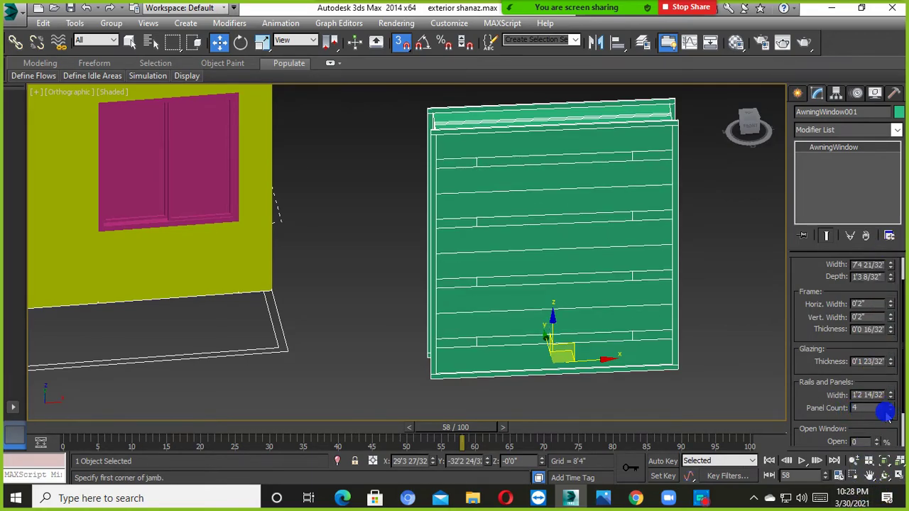
click(890, 412)
alt+middle_drag(674, 390, 632, 349)
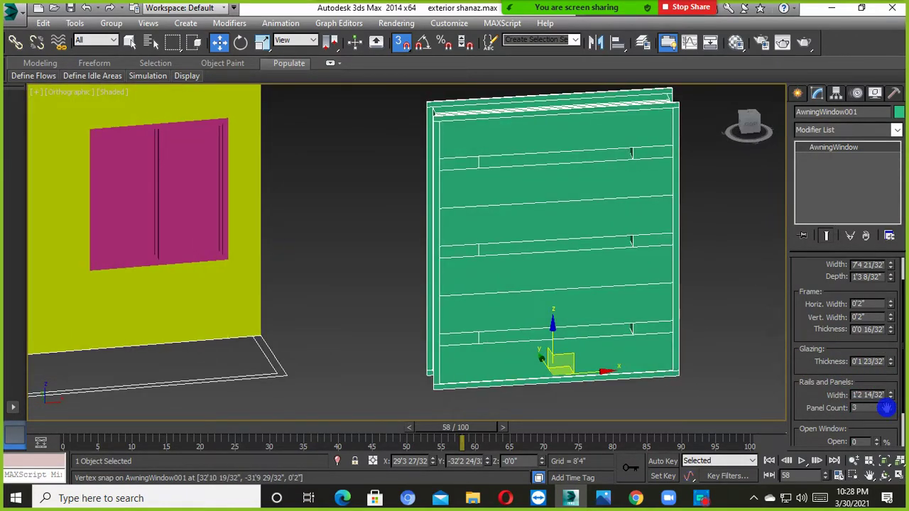
click(890, 411)
click(890, 411)
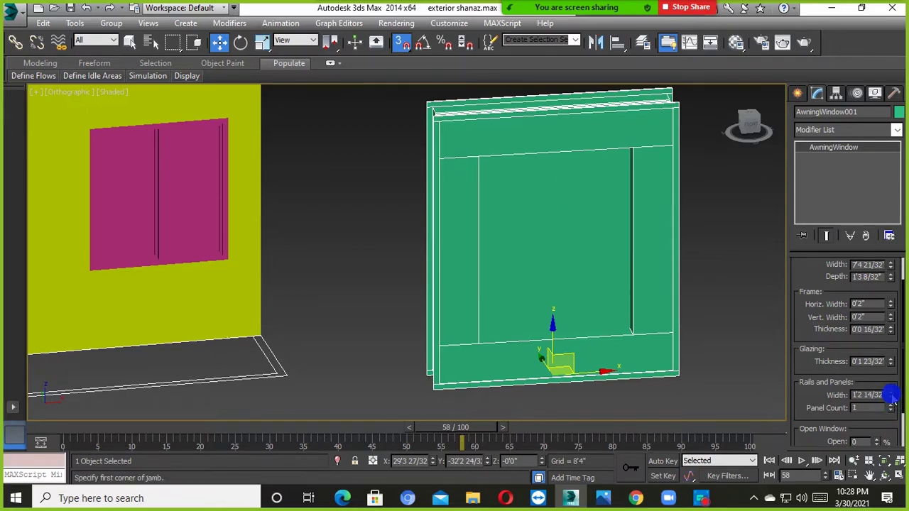
Step: Set the awning window's glazing thickness to 0'3 23/32" and its rail width to 0'3 28/32"
click(891, 358)
drag(892, 401, 891, 435)
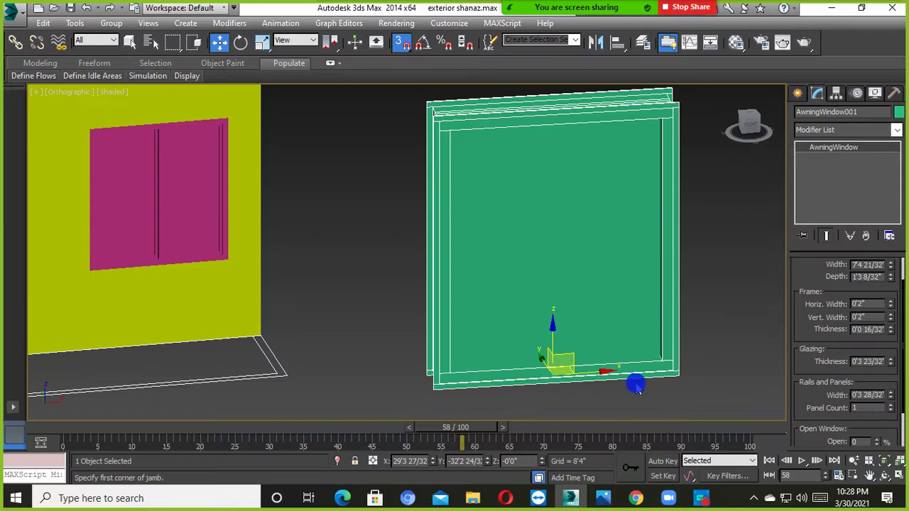
middle_drag(635, 384, 633, 378)
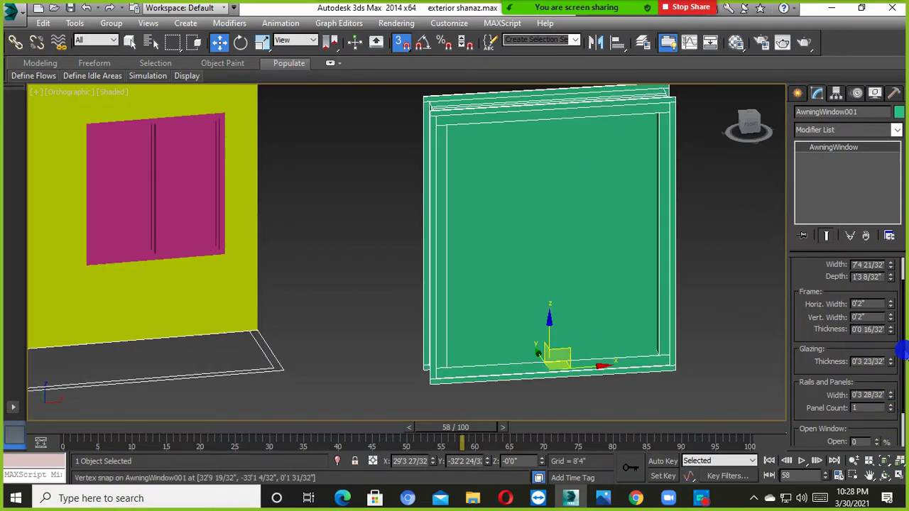
Step: Swing the awning window open to 37 percent
scroll(897, 362, down, 2)
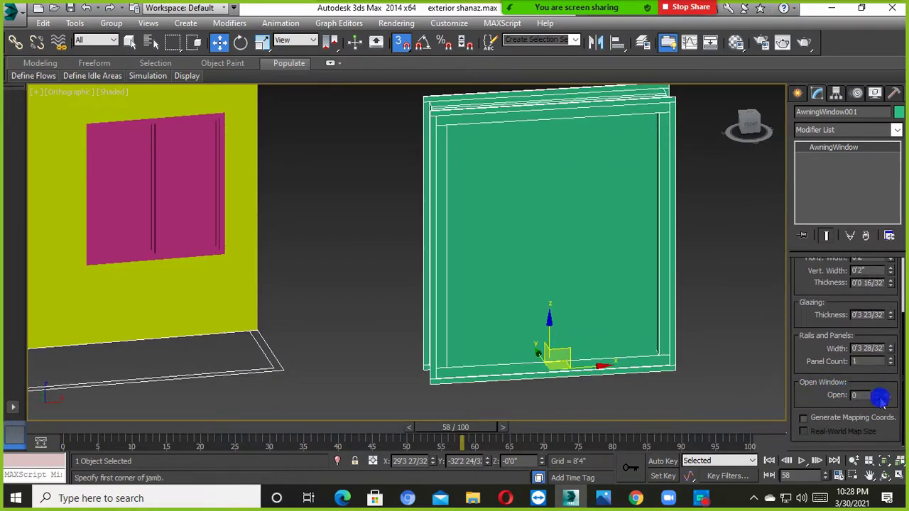
mouse_move(879, 399)
mouse_down()
mouse_move(874, 375)
mouse_move(871, 396)
mouse_up()
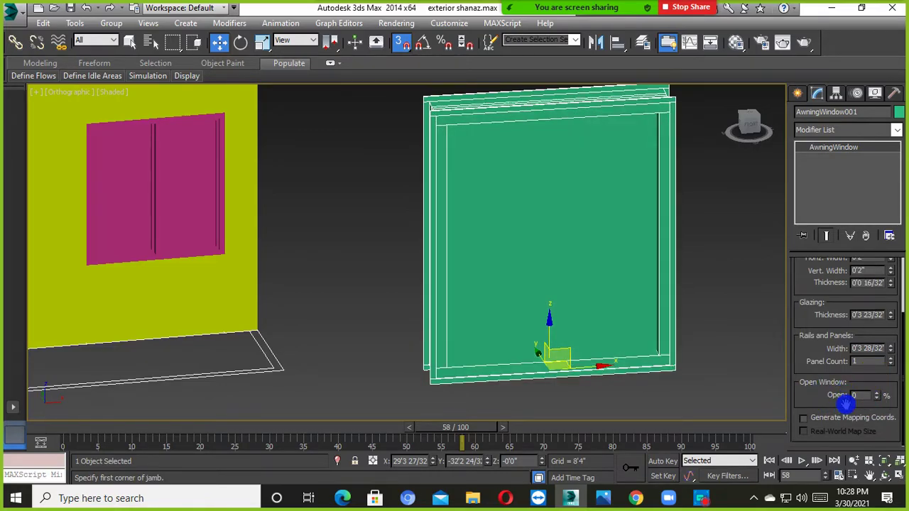
alt+middle_drag(525, 363, 561, 352)
drag(875, 393, 887, 372)
alt+middle_drag(481, 368, 463, 382)
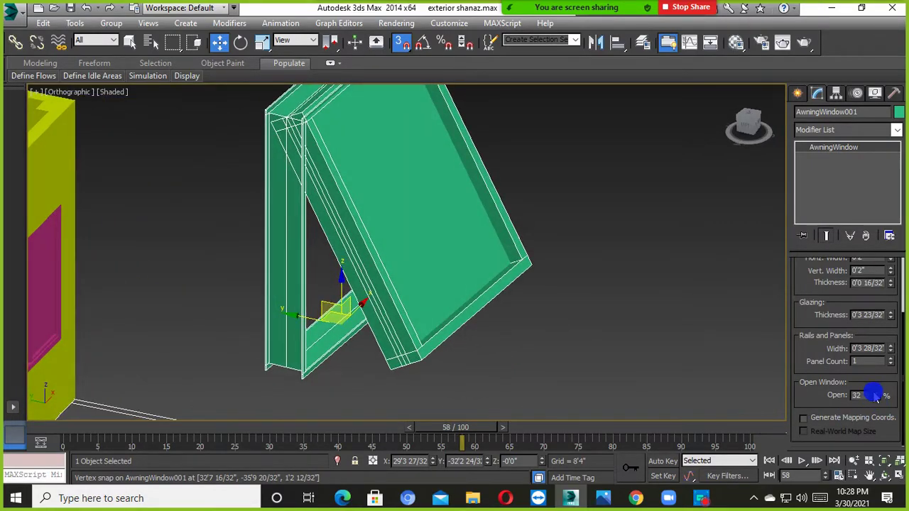
mouse_move(878, 402)
mouse_down()
mouse_move(873, 422)
mouse_move(874, 395)
mouse_up()
scroll(412, 336, down, 4)
alt+middle_drag(412, 337, 337, 341)
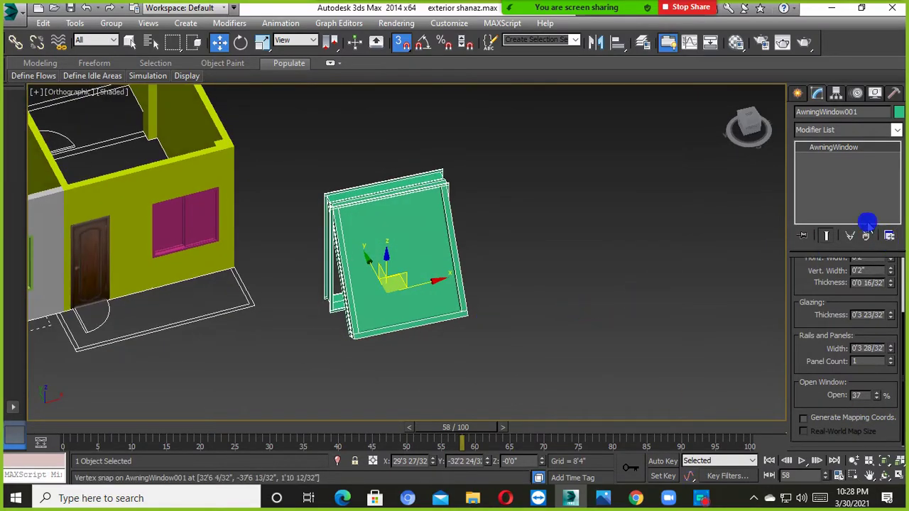
Step: Draw a casement window on the empty ground beside the awning window, about 5'7" wide, 1'3" deep and 9'3" high
click(798, 93)
click(872, 177)
middle_drag(617, 279, 532, 288)
drag(499, 293, 591, 293)
click(592, 291)
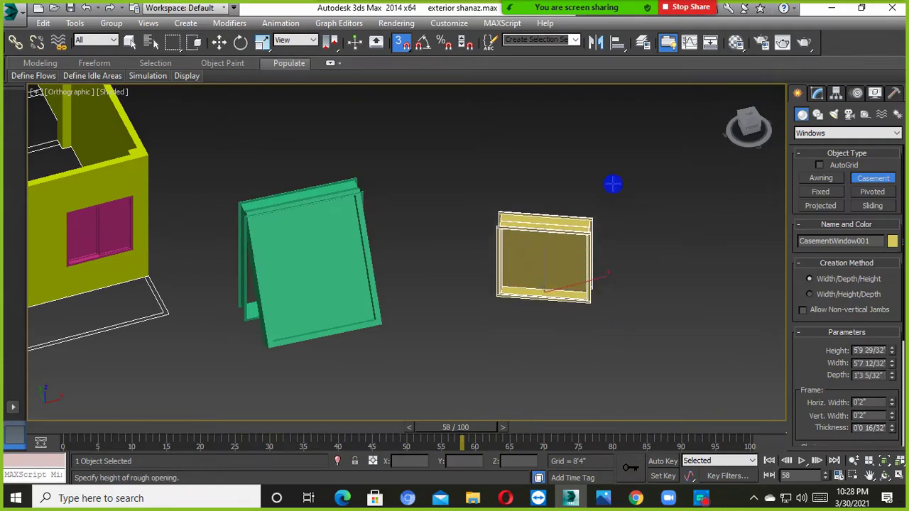
click(619, 132)
Step: Give the casement window two casements and open them to 56 percent
drag(903, 339, 891, 426)
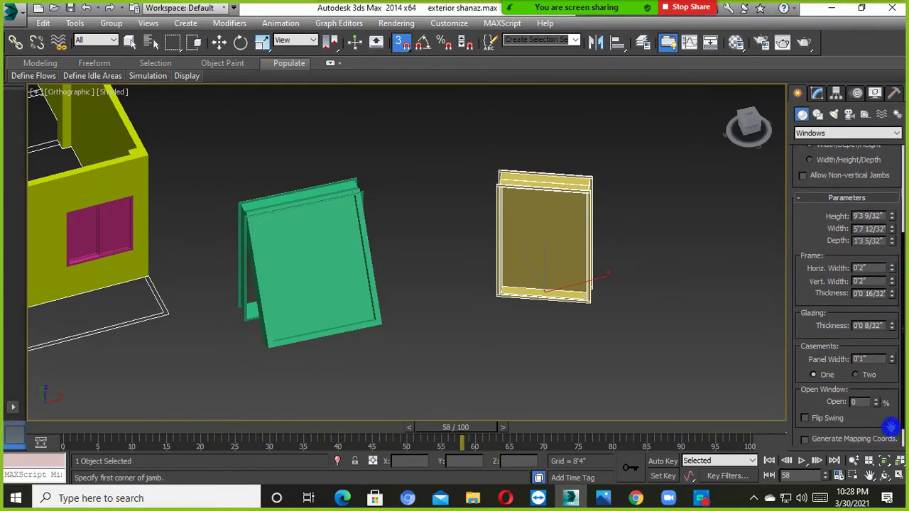
click(861, 376)
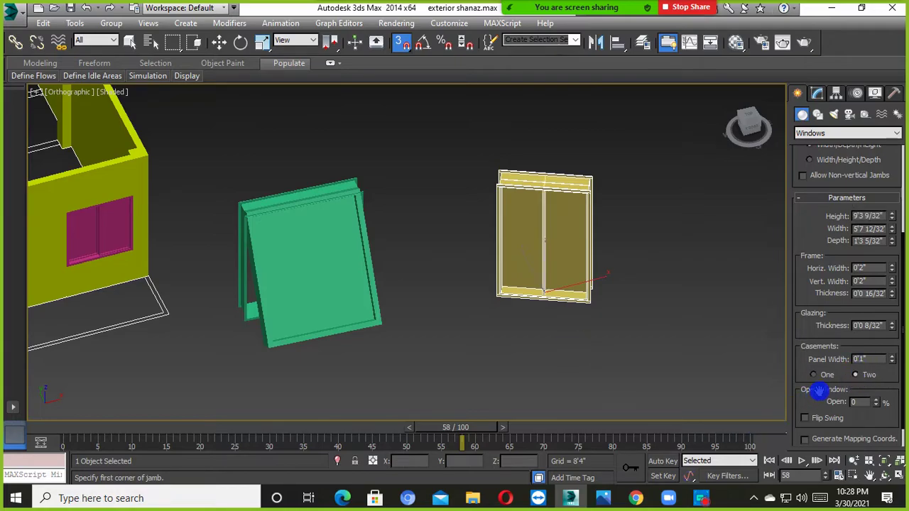
drag(872, 401, 898, 363)
alt+middle_drag(534, 296, 688, 282)
scroll(577, 298, up, 3)
alt+middle_drag(575, 304, 620, 363)
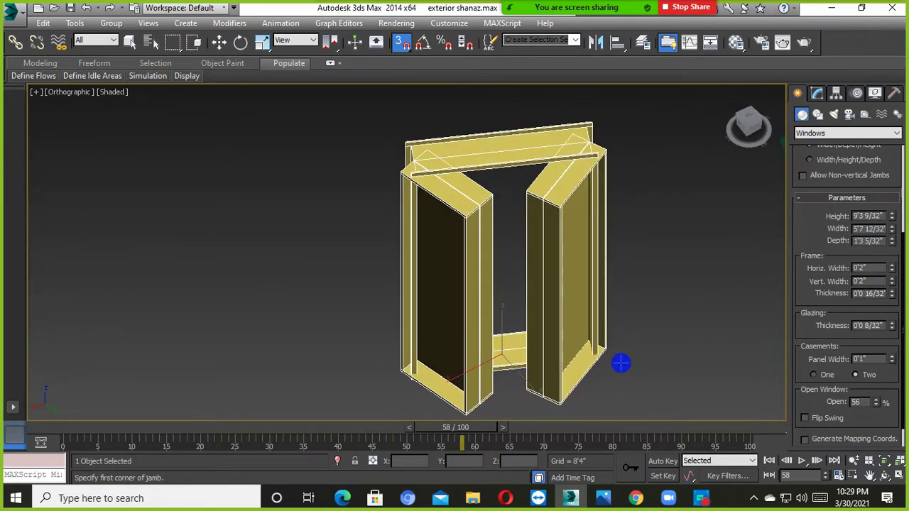
scroll(542, 346, down, 3)
alt+middle_drag(564, 345, 906, 317)
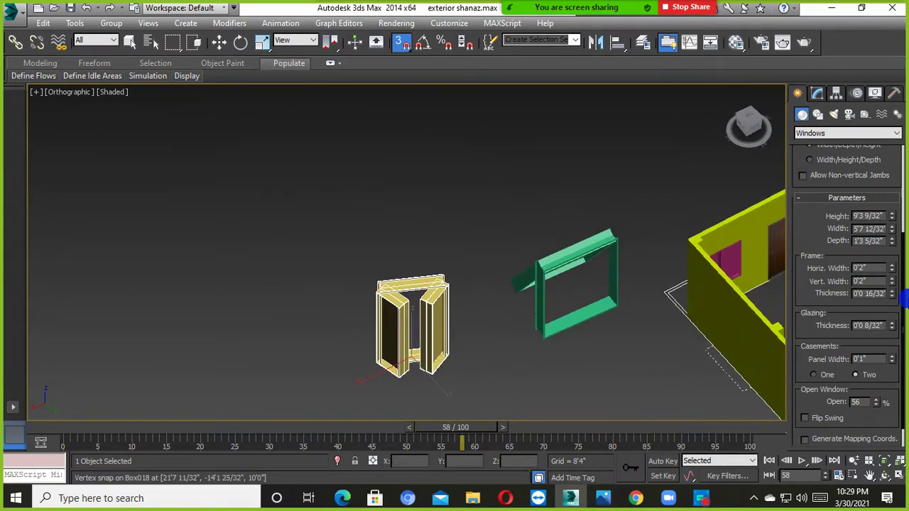
Step: Vary the casement window's opening, leaving it at 73 percent
drag(902, 252, 904, 156)
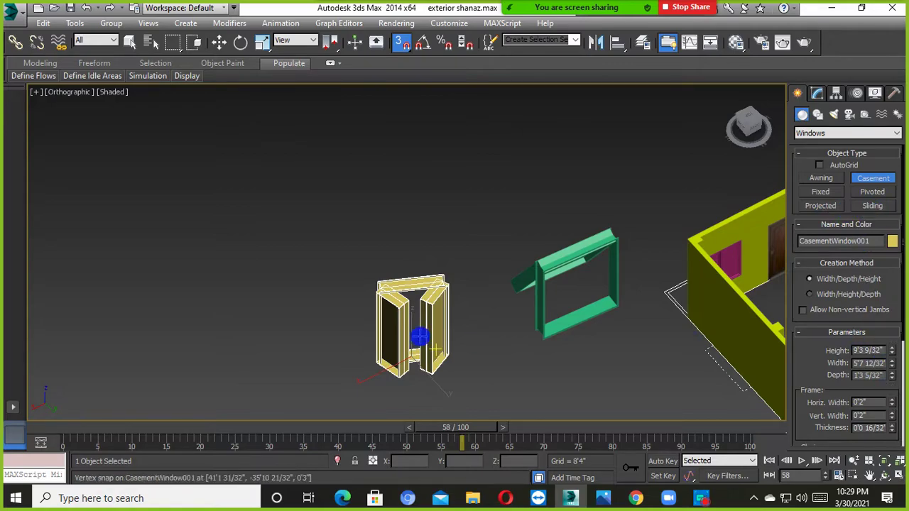
scroll(412, 327, up, 3)
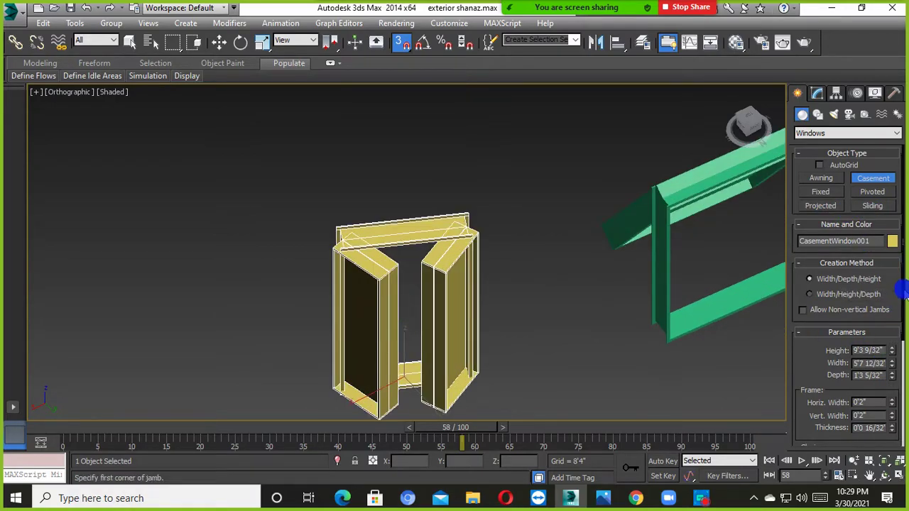
scroll(902, 291, down, 5)
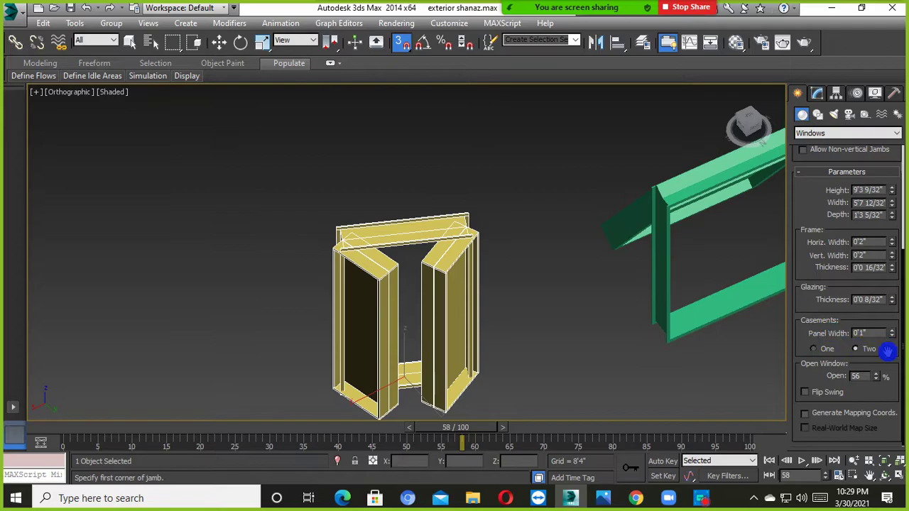
mouse_move(880, 378)
mouse_down()
mouse_move(874, 349)
mouse_move(883, 397)
mouse_move(885, 371)
mouse_move(885, 382)
mouse_up()
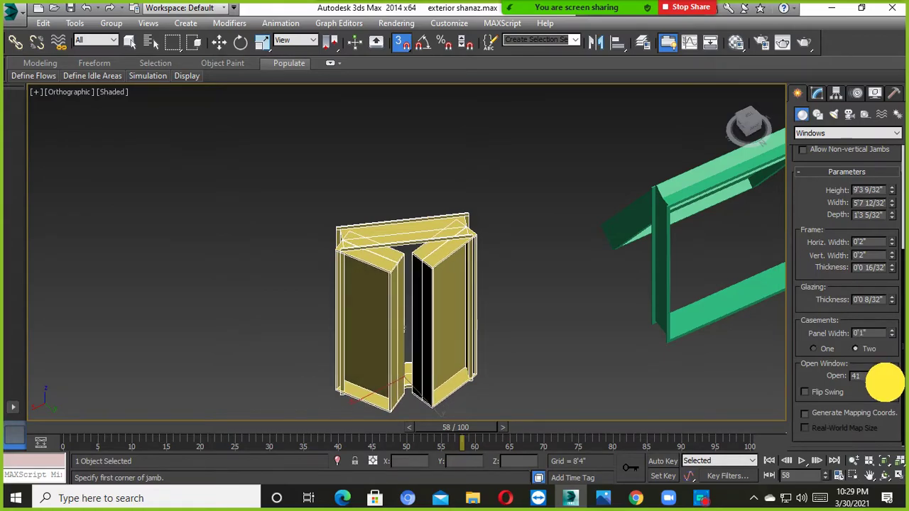
drag(885, 382, 885, 351)
drag(891, 384, 892, 361)
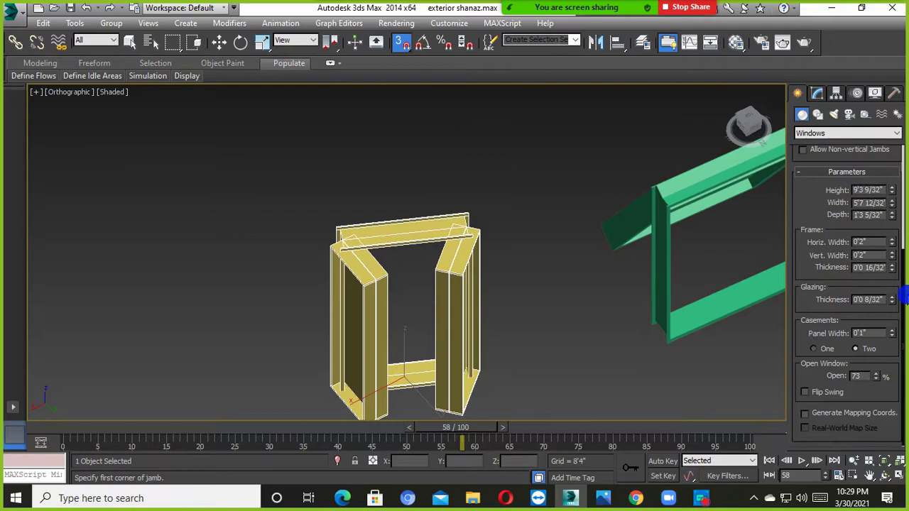
drag(902, 307, 906, 114)
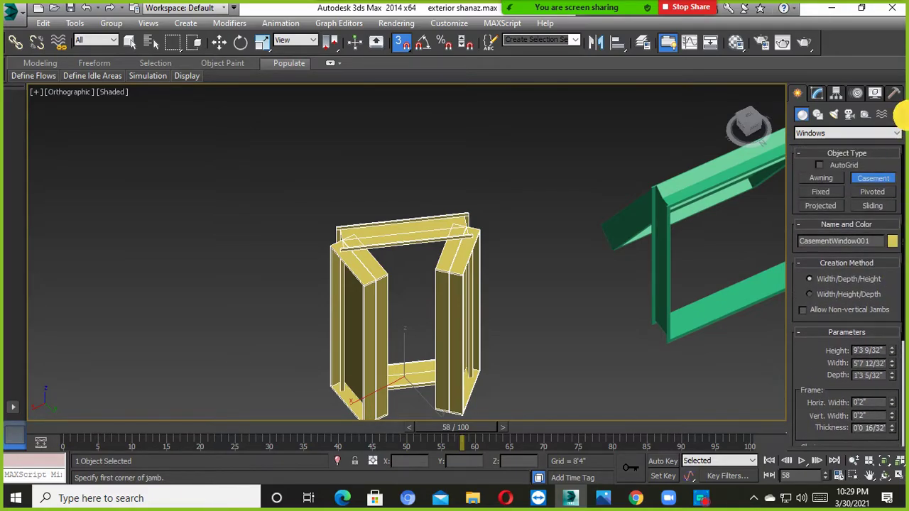
Step: Reselect the casement window and set its height to 13'4 8/32", width to 14'9 7/32" and horizontal frame width to 0'7 10/32"
click(819, 95)
click(405, 159)
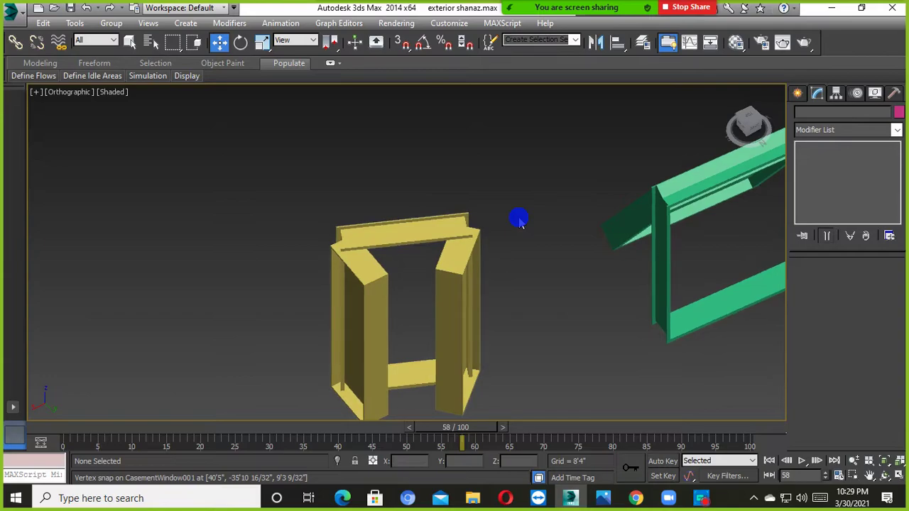
click(465, 264)
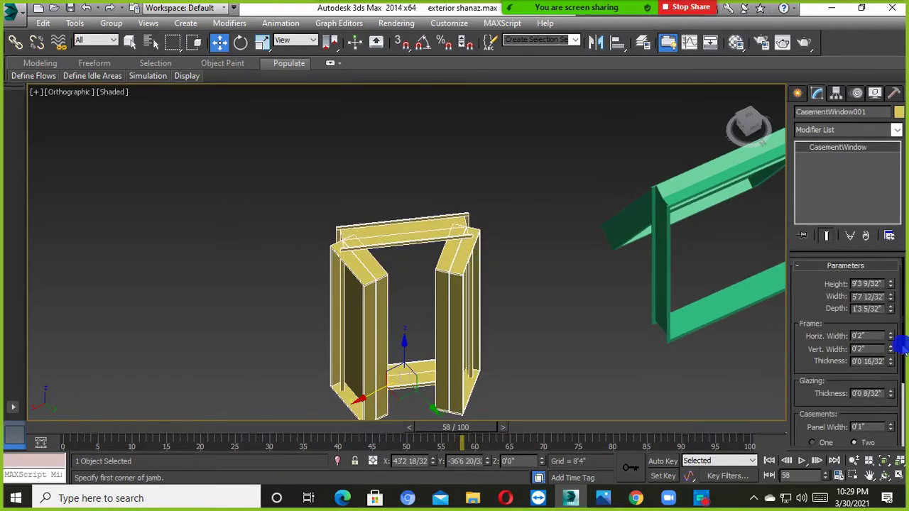
click(557, 119)
click(445, 248)
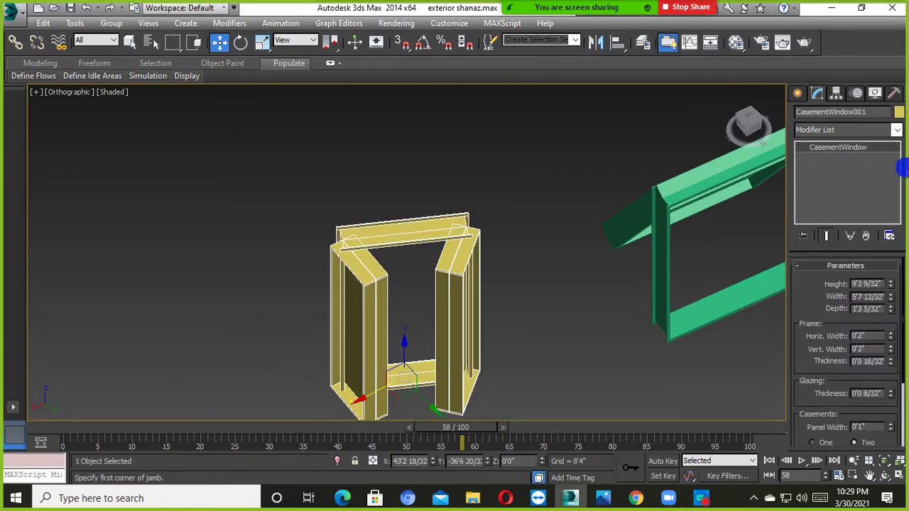
drag(903, 293, 903, 208)
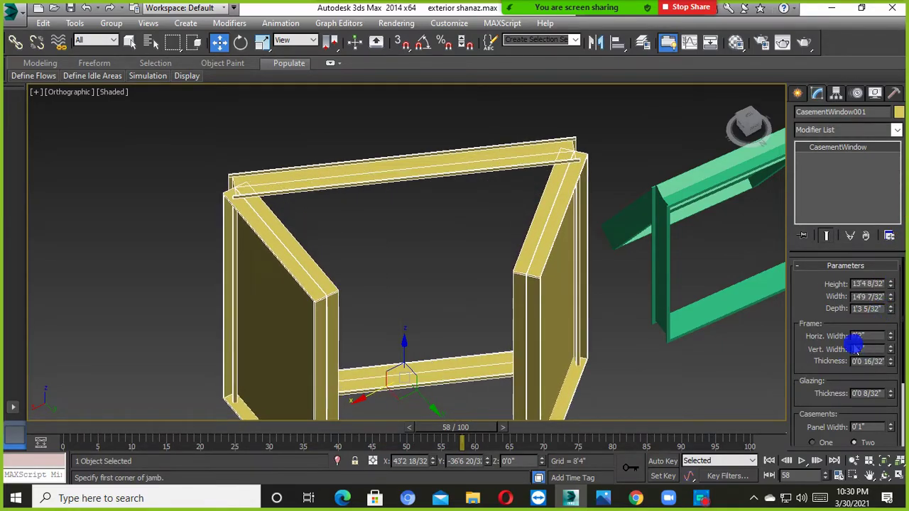
drag(892, 329, 902, 160)
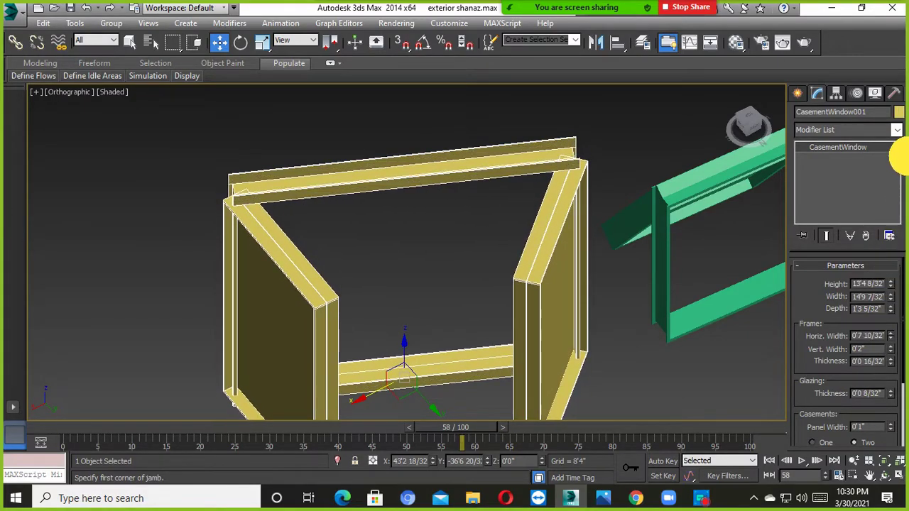
Step: Set the casement window's panel width to 0'2 17/32" and its opening to 45 percent
scroll(426, 316, down, 3)
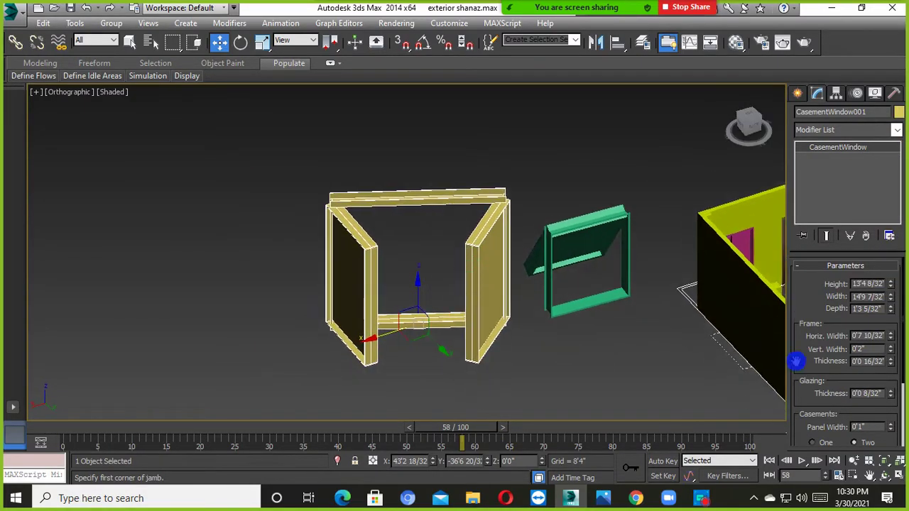
drag(901, 309, 891, 393)
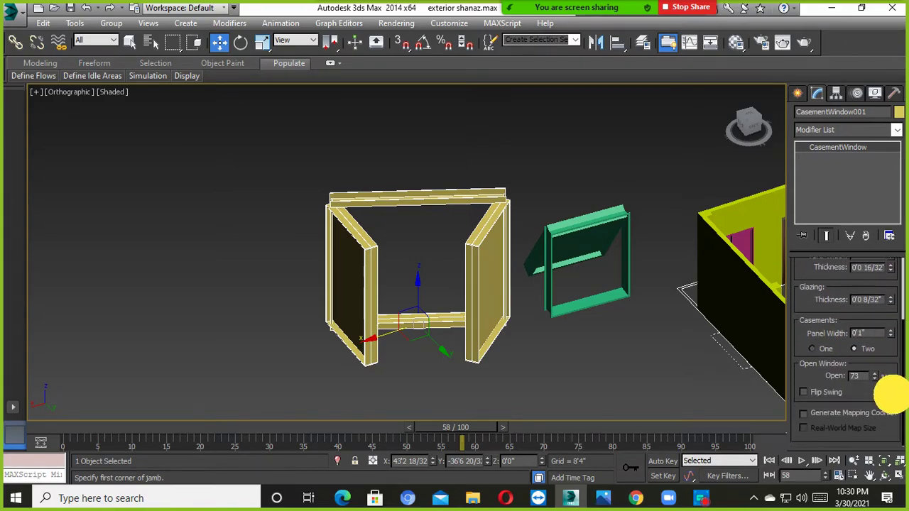
drag(891, 334, 902, 245)
mouse_move(878, 378)
mouse_down()
mouse_move(877, 314)
mouse_move(873, 402)
mouse_move(882, 348)
mouse_move(876, 400)
mouse_move(878, 389)
mouse_up()
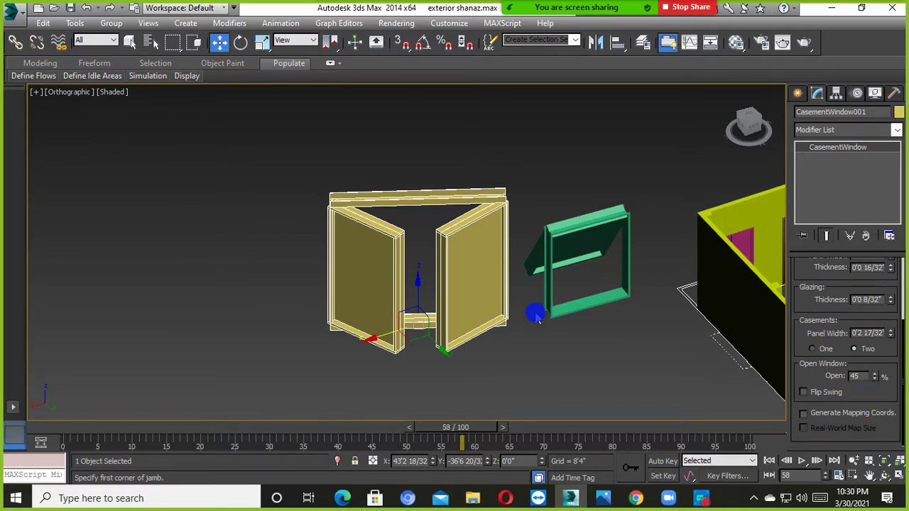
Step: Examine the open casement window from several sides, together with the neighbouring awning window and the house
alt+middle_drag(538, 313, 554, 301)
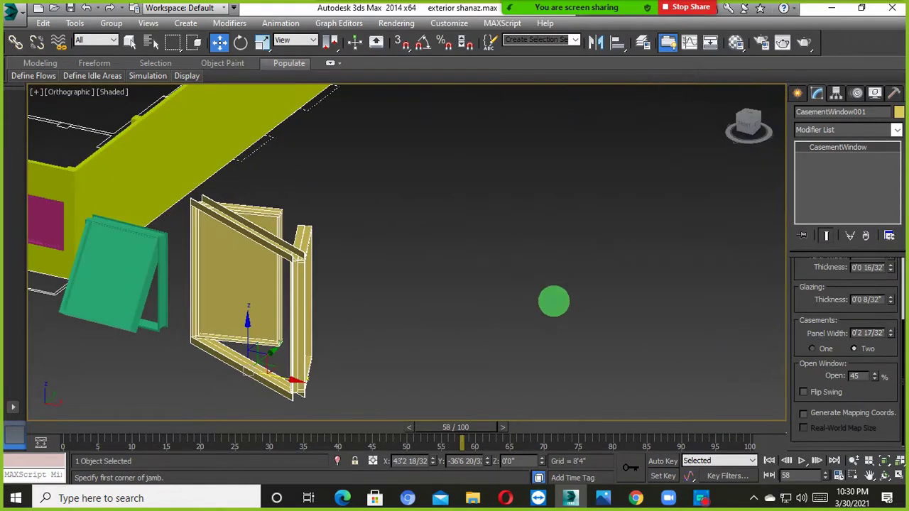
alt+middle_drag(450, 304, 587, 327)
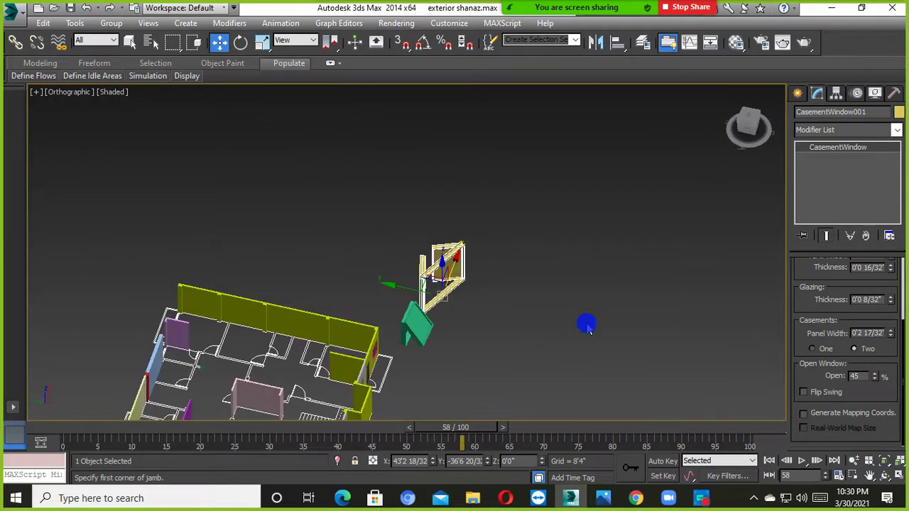
alt+middle_drag(517, 327, 412, 310)
scroll(434, 312, up, 3)
click(584, 305)
drag(627, 206, 286, 379)
middle_drag(526, 341, 529, 344)
click(611, 329)
drag(603, 203, 303, 365)
click(590, 245)
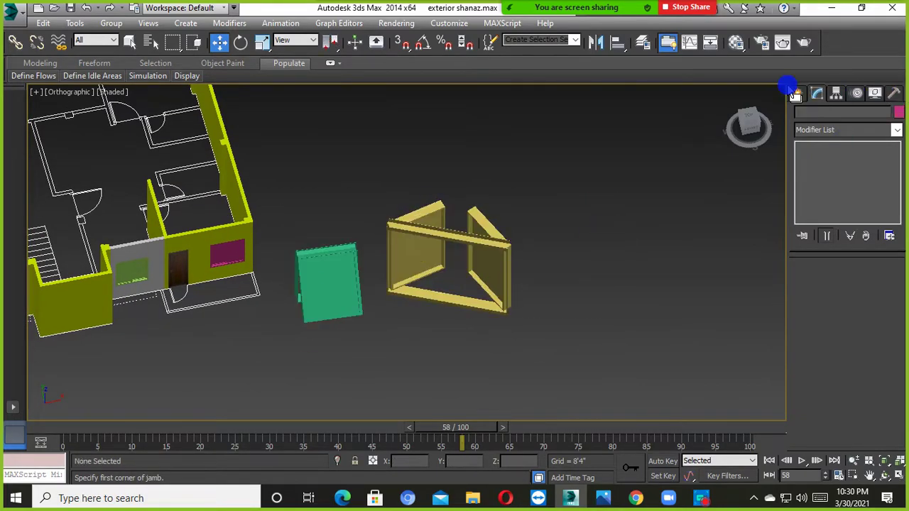
click(796, 94)
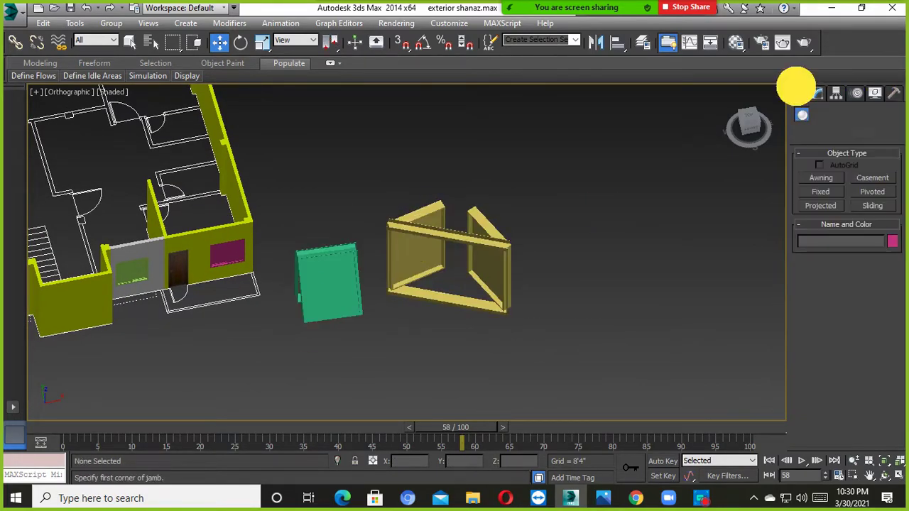
click(878, 207)
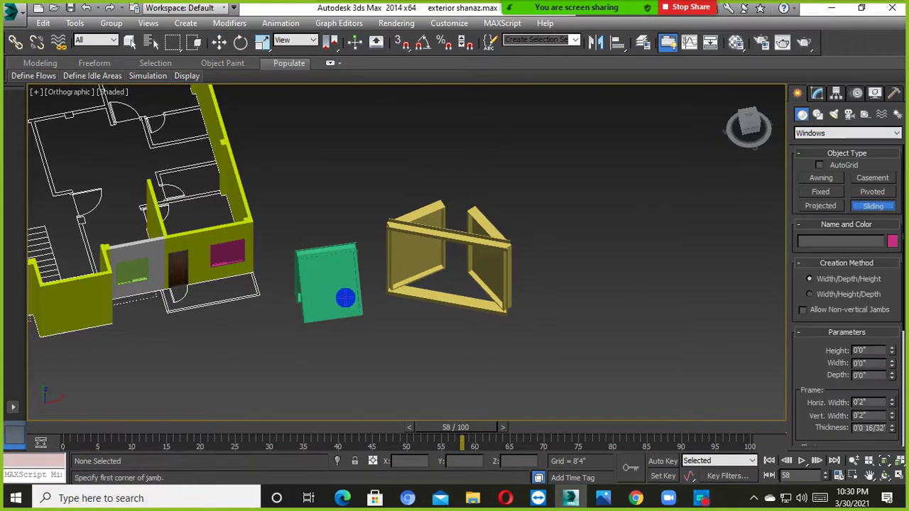
scroll(288, 303, up, 8)
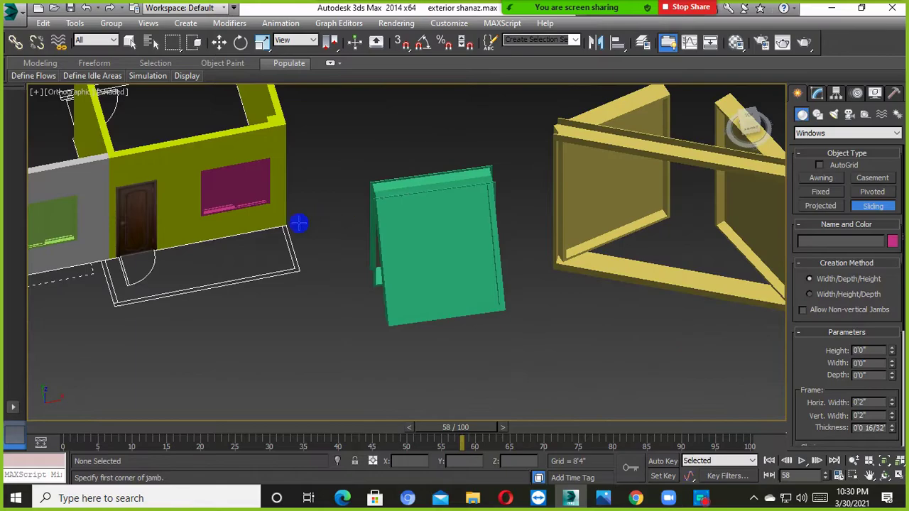
right_click(270, 213)
Step: Examine the sliding window beside the wooden door on the house's front facade from close up and from a distance
click(246, 201)
alt+middle_drag(249, 204, 323, 245)
click(419, 228)
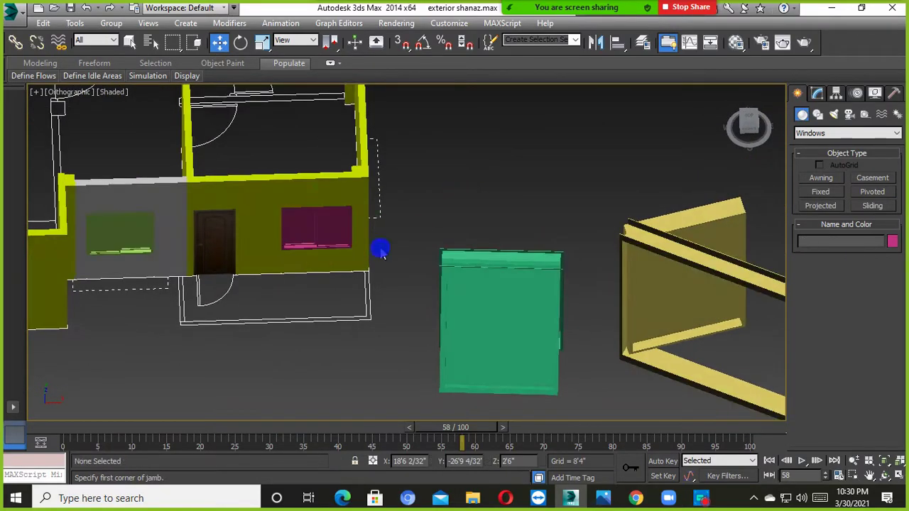
scroll(312, 222, up, 5)
click(315, 223)
scroll(526, 257, down, 8)
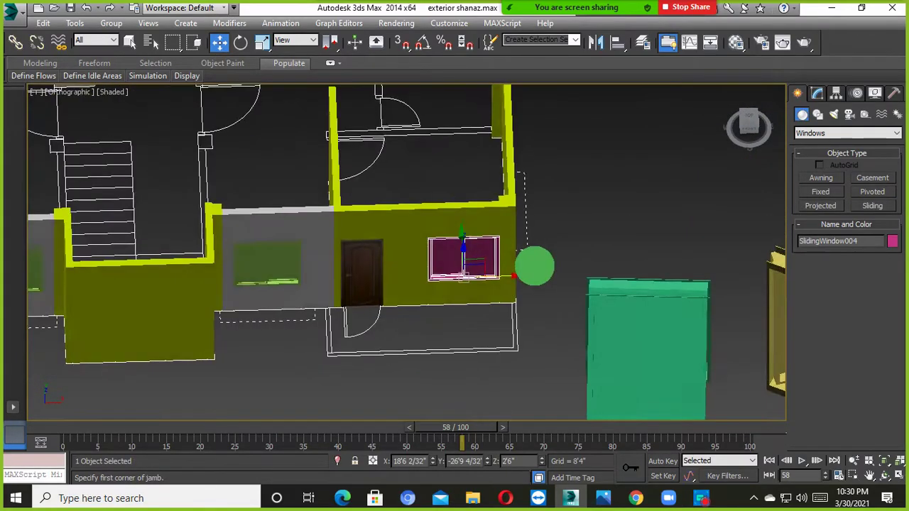
alt+middle_drag(534, 263, 583, 230)
scroll(476, 256, up, 8)
alt+middle_drag(474, 254, 526, 251)
scroll(509, 272, down, 3)
scroll(476, 253, up, 4)
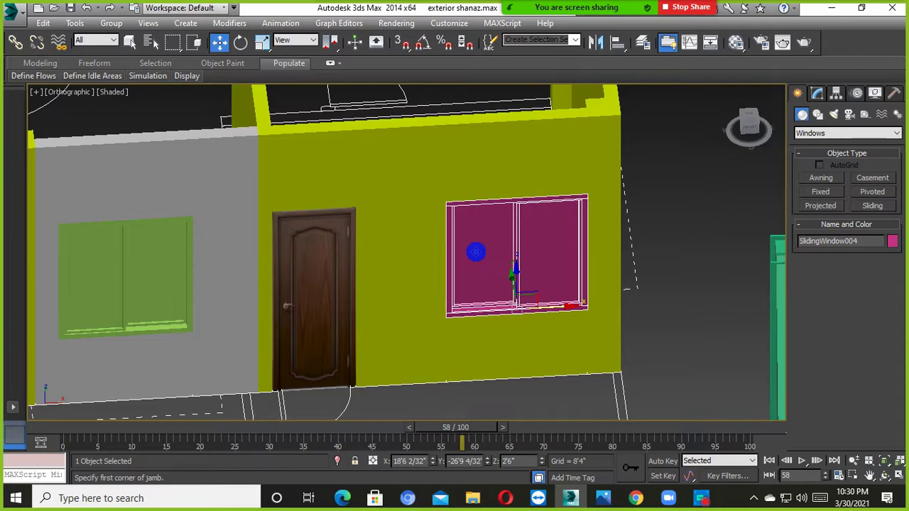
scroll(497, 248, down, 5)
Step: Delete the awning and casement sample windows standing on the ground beside the house
click(698, 193)
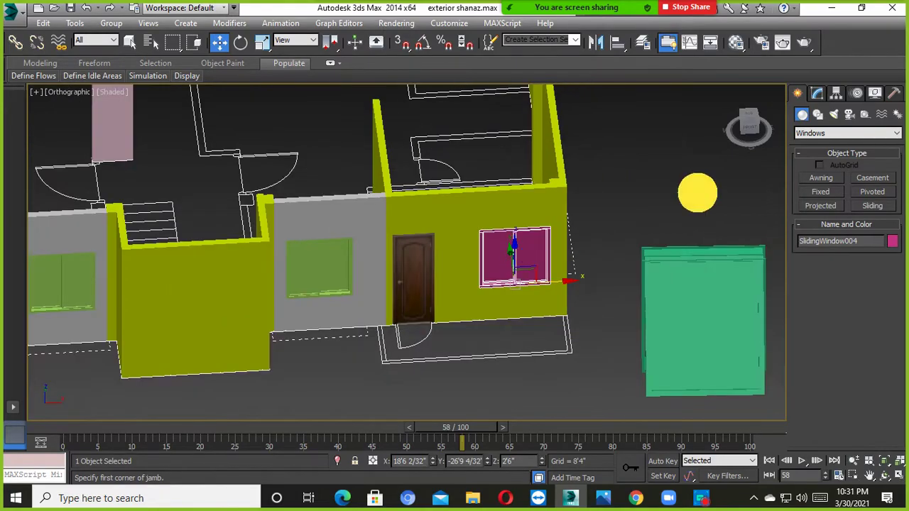
scroll(584, 277, down, 2)
scroll(575, 294, up, 2)
middle_drag(574, 294, 385, 244)
scroll(386, 243, down, 5)
drag(518, 197, 377, 277)
scroll(380, 273, up, 3)
key(Delete)
Step: Draw a pivot door on the empty ground beside the house, about 7'0" wide and 1'2" deep
click(839, 134)
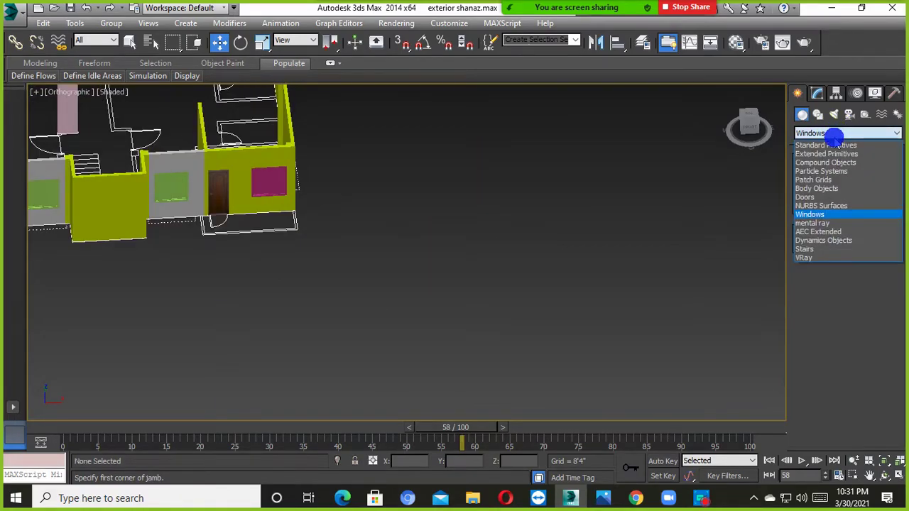
click(809, 197)
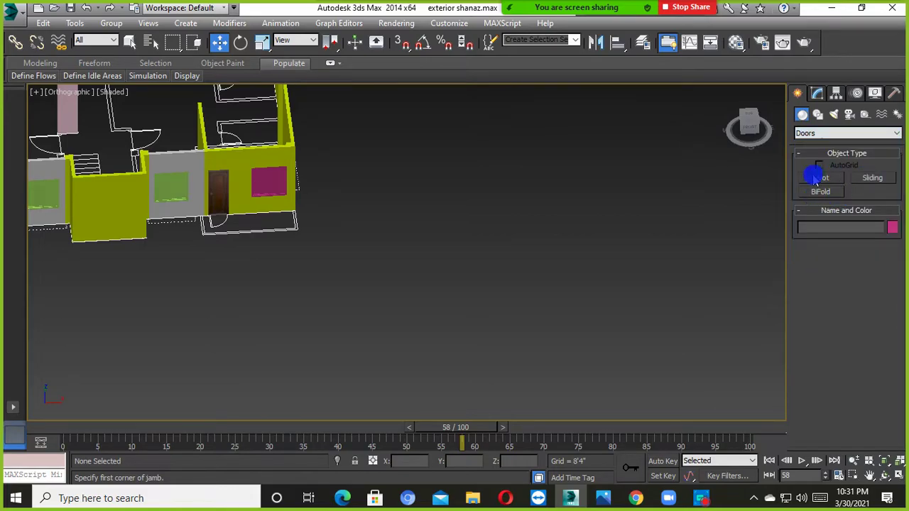
click(821, 178)
drag(479, 289, 540, 286)
click(558, 278)
click(547, 98)
alt+middle_drag(541, 217, 575, 196)
scroll(532, 225, up, 3)
alt+middle_drag(531, 226, 475, 295)
Step: Adjust the pivot door's height to about 25'1" and open it to 16.5 degrees
click(871, 350)
drag(892, 338, 887, 300)
click(850, 421)
drag(867, 421, 885, 388)
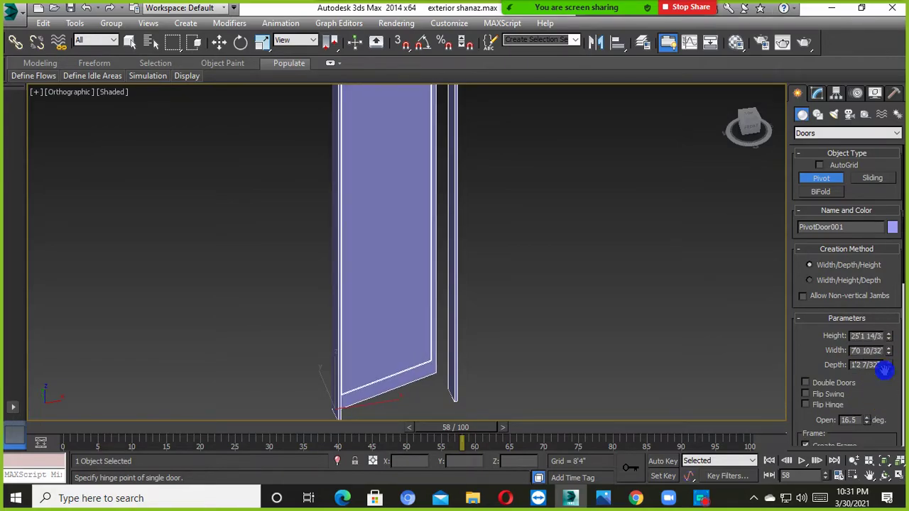
Step: Draw a closed sliding door beside the pivot door, about 14'10" wide, 0'11" deep and 20'0" high
click(869, 179)
drag(332, 347, 582, 337)
click(582, 327)
scroll(510, 290, down, 2)
middle_drag(510, 290, 523, 357)
click(559, 91)
alt+middle_drag(558, 92, 534, 329)
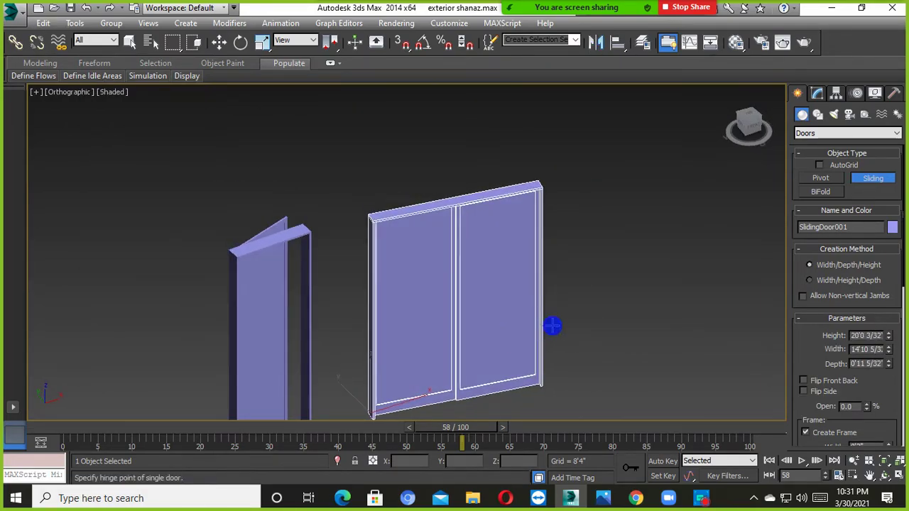
drag(870, 410, 850, 391)
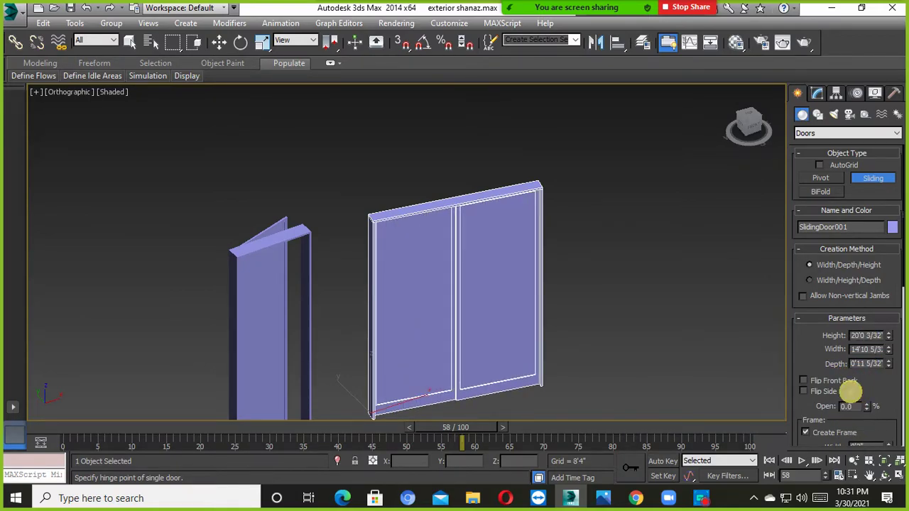
Step: Draw a bifold door beside the sliding door, about 13'1" wide, 3'1" deep and 16'2" high
click(821, 192)
middle_drag(598, 329, 286, 328)
drag(374, 307, 527, 306)
click(527, 287)
scroll(527, 187, down, 2)
middle_drag(528, 187, 529, 274)
click(519, 156)
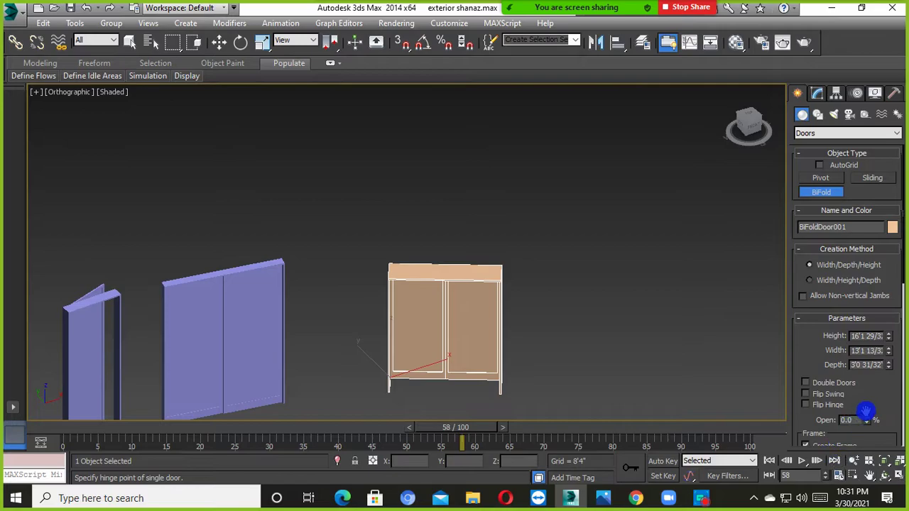
Step: Open the bifold door to 78 percent and set its leaf thickness to 0'2 23/32" and stiles/top rail to 0'6 6/32"
drag(868, 416, 873, 362)
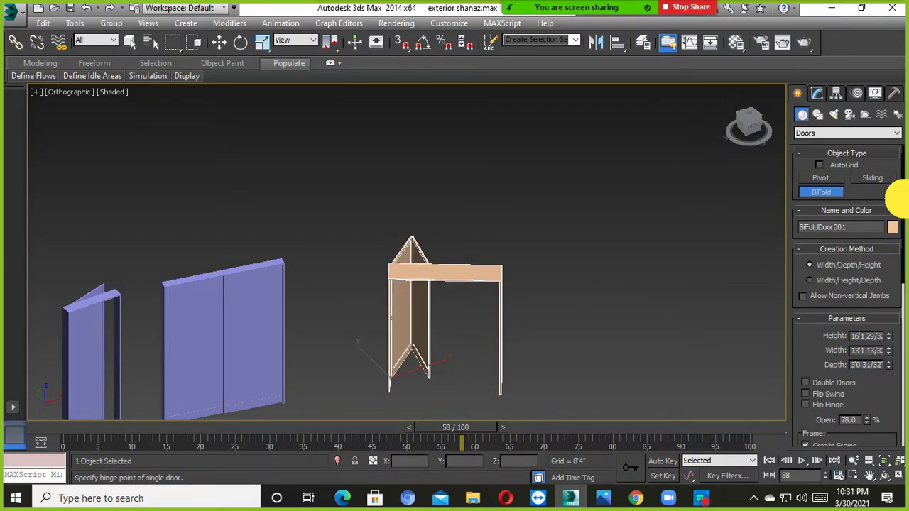
drag(904, 199, 895, 353)
click(854, 265)
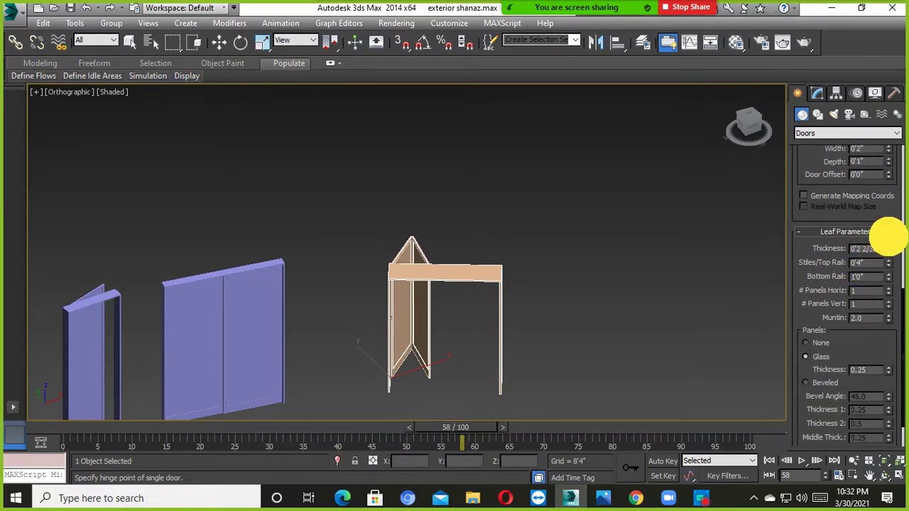
drag(889, 247, 887, 290)
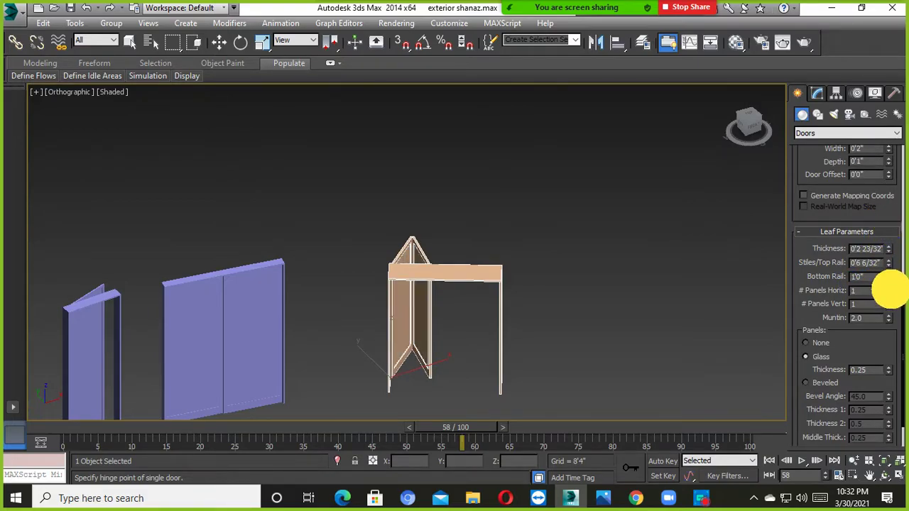
scroll(278, 295, up, 4)
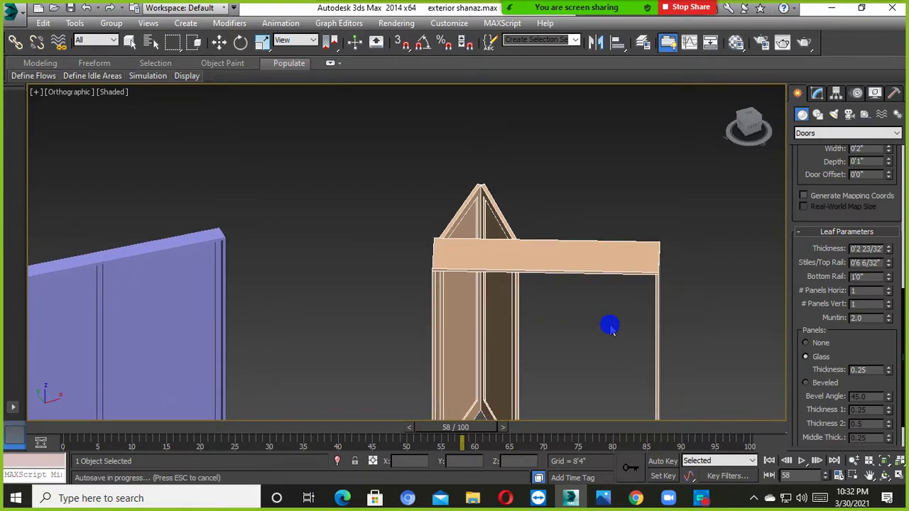
scroll(609, 325, down, 2)
Step: Delete the pivot, sliding and bifold sample doors beside the house
click(218, 42)
drag(678, 205, 327, 344)
scroll(397, 307, down, 7)
middle_drag(397, 307, 450, 291)
key(Delete)
drag(495, 276, 336, 389)
key(Delete)
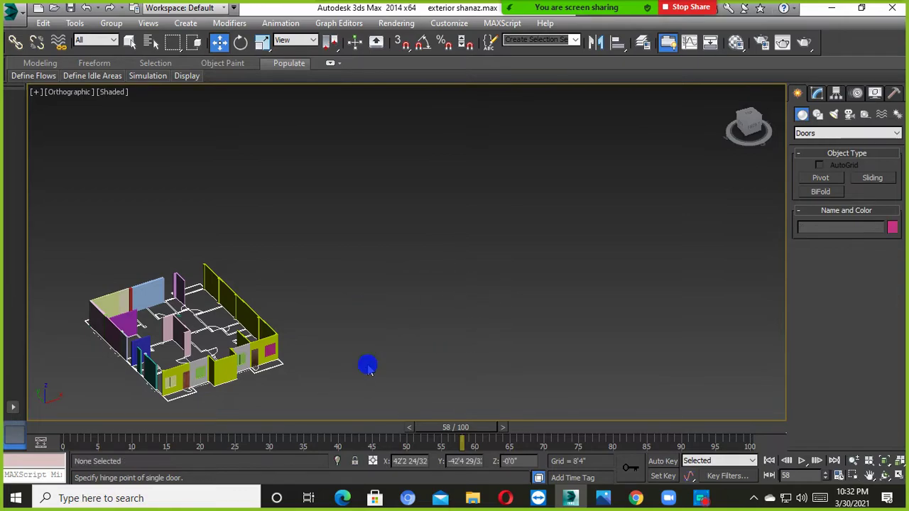
Step: Switch the geometry category for new objects to Stairs
click(868, 133)
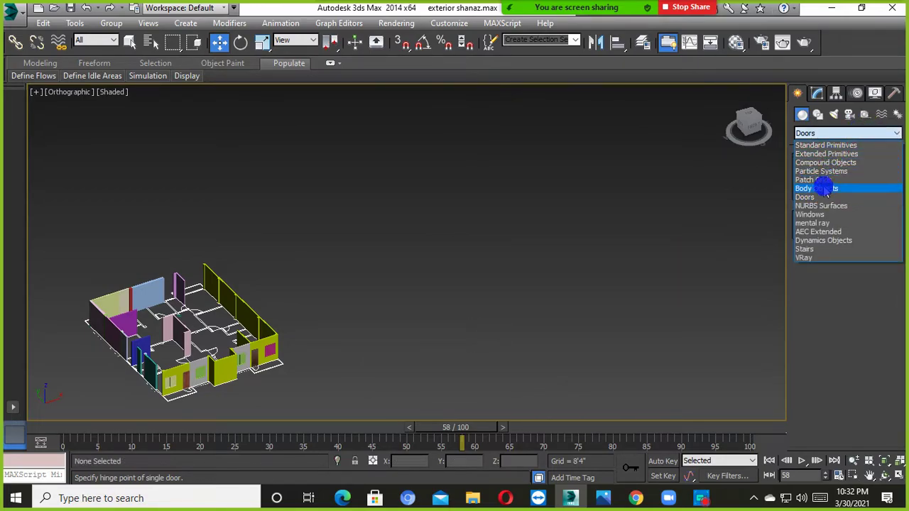
click(812, 249)
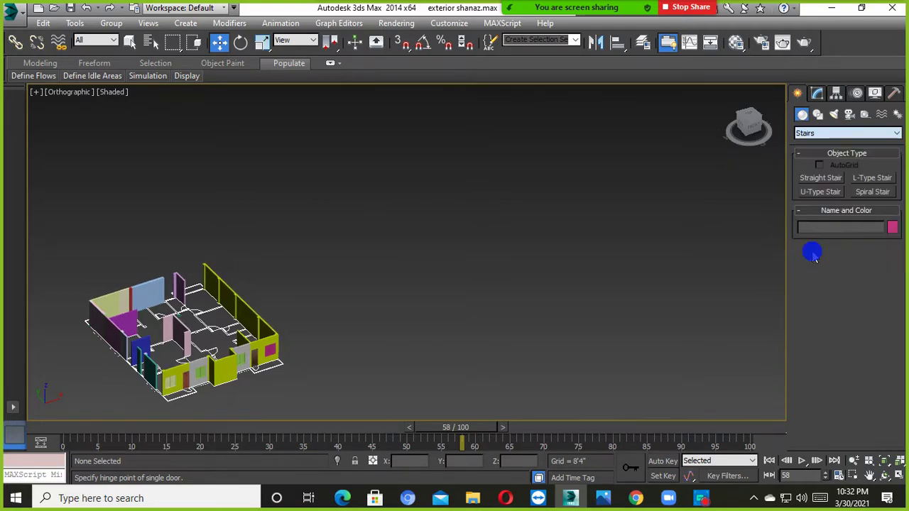
alt+middle_drag(331, 272, 419, 299)
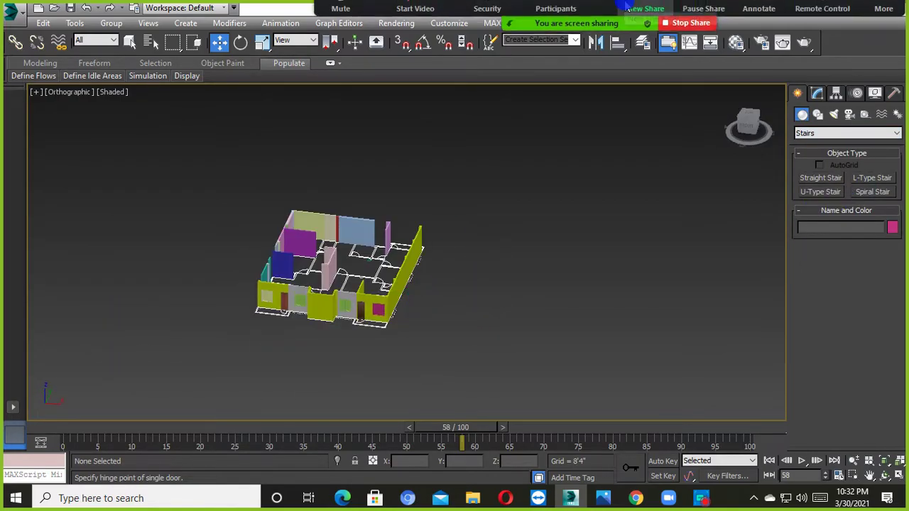
Step: Start a new Zoom share of the whole screen
click(629, 9)
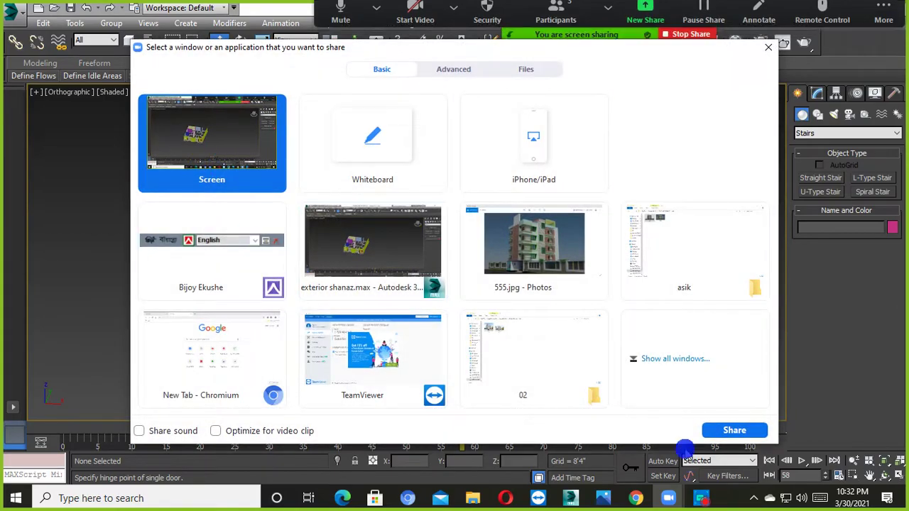
click(731, 430)
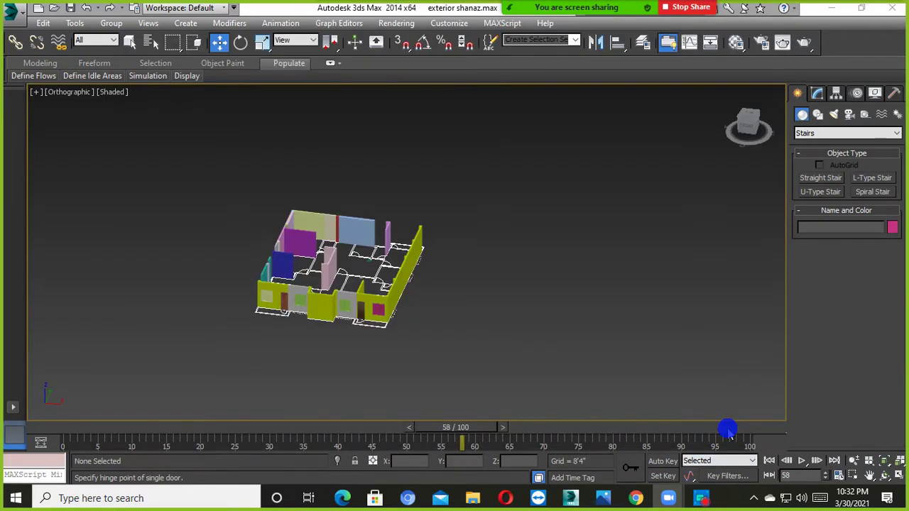
alt+middle_drag(465, 319, 485, 303)
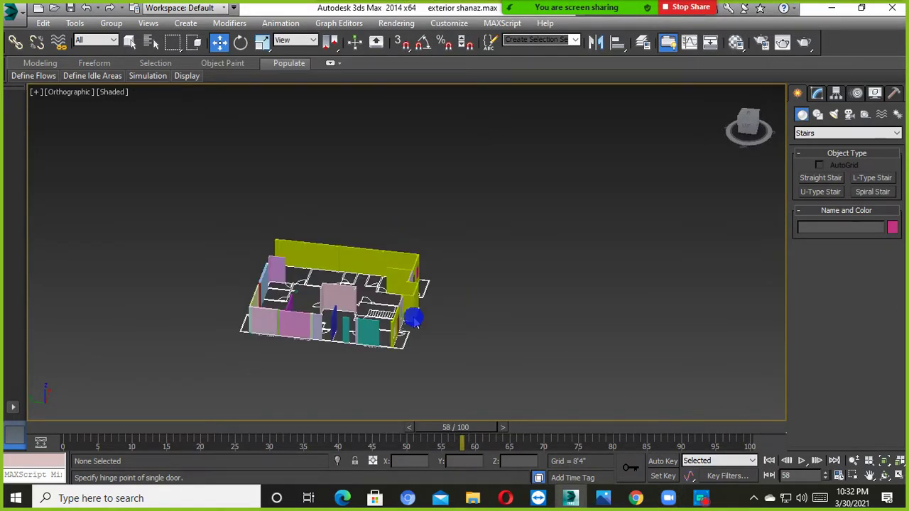
alt+middle_drag(317, 304, 565, 313)
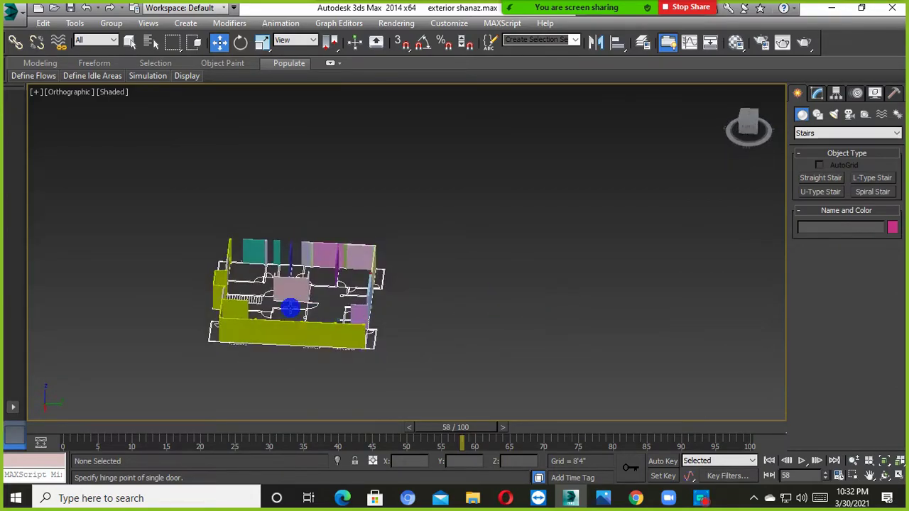
middle_drag(290, 308, 382, 304)
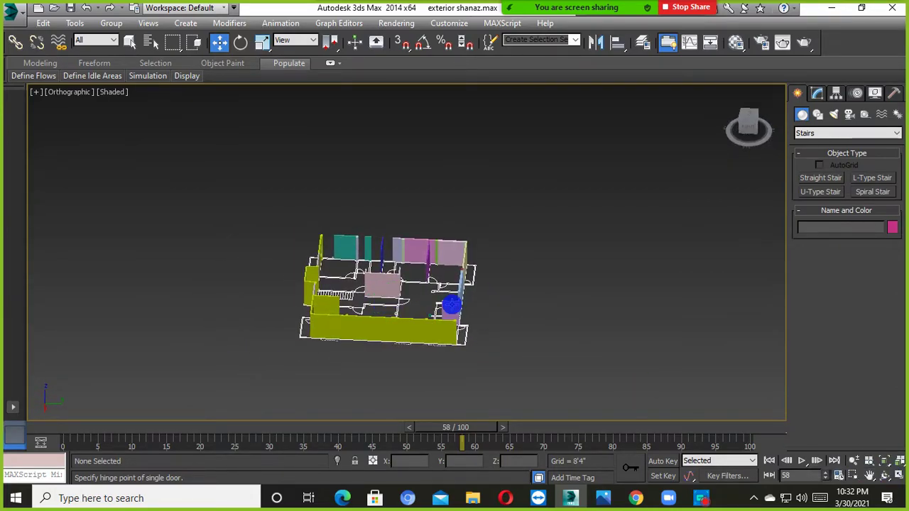
alt+middle_drag(526, 316, 545, 317)
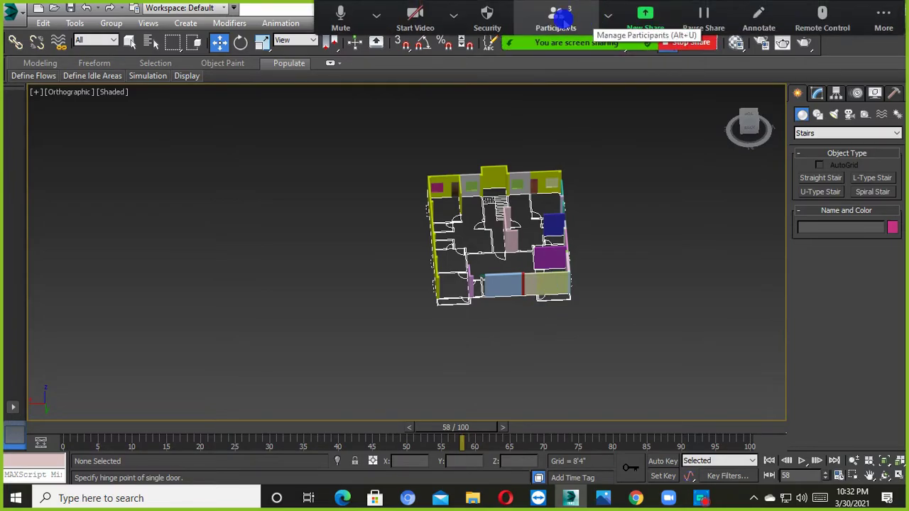
Step: Share only the 3ds Max window with exterior shanaz.max in the Zoom meeting
click(645, 16)
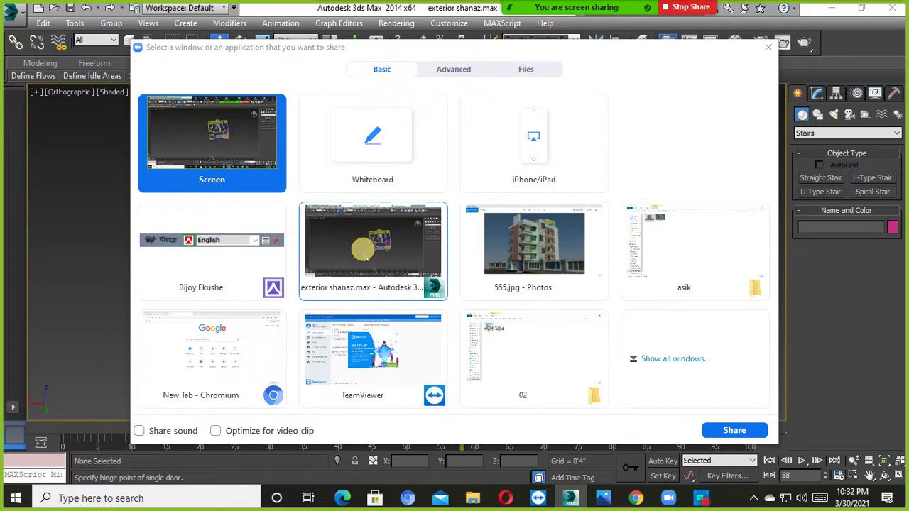
click(366, 245)
click(739, 430)
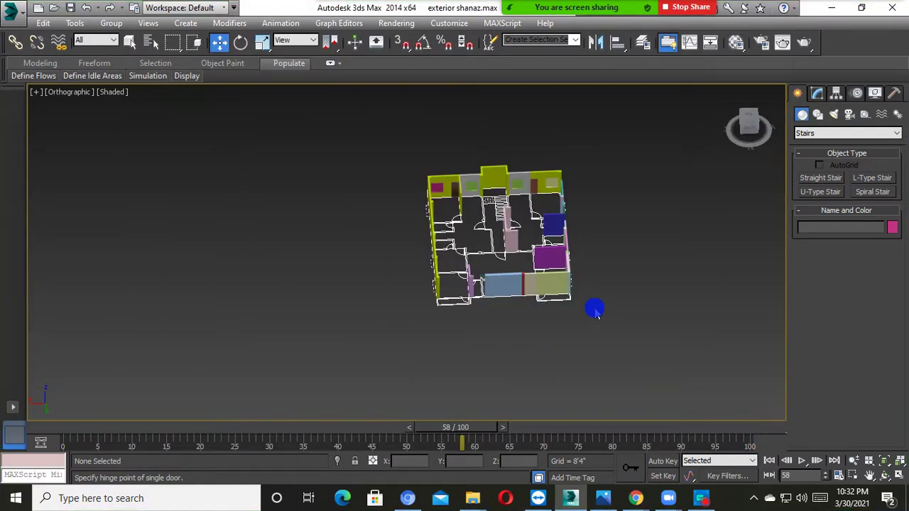
Step: Dismiss the Zoom meeting's time-limit notice covering the viewport
click(831, 134)
click(831, 134)
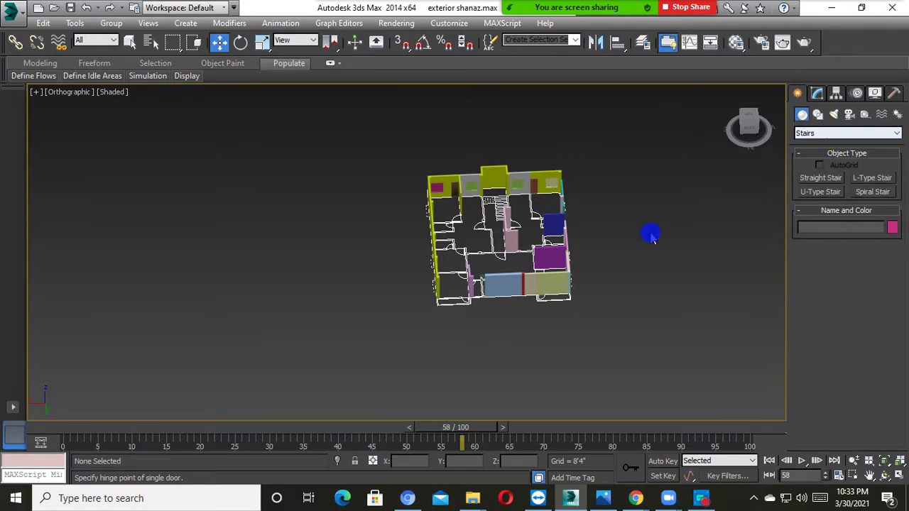
alt+middle_drag(584, 260, 518, 357)
click(527, 267)
alt+middle_drag(527, 266, 535, 336)
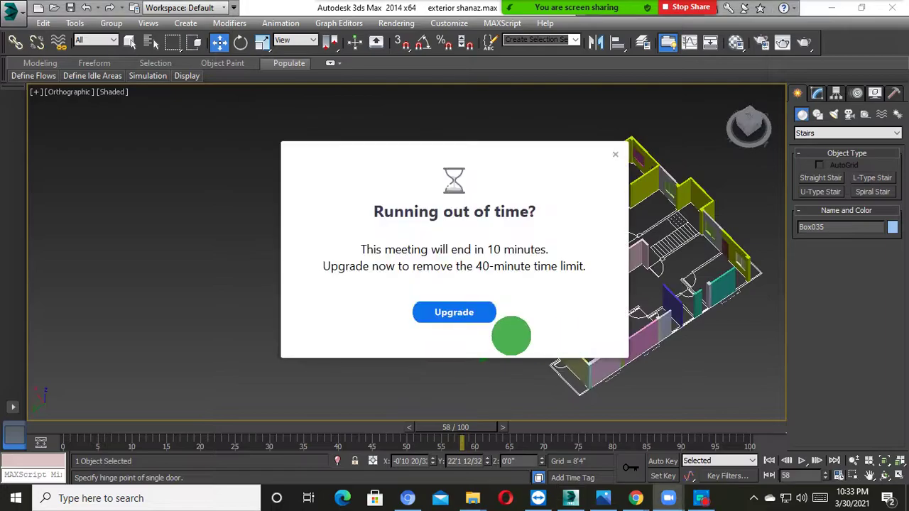
click(615, 155)
alt+middle_drag(611, 153, 616, 288)
middle_drag(512, 276, 407, 290)
Step: With the Stairs category, draw a straight stair beside the house, about 20'5" long and 5'2" wide
click(828, 135)
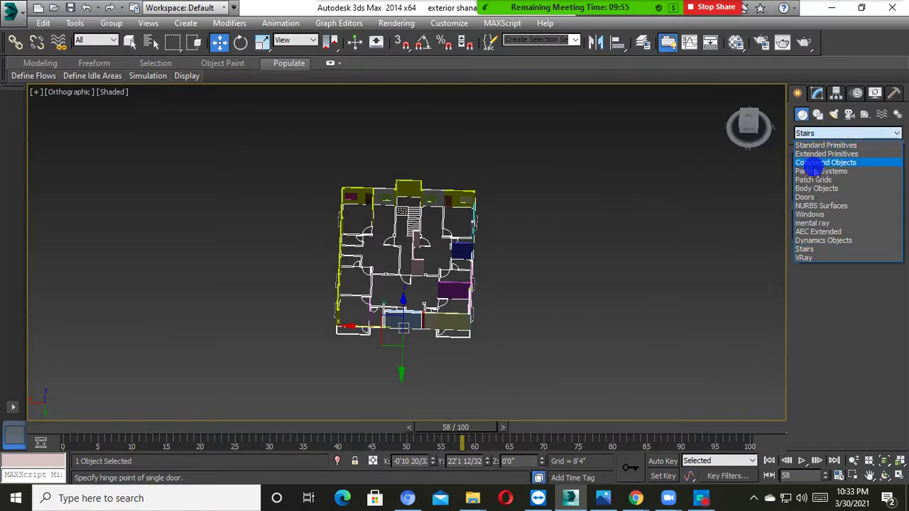
click(806, 249)
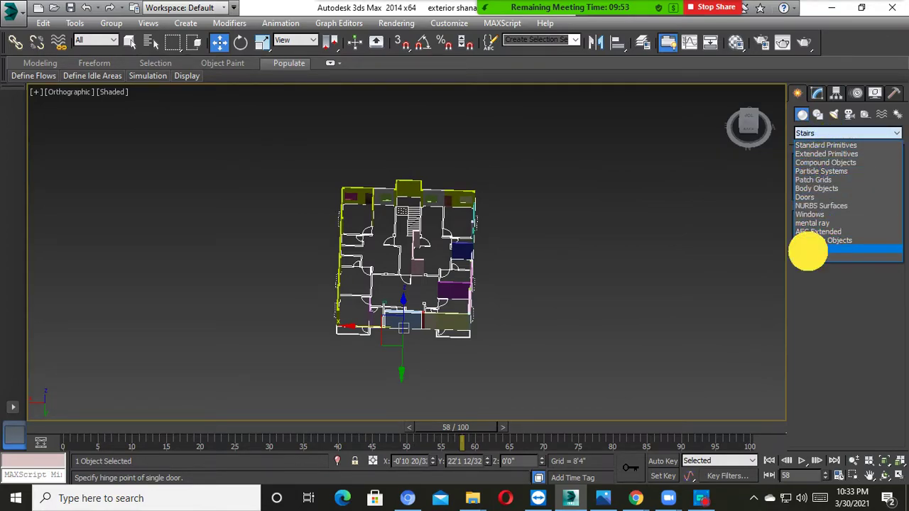
middle_drag(444, 321, 339, 311)
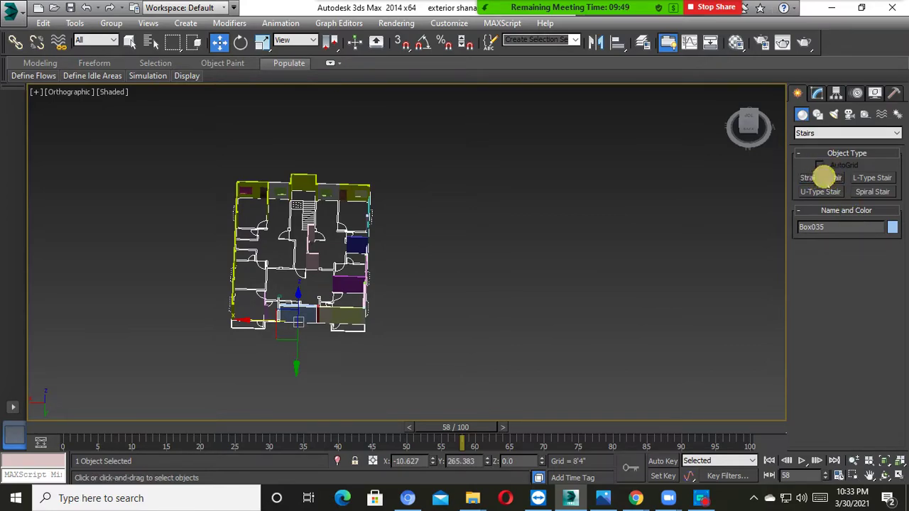
click(822, 173)
middle_drag(396, 367, 471, 329)
drag(392, 311, 388, 249)
click(396, 240)
alt+middle_drag(417, 234, 445, 356)
click(415, 73)
scroll(462, 192, up, 3)
scroll(409, 315, up, 5)
alt+middle_drag(409, 315, 506, 291)
scroll(499, 229, up, 3)
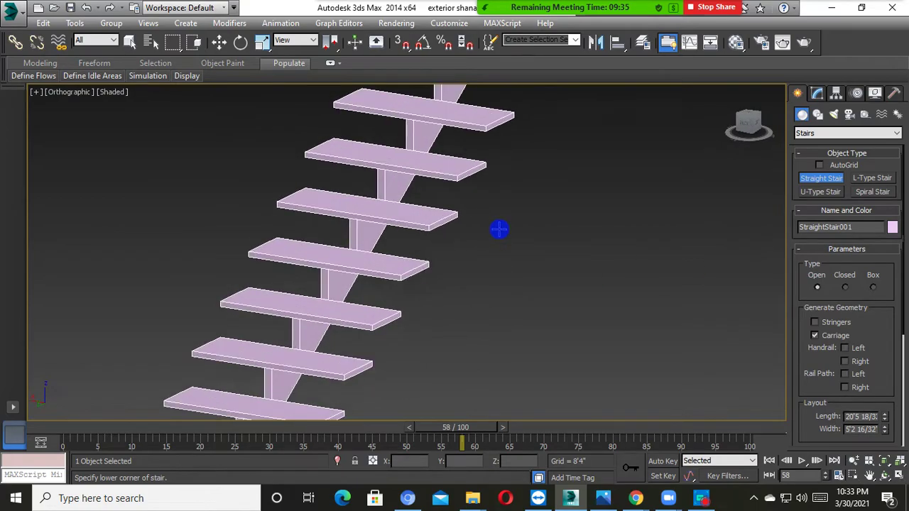
Step: Switch the straight stair to the Closed type and back to Open, viewing it from the side
middle_drag(500, 228, 522, 363)
click(847, 289)
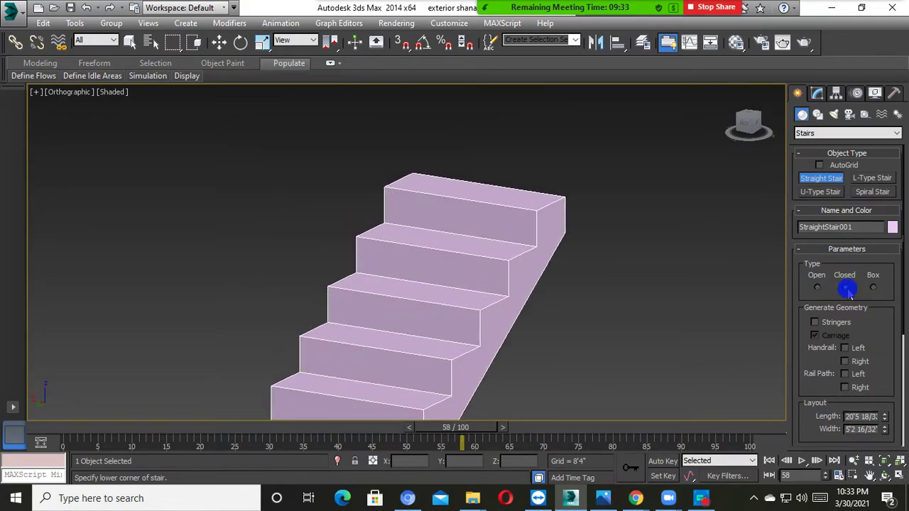
alt+middle_drag(564, 283, 427, 309)
click(816, 288)
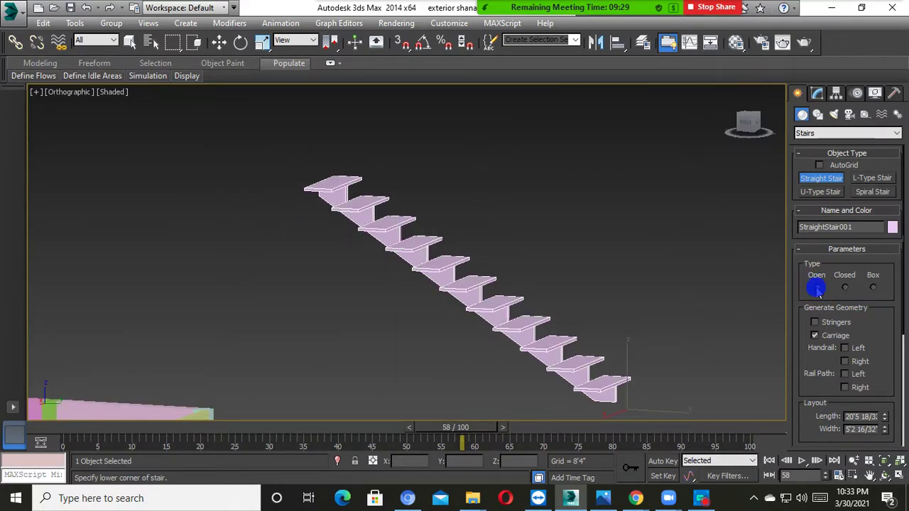
scroll(407, 237, up, 3)
middle_drag(411, 242, 398, 276)
scroll(416, 268, down, 3)
scroll(434, 282, up, 2)
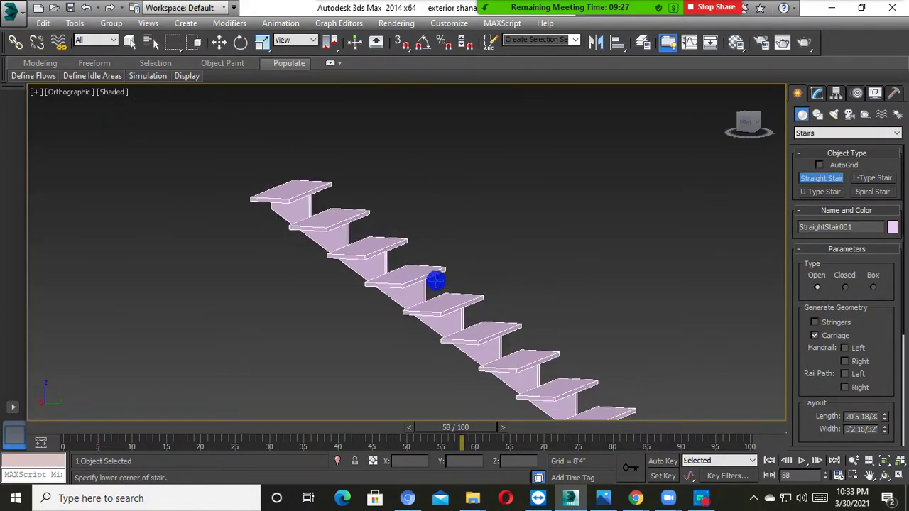
Step: Cycle the straight stair through the Closed and Box types twice, ending on Open
click(845, 288)
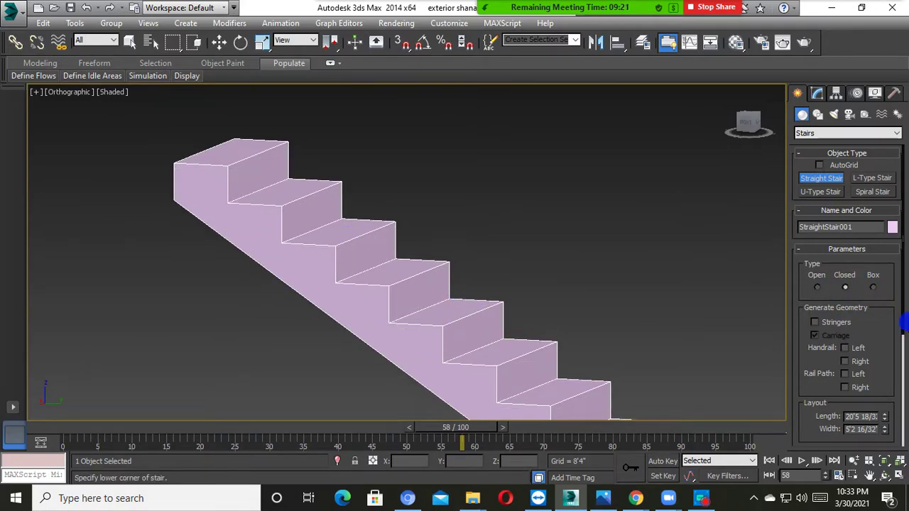
click(874, 288)
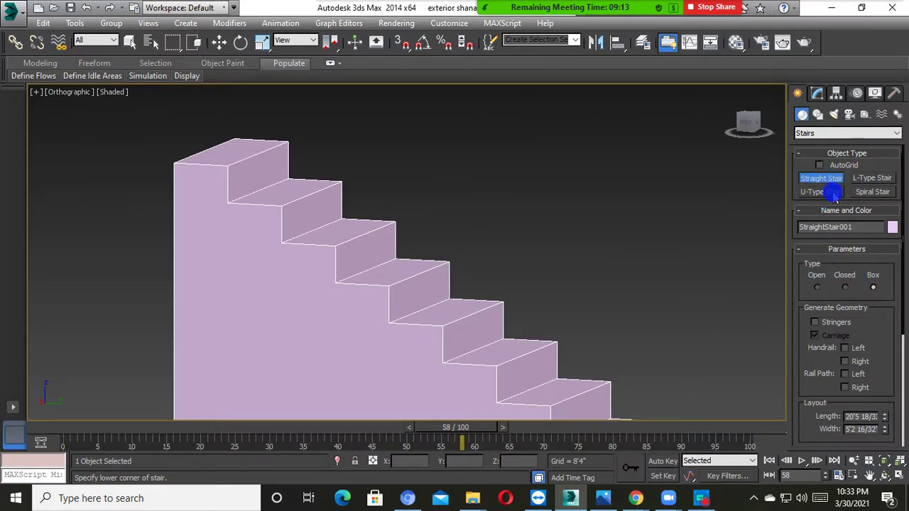
click(818, 287)
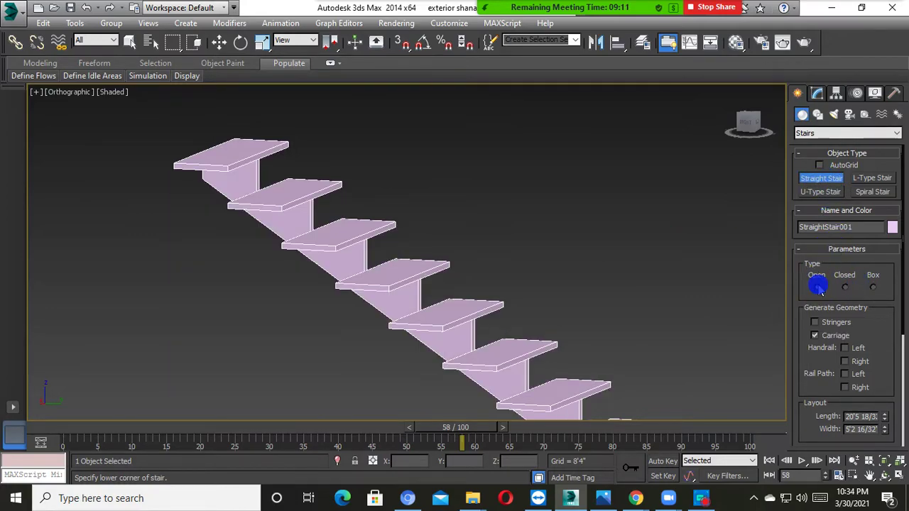
click(845, 287)
click(872, 287)
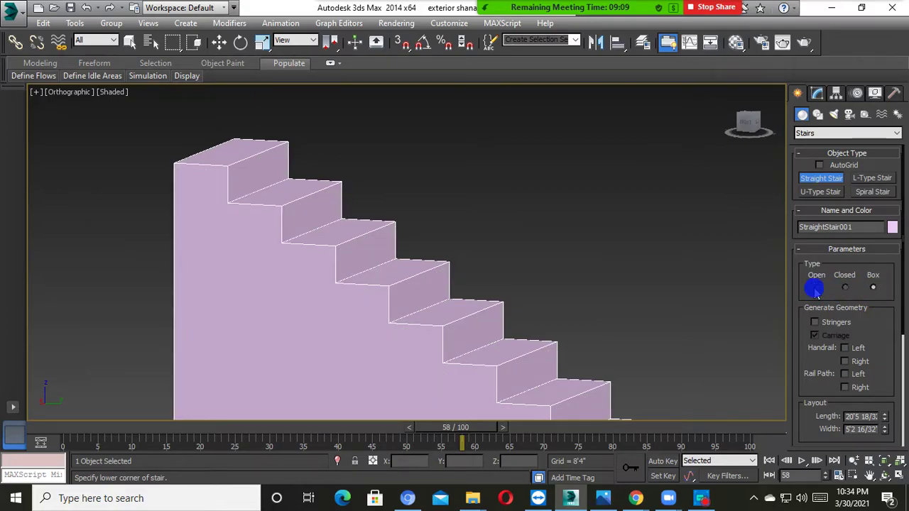
click(815, 287)
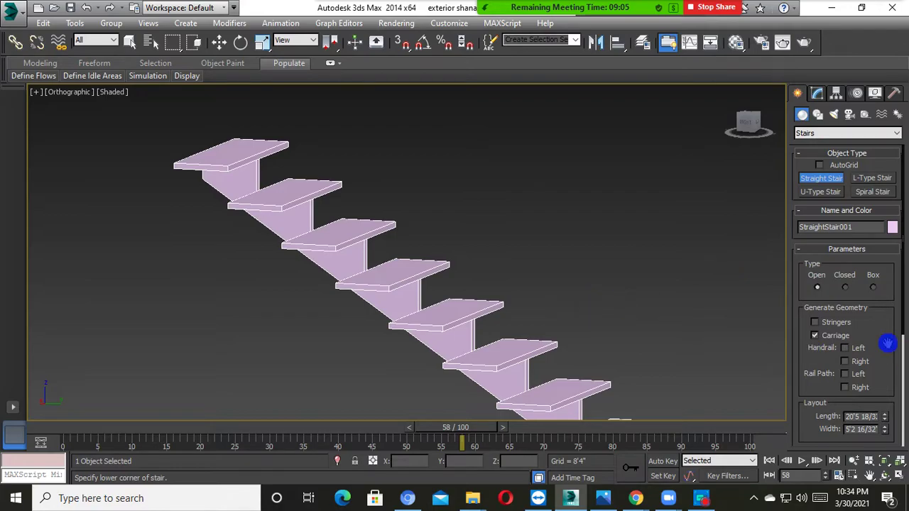
Step: Add left and right handrails, a left rail path and stringers to the straight stair
click(845, 348)
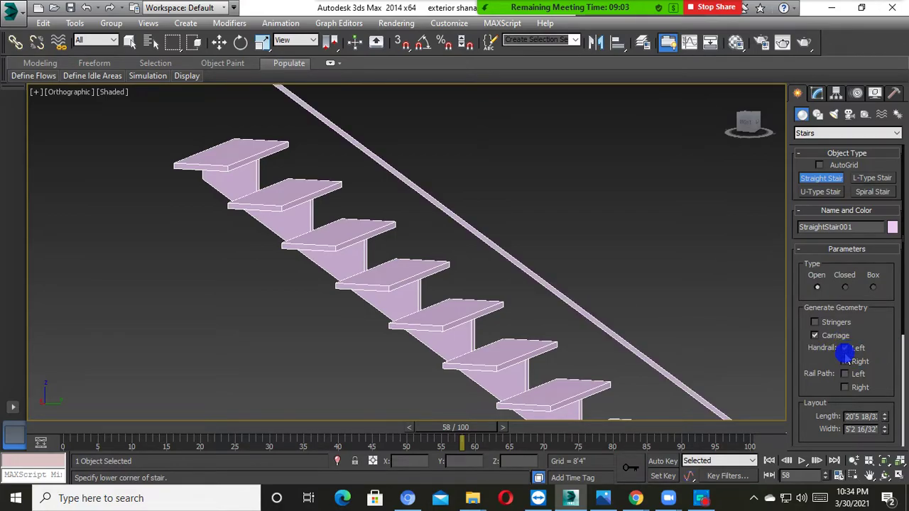
click(845, 361)
scroll(461, 305, down, 3)
alt+middle_drag(461, 304, 568, 334)
click(840, 372)
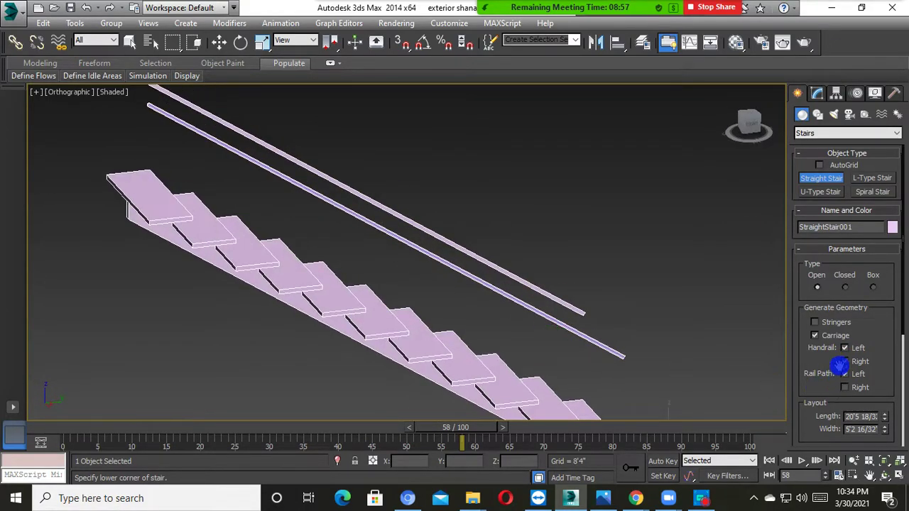
click(815, 323)
alt+middle_drag(377, 313, 675, 352)
drag(902, 320, 883, 412)
click(885, 352)
drag(902, 371, 902, 307)
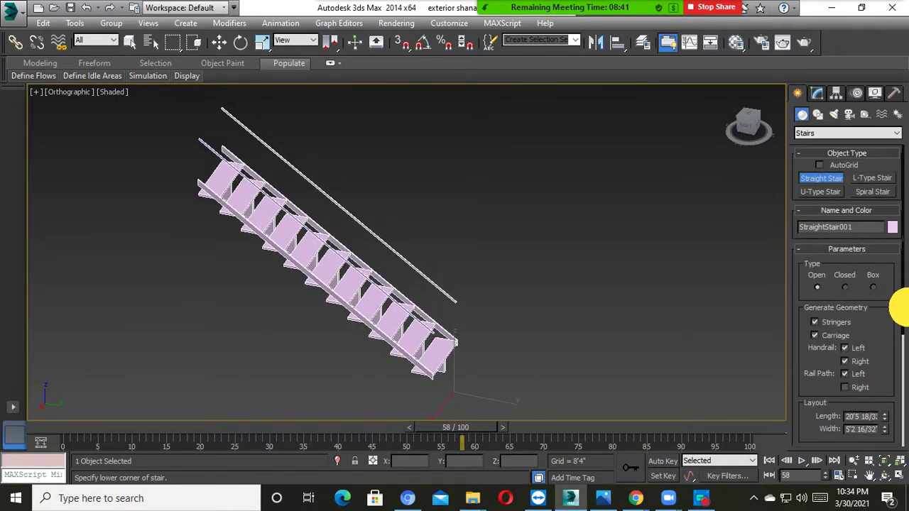
Step: Draw an L-type stair next to the straight stair, with flights about 6'10" and 8'2" long
click(872, 179)
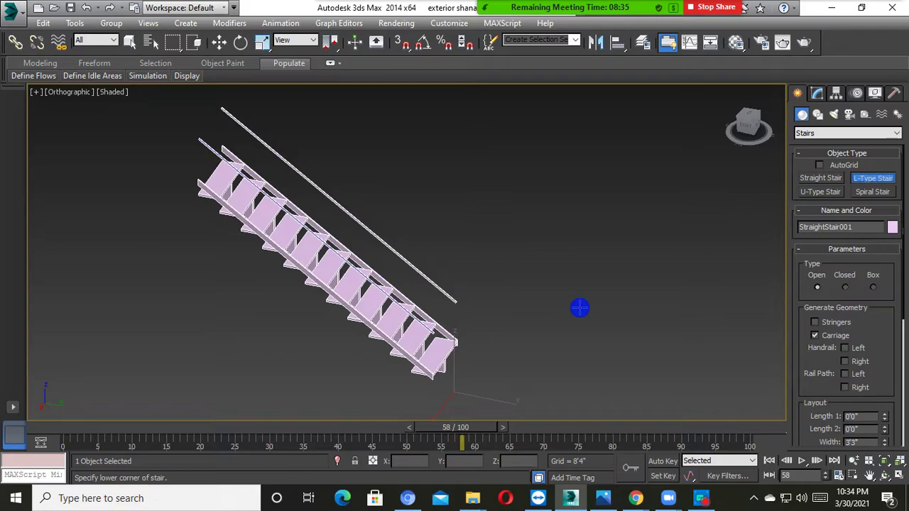
middle_drag(772, 393, 519, 359)
drag(429, 308, 544, 319)
click(533, 176)
click(534, 174)
alt+middle_drag(528, 339, 906, 362)
scroll(617, 311, up, 5)
Step: Change the L-type stair to Closed and finally to the Box type
click(846, 287)
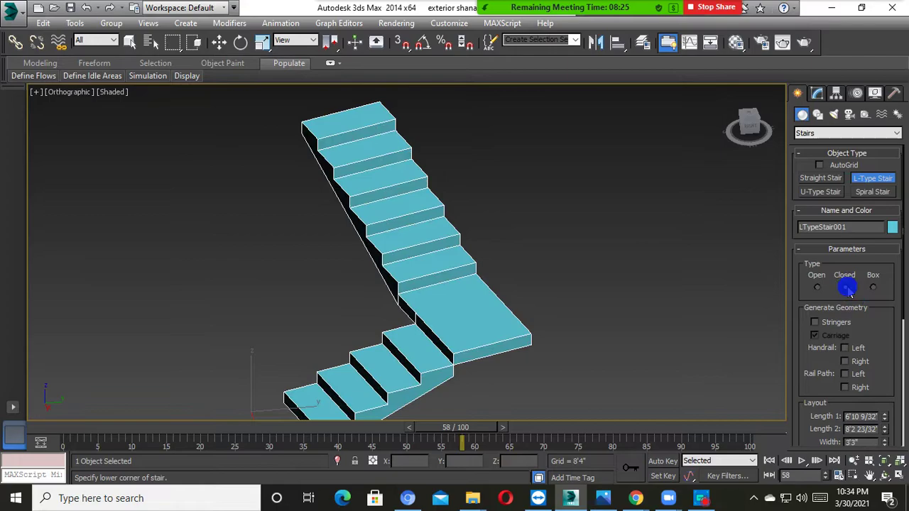
click(873, 289)
alt+middle_drag(573, 317, 642, 292)
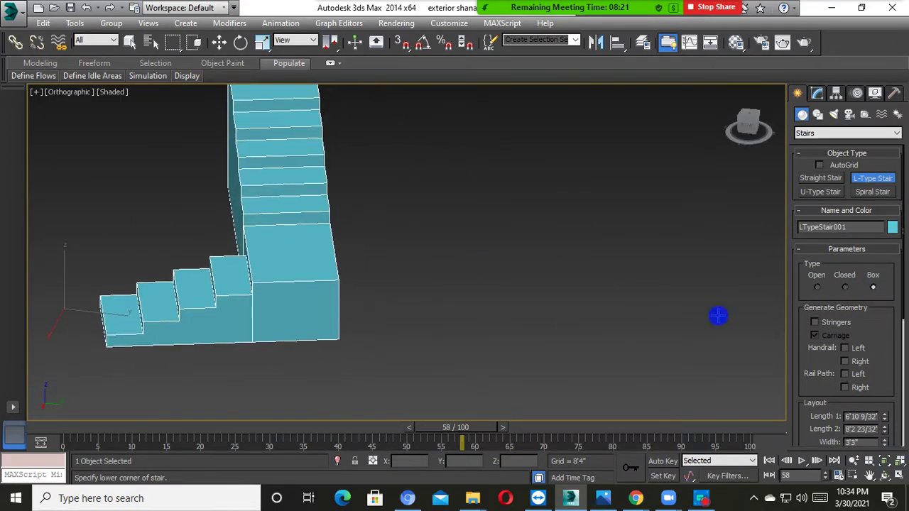
Step: Draw a U-type stair beside the L-type stair, with both flights about 5'8" long
click(820, 192)
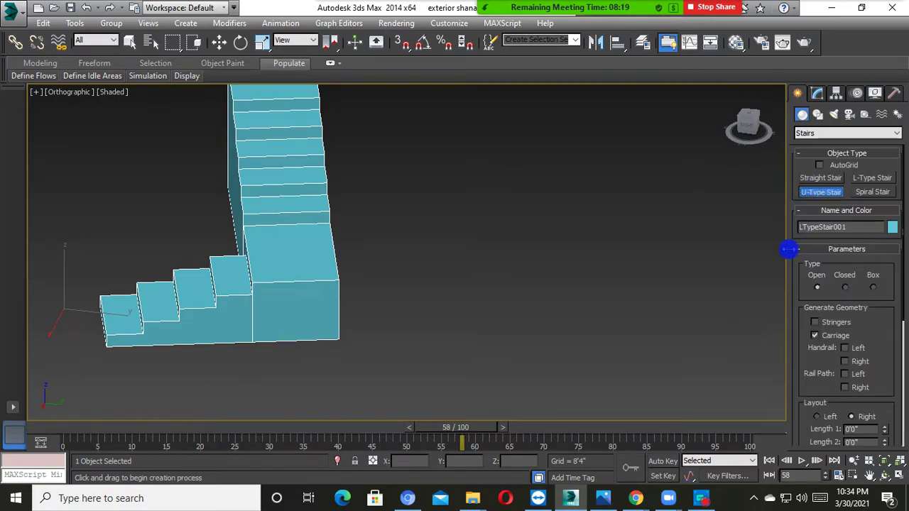
drag(326, 284, 475, 277)
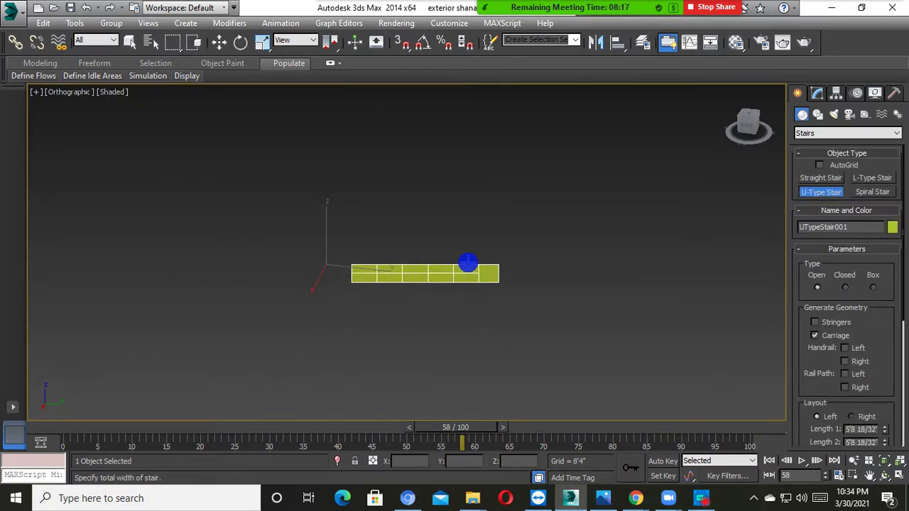
alt+middle_drag(493, 114, 611, 194)
click(552, 225)
click(556, 95)
scroll(542, 304, down, 3)
alt+middle_drag(542, 304, 511, 301)
scroll(493, 291, up, 4)
Step: Change the U-type stair to Closed and finally to the Box type
click(845, 287)
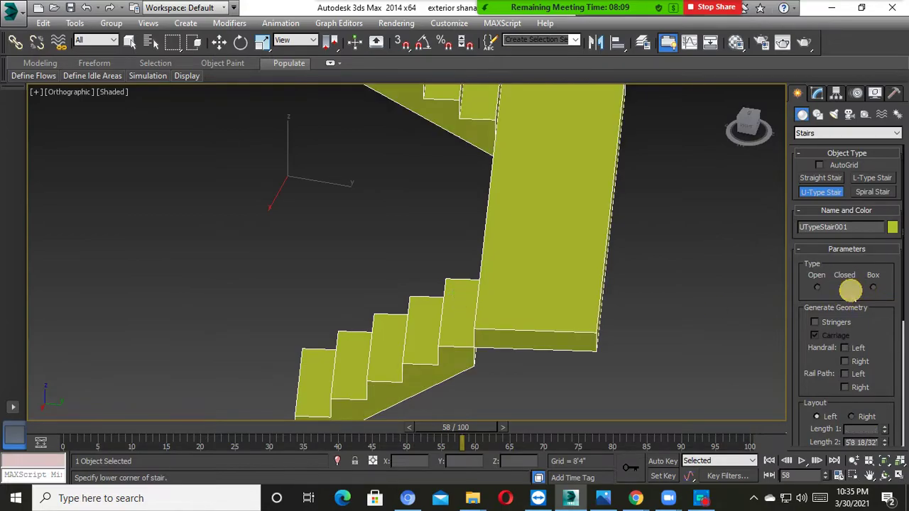
click(873, 289)
alt+middle_drag(280, 279, 652, 339)
scroll(652, 339, down, 4)
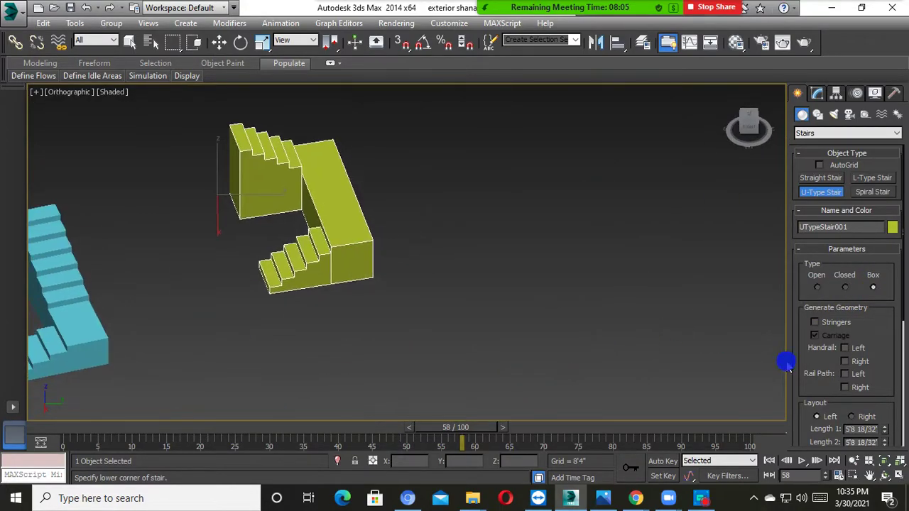
Step: Draw an open spiral stair beyond the U-type stair, with a radius of about 8'11"
alt+middle_drag(472, 306, 331, 314)
click(873, 192)
drag(329, 326, 447, 339)
alt+middle_drag(447, 339, 577, 216)
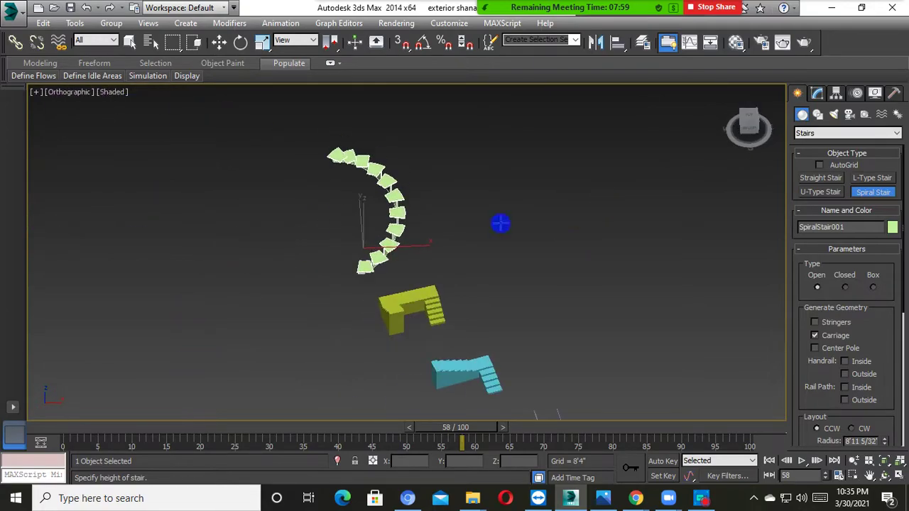
click(375, 142)
alt+middle_drag(375, 142, 475, 289)
scroll(449, 358, up, 5)
alt+middle_drag(449, 357, 501, 354)
Step: Add stringers and inside and outside handrails to the spiral stair
click(816, 322)
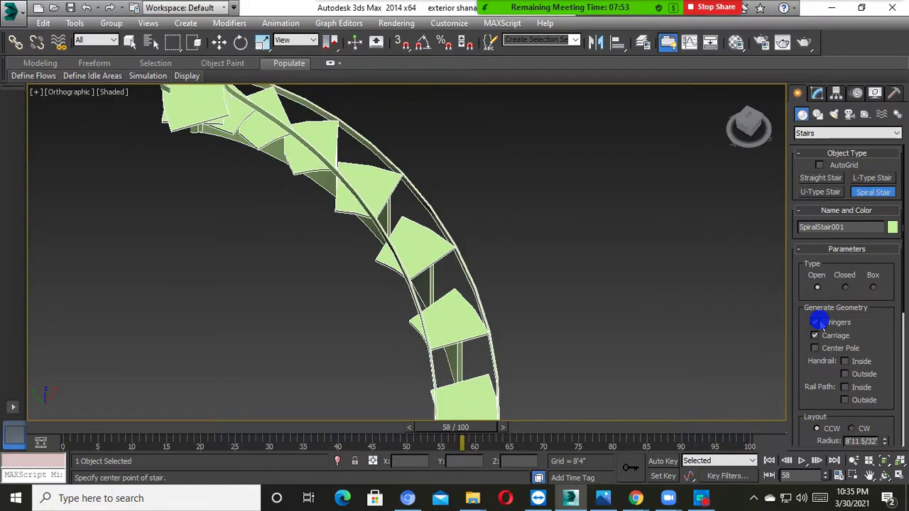
alt+middle_drag(507, 278, 477, 213)
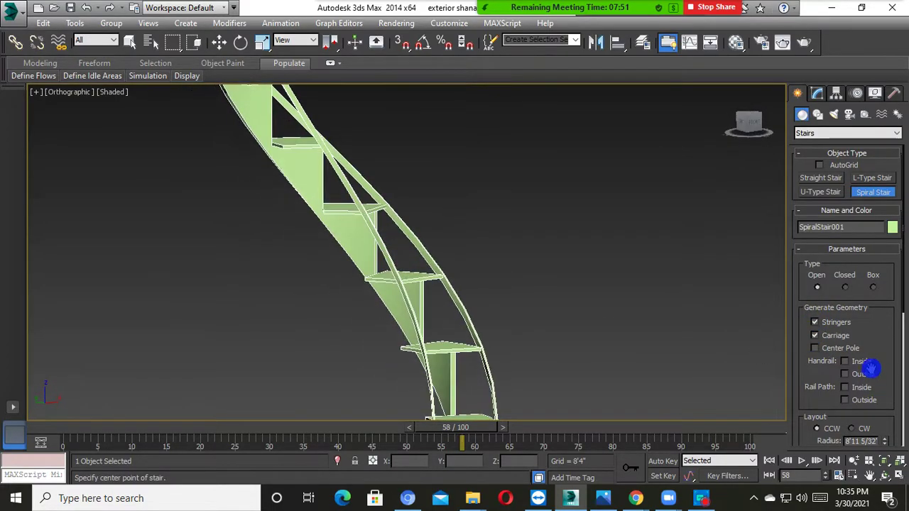
click(844, 361)
alt+middle_drag(633, 362, 600, 356)
click(845, 372)
alt+middle_drag(636, 331, 404, 292)
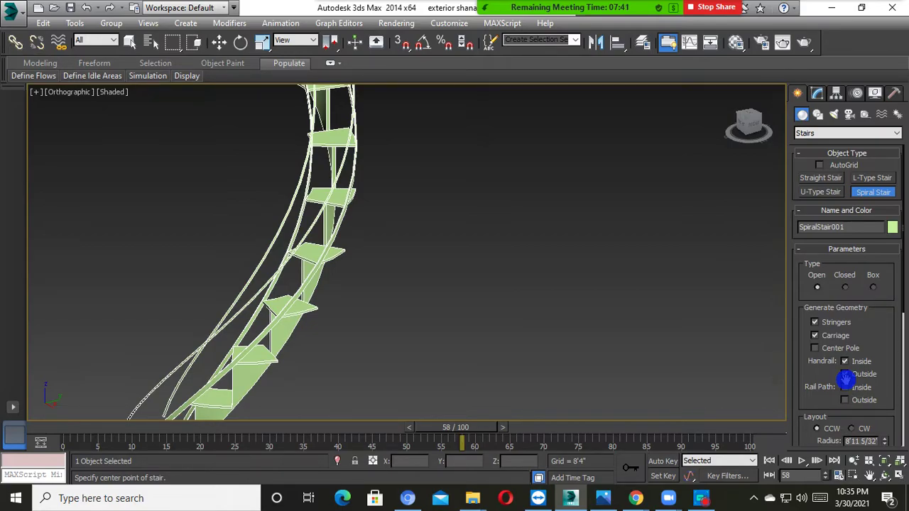
Step: Switch the spiral stair to the Closed type
click(845, 287)
alt+middle_drag(424, 235, 325, 223)
scroll(342, 188, up, 3)
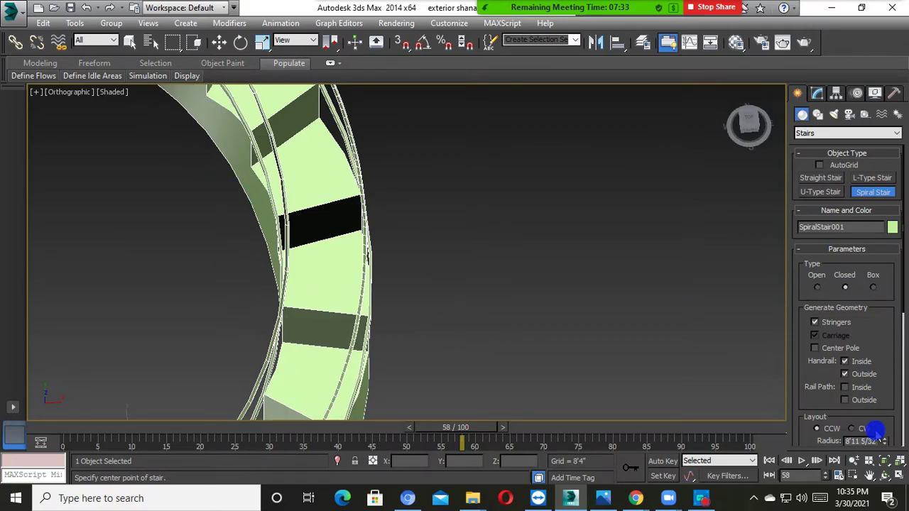
Step: Reduce the spiral stair's radius and increase its revolutions to 1.63
scroll(894, 312, down, 3)
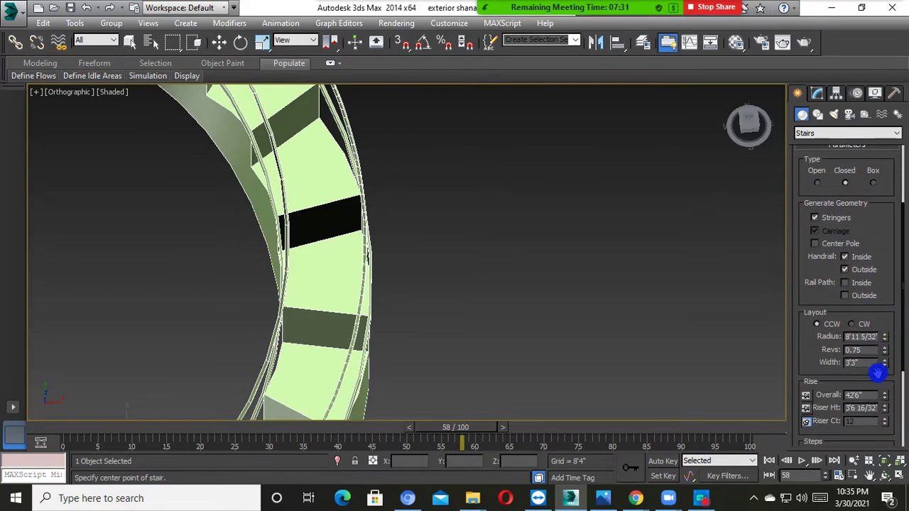
drag(886, 339, 901, 299)
scroll(393, 247, down, 3)
alt+middle_drag(393, 246, 809, 325)
scroll(464, 246, down, 4)
scroll(464, 246, up, 4)
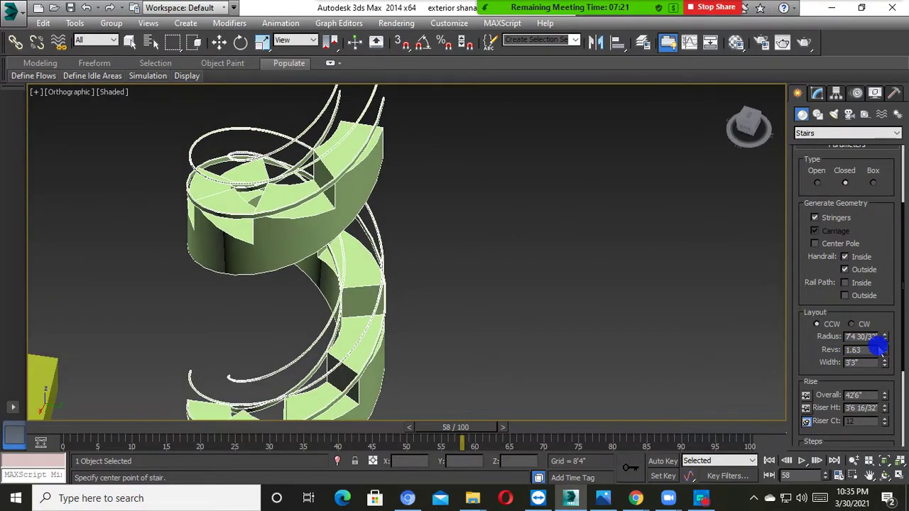
drag(886, 337, 862, 418)
Step: Select the straight, L-type, U-type and spiral sample stairs together and delete them
scroll(376, 294, down, 8)
key(w)
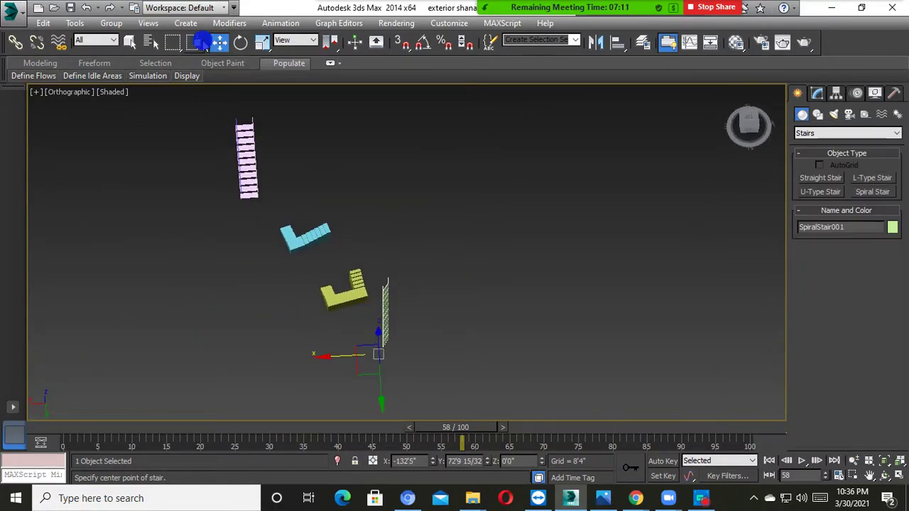
drag(611, 154, 256, 393)
middle_drag(335, 315, 424, 433)
key(Delete)
Step: Examine the house model's walls and its front facade with the doors and windows from several angles
drag(474, 237, 370, 326)
alt+middle_drag(370, 326, 458, 317)
scroll(426, 323, up, 5)
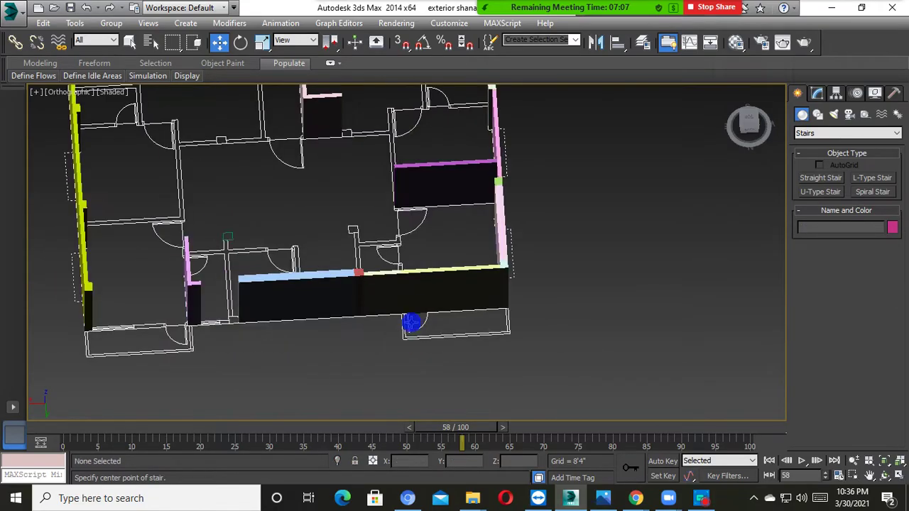
click(426, 289)
alt+middle_drag(427, 289, 345, 287)
middle_drag(590, 418, 349, 242)
scroll(433, 235, down, 5)
scroll(389, 283, up, 5)
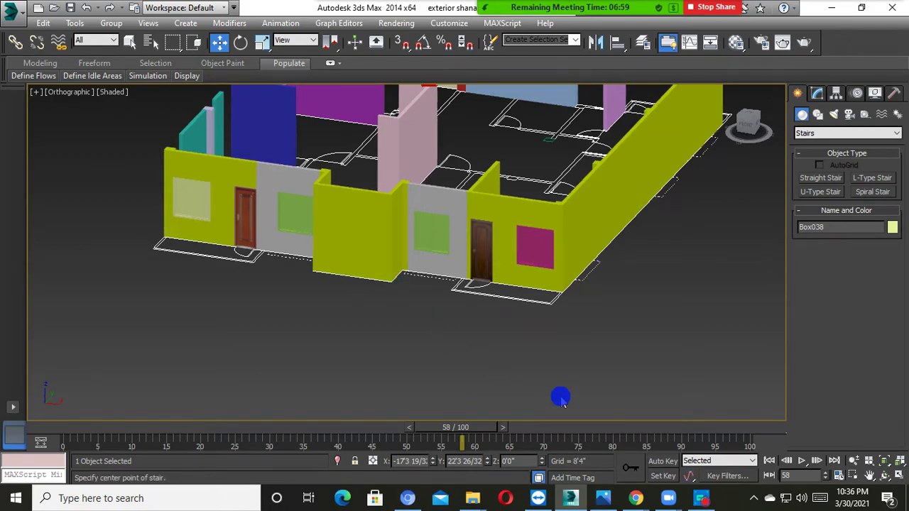
scroll(507, 277, down, 3)
scroll(638, 297, down, 4)
drag(700, 183, 320, 396)
drag(447, 326, 451, 293)
click(677, 158)
drag(682, 152, 248, 402)
mouse_move(245, 142)
mouse_down()
mouse_move(625, 376)
mouse_move(631, 396)
mouse_up()
scroll(480, 384, up, 5)
click(547, 353)
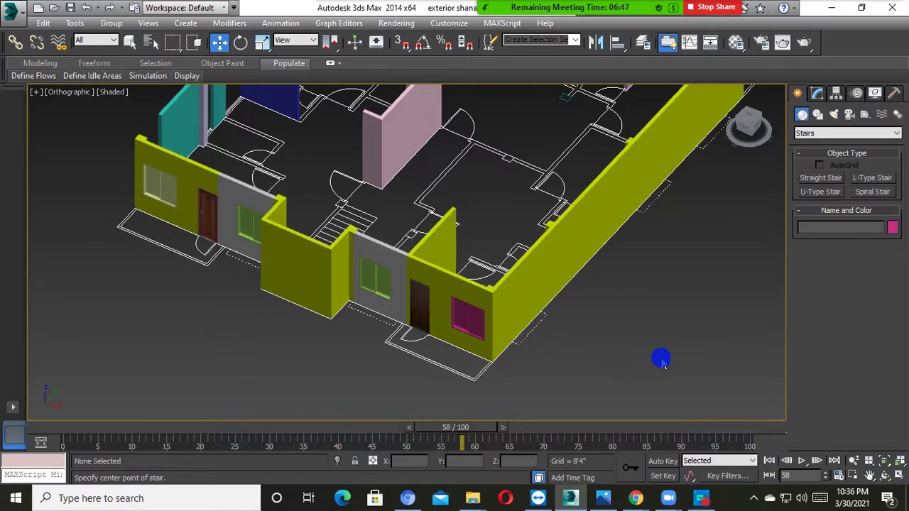
Step: Inspect the whole house and front facade, selecting the magenta sliding window and the projecting wall before clearing the selection
scroll(558, 267, down, 8)
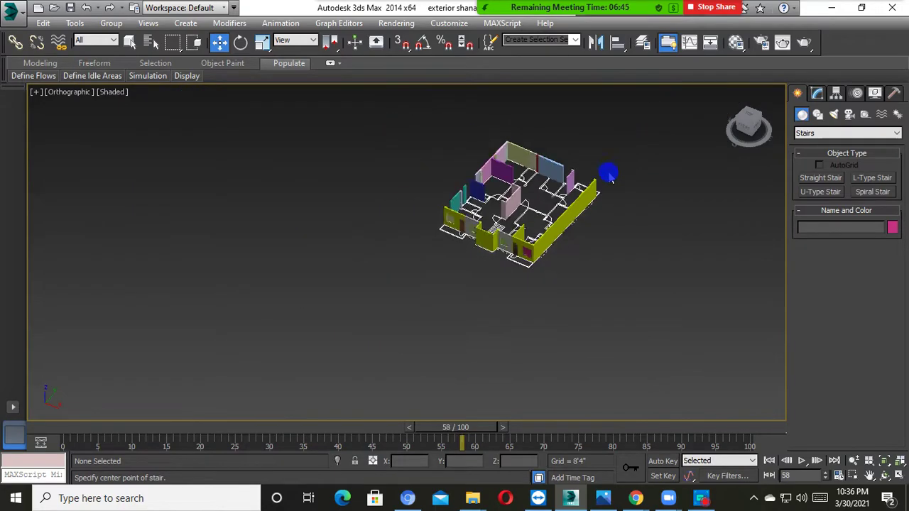
scroll(558, 267, up, 3)
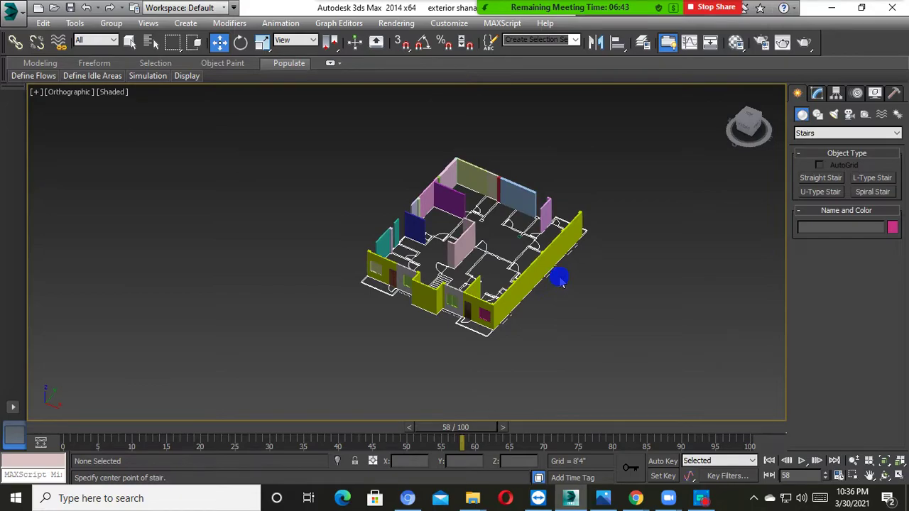
scroll(566, 268, up, 6)
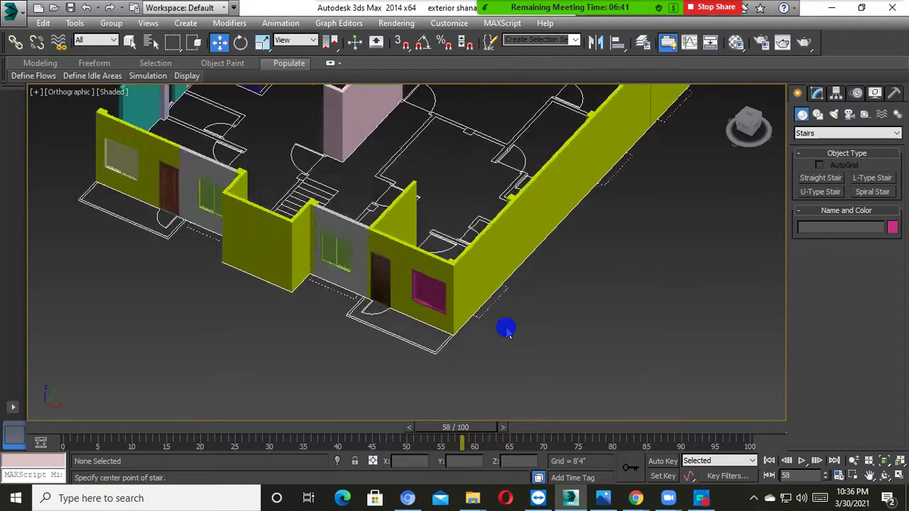
scroll(407, 294, down, 3)
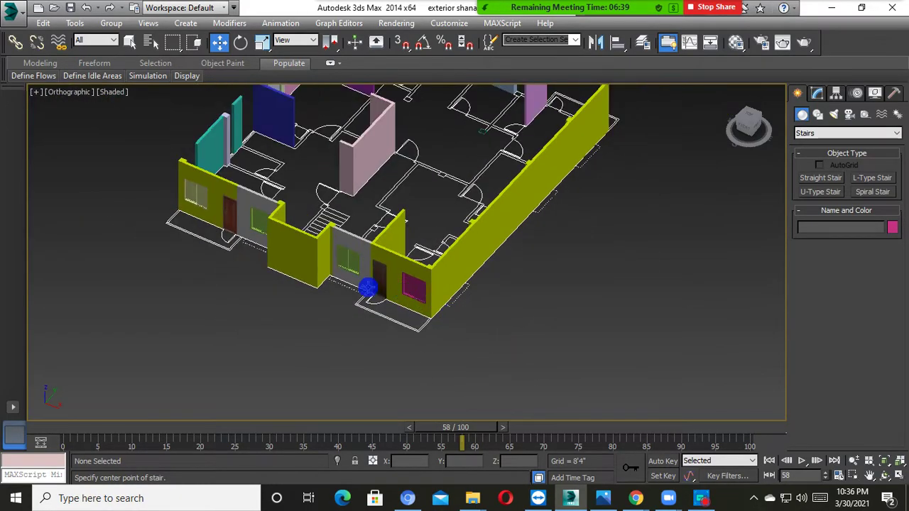
scroll(387, 266, up, 5)
click(507, 288)
scroll(355, 308, down, 2)
scroll(359, 312, down, 3)
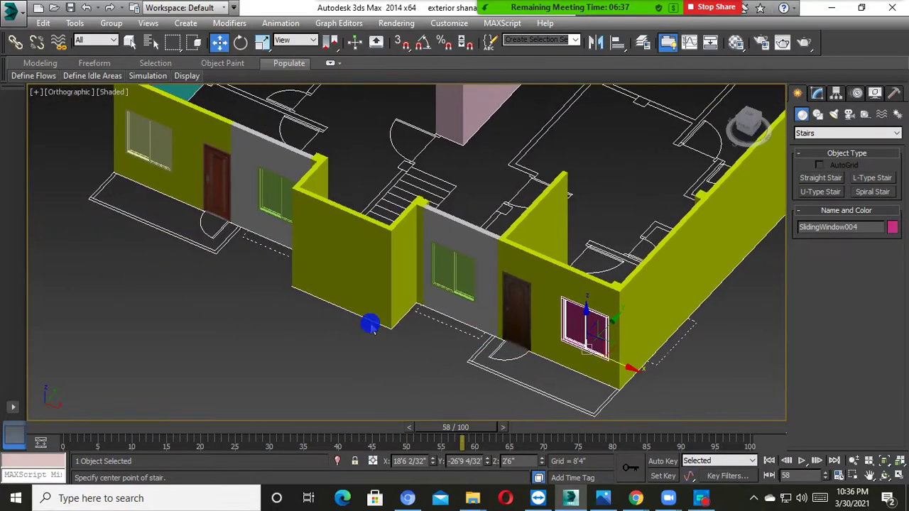
scroll(519, 302, up, 4)
scroll(500, 319, down, 1)
middle_drag(499, 319, 554, 305)
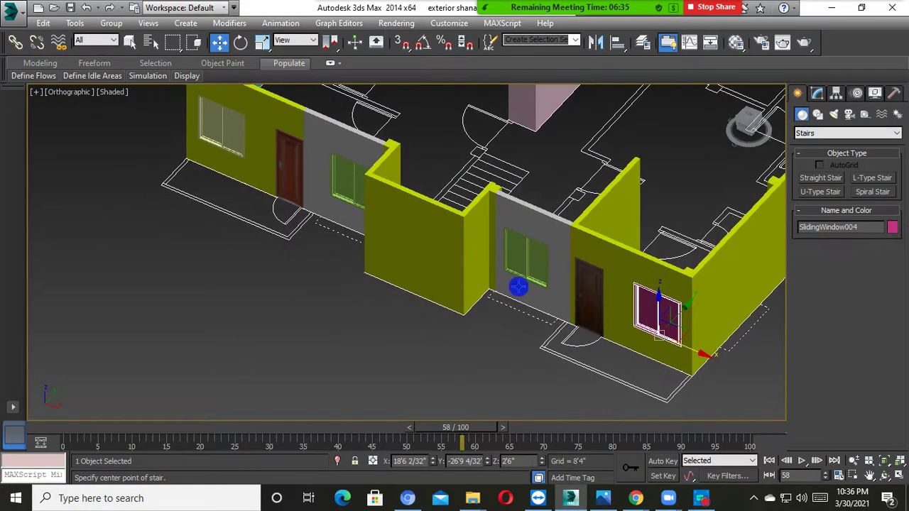
click(426, 224)
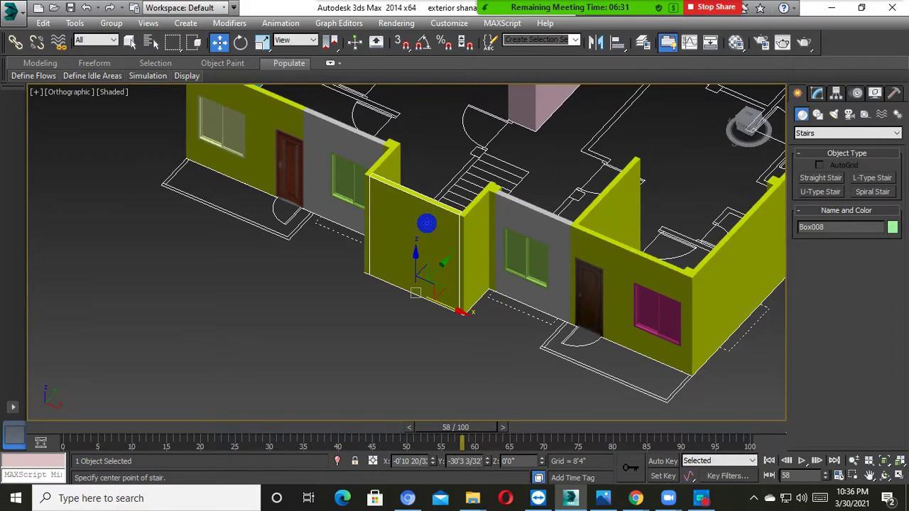
scroll(561, 253, down, 4)
click(523, 322)
Step: Examine the facade's doors and windows, the long yellow side wall and the interior walls over the floor plan
scroll(495, 347, up, 4)
scroll(496, 347, down, 4)
mouse_move(481, 324)
alt+middle_down()
mouse_move(493, 319)
mouse_move(416, 315)
alt+middle_up()
scroll(493, 319, up, 4)
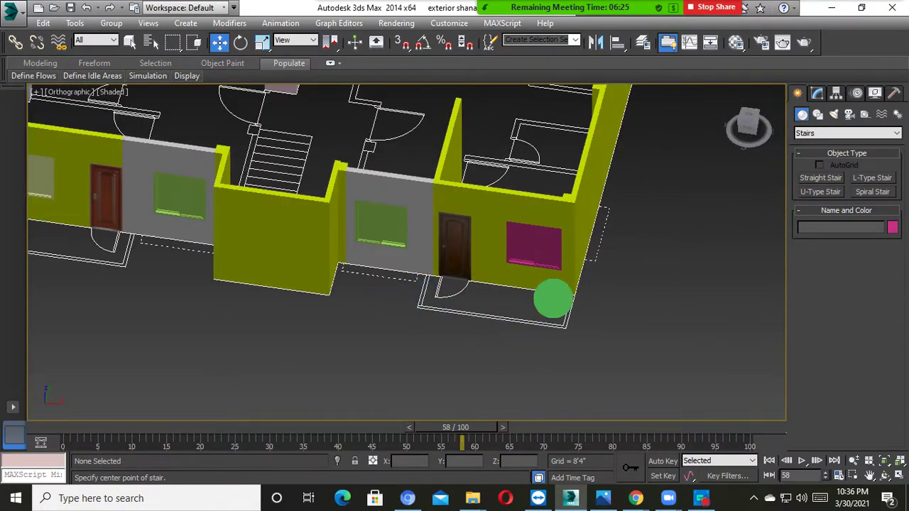
alt+middle_drag(553, 299, 462, 267)
scroll(443, 311, down, 4)
alt+middle_drag(442, 310, 414, 301)
scroll(544, 348, up, 4)
scroll(477, 365, down, 4)
scroll(478, 352, up, 5)
scroll(430, 285, down, 3)
scroll(497, 312, down, 2)
mouse_move(497, 313)
alt+middle_down()
mouse_move(481, 314)
mouse_move(540, 311)
mouse_move(445, 334)
alt+middle_up()
scroll(509, 323, up, 2)
scroll(495, 310, up, 5)
scroll(542, 309, down, 5)
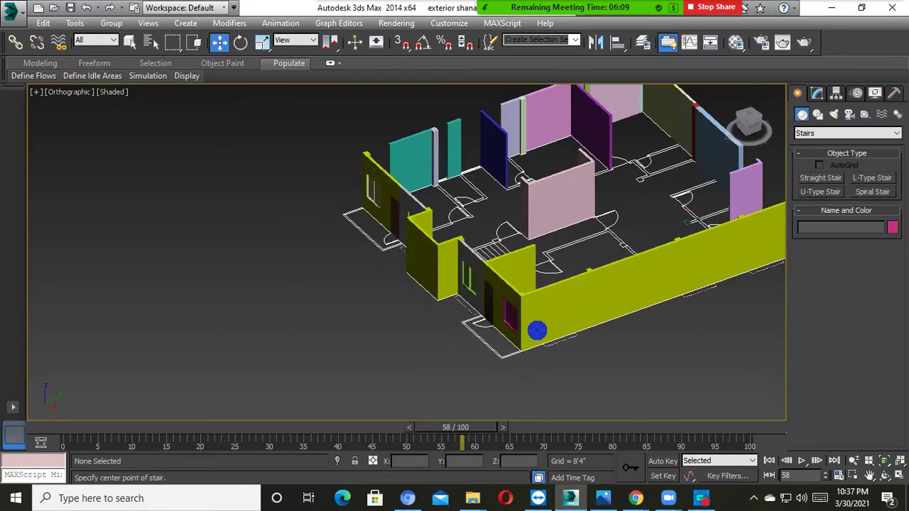
mouse_move(538, 330)
alt+middle_down()
mouse_move(608, 313)
mouse_move(537, 344)
alt+middle_up()
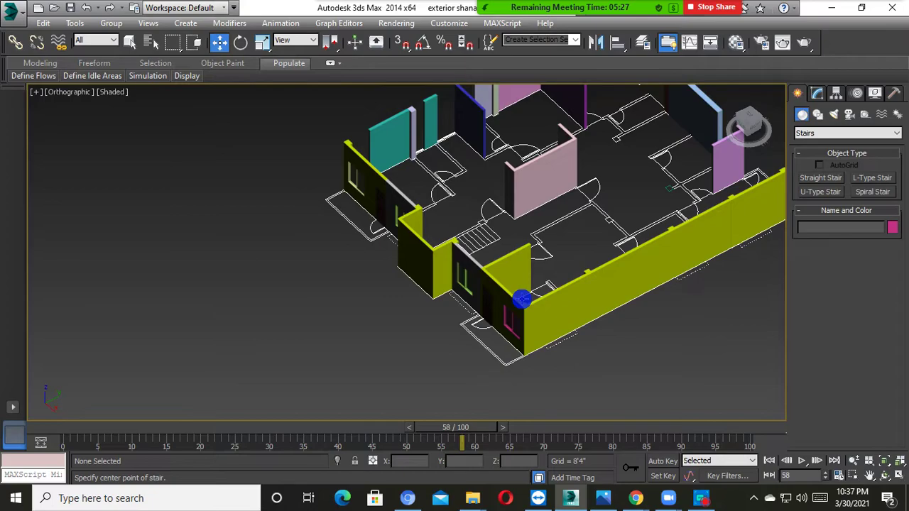
middle_drag(509, 285, 433, 328)
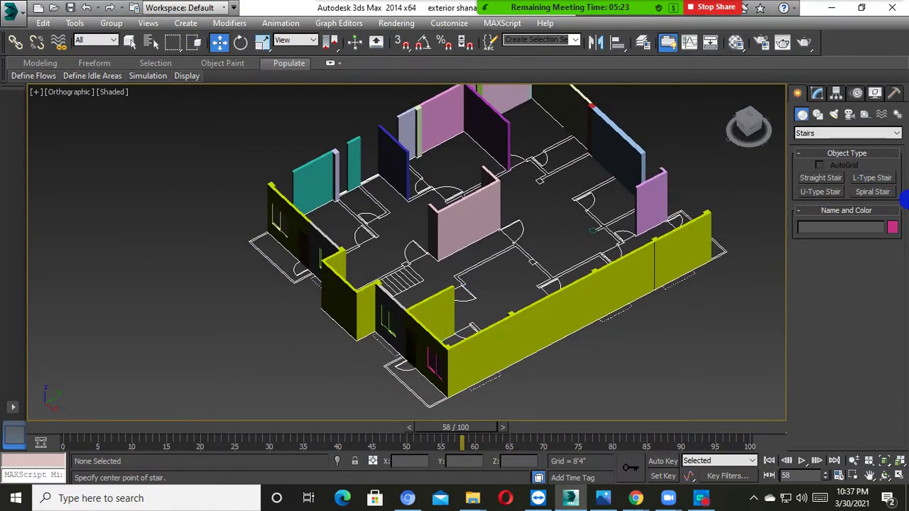
middle_drag(614, 197, 518, 233)
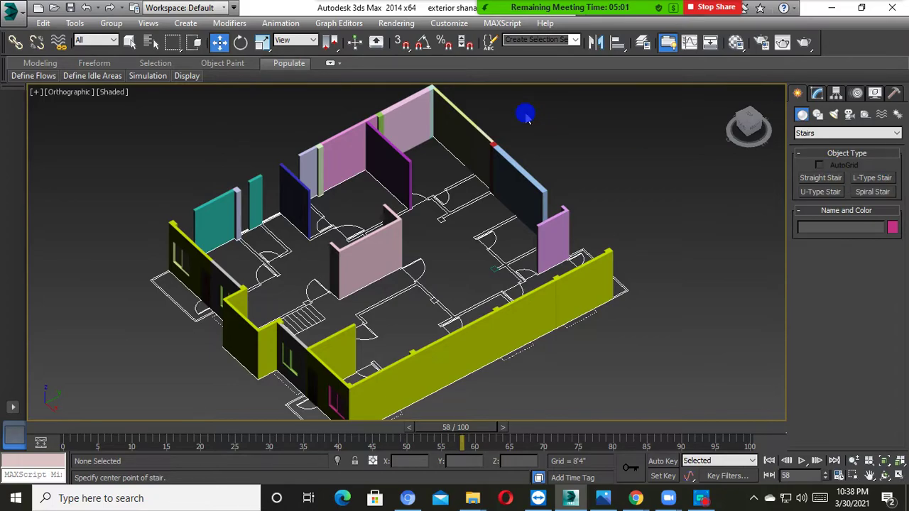
Step: Review the front facade, check the sample materials in the Material Editor and close it
scroll(462, 270, down, 3)
scroll(462, 270, up, 3)
alt+middle_drag(463, 270, 351, 341)
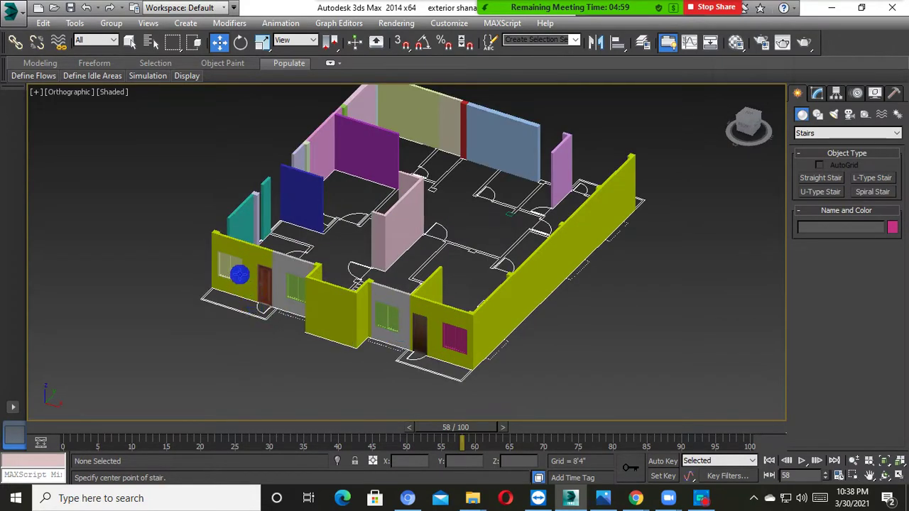
alt+middle_drag(462, 358, 464, 331)
alt+middle_drag(402, 345, 386, 321)
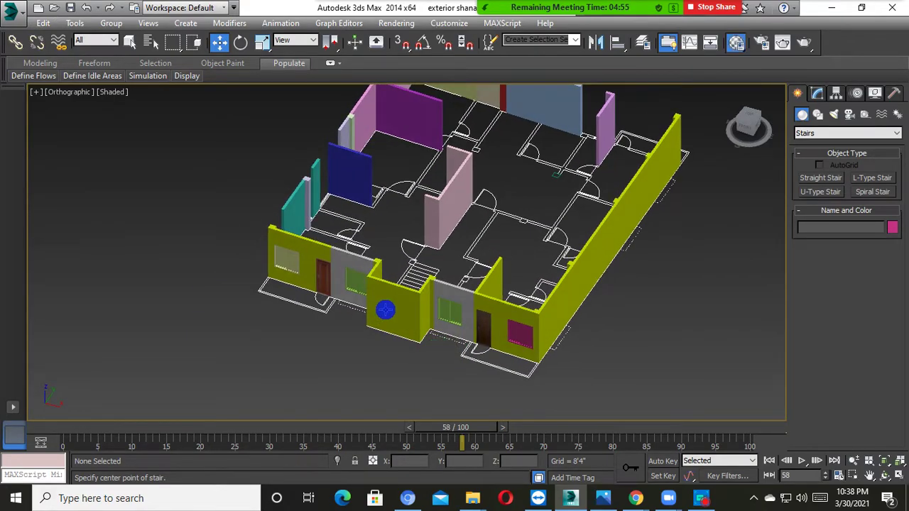
key(m)
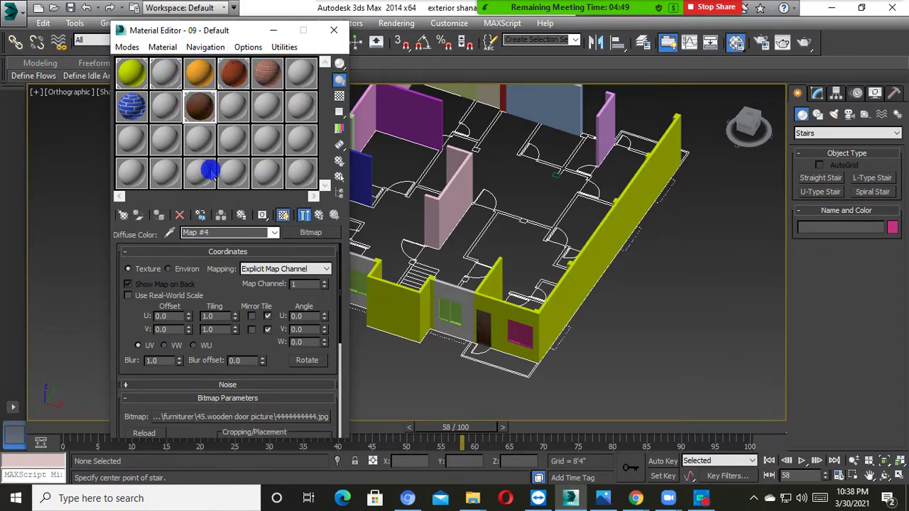
click(334, 30)
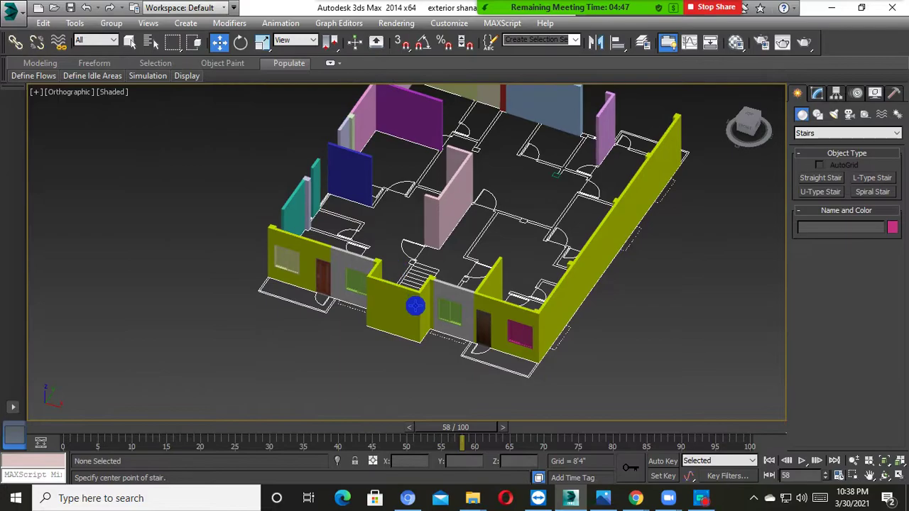
Step: Inspect the facade's wooden door and sliding windows up close and select the magenta sliding window
scroll(415, 304, up, 2)
scroll(426, 302, down, 5)
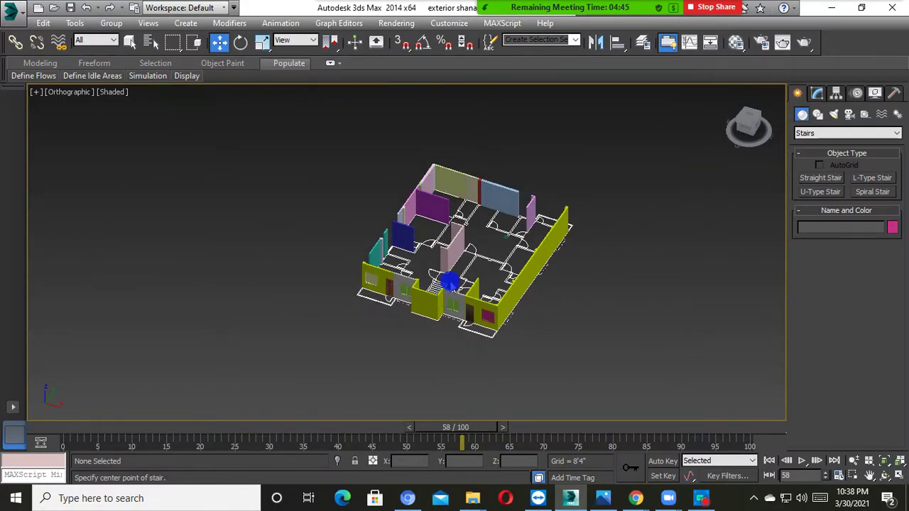
scroll(503, 300, up, 1)
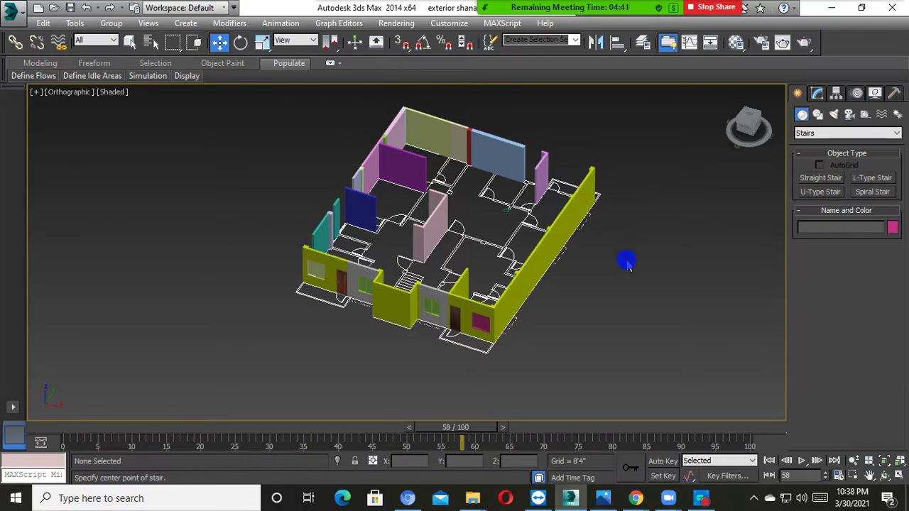
alt+middle_drag(505, 306, 530, 306)
scroll(383, 287, up, 3)
scroll(406, 294, up, 3)
scroll(513, 308, down, 5)
scroll(506, 313, up, 6)
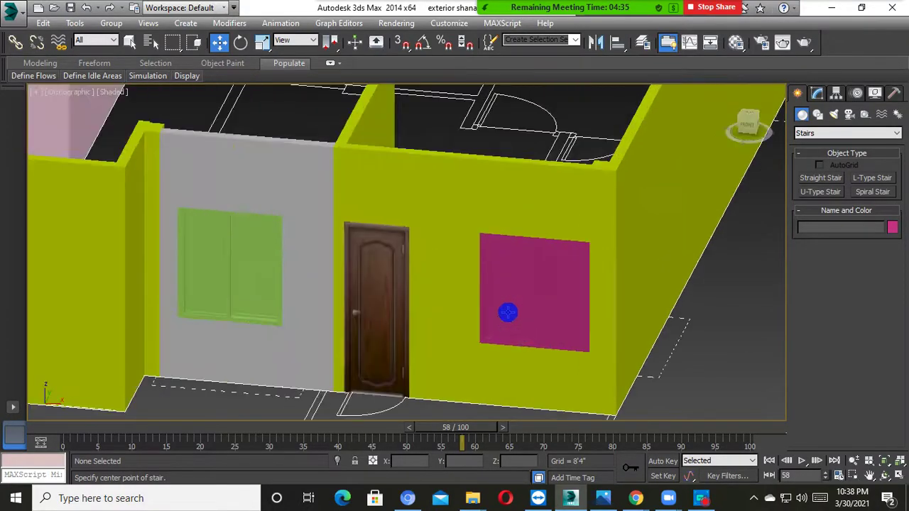
click(509, 312)
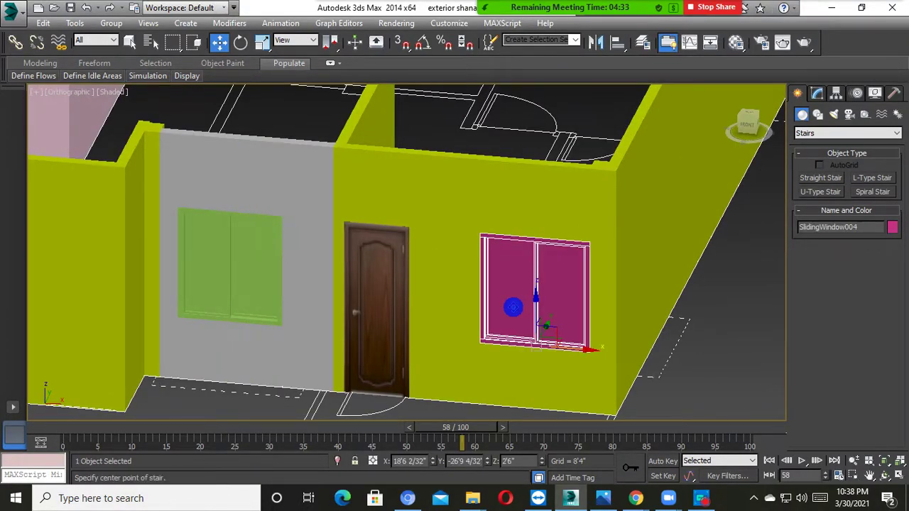
scroll(513, 308, down, 7)
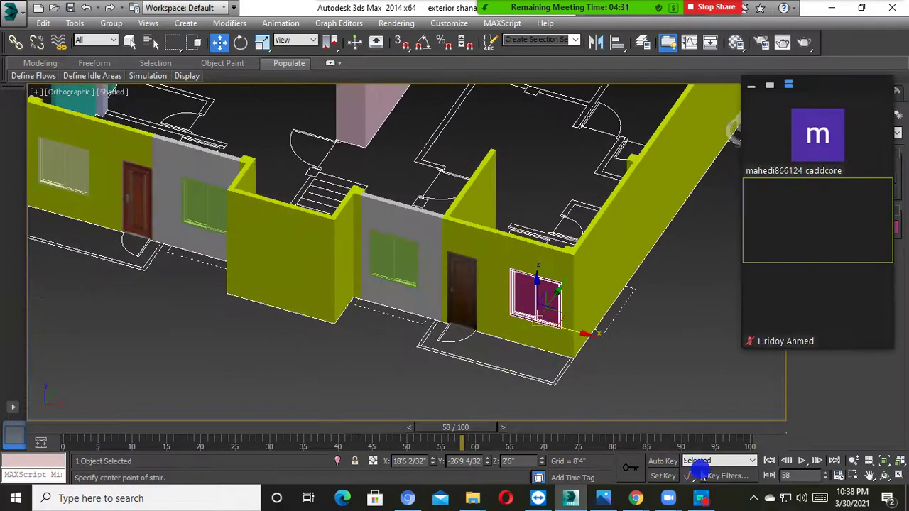
click(703, 497)
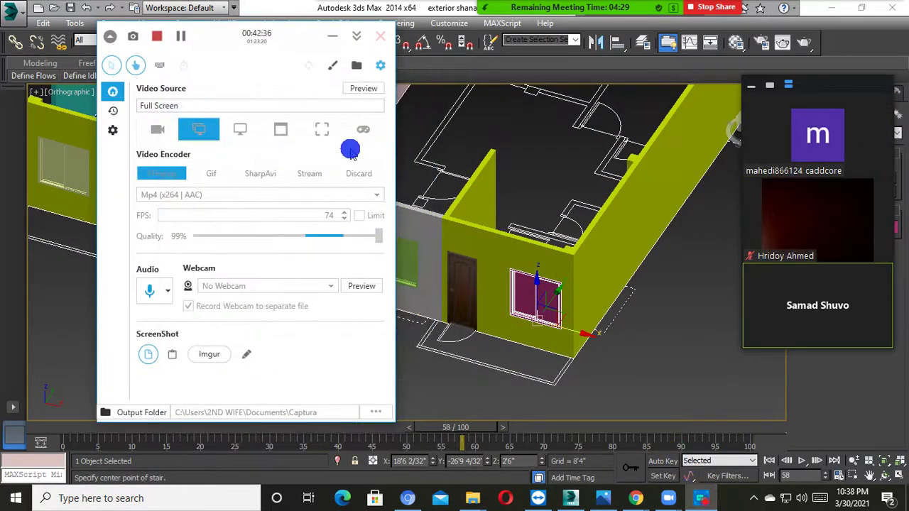